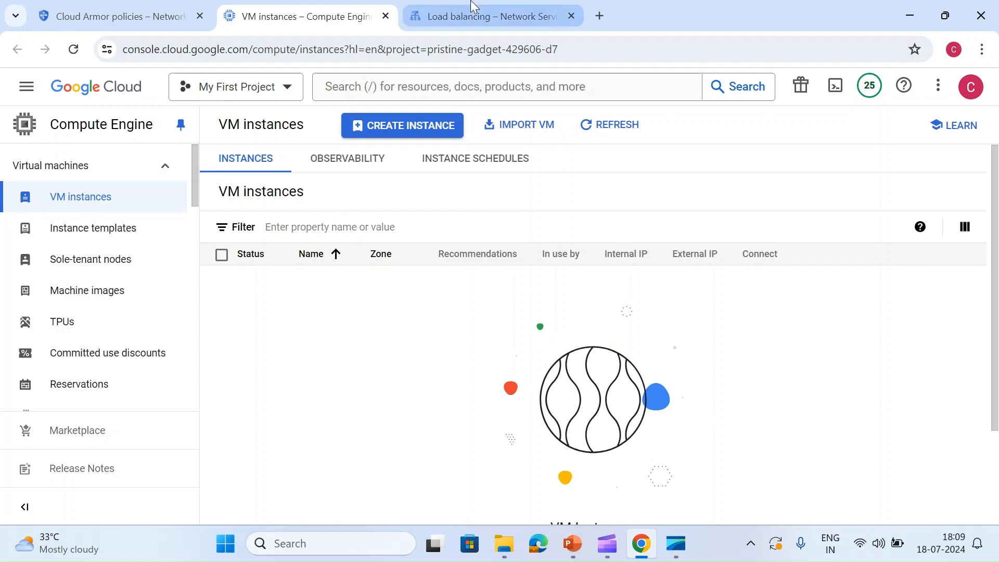
- Review the existing instance templates in Compute Engine and open the instance groups page
{"action": "left_click", "coordinate": [471, 12]}
{"action": "left_click", "coordinate": [292, 11]}
{"action": "scroll", "coordinate": [177, 254], "scroll_direction": "down", "scroll_amount": 3}
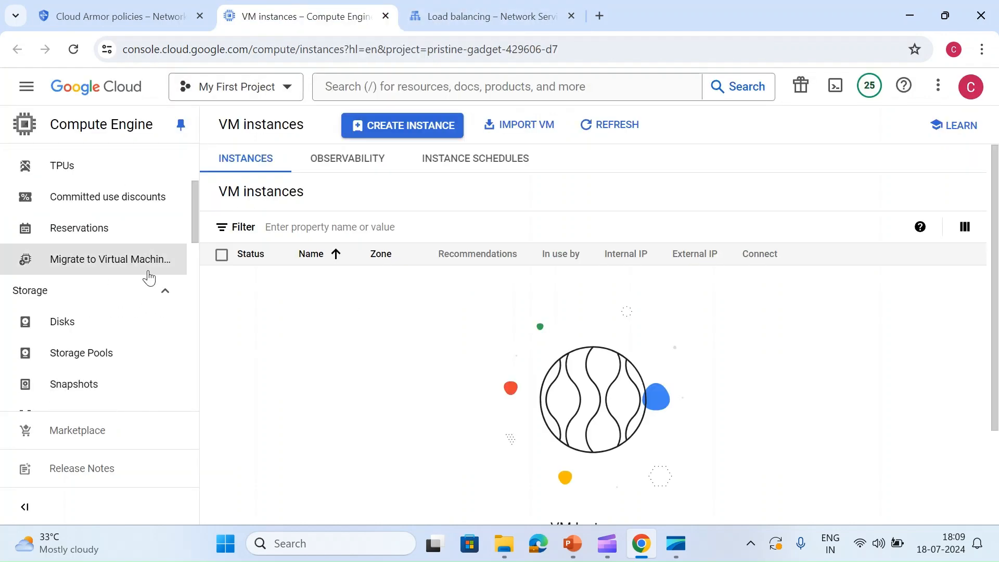
{"action": "scroll", "coordinate": [128, 291], "scroll_direction": "up", "scroll_amount": 3}
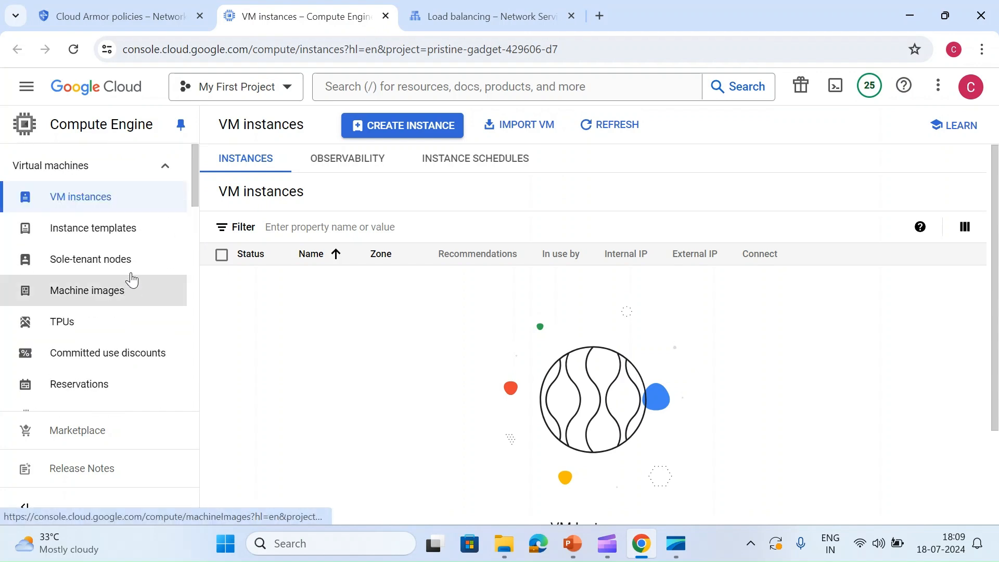
{"action": "left_click", "coordinate": [128, 232]}
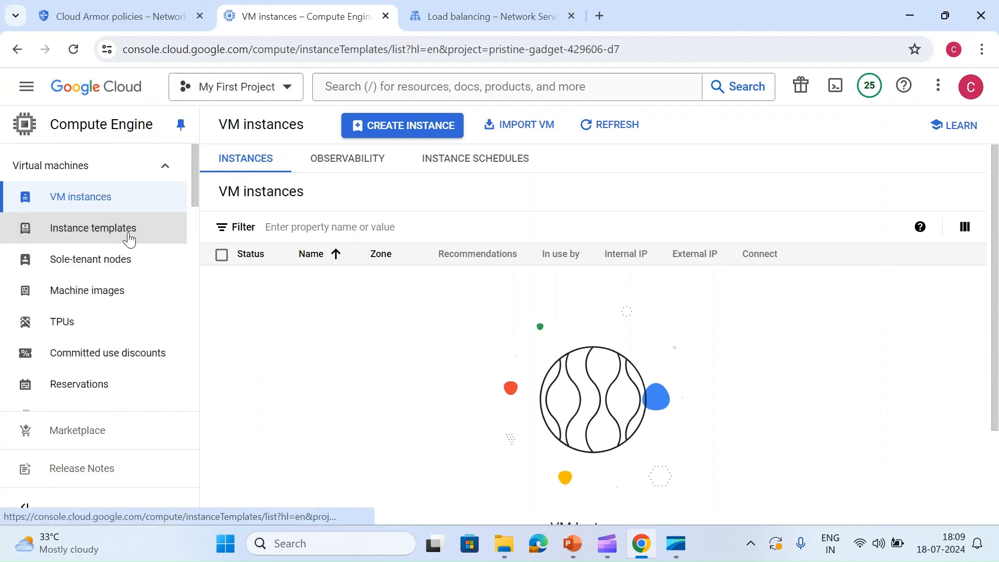
{"action": "scroll", "coordinate": [124, 299], "scroll_direction": "down", "scroll_amount": 7}
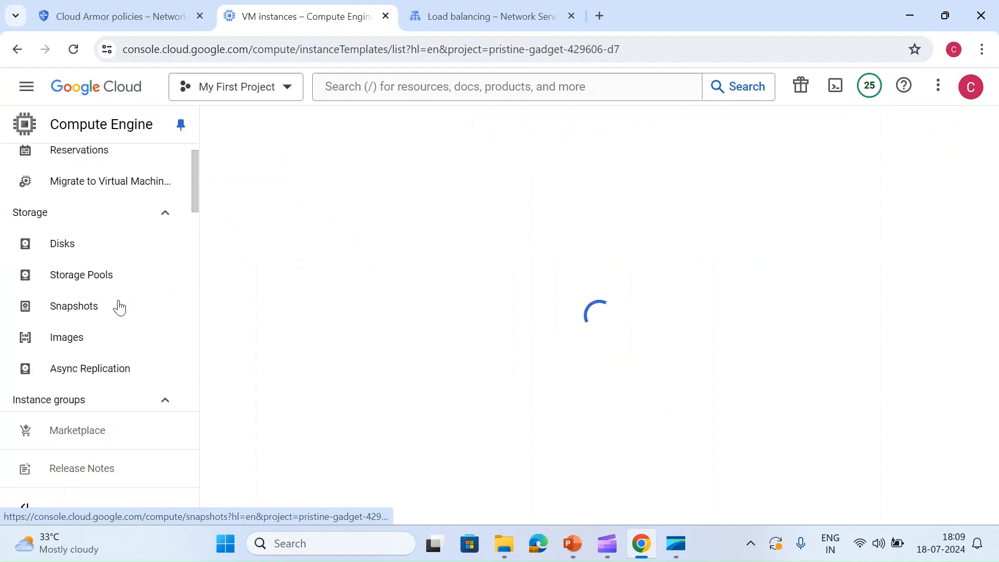
{"action": "scroll", "coordinate": [115, 314], "scroll_direction": "down", "scroll_amount": 2}
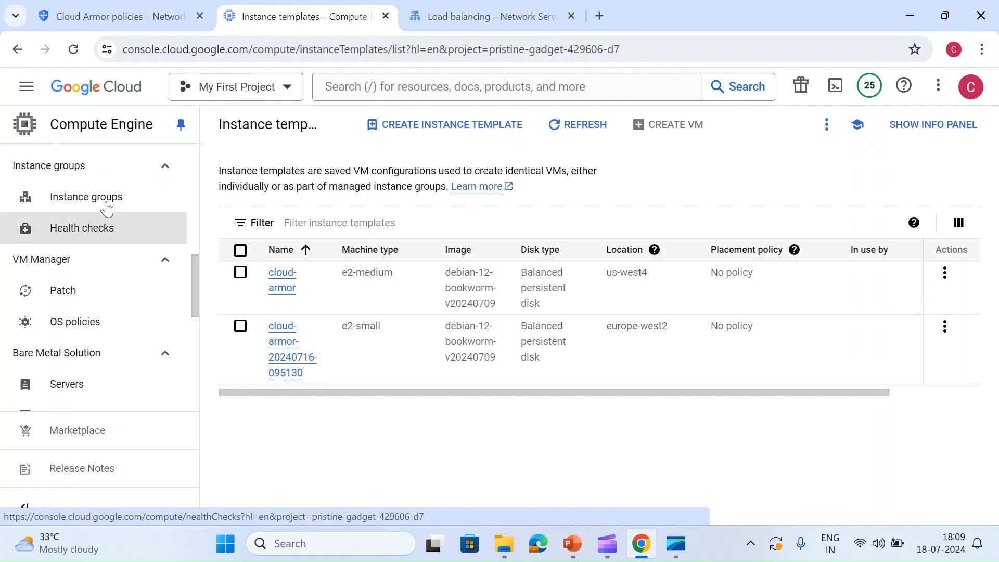
{"action": "left_click", "coordinate": [88, 197]}
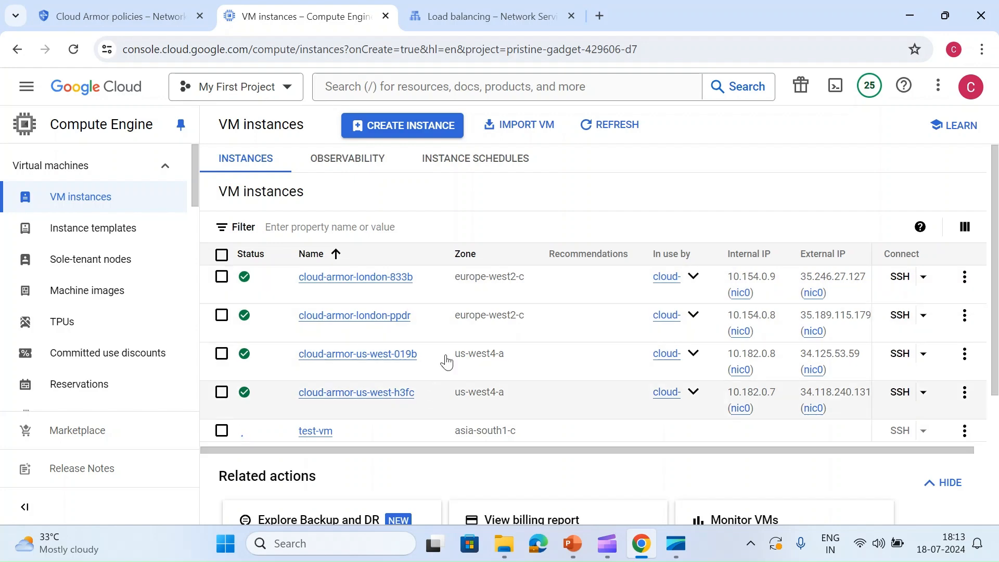
- Start creating a load balancer in Network Services with Application Load Balancer (HTTP/HTTPS) as its type
{"action": "left_click", "coordinate": [481, 19]}
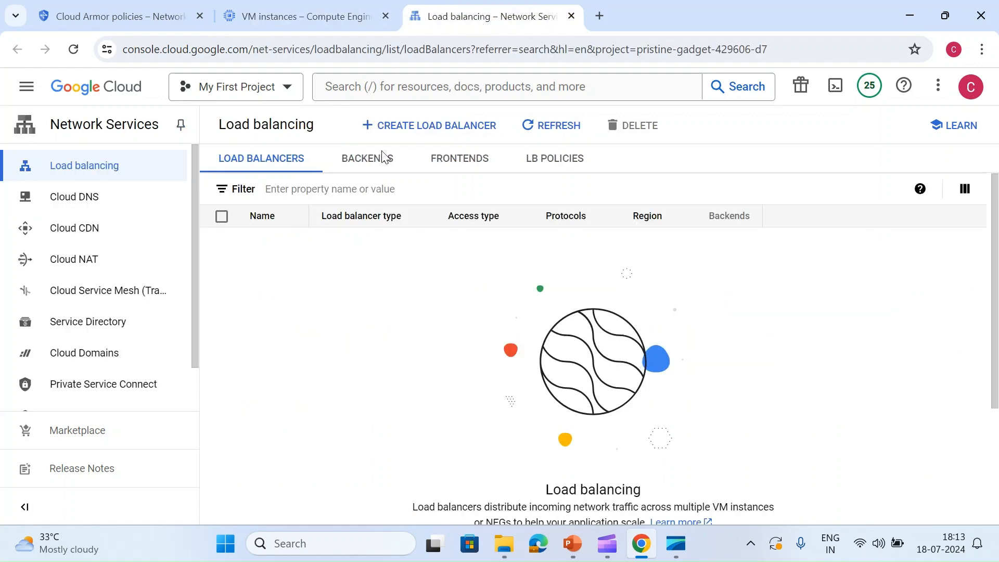
{"action": "left_click", "coordinate": [400, 136]}
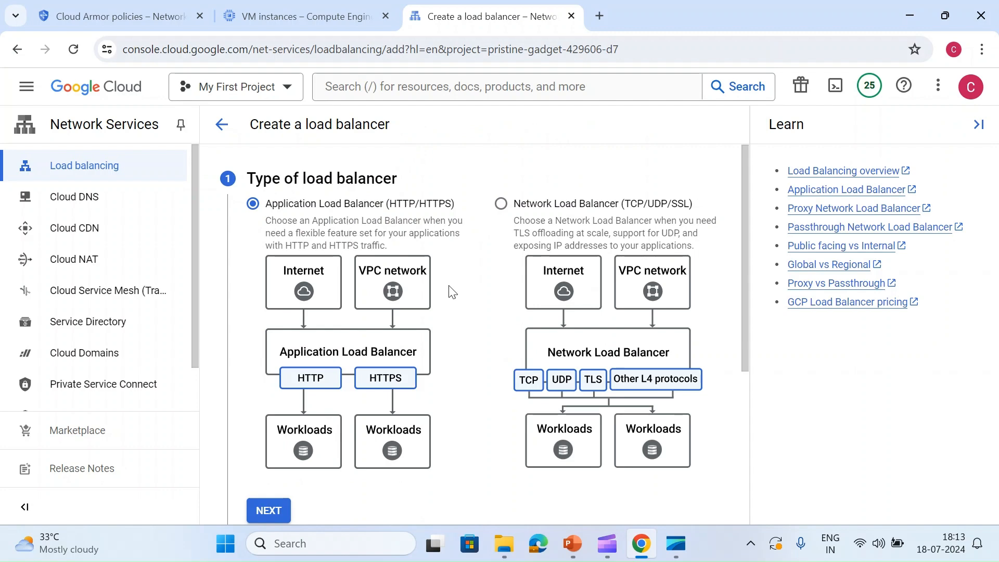
{"action": "scroll", "coordinate": [294, 263], "scroll_direction": "down", "scroll_amount": 1}
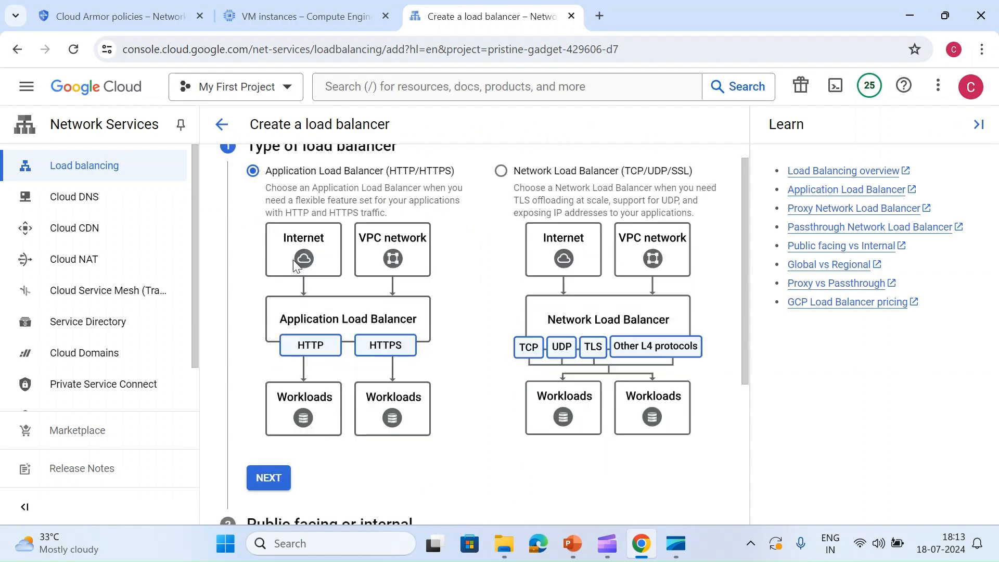
{"action": "scroll", "coordinate": [294, 264], "scroll_direction": "down", "scroll_amount": 2}
{"action": "left_click", "coordinate": [268, 353]}
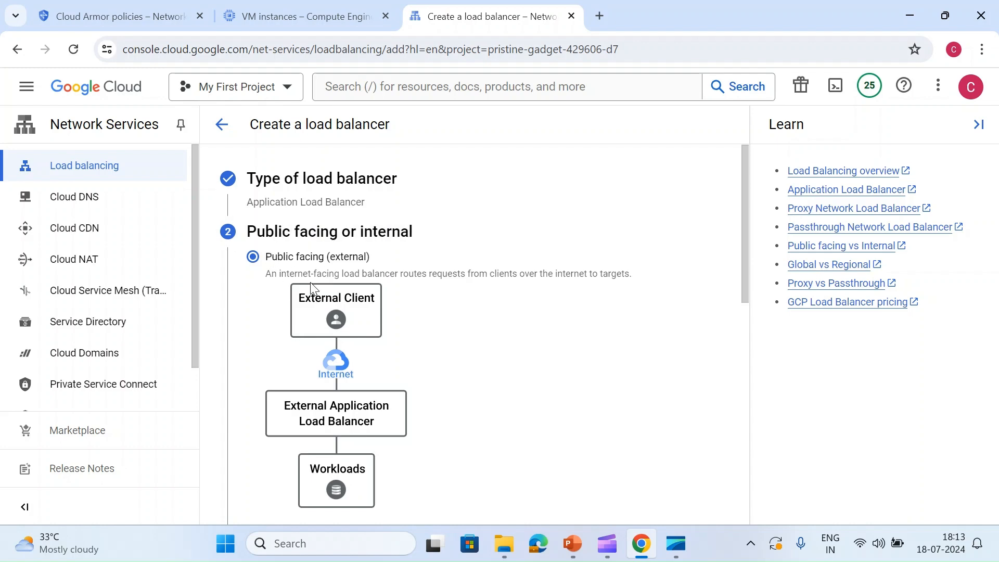
- Accept public facing (external) access and the deployment option best for global workloads
{"action": "scroll", "coordinate": [311, 285], "scroll_direction": "down", "scroll_amount": 10}
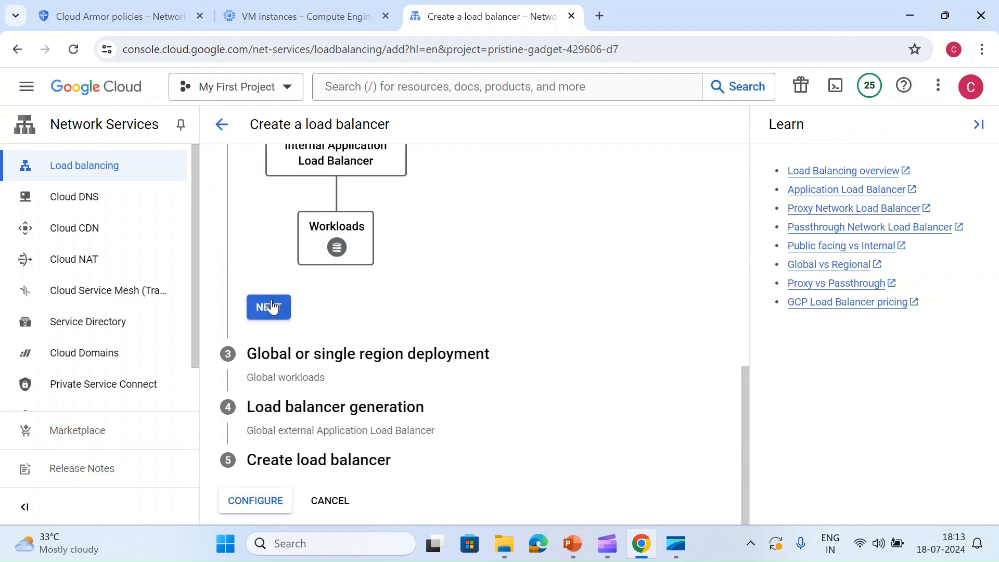
{"action": "left_click", "coordinate": [271, 307]}
{"action": "scroll", "coordinate": [294, 311], "scroll_direction": "down", "scroll_amount": 1}
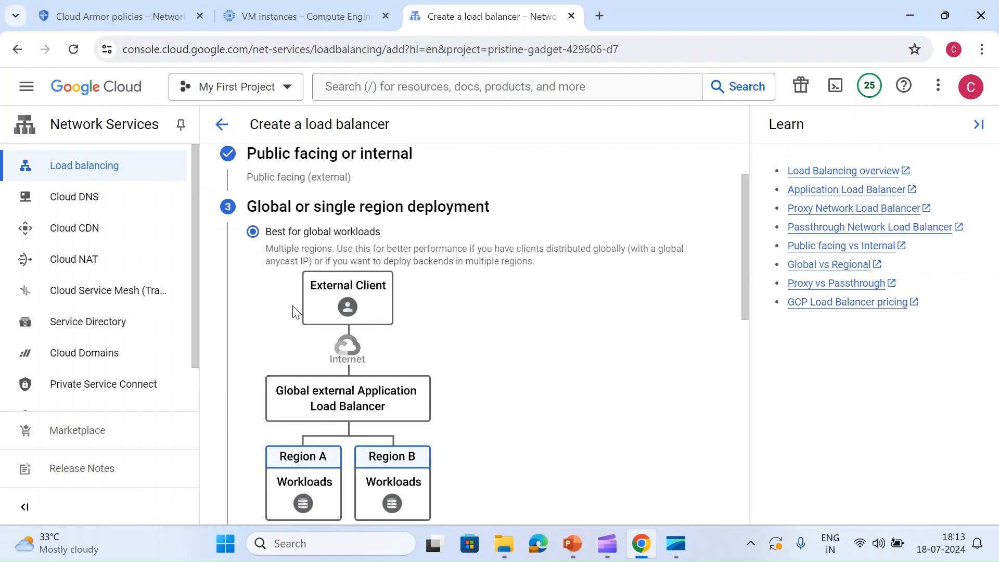
{"action": "scroll", "coordinate": [289, 307], "scroll_direction": "down", "scroll_amount": 3}
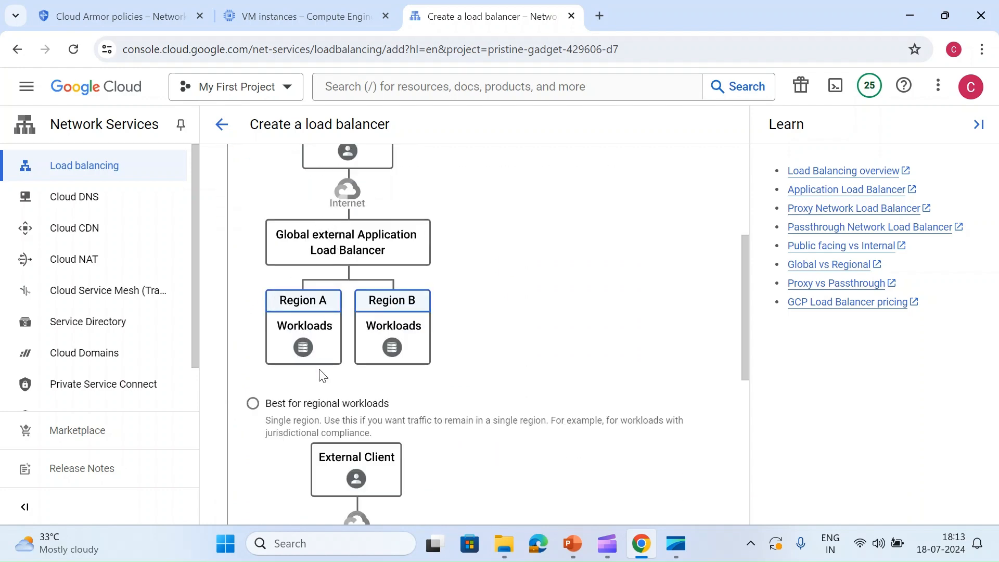
{"action": "scroll", "coordinate": [374, 277], "scroll_direction": "down", "scroll_amount": 6}
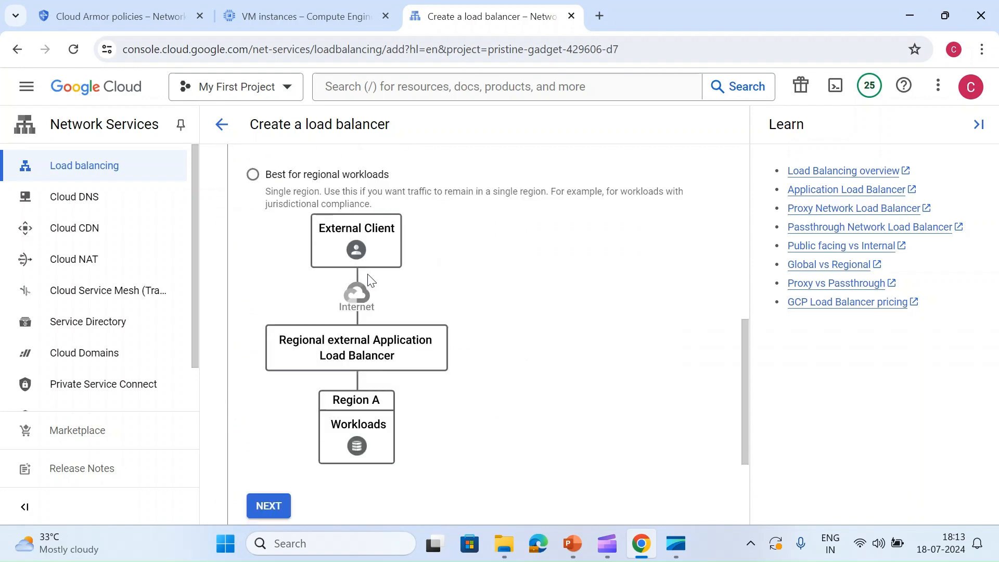
{"action": "left_click", "coordinate": [276, 358]}
- Compare the load balancer generations, keep Global external Application Load Balancer, and proceed to its configuration
{"action": "scroll", "coordinate": [294, 351], "scroll_direction": "down", "scroll_amount": 4}
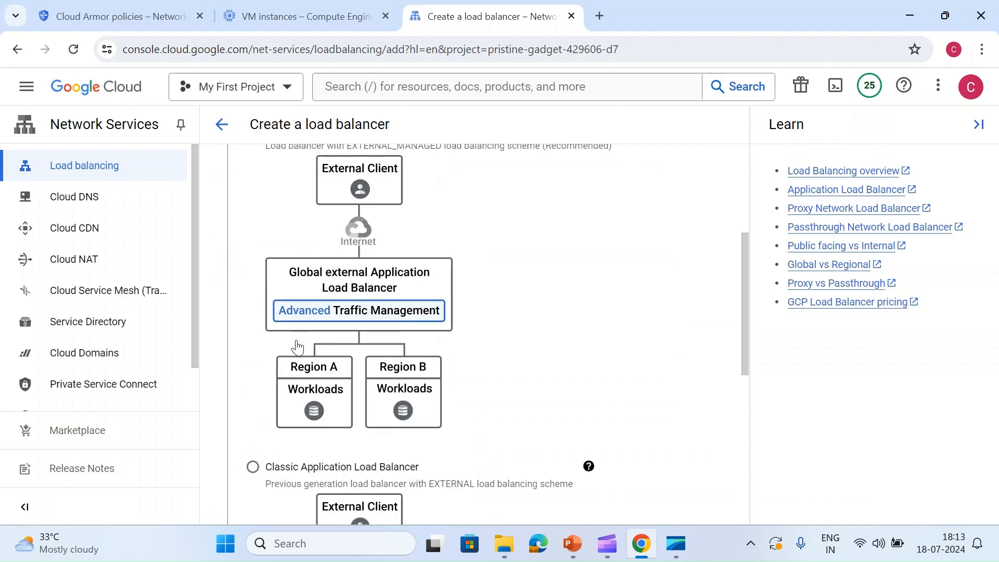
{"action": "scroll", "coordinate": [292, 346], "scroll_direction": "up", "scroll_amount": 3}
{"action": "scroll", "coordinate": [289, 343], "scroll_direction": "down", "scroll_amount": 5}
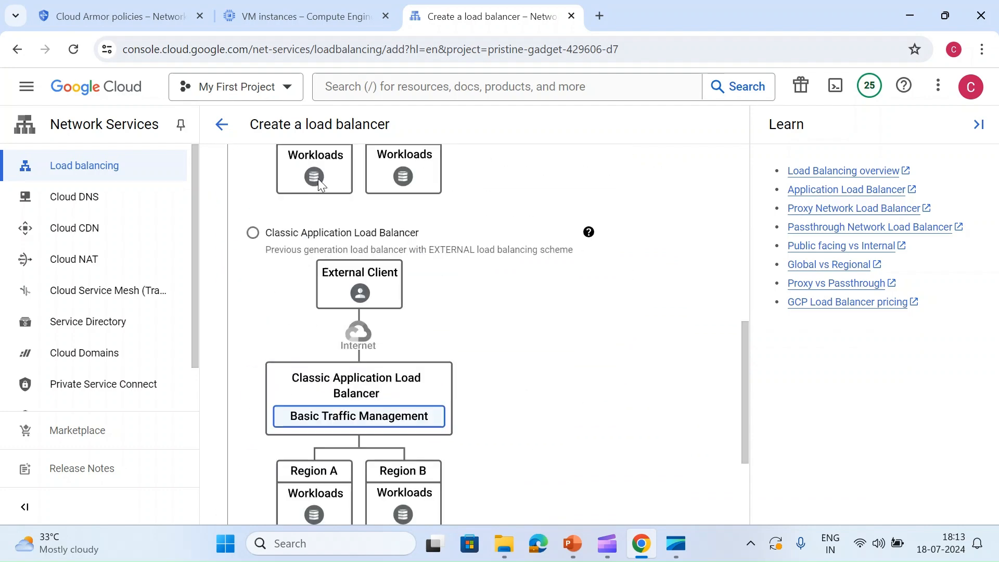
{"action": "scroll", "coordinate": [313, 313], "scroll_direction": "up", "scroll_amount": 5}
{"action": "scroll", "coordinate": [299, 346], "scroll_direction": "down", "scroll_amount": 1}
{"action": "scroll", "coordinate": [301, 349], "scroll_direction": "down", "scroll_amount": 3}
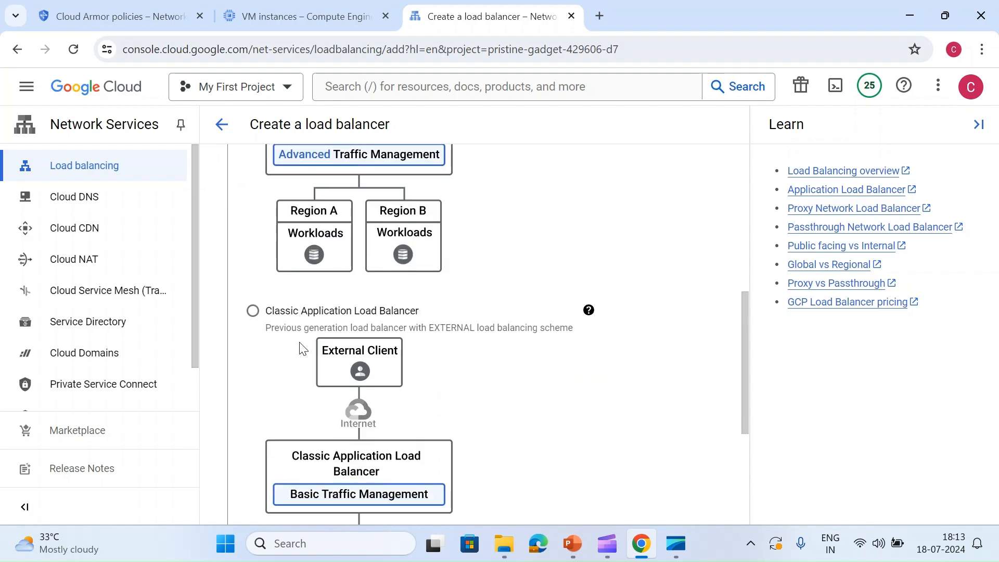
{"action": "scroll", "coordinate": [323, 298], "scroll_direction": "up", "scroll_amount": 3}
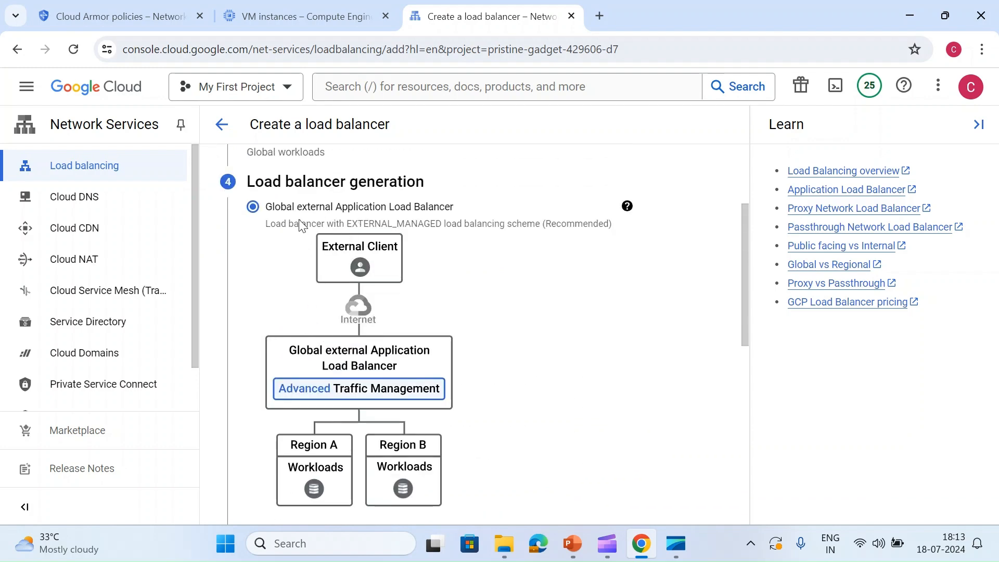
{"action": "scroll", "coordinate": [306, 265], "scroll_direction": "down", "scroll_amount": 5}
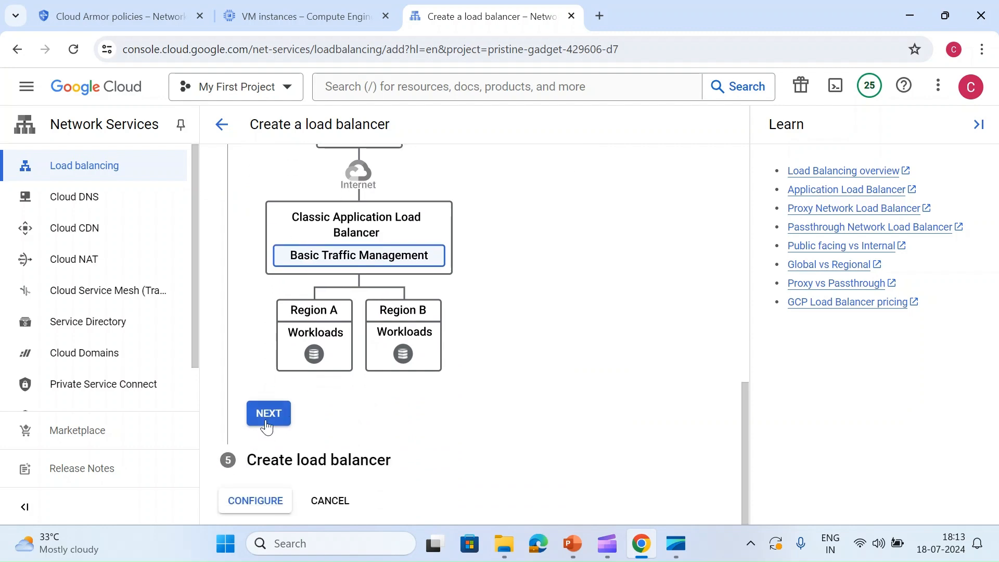
{"action": "left_click", "coordinate": [268, 414]}
{"action": "left_click", "coordinate": [270, 499]}
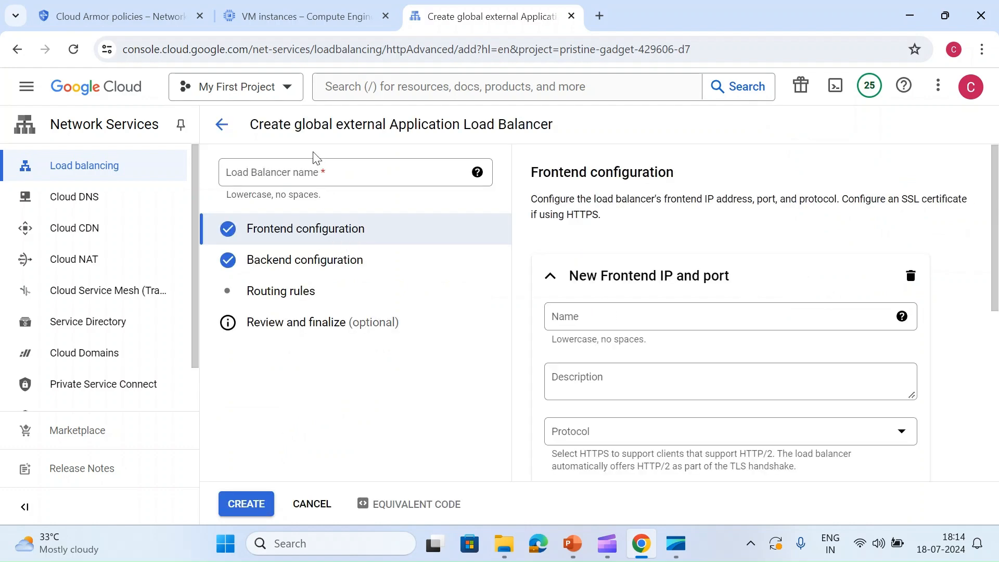
- Name the load balancer my-lb
{"action": "left_click", "coordinate": [323, 167]}
{"action": "type", "text": "m"}
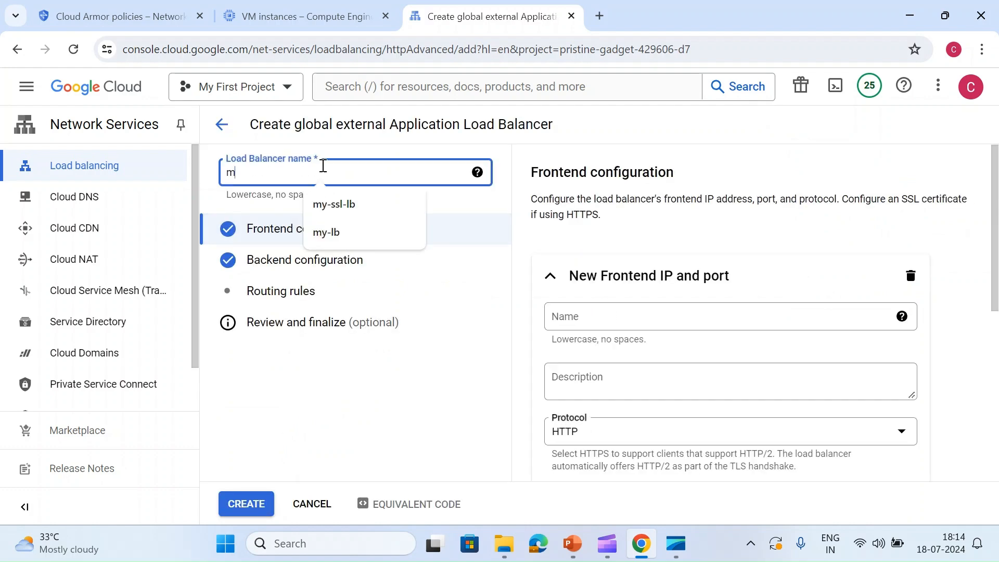
{"action": "type", "text": "y-lb"}
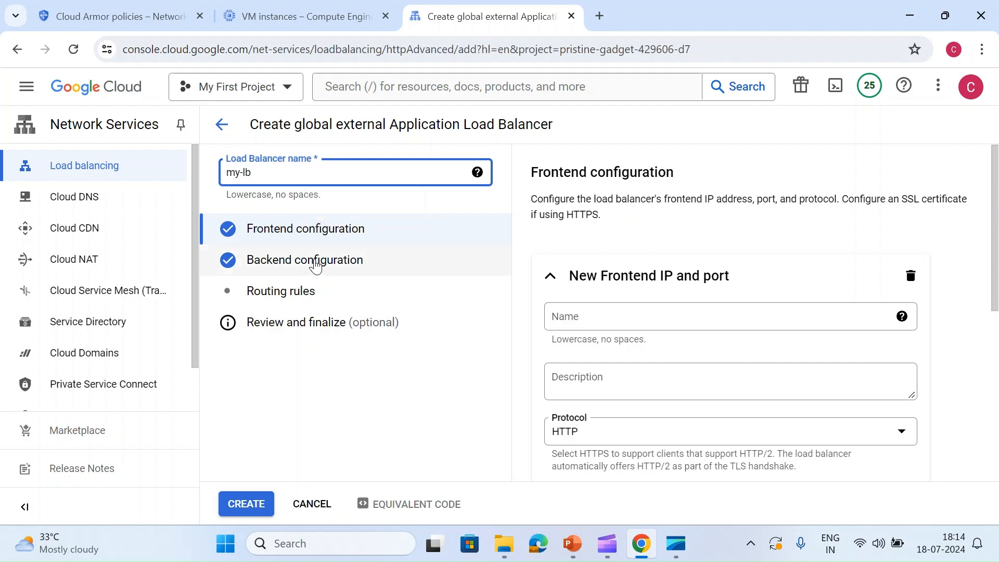
- Start a new backend service in the backend configuration and name it my-backend-service
{"action": "left_click", "coordinate": [337, 263]}
{"action": "left_click", "coordinate": [642, 372]}
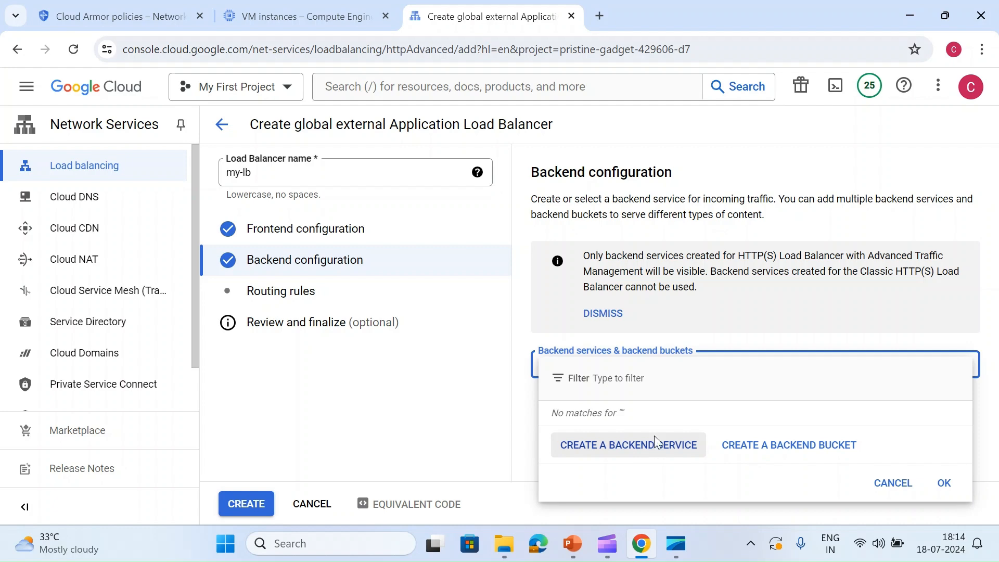
{"action": "left_click", "coordinate": [651, 443]}
{"action": "left_click", "coordinate": [599, 138]}
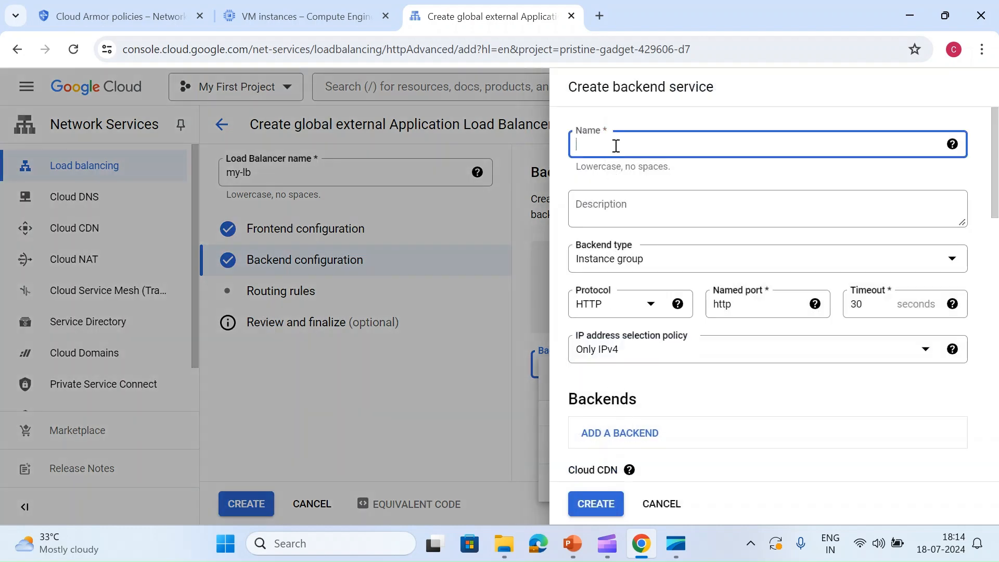
{"action": "type", "text": "my-b"}
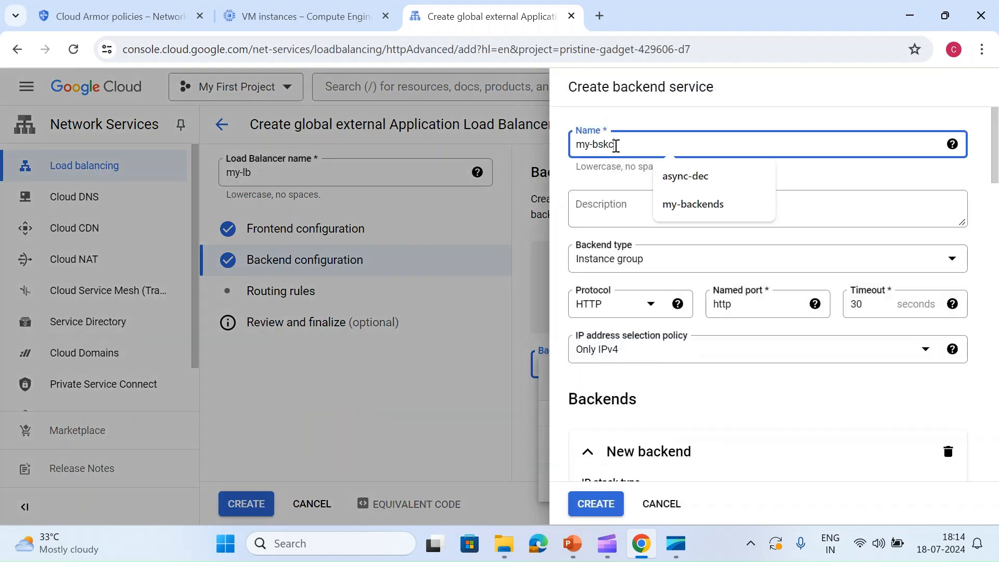
{"action": "type", "text": "skc"}
{"action": "key", "text": "BackSpace"}
{"action": "key", "text": "BackSpace"}
{"action": "key", "text": "BackSpace"}
{"action": "type", "text": "ac"}
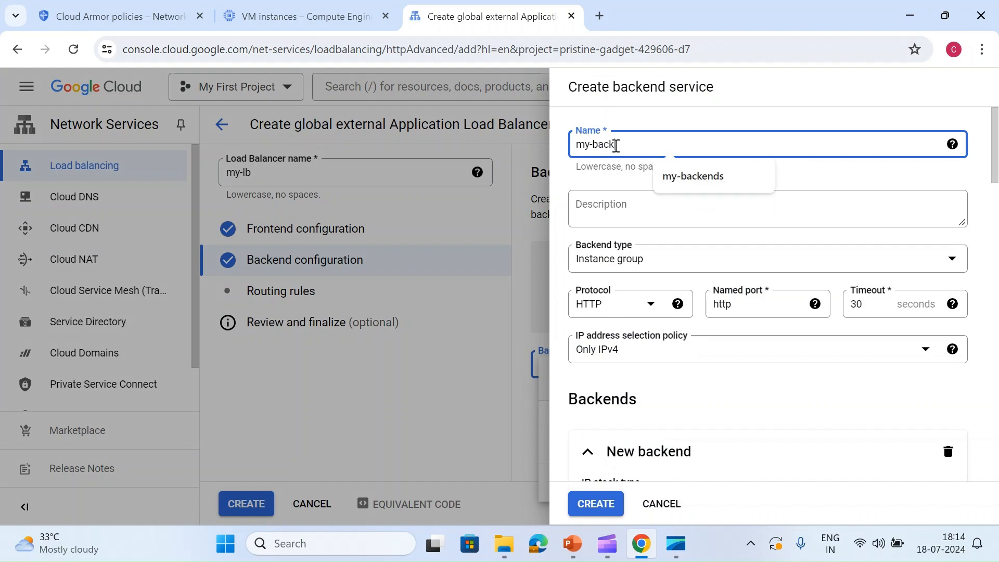
{"action": "type", "text": "kend-service"}
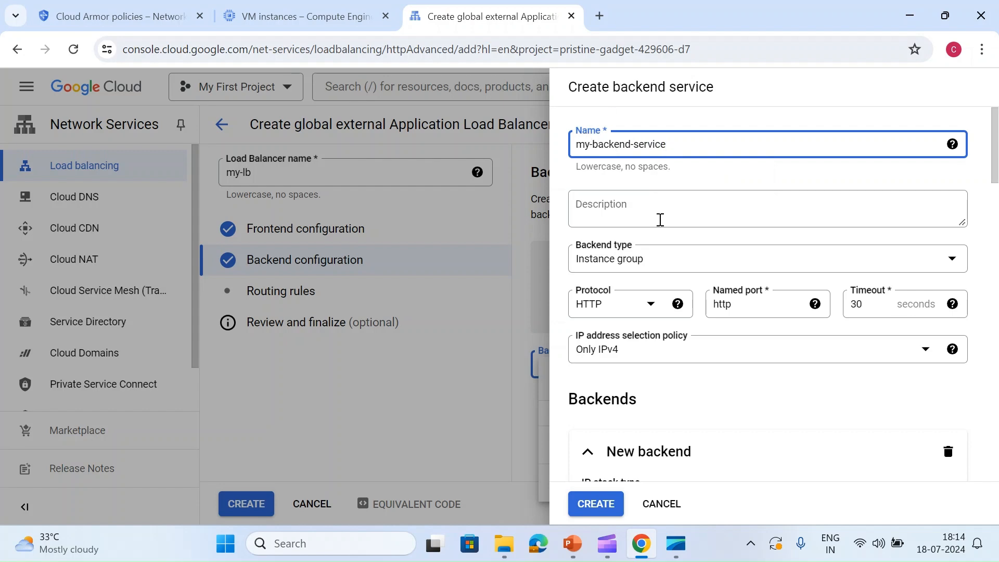
- Configure the first backend with instance group cloud-armor-london and port number 80
{"action": "scroll", "coordinate": [660, 219], "scroll_direction": "down", "scroll_amount": 6}
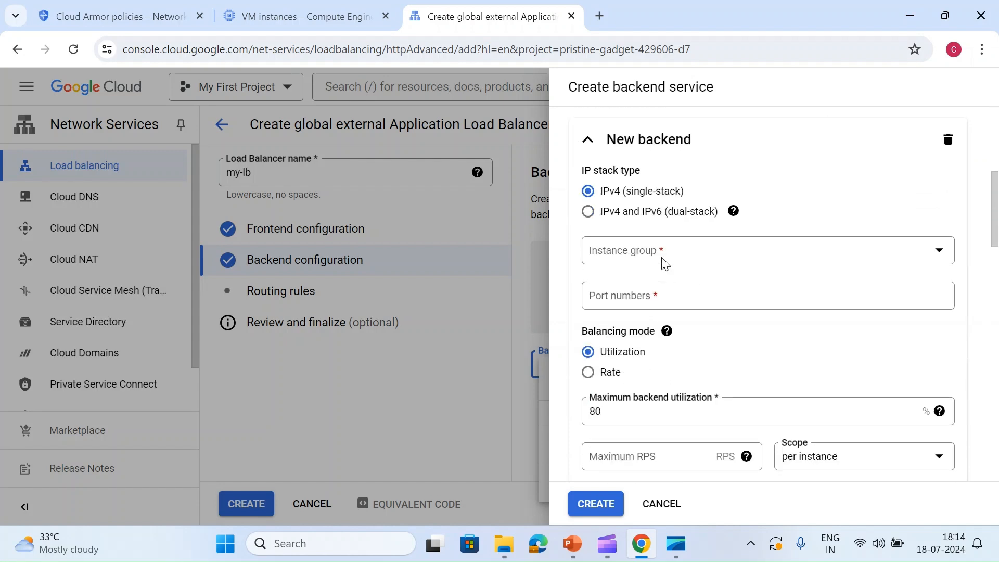
{"action": "left_click", "coordinate": [663, 259]}
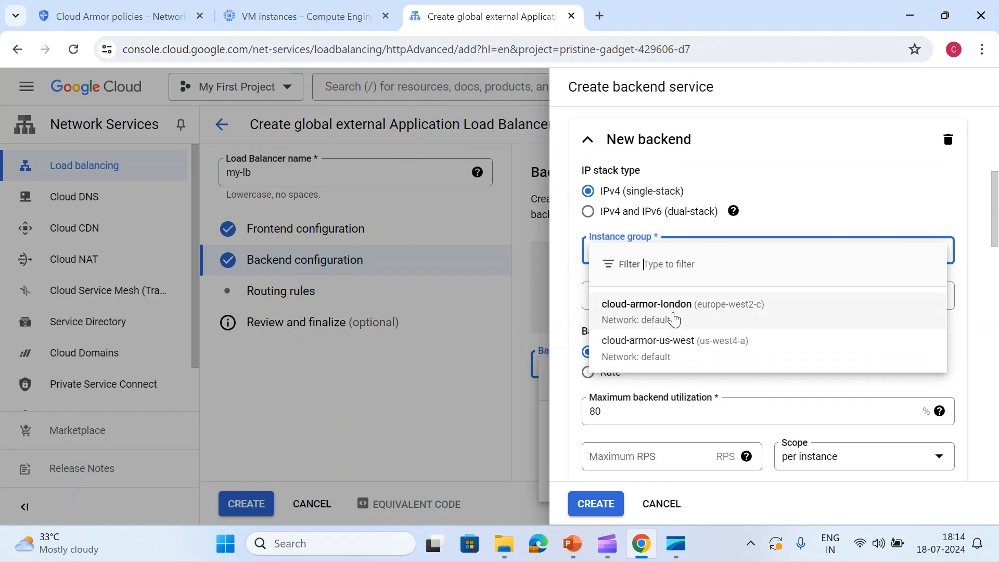
{"action": "left_click", "coordinate": [675, 312]}
{"action": "left_click", "coordinate": [658, 291]}
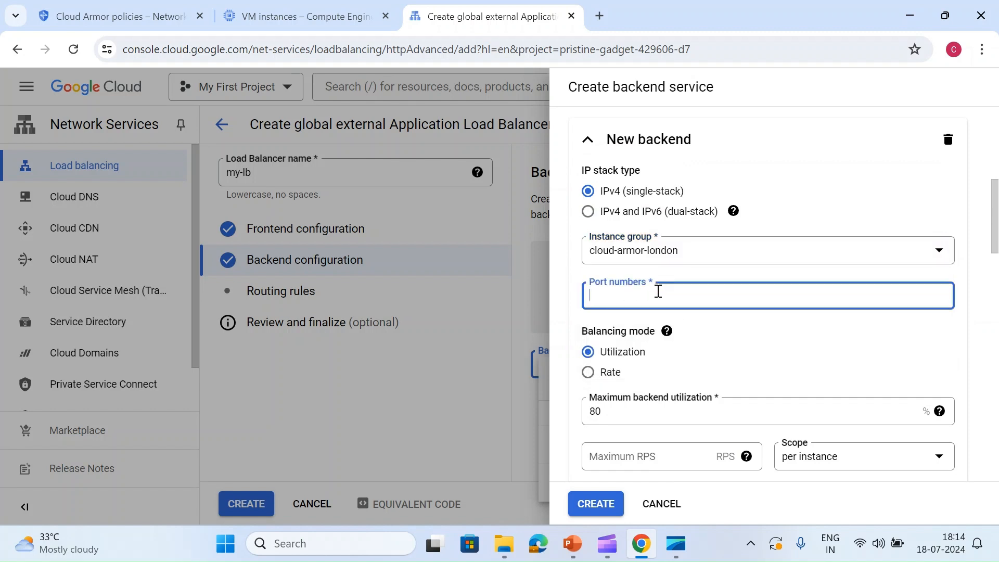
{"action": "type", "text": "80"}
{"action": "left_click", "coordinate": [725, 342]}
{"action": "scroll", "coordinate": [729, 339], "scroll_direction": "down", "scroll_amount": 1}
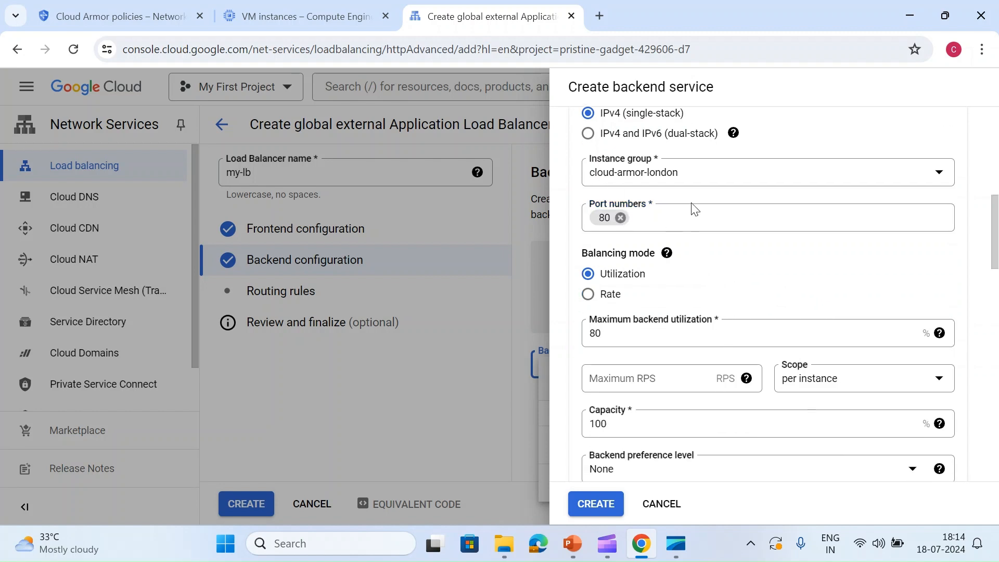
{"action": "scroll", "coordinate": [671, 294], "scroll_direction": "down", "scroll_amount": 4}
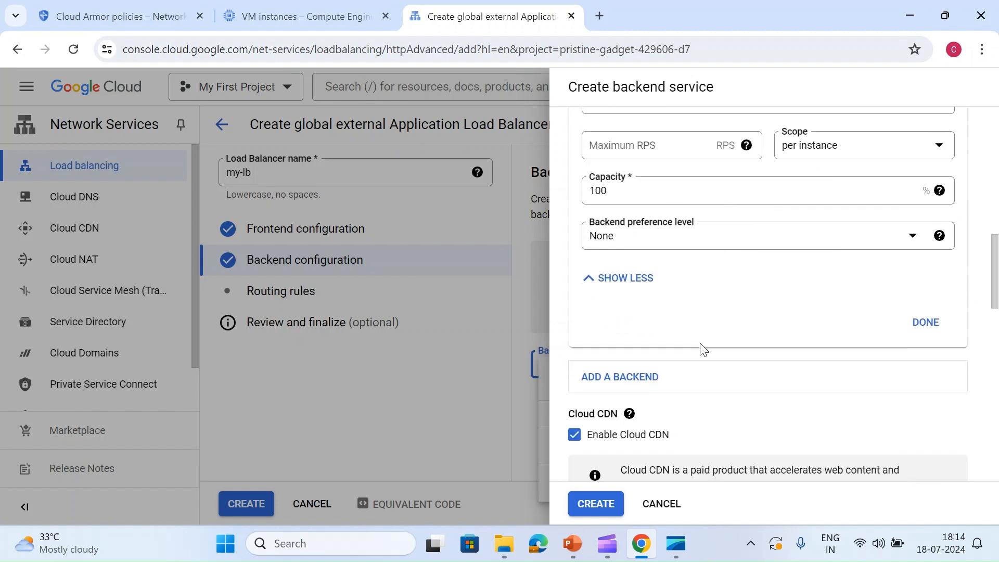
{"action": "left_click", "coordinate": [918, 327]}
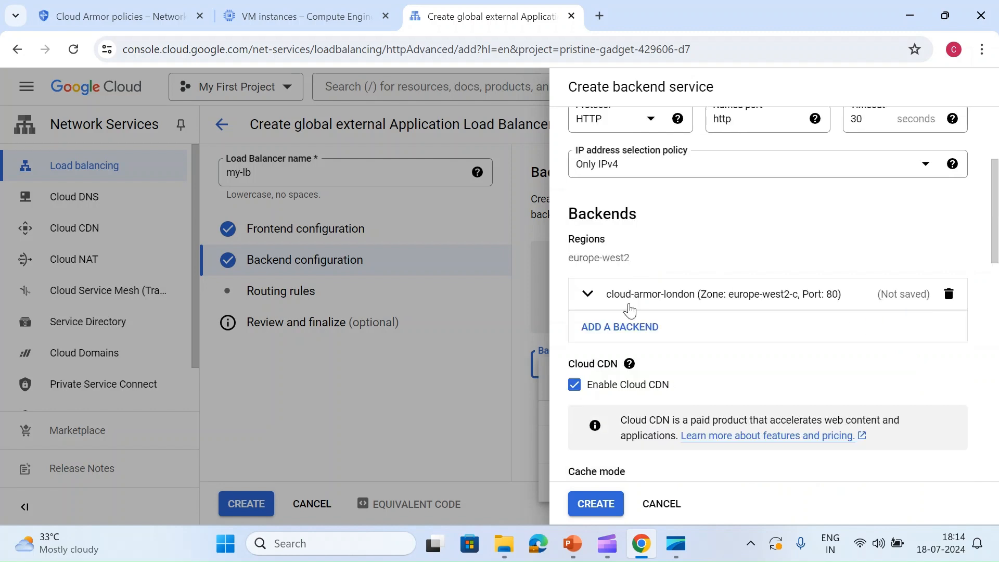
- Add a second backend using instance group cloud-armor-us-west with port number 80
{"action": "left_click", "coordinate": [623, 327]}
{"action": "scroll", "coordinate": [632, 395], "scroll_direction": "down", "scroll_amount": 1}
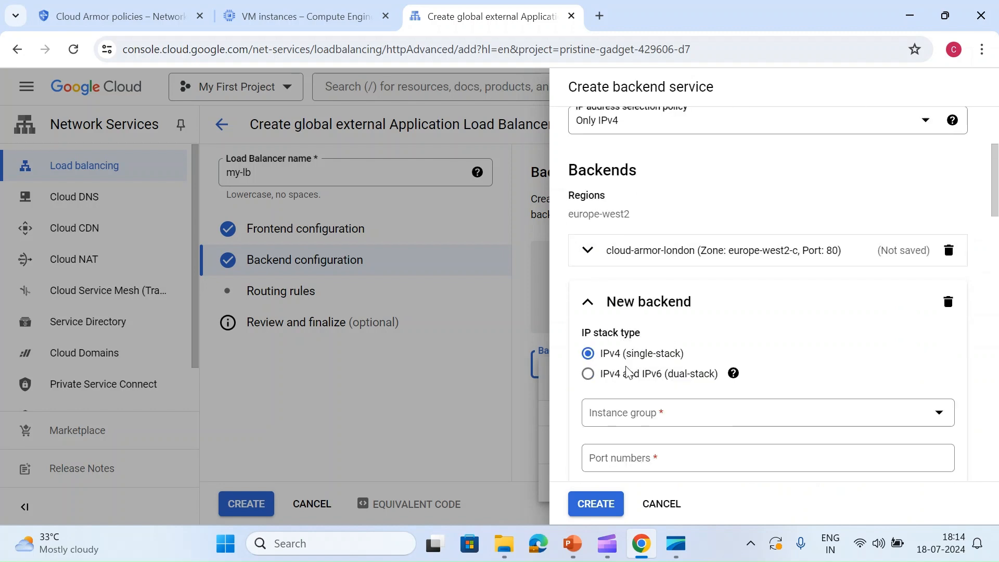
{"action": "left_click", "coordinate": [639, 389]}
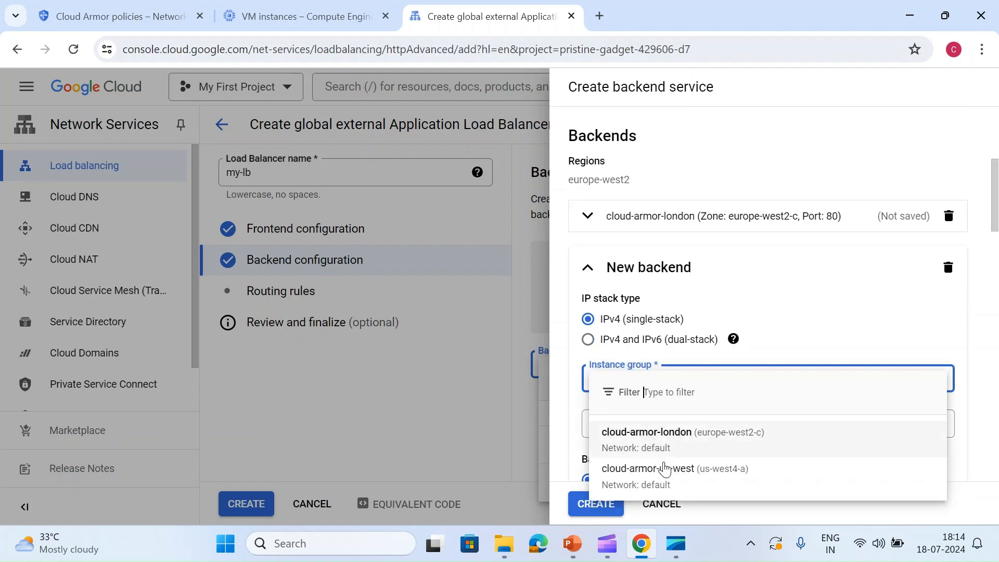
{"action": "left_click", "coordinate": [668, 481]}
{"action": "scroll", "coordinate": [674, 395], "scroll_direction": "down", "scroll_amount": 2}
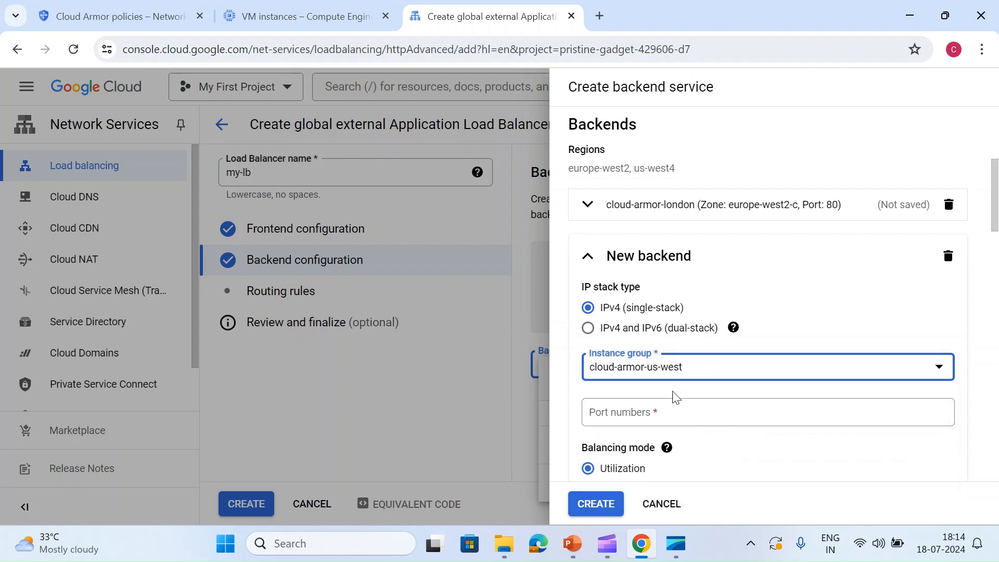
{"action": "mouse_move", "coordinate": [667, 381]}
{"action": "left_click", "coordinate": [857, 349]}
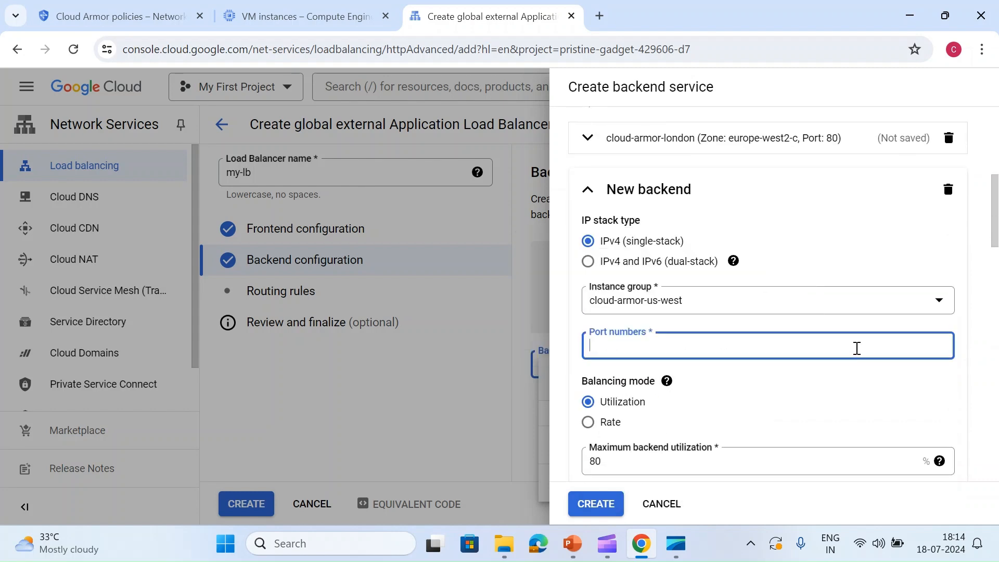
{"action": "type", "text": "80"}
{"action": "scroll", "coordinate": [807, 375], "scroll_direction": "down", "scroll_amount": 5}
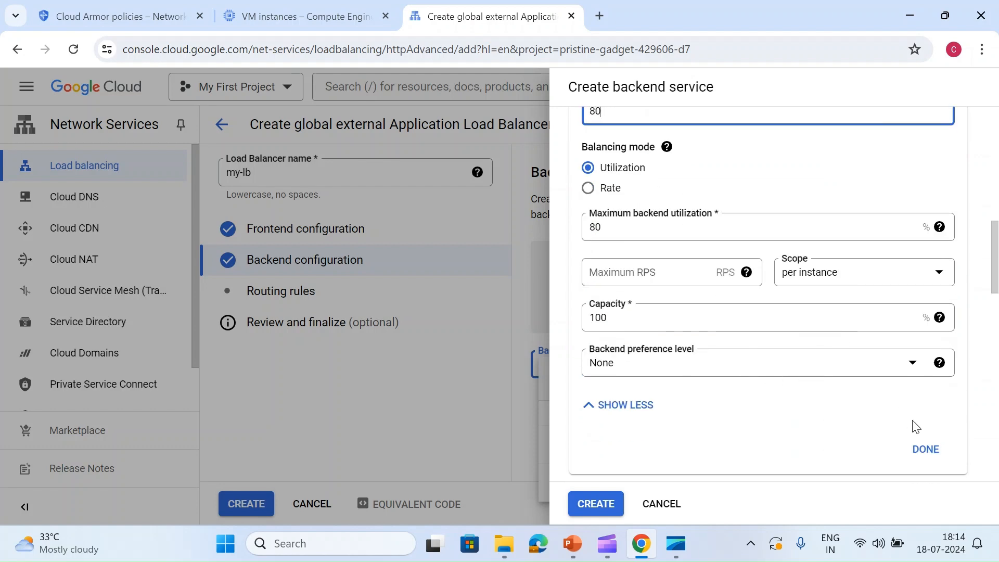
{"action": "left_click", "coordinate": [927, 450]}
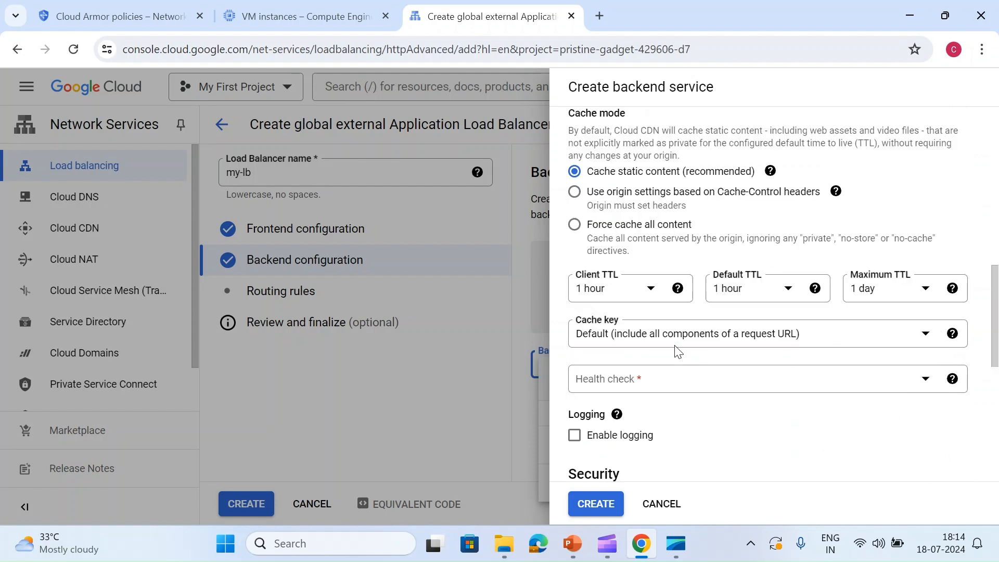
- Disable Cloud CDN for the backend service and assign the existing health check named healthcheck
{"action": "scroll", "coordinate": [671, 354], "scroll_direction": "up", "scroll_amount": 3}
{"action": "scroll", "coordinate": [663, 343], "scroll_direction": "down", "scroll_amount": 4}
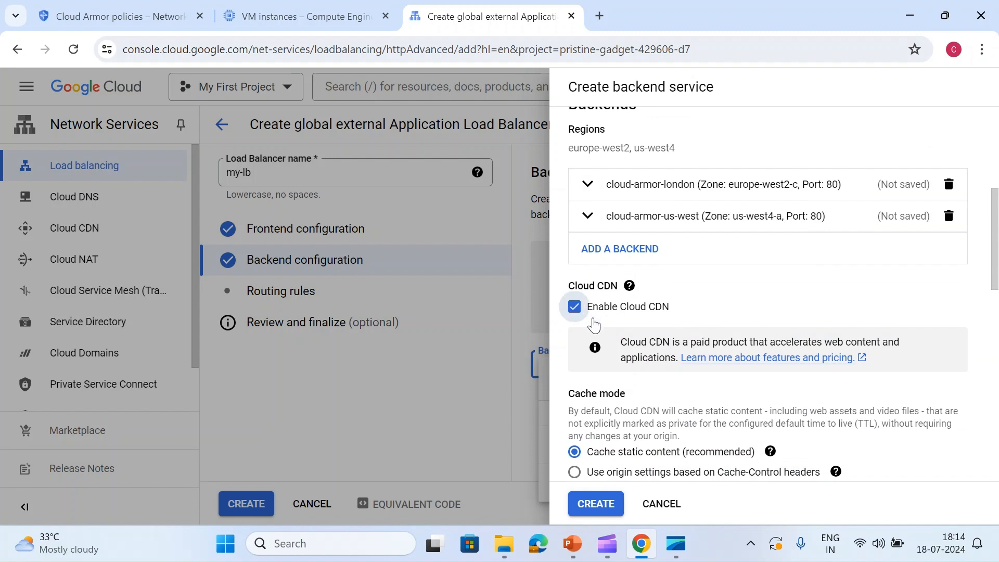
{"action": "left_click", "coordinate": [586, 315]}
{"action": "scroll", "coordinate": [703, 281], "scroll_direction": "down", "scroll_amount": 3}
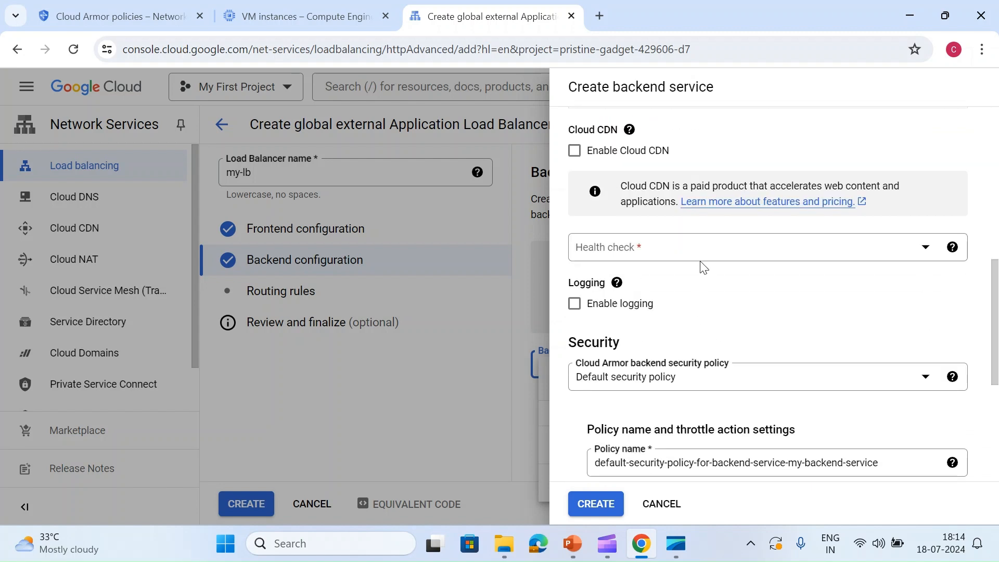
{"action": "left_click", "coordinate": [700, 258]}
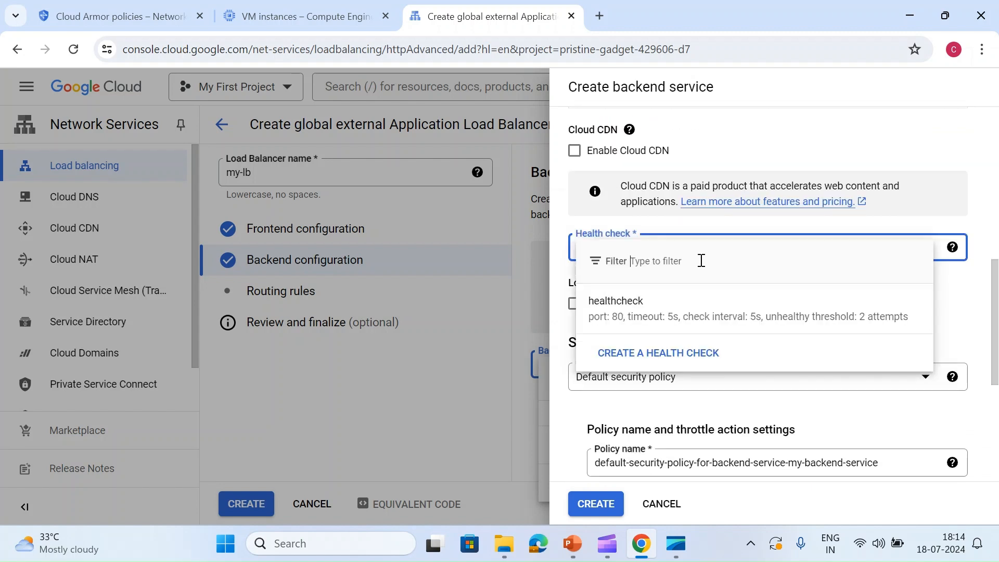
{"action": "left_click", "coordinate": [665, 324]}
- Try None as the Cloud Armor backend security policy and return it to Default security policy
{"action": "scroll", "coordinate": [663, 338], "scroll_direction": "down", "scroll_amount": 3}
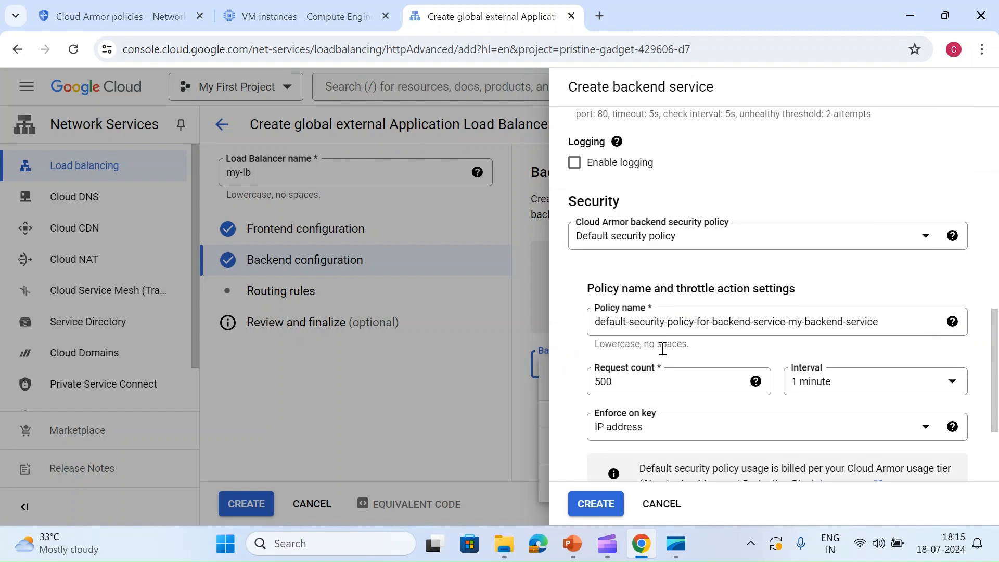
{"action": "left_click", "coordinate": [649, 237]}
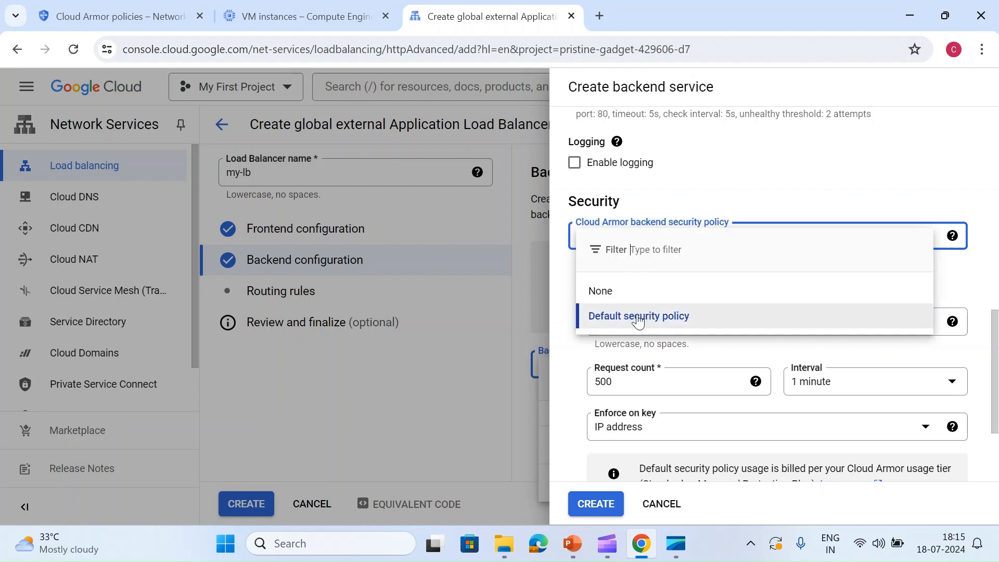
{"action": "left_click", "coordinate": [614, 291]}
{"action": "left_click", "coordinate": [681, 356]}
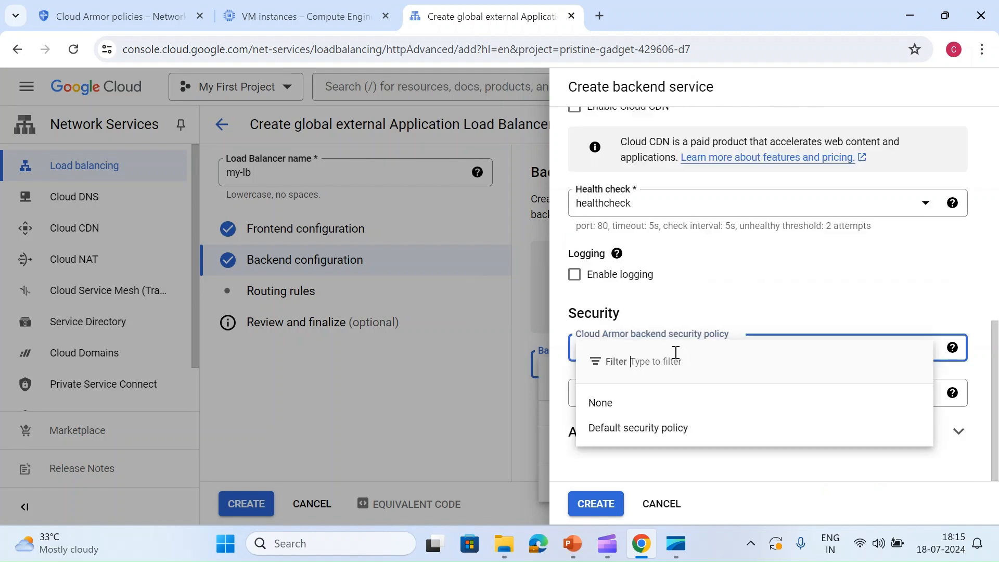
{"action": "left_click", "coordinate": [603, 437]}
- Review the throttle settings of the default security policy, keep IP address as the enforcement key, and create the backend service
{"action": "scroll", "coordinate": [640, 375], "scroll_direction": "down", "scroll_amount": 2}
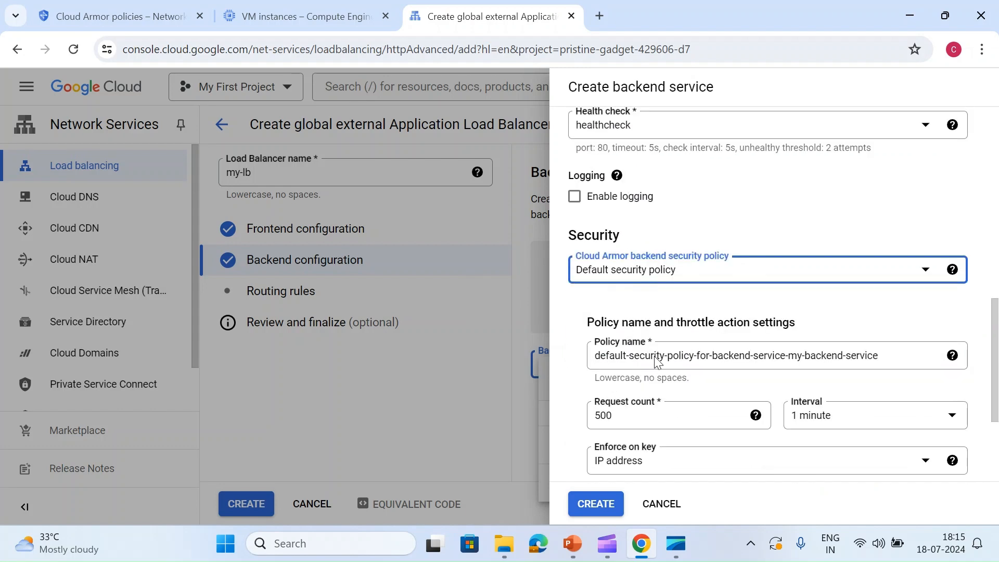
{"action": "scroll", "coordinate": [668, 367], "scroll_direction": "down", "scroll_amount": 2}
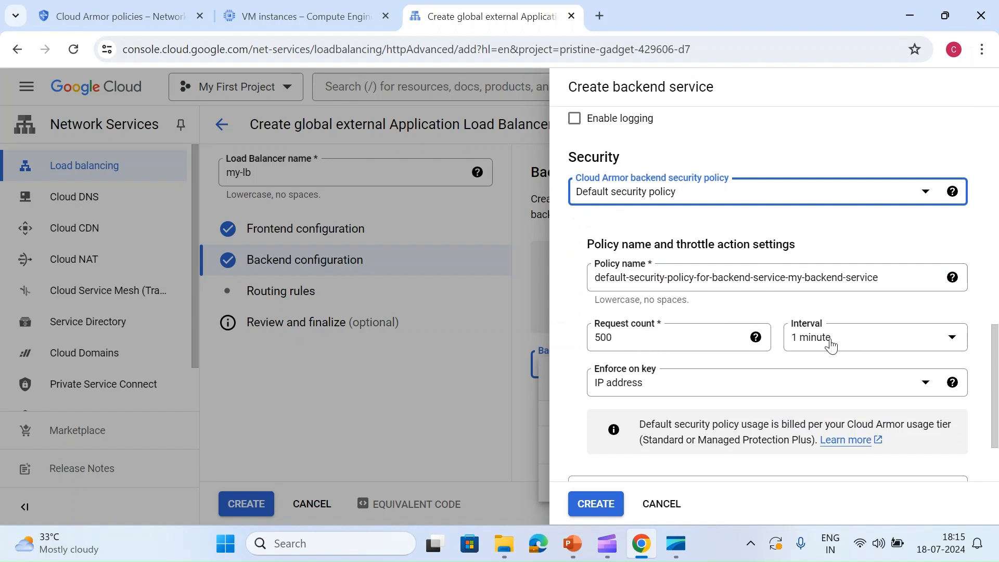
{"action": "left_click", "coordinate": [662, 394]}
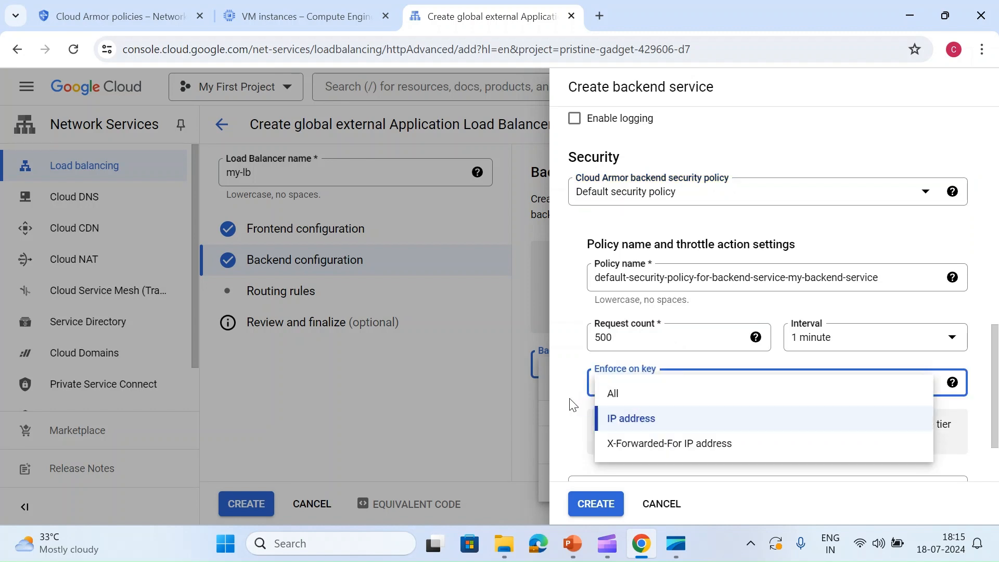
{"action": "scroll", "coordinate": [569, 391], "scroll_direction": "down", "scroll_amount": 2}
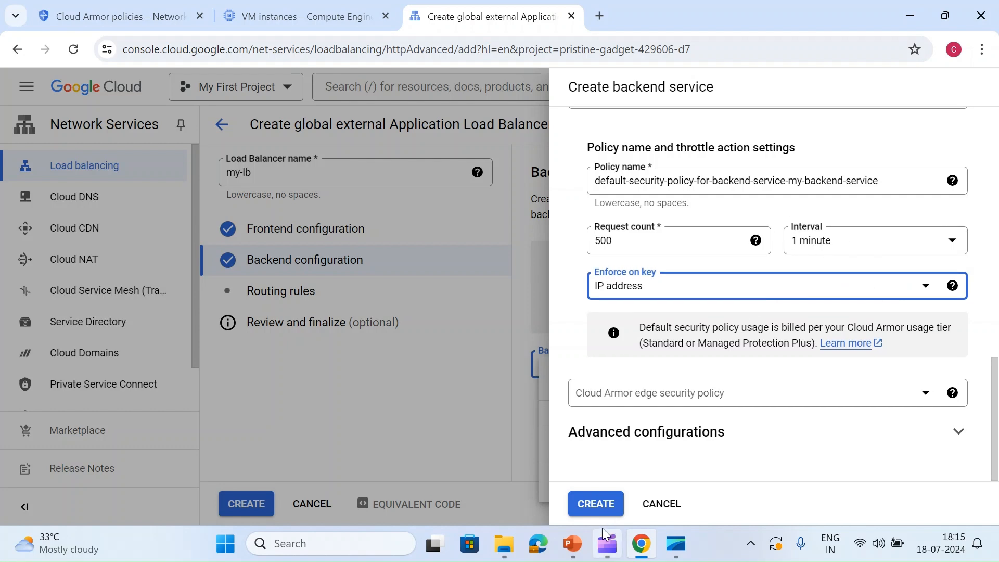
{"action": "left_click", "coordinate": [599, 504]}
{"action": "left_click", "coordinate": [659, 446]}
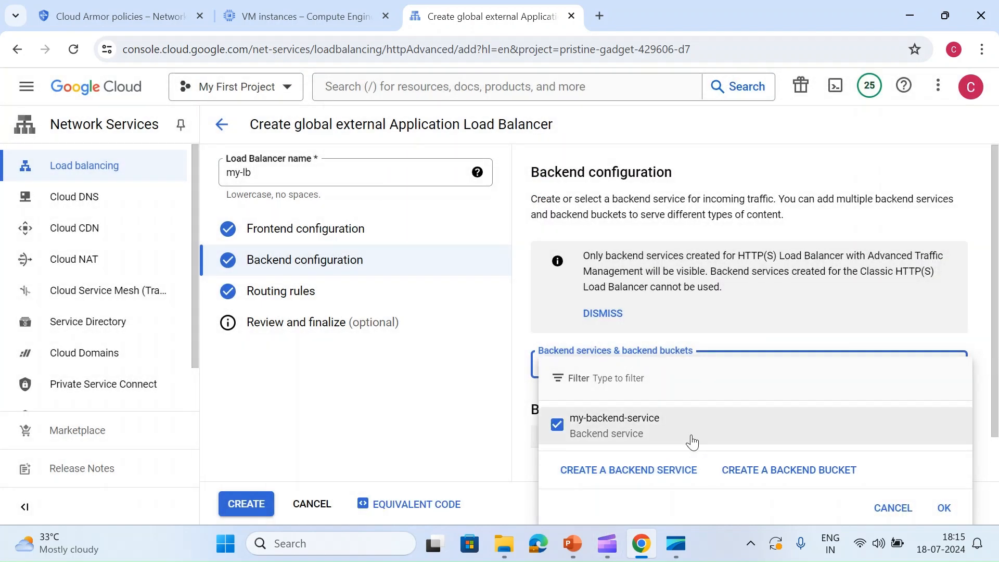
- Start a new backend bucket named my-backend-bucket and select the Cloud Storage bucket my-cloud-armor-testing
{"action": "left_click", "coordinate": [760, 471]}
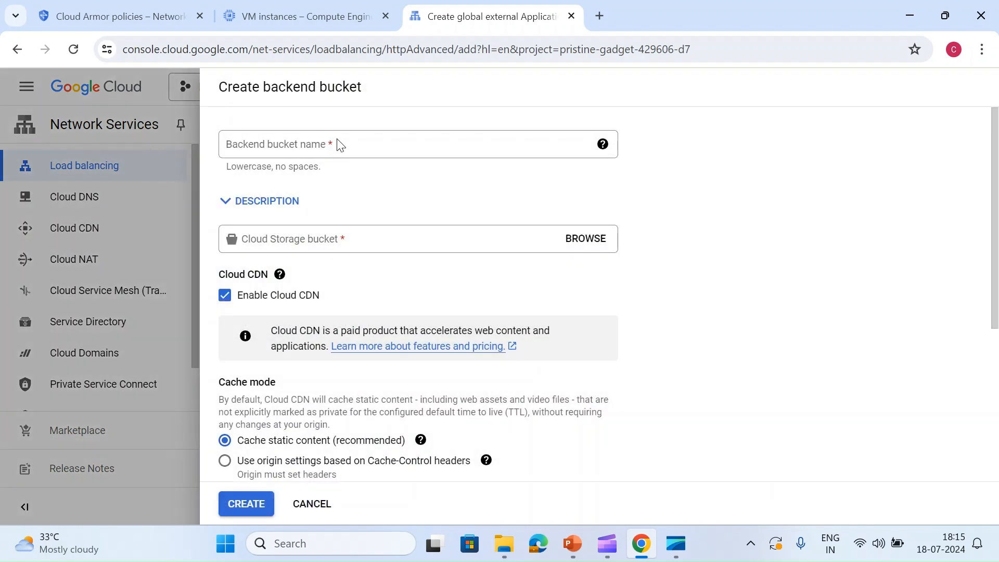
{"action": "left_click", "coordinate": [339, 144]}
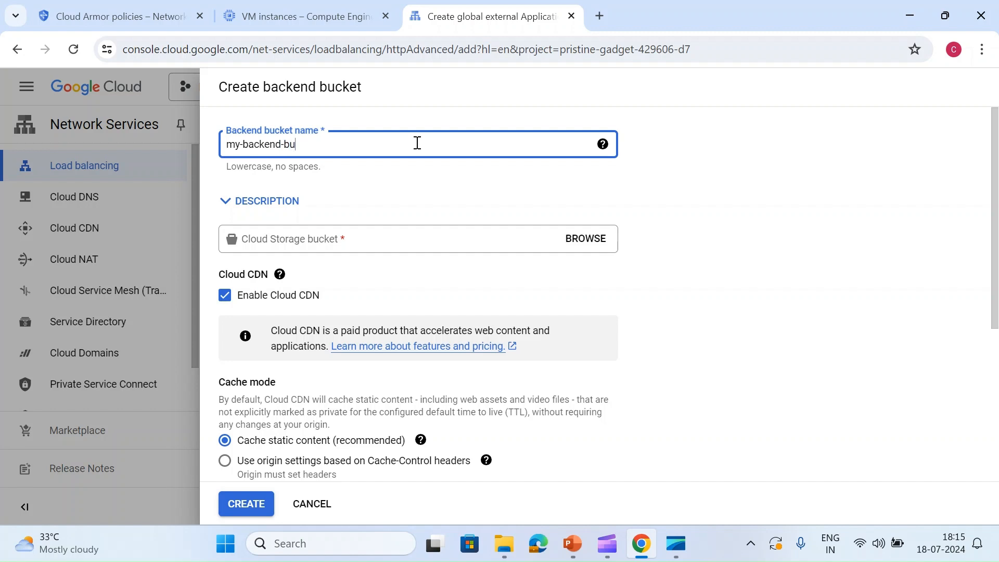
{"action": "left_click", "coordinate": [578, 238]}
{"action": "left_click", "coordinate": [641, 183]}
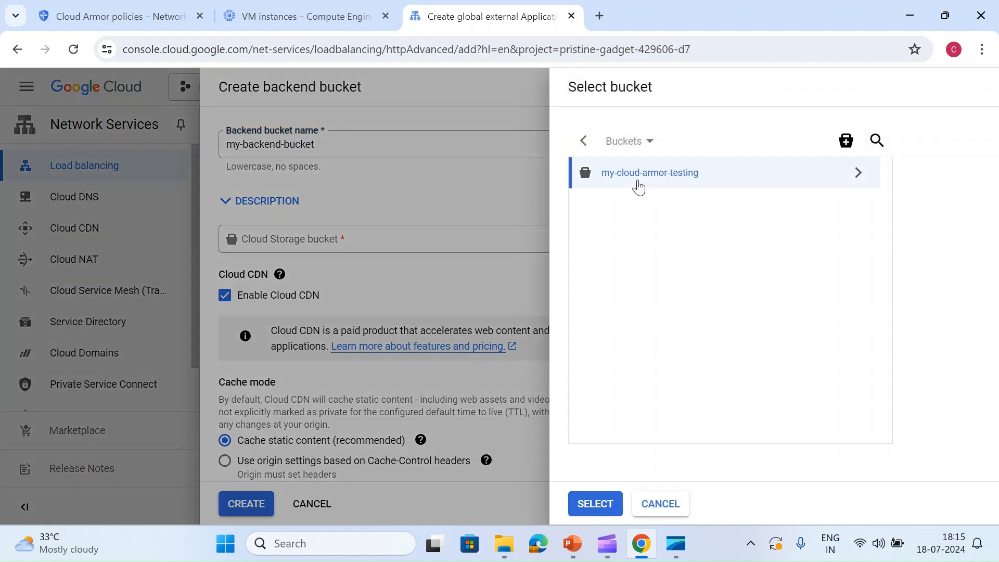
{"action": "left_click", "coordinate": [605, 504]}
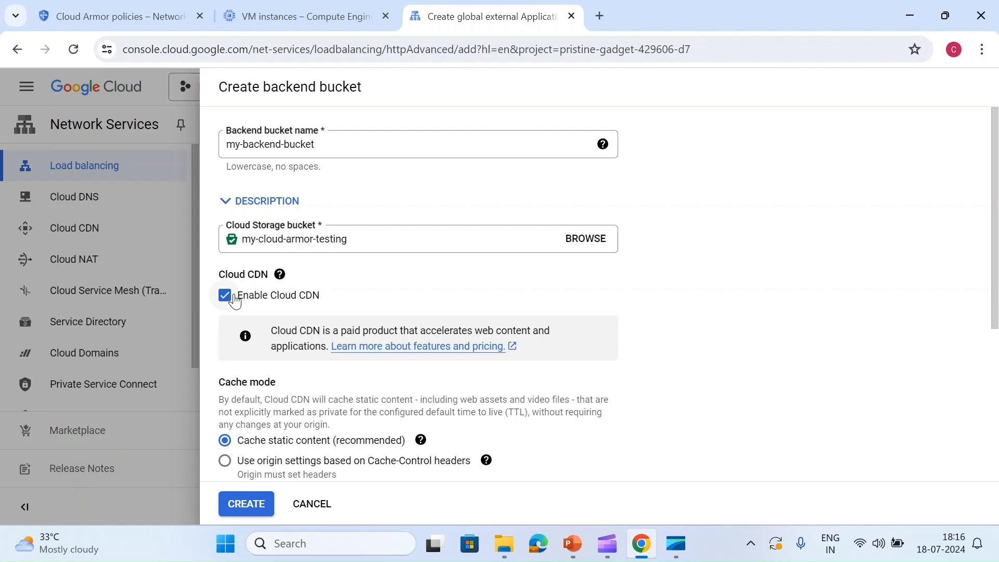
- Examine the backend bucket's cache settings, Cloud Armor edge security policy choices and advanced configurations
{"action": "scroll", "coordinate": [236, 310], "scroll_direction": "down", "scroll_amount": 5}
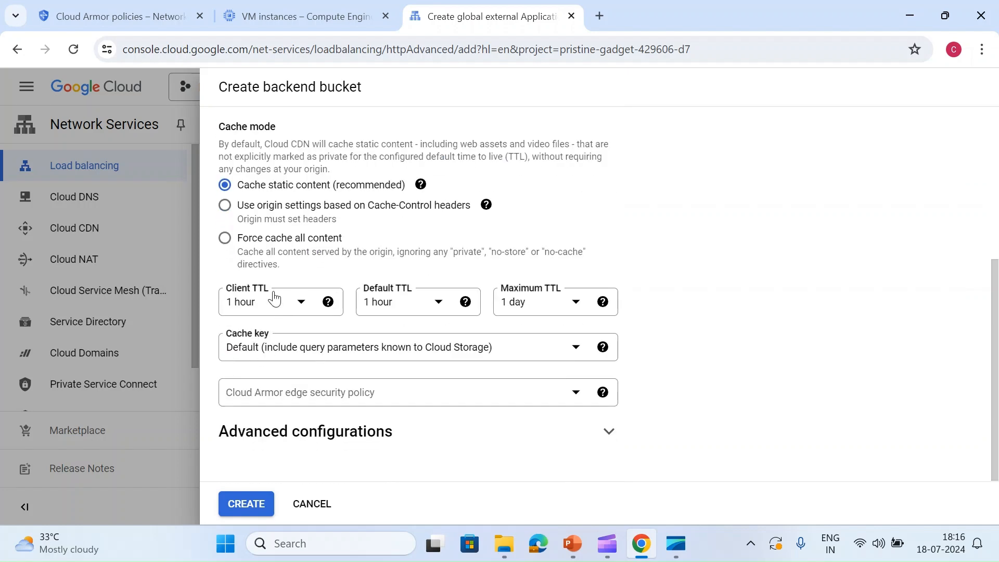
{"action": "left_click", "coordinate": [331, 430]}
{"action": "scroll", "coordinate": [389, 298], "scroll_direction": "down", "scroll_amount": 1}
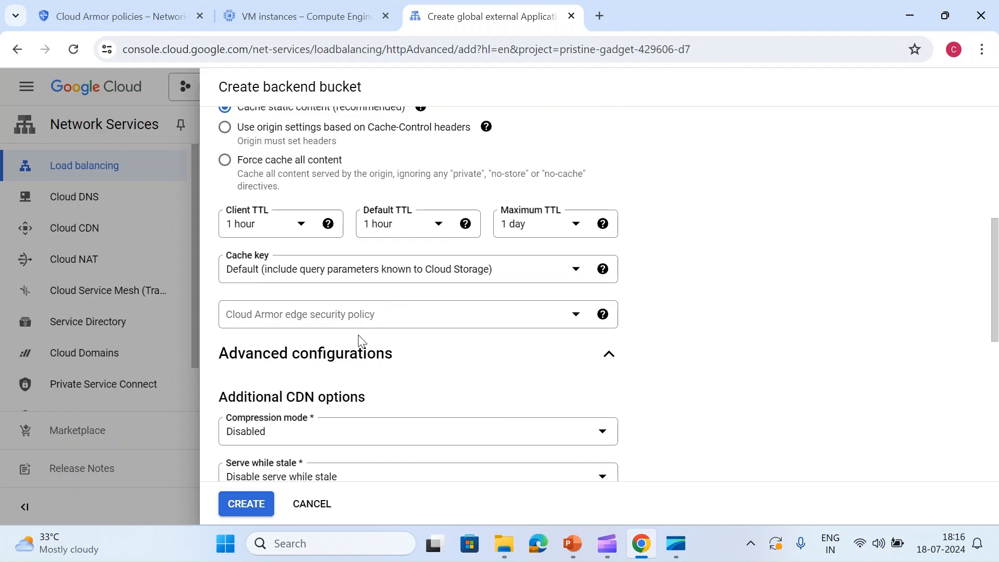
{"action": "left_click", "coordinate": [372, 316]}
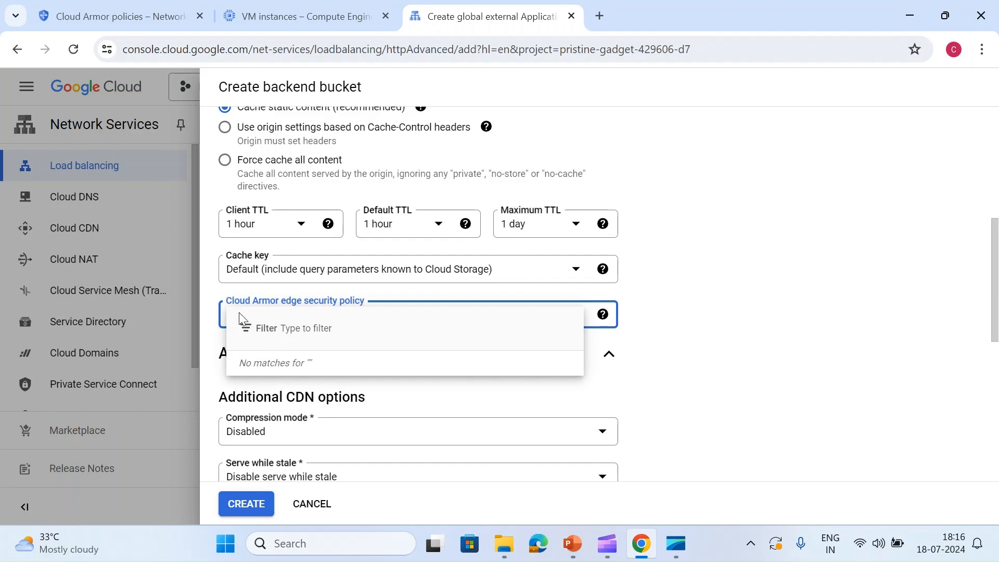
{"action": "left_click", "coordinate": [210, 312]}
{"action": "scroll", "coordinate": [228, 330], "scroll_direction": "down", "scroll_amount": 6}
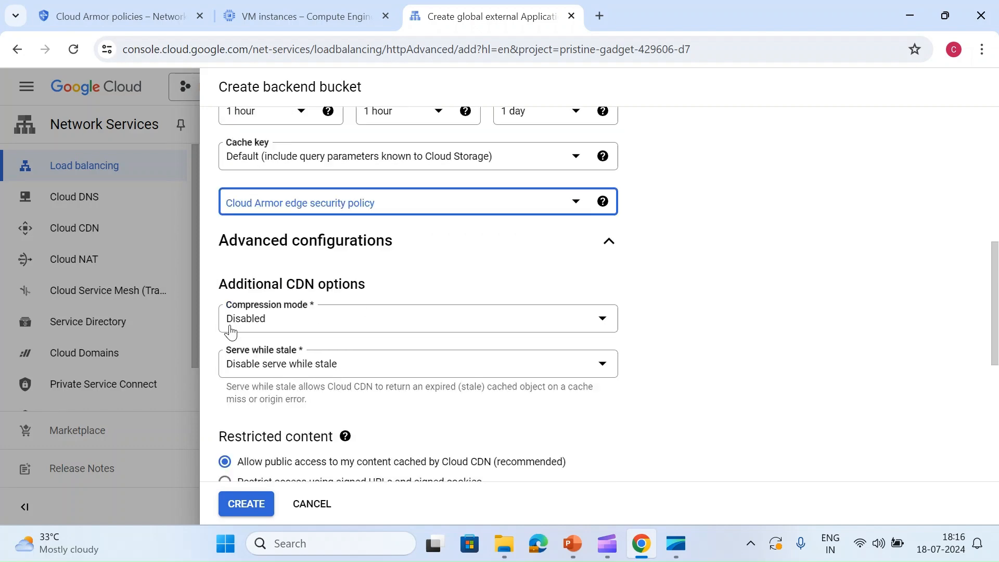
{"action": "scroll", "coordinate": [287, 408], "scroll_direction": "down", "scroll_amount": 2}
{"action": "scroll", "coordinate": [276, 375], "scroll_direction": "up", "scroll_amount": 8}
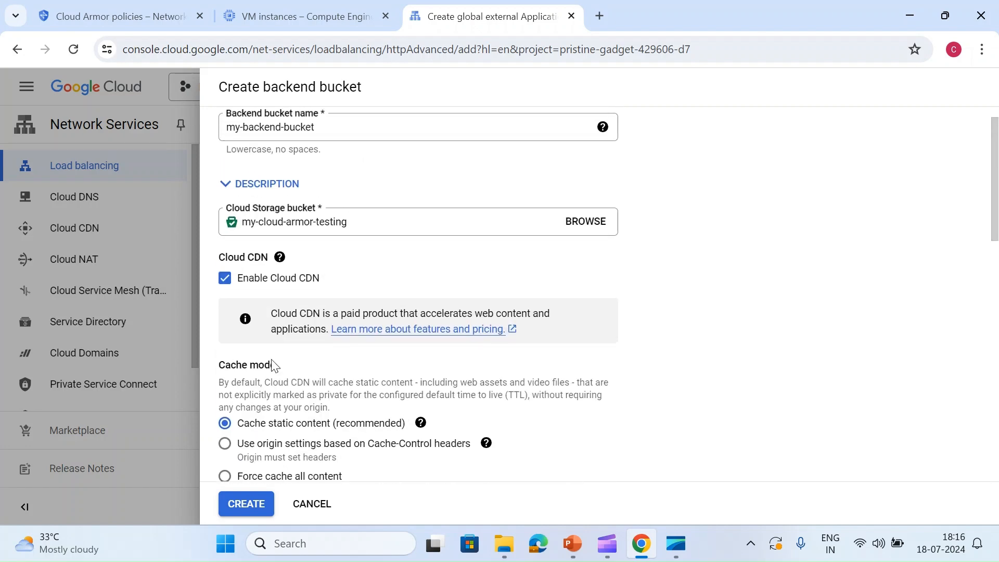
- Create the backend bucket with Cloud CDN and static content caching kept, and use it alongside my-backend-service
{"action": "scroll", "coordinate": [307, 393], "scroll_direction": "down", "scroll_amount": 2}
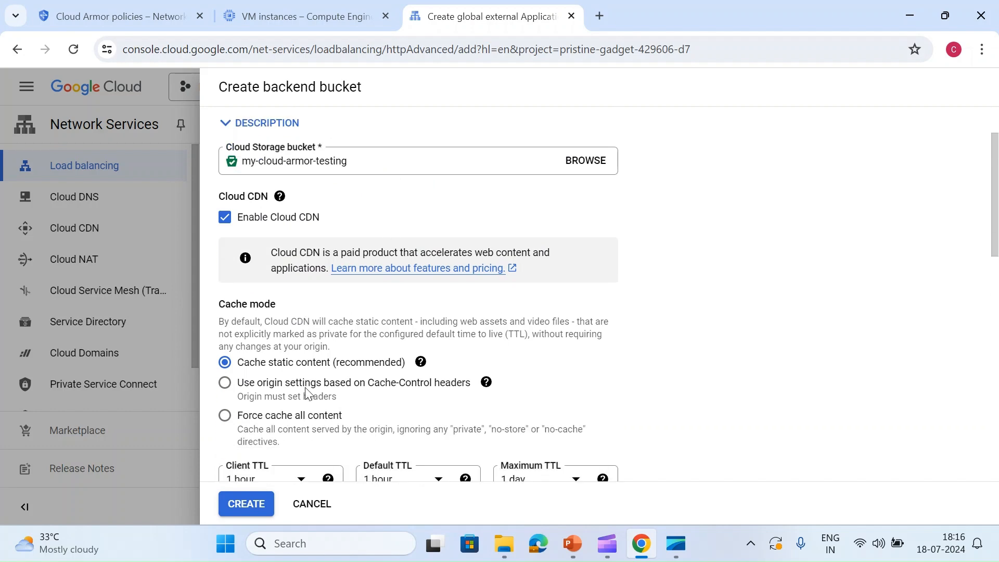
{"action": "scroll", "coordinate": [333, 387], "scroll_direction": "down", "scroll_amount": 5}
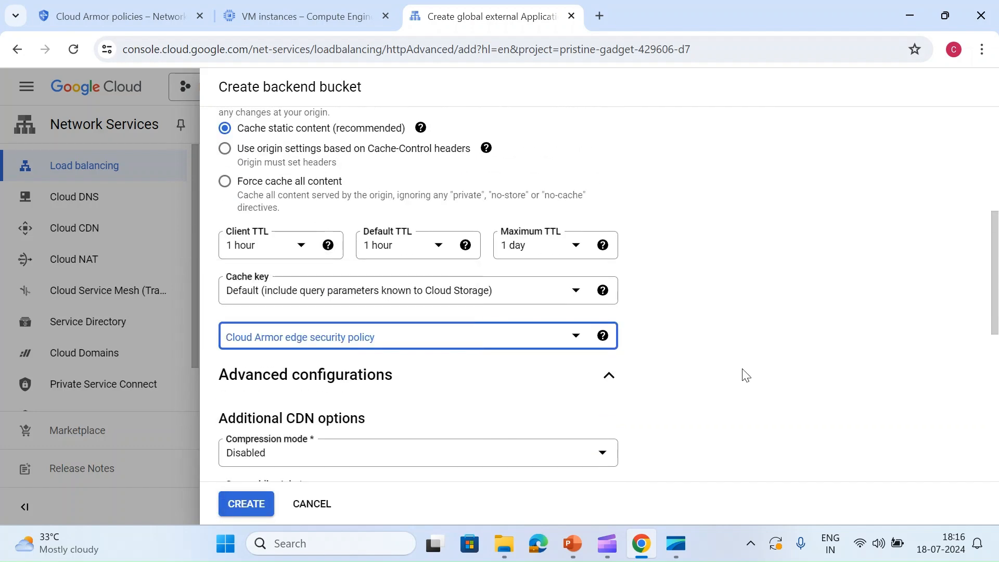
{"action": "left_click", "coordinate": [493, 345]}
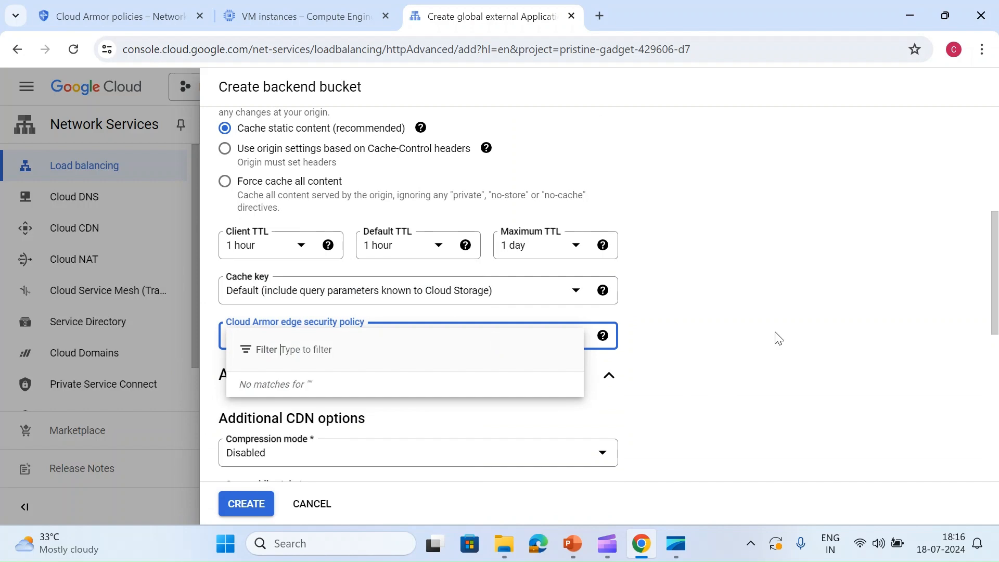
{"action": "scroll", "coordinate": [448, 385], "scroll_direction": "down", "scroll_amount": 5}
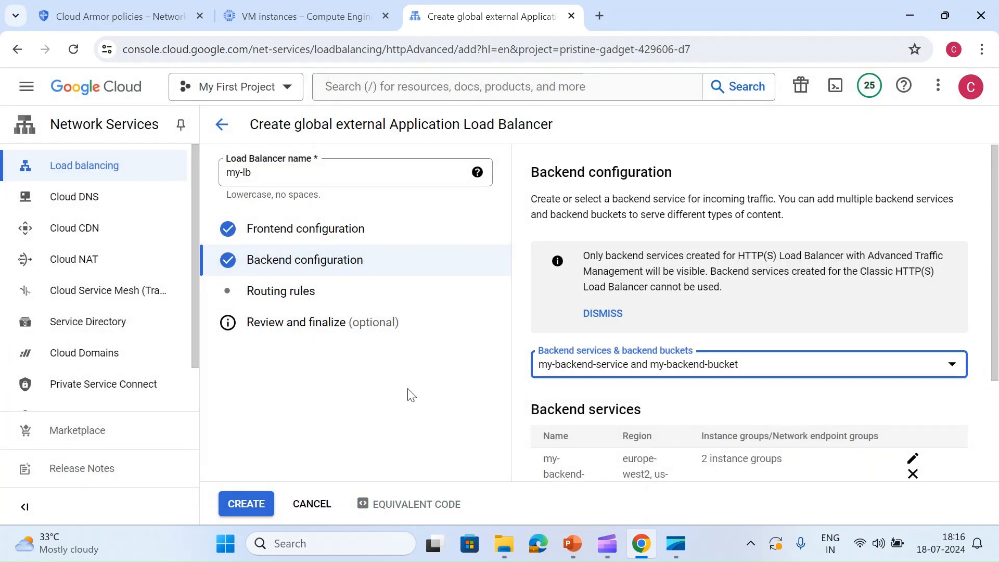
- Add a routing rule sending host * and path /city.png to my-backend-bucket, and create the load balancer
{"action": "left_click", "coordinate": [258, 298]}
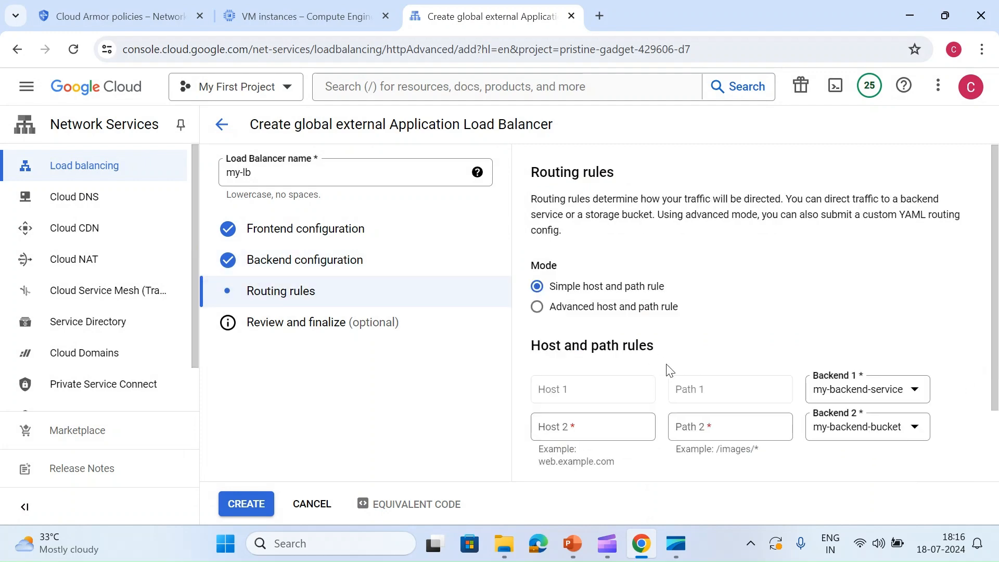
{"action": "scroll", "coordinate": [665, 369], "scroll_direction": "down", "scroll_amount": 2}
{"action": "left_click", "coordinate": [596, 342]}
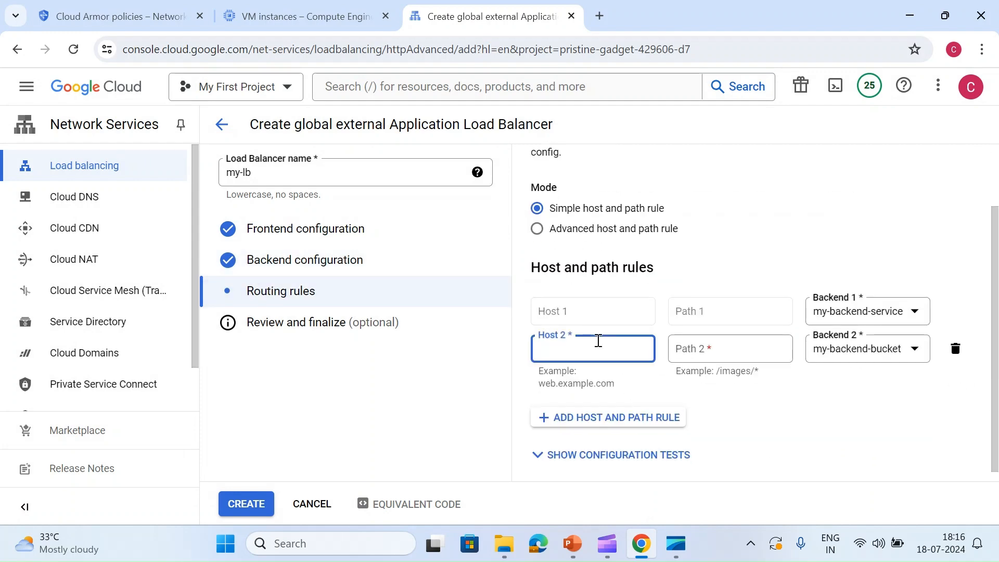
{"action": "key", "text": "Tab"}
{"action": "scroll", "coordinate": [716, 331], "scroll_direction": "down", "scroll_amount": 1}
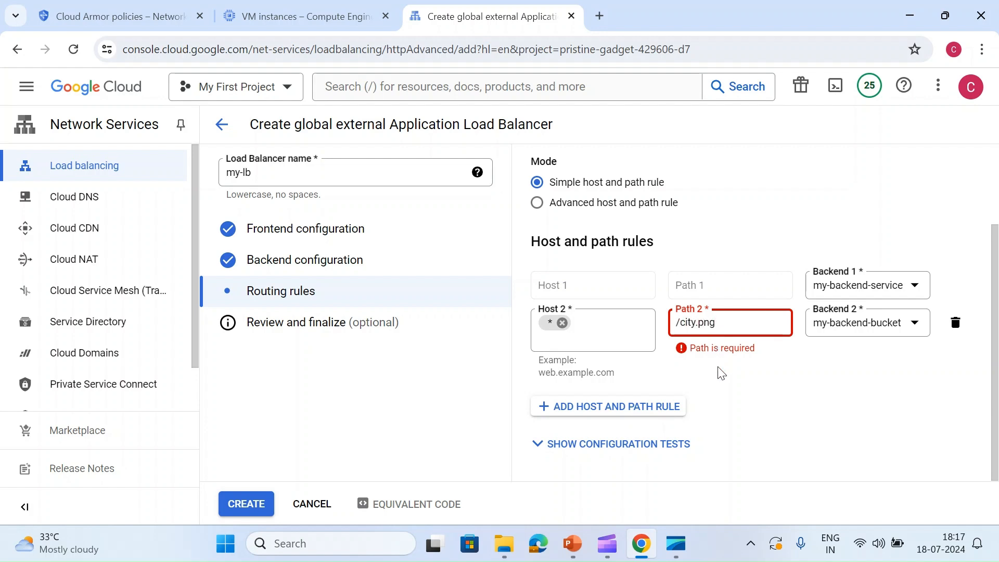
{"action": "key", "text": "Return"}
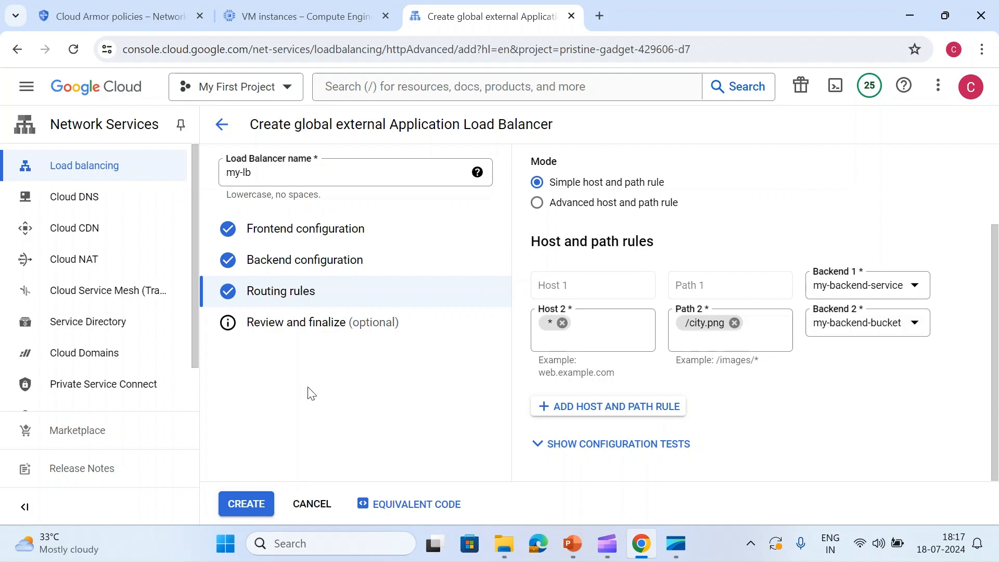
{"action": "left_click", "coordinate": [239, 501]}
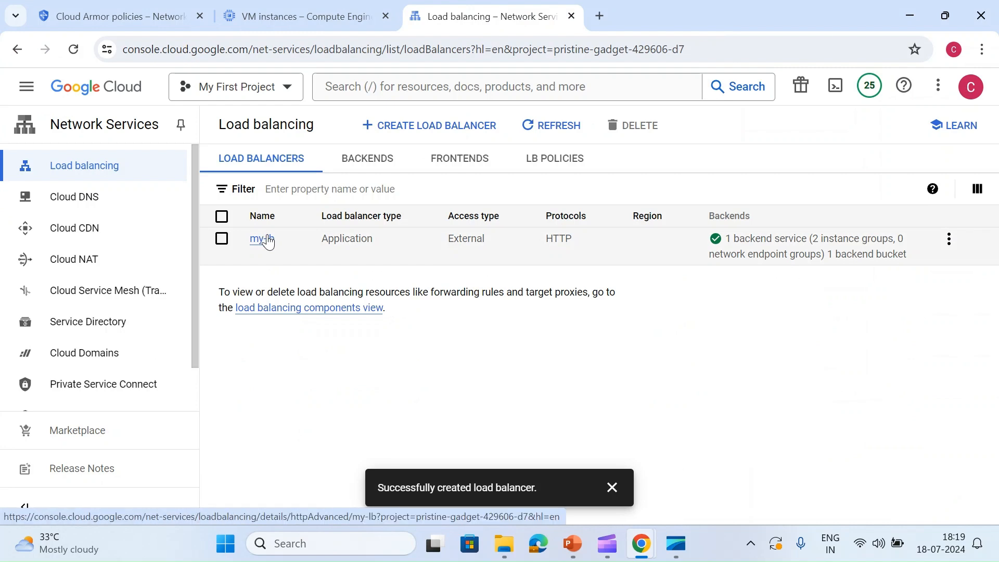
- Open the details of load balancer my-lb and review its frontend, routing rules, backend service and backend bucket
{"action": "left_click", "coordinate": [263, 239]}
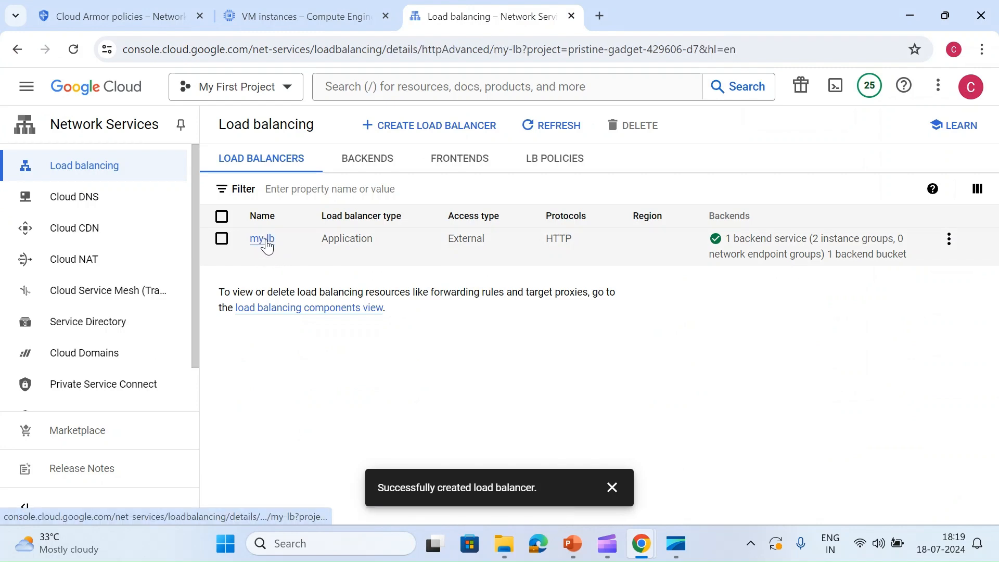
{"action": "left_click", "coordinate": [616, 495]}
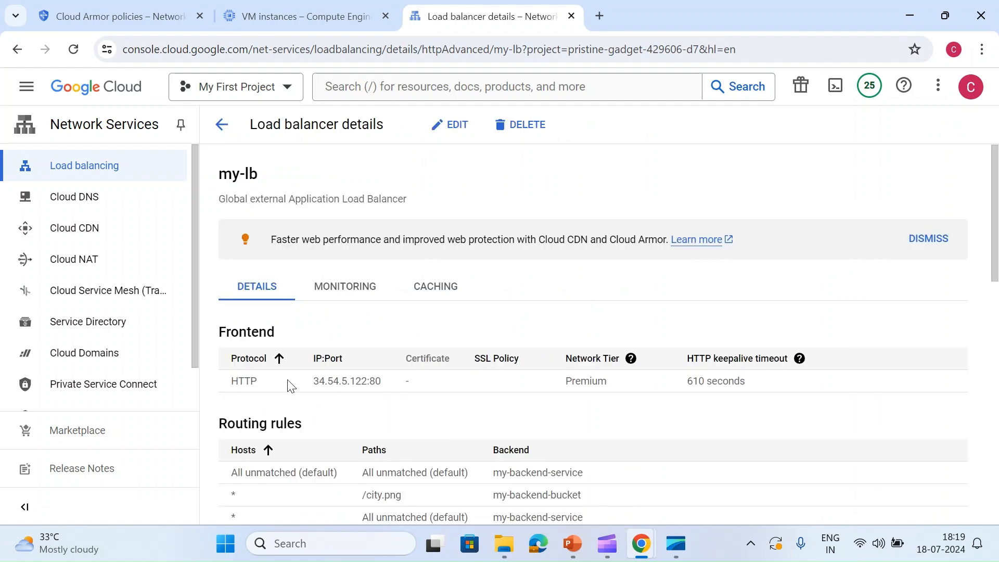
{"action": "scroll", "coordinate": [368, 393], "scroll_direction": "down", "scroll_amount": 8}
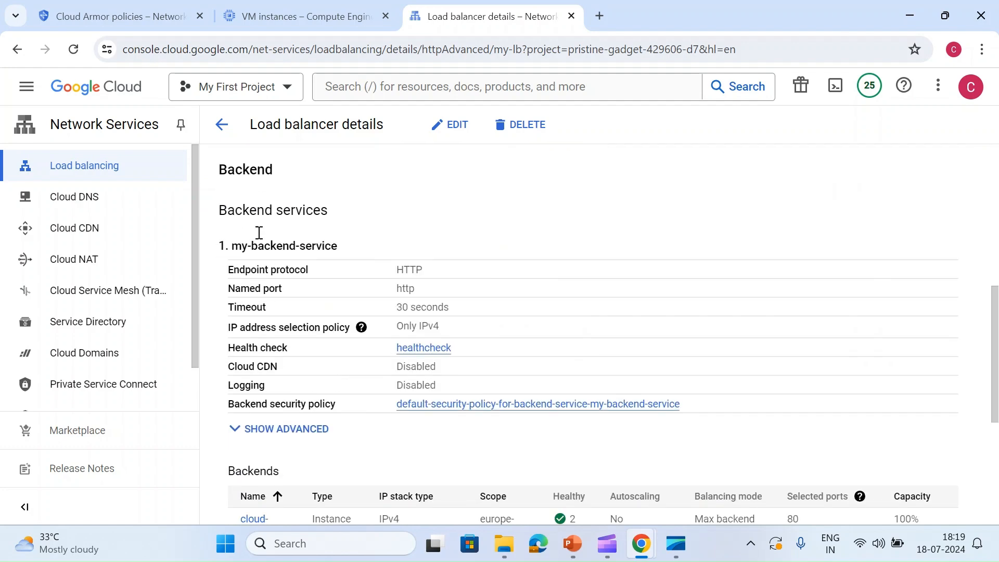
{"action": "scroll", "coordinate": [468, 401], "scroll_direction": "down", "scroll_amount": 5}
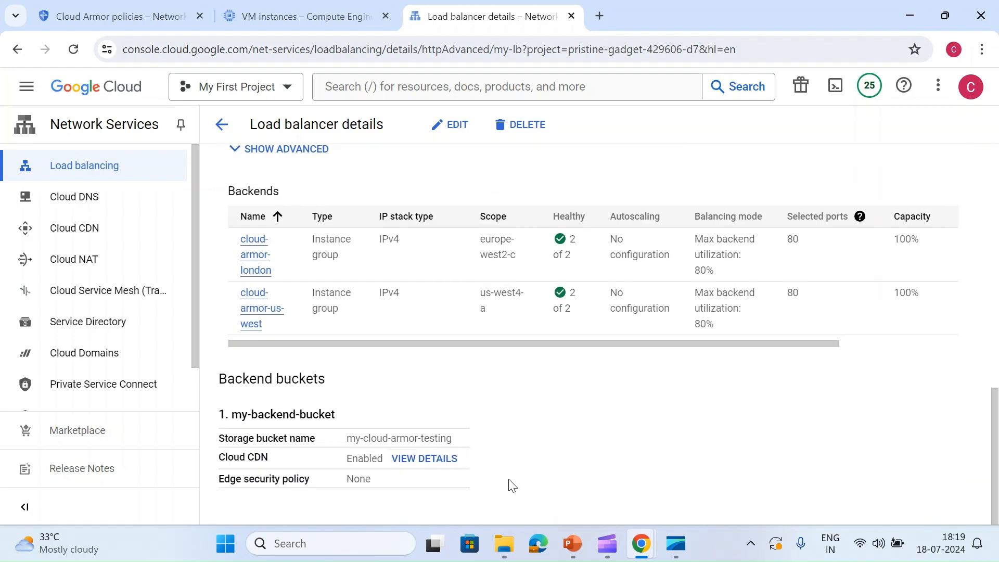
- Reload the Cloud Armor policies list and open default-security-policy-for-backend-service-my-backend-service to view its rules
{"action": "left_click", "coordinate": [89, 21]}
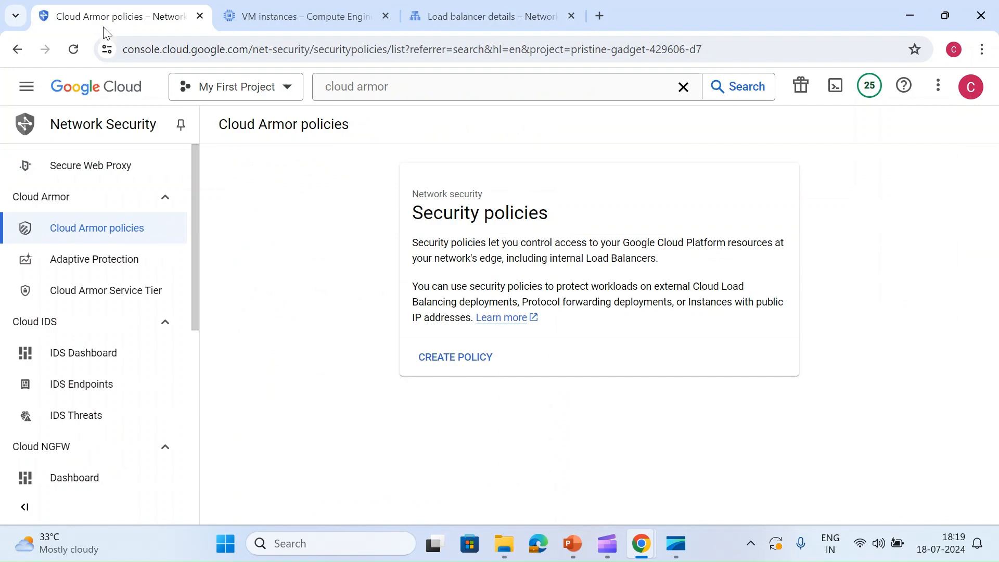
{"action": "left_click", "coordinate": [96, 235]}
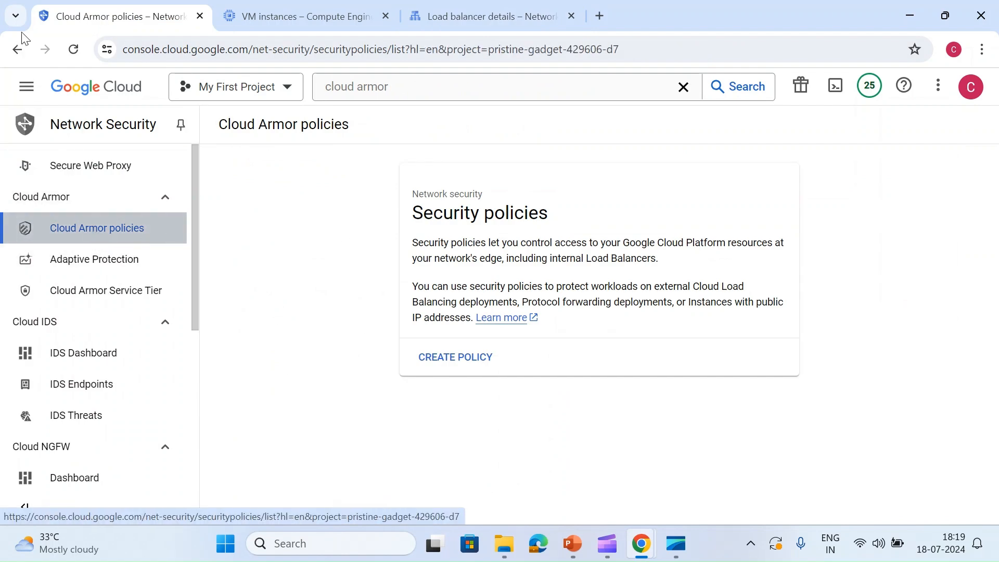
{"action": "left_click", "coordinate": [79, 52]}
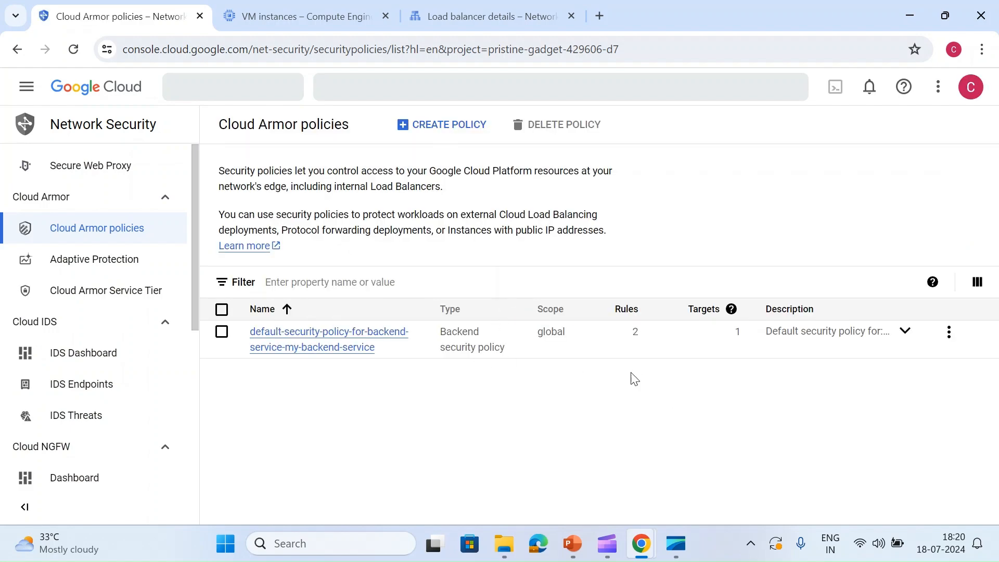
{"action": "left_click", "coordinate": [338, 348]}
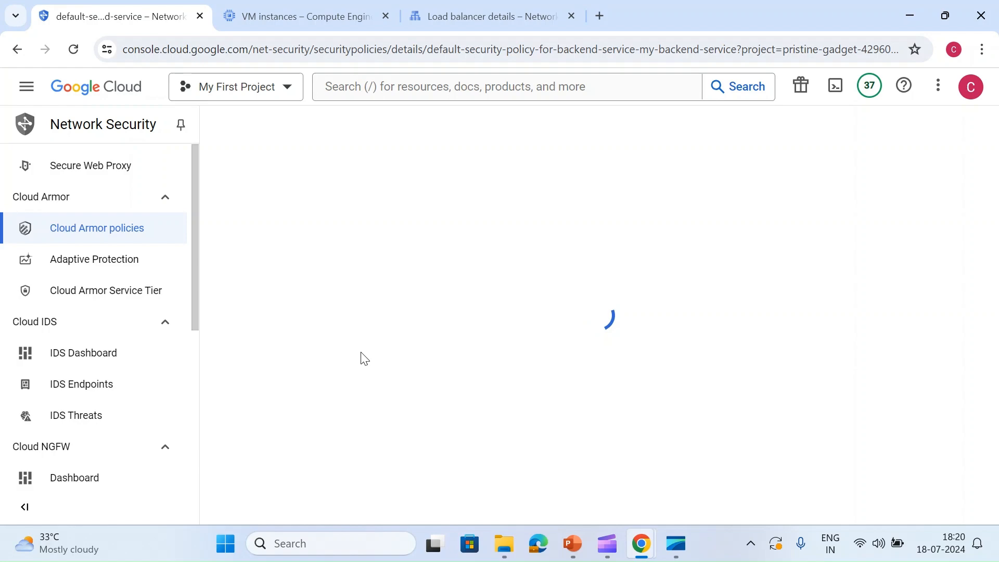
{"action": "scroll", "coordinate": [361, 357], "scroll_direction": "down", "scroll_amount": 2}
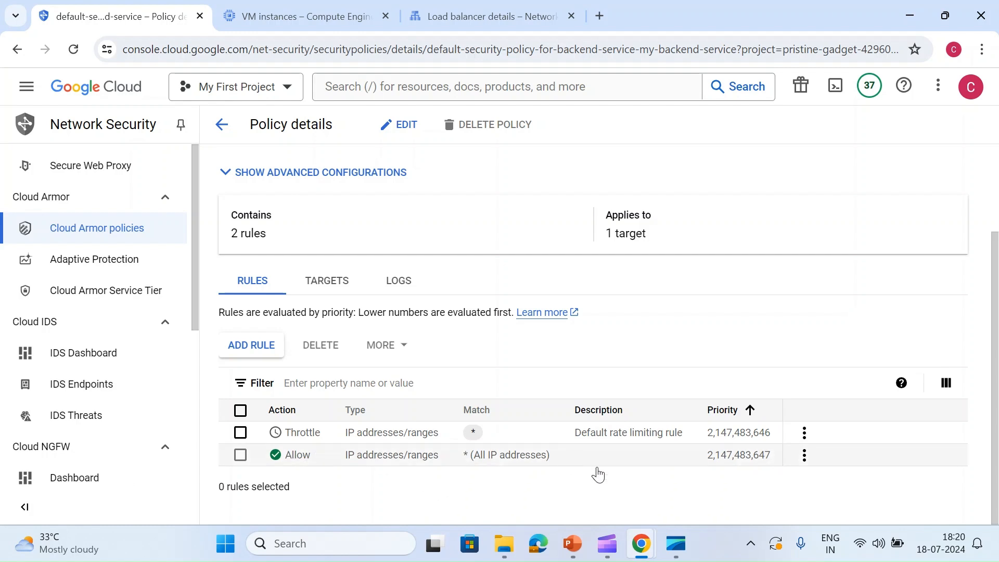
- Examine the default throttle rule's threshold, enforce-on-key, exceed action and priority settings, and leave without updating it
{"action": "left_click", "coordinate": [804, 433]}
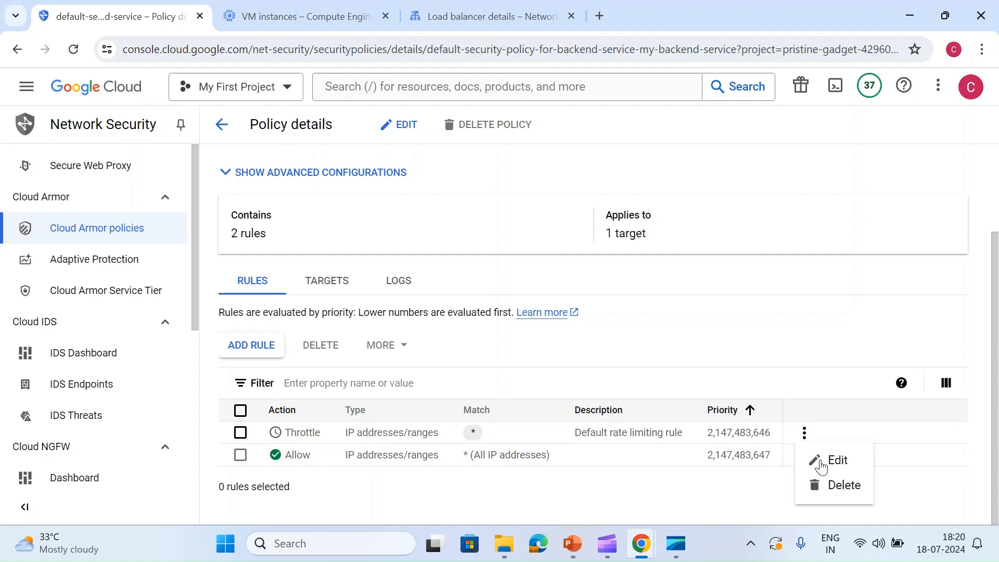
{"action": "left_click", "coordinate": [821, 466]}
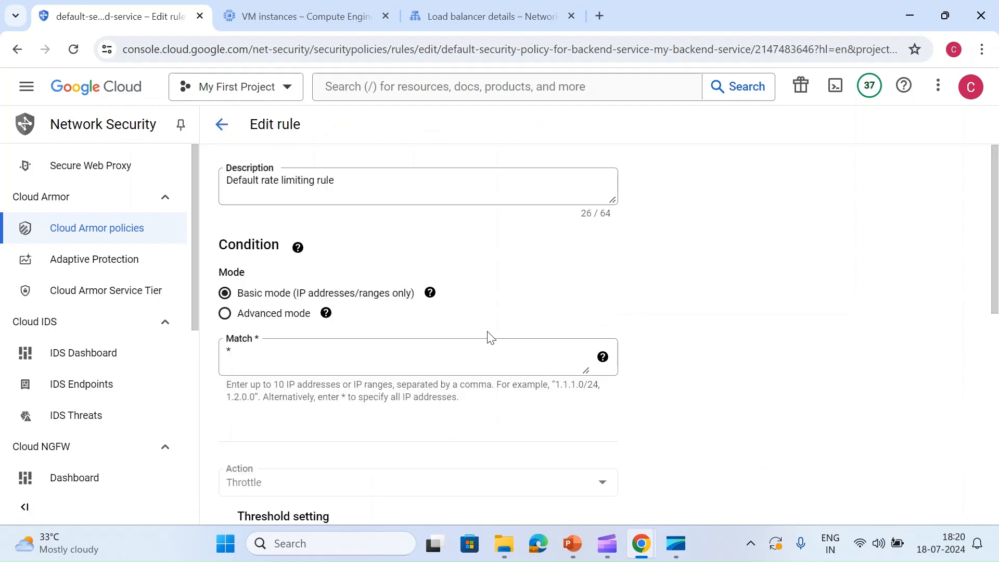
{"action": "scroll", "coordinate": [357, 319], "scroll_direction": "down", "scroll_amount": 5}
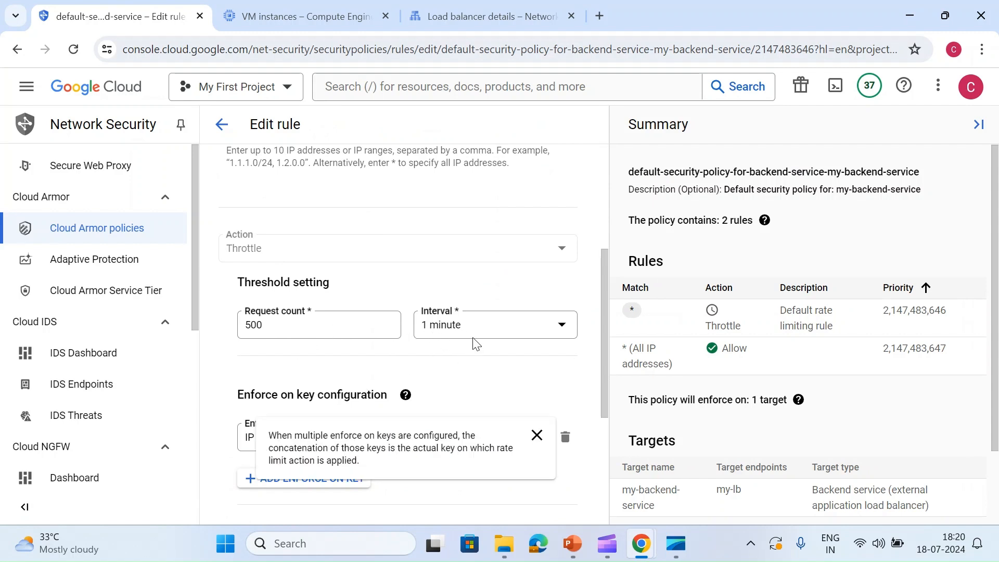
{"action": "scroll", "coordinate": [326, 441], "scroll_direction": "down", "scroll_amount": 2}
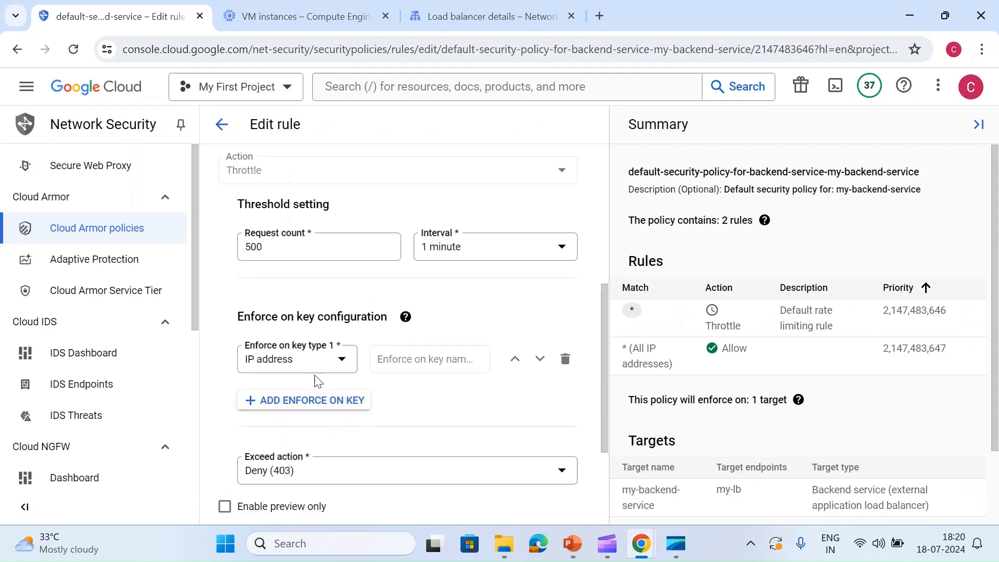
{"action": "left_click", "coordinate": [326, 363]}
{"action": "left_click", "coordinate": [446, 363]}
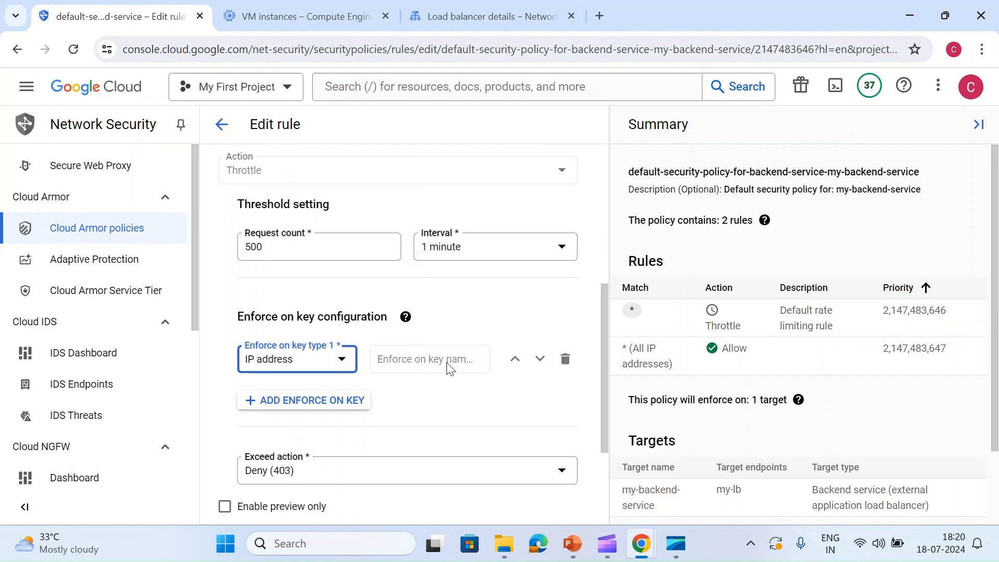
{"action": "scroll", "coordinate": [456, 406], "scroll_direction": "down", "scroll_amount": 3}
{"action": "left_click", "coordinate": [334, 315]}
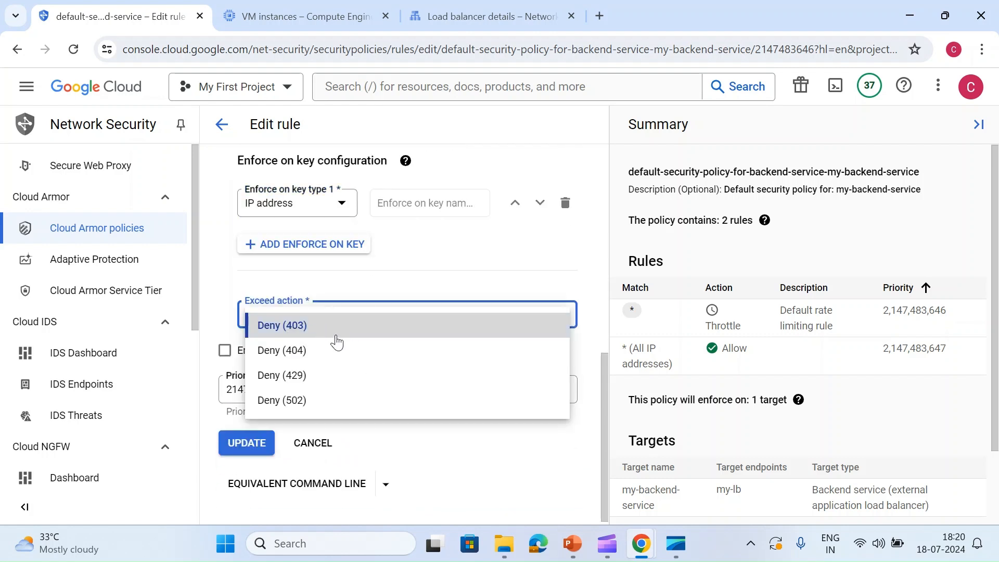
{"action": "left_click", "coordinate": [348, 302]}
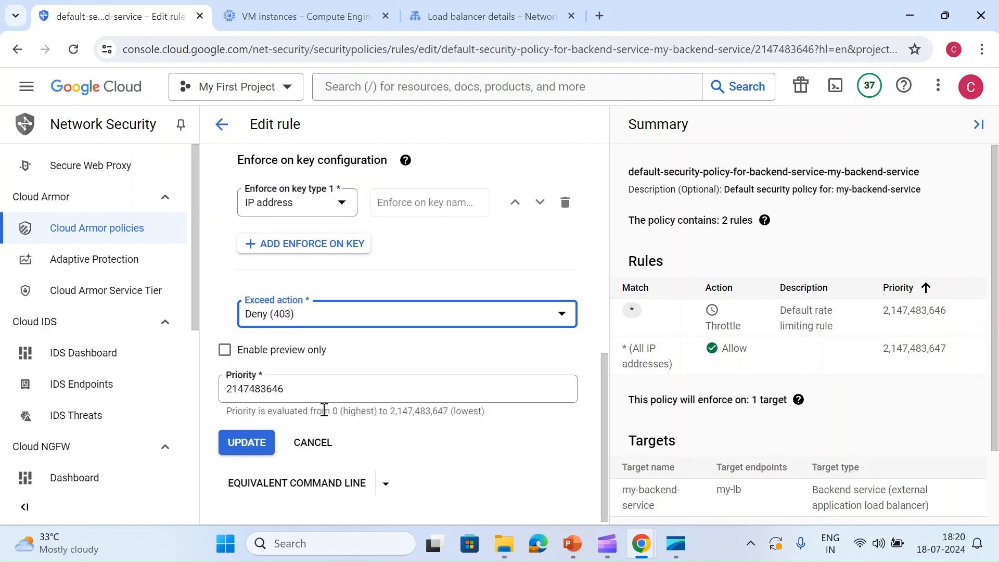
{"action": "left_click", "coordinate": [312, 442]}
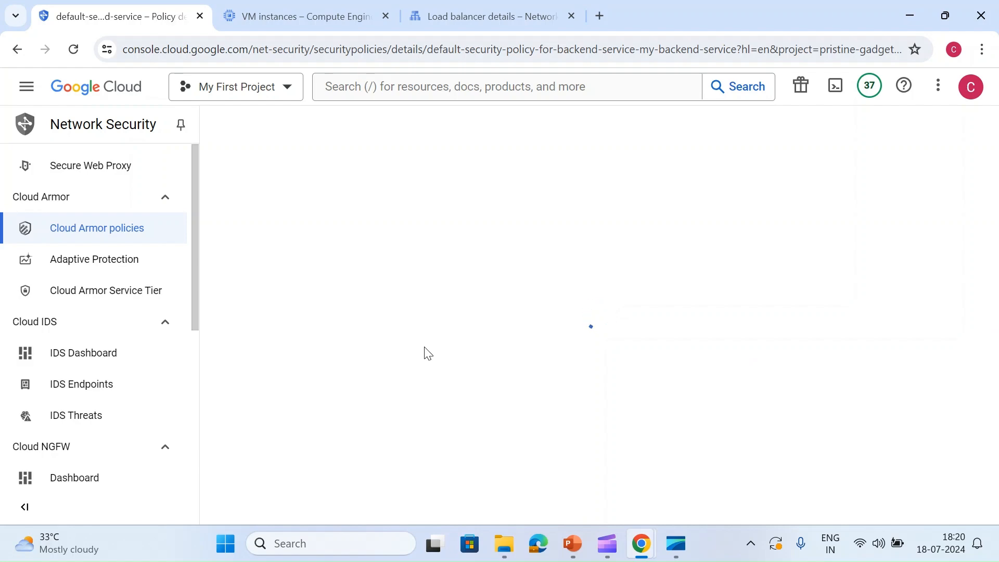
- Check the default policy's targets against the backend service and backend bucket in the my-lb details
{"action": "scroll", "coordinate": [395, 317], "scroll_direction": "down", "scroll_amount": 2}
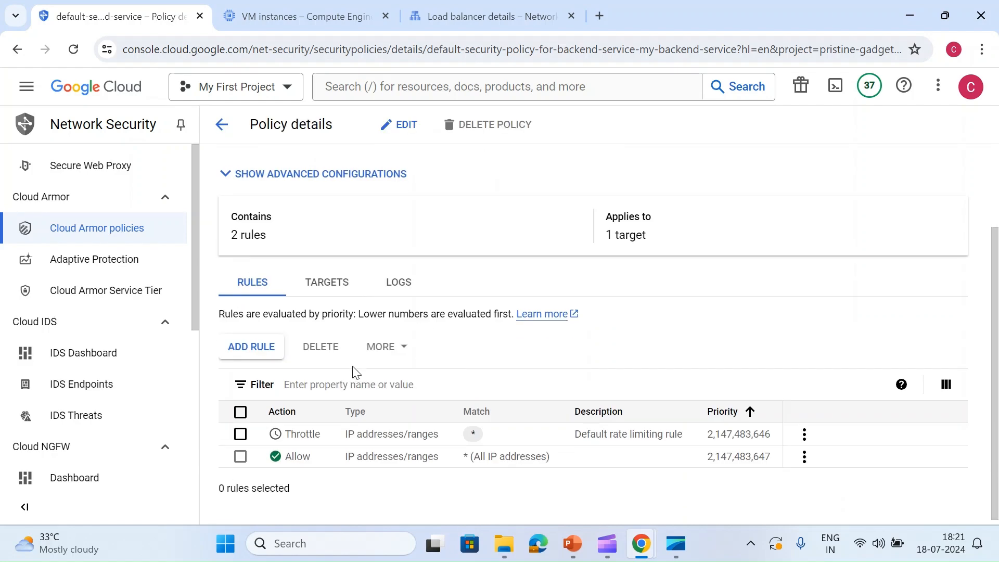
{"action": "left_click", "coordinate": [323, 289]}
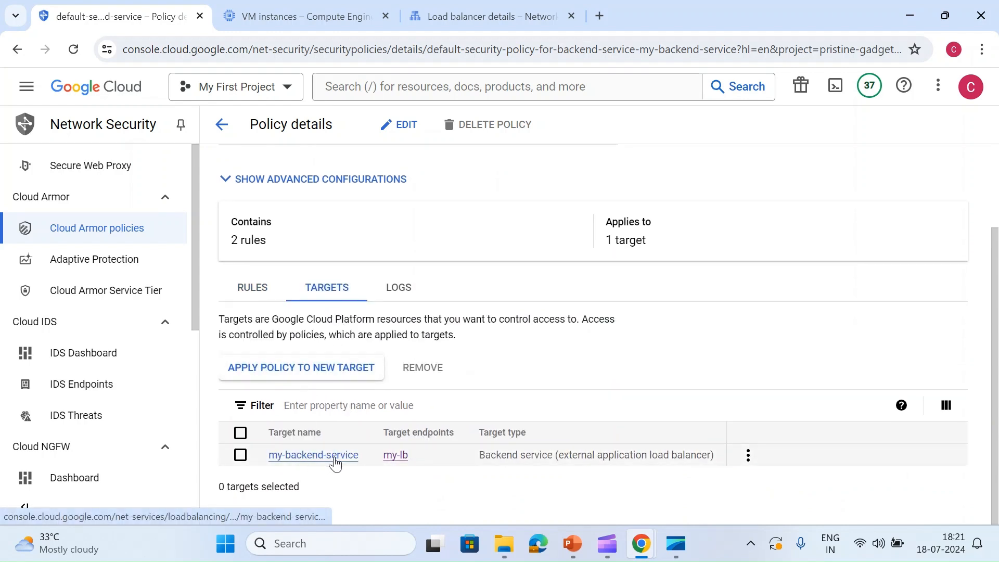
{"action": "left_click", "coordinate": [440, 14]}
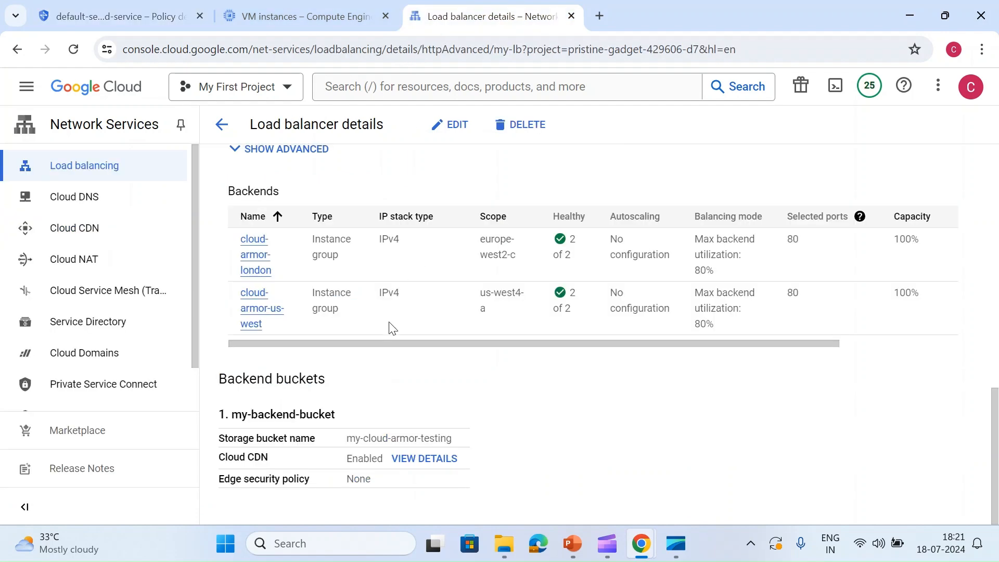
{"action": "scroll", "coordinate": [318, 298], "scroll_direction": "up", "scroll_amount": 4}
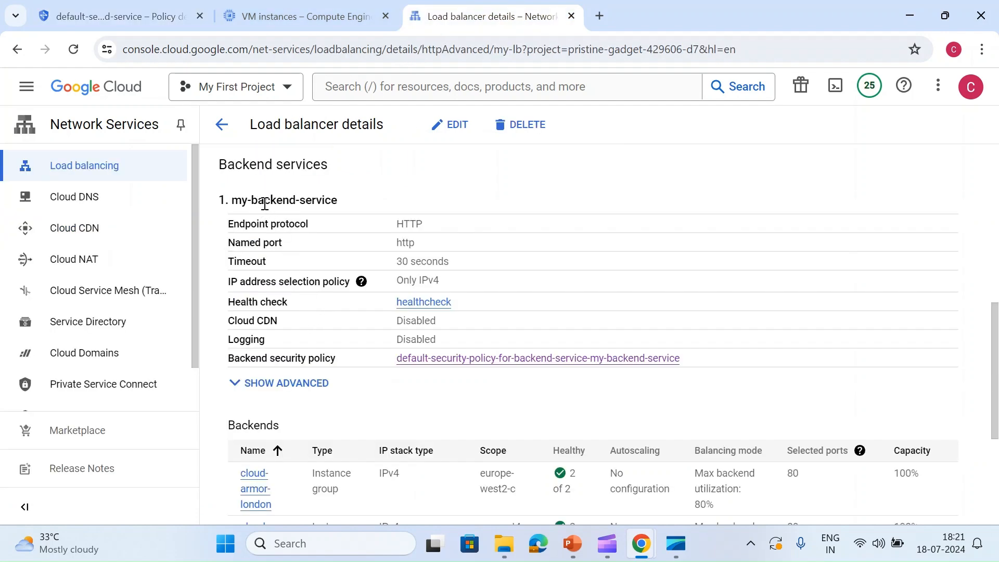
{"action": "scroll", "coordinate": [308, 399], "scroll_direction": "down", "scroll_amount": 4}
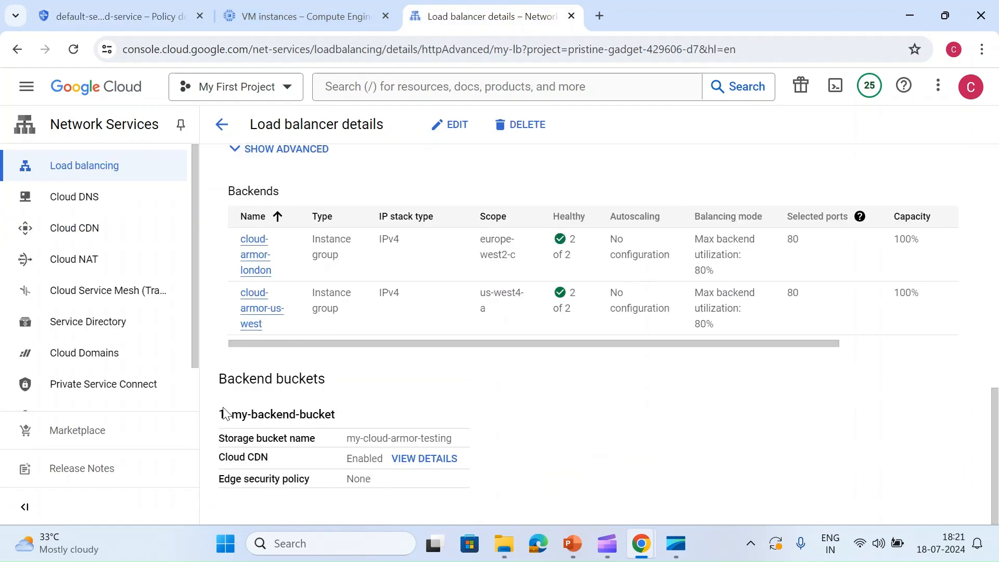
{"action": "left_click", "coordinate": [138, 16]}
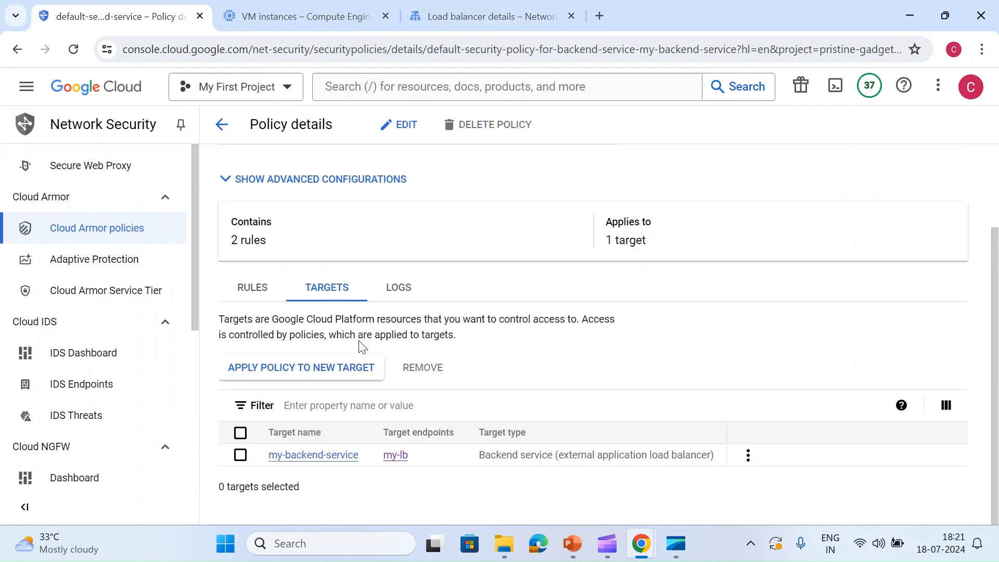
- Check which external backend services the default policy can be applied to as a new target, and cancel without adding one
{"action": "left_click", "coordinate": [324, 377]}
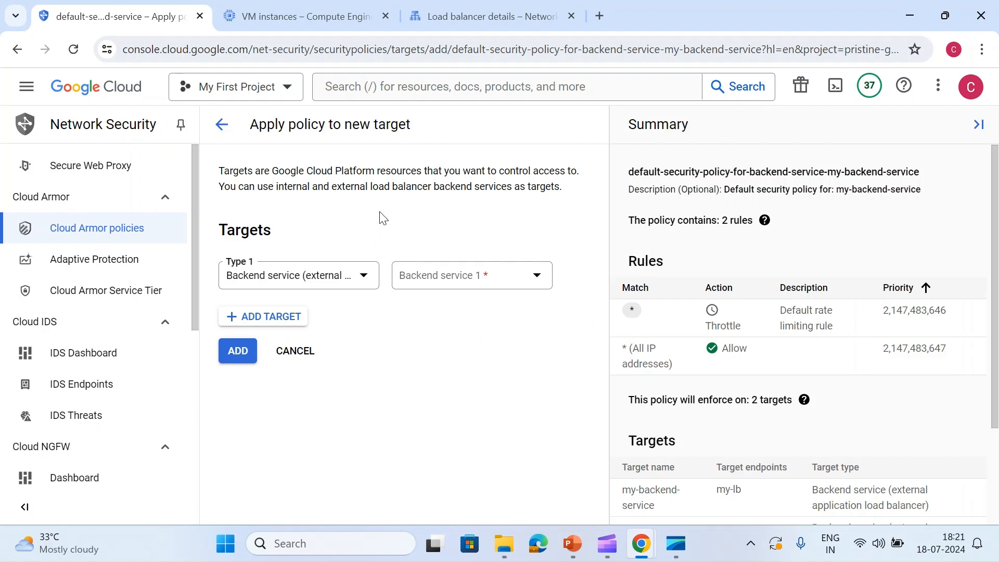
{"action": "left_click", "coordinate": [457, 284]}
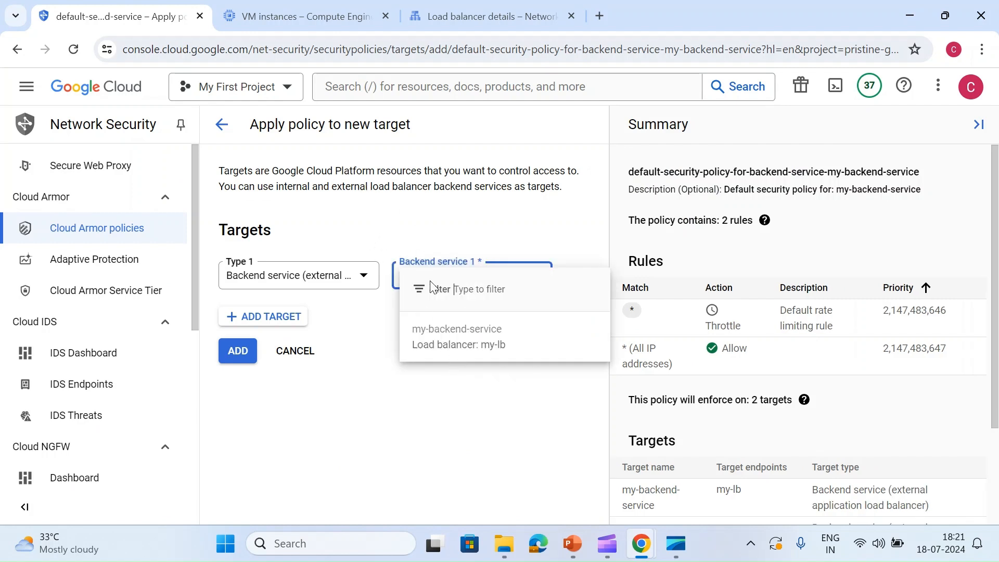
{"action": "left_click", "coordinate": [394, 240]}
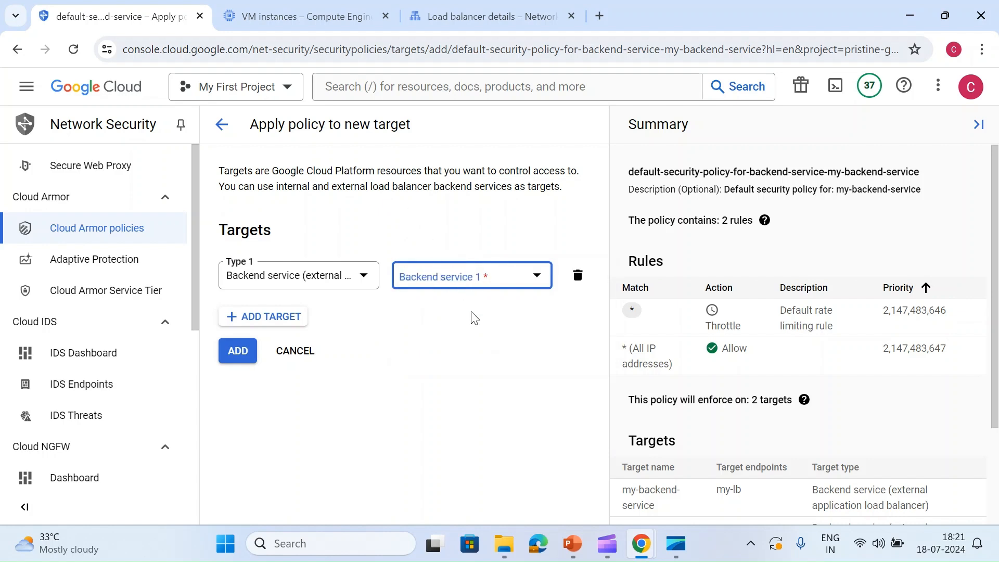
{"action": "left_click", "coordinate": [460, 290]}
{"action": "left_click", "coordinate": [334, 361]}
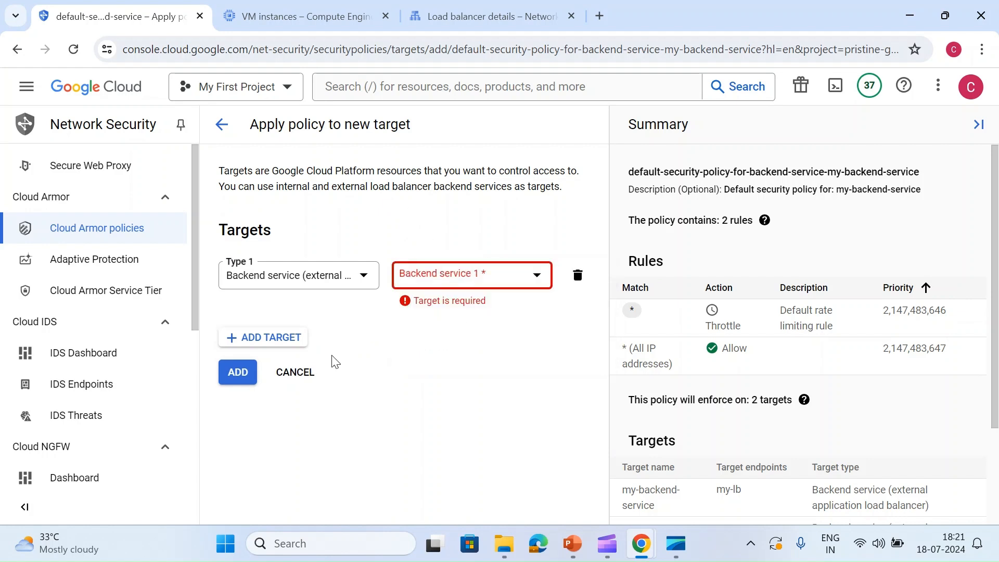
{"action": "left_click", "coordinate": [302, 371]}
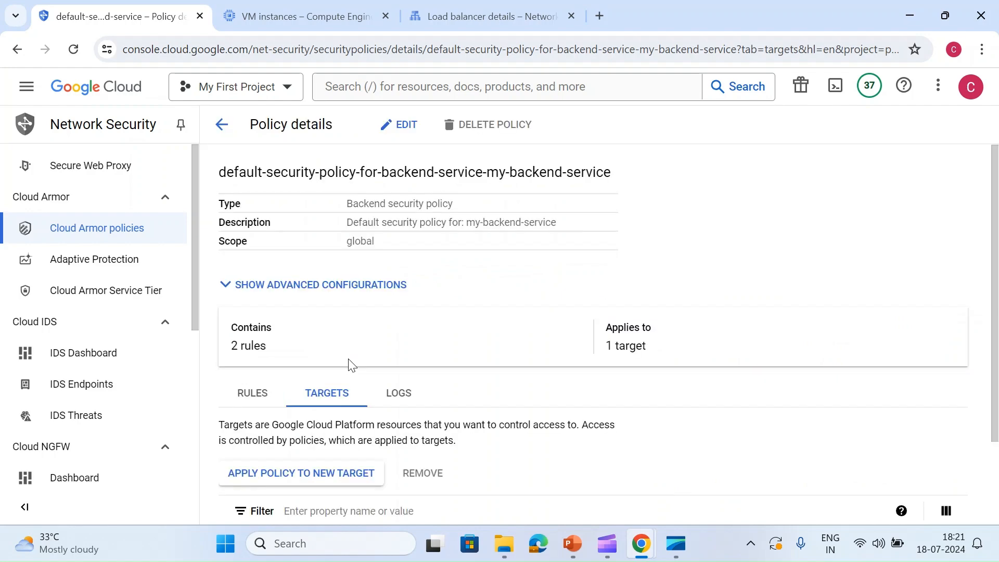
- Remove the my-backend-service target from the default security policy and confirm the removal
{"action": "scroll", "coordinate": [350, 364], "scroll_direction": "down", "scroll_amount": 1}
{"action": "scroll", "coordinate": [303, 343], "scroll_direction": "up", "scroll_amount": 1}
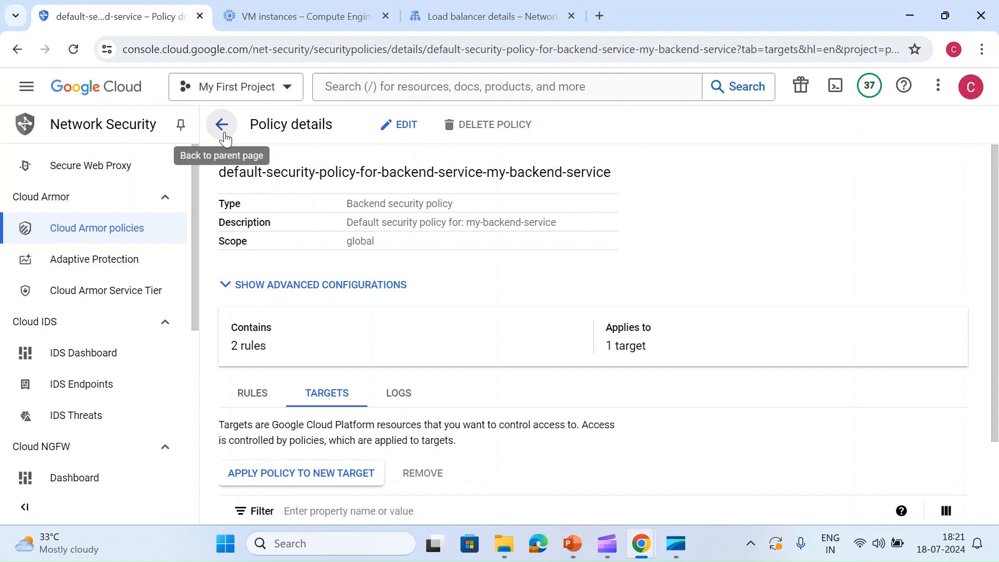
{"action": "scroll", "coordinate": [333, 398], "scroll_direction": "down", "scroll_amount": 1}
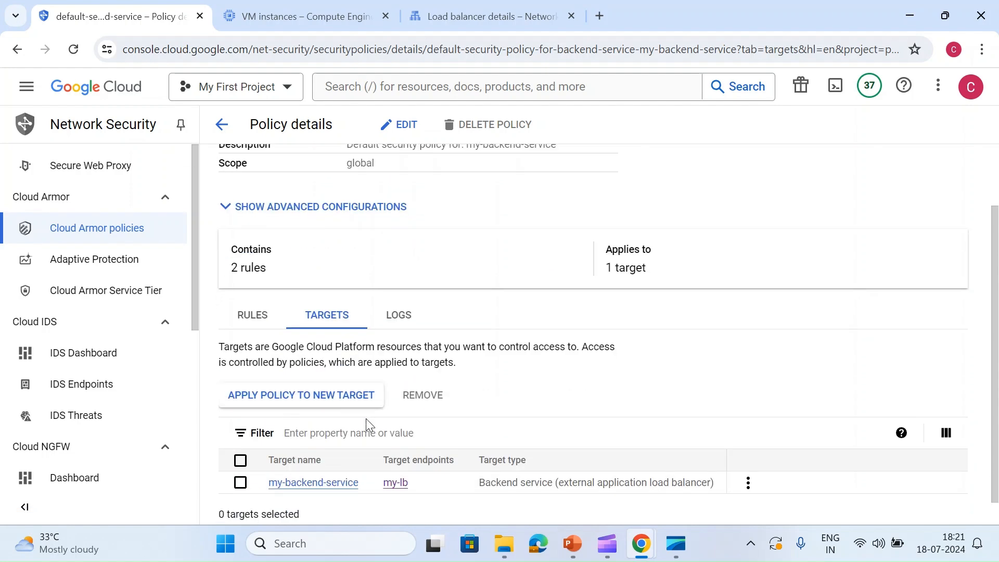
{"action": "scroll", "coordinate": [368, 420], "scroll_direction": "down", "scroll_amount": 1}
{"action": "scroll", "coordinate": [384, 333], "scroll_direction": "up", "scroll_amount": 2}
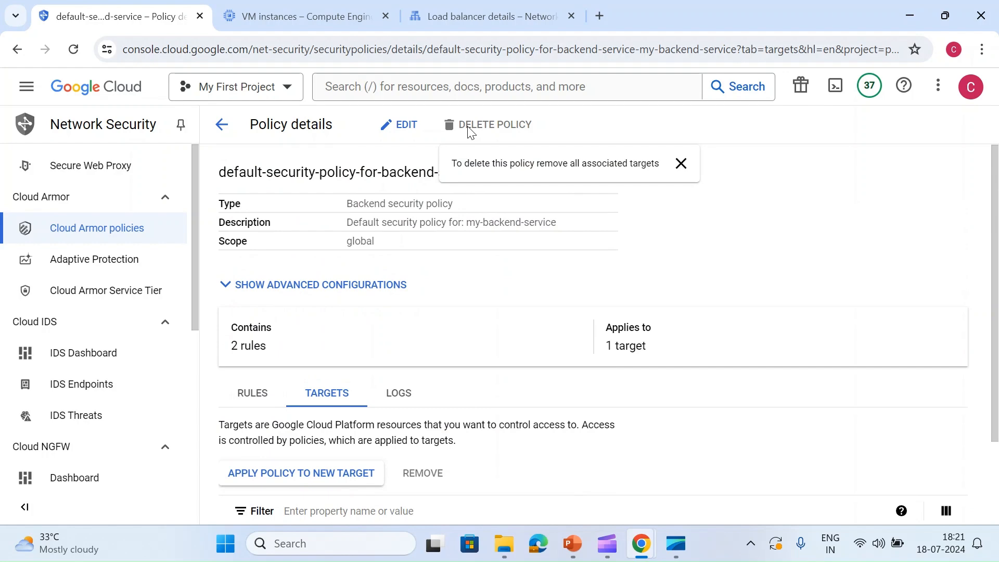
{"action": "scroll", "coordinate": [368, 221], "scroll_direction": "down", "scroll_amount": 2}
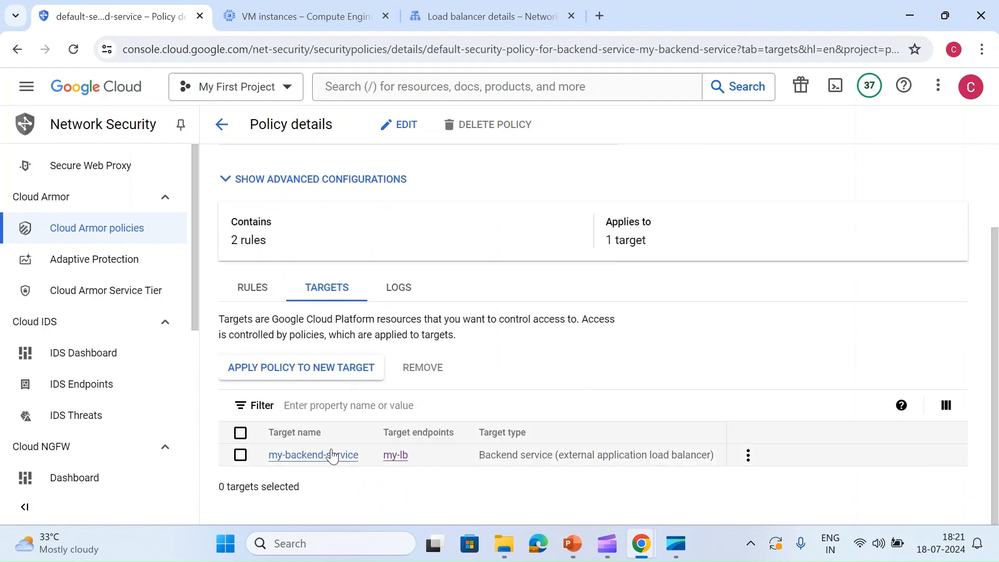
{"action": "left_click", "coordinate": [239, 433]}
{"action": "left_click", "coordinate": [434, 368]}
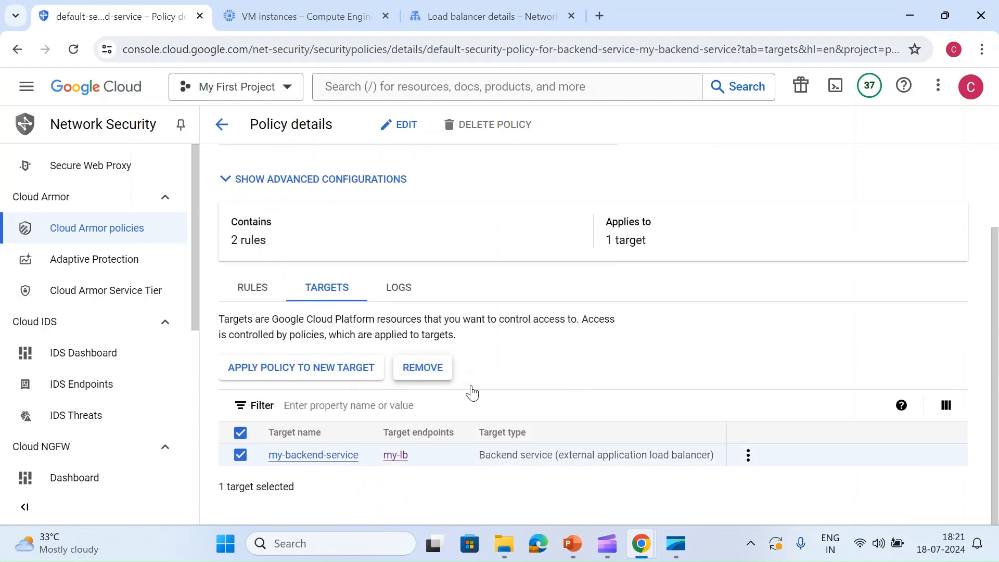
{"action": "left_click", "coordinate": [673, 380]}
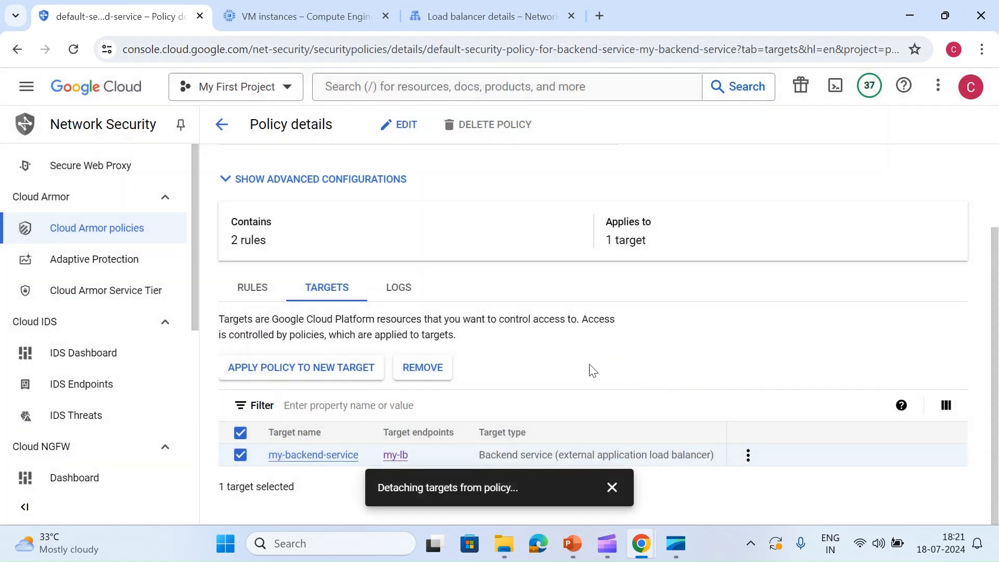
{"action": "left_click", "coordinate": [612, 488]}
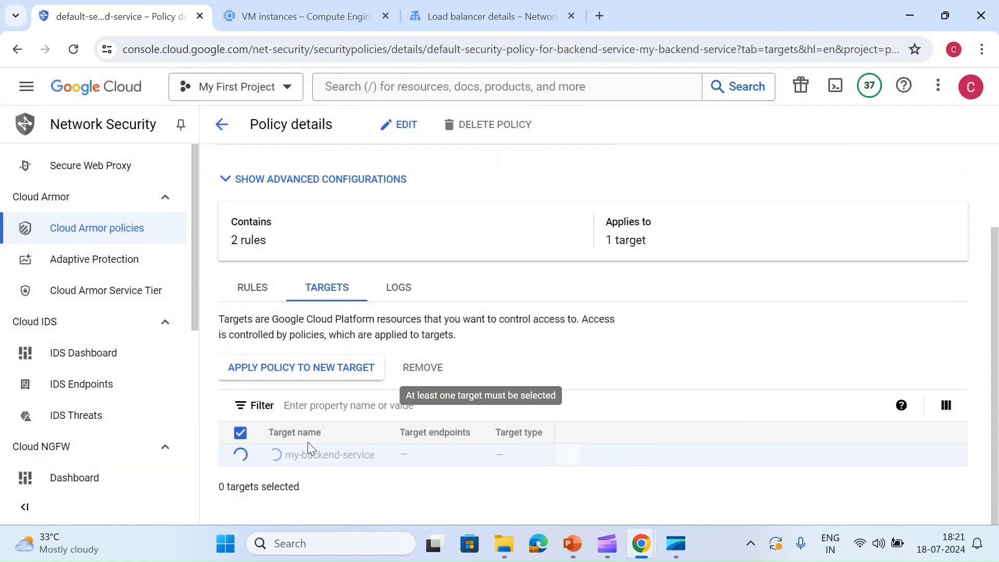
- Delete the default security policy for my-backend-service and confirm the deletion
{"action": "left_click", "coordinate": [492, 125]}
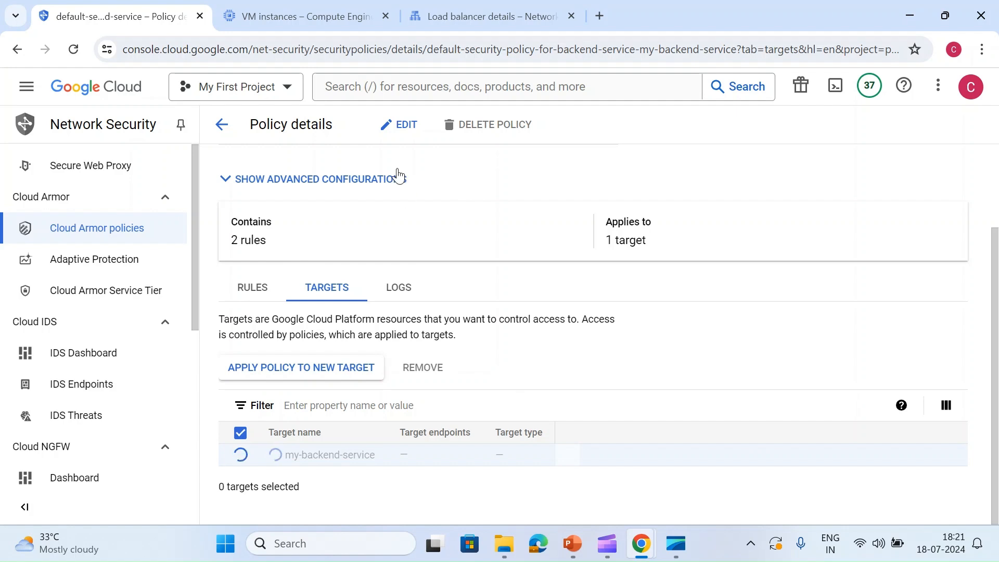
{"action": "left_click", "coordinate": [611, 488]}
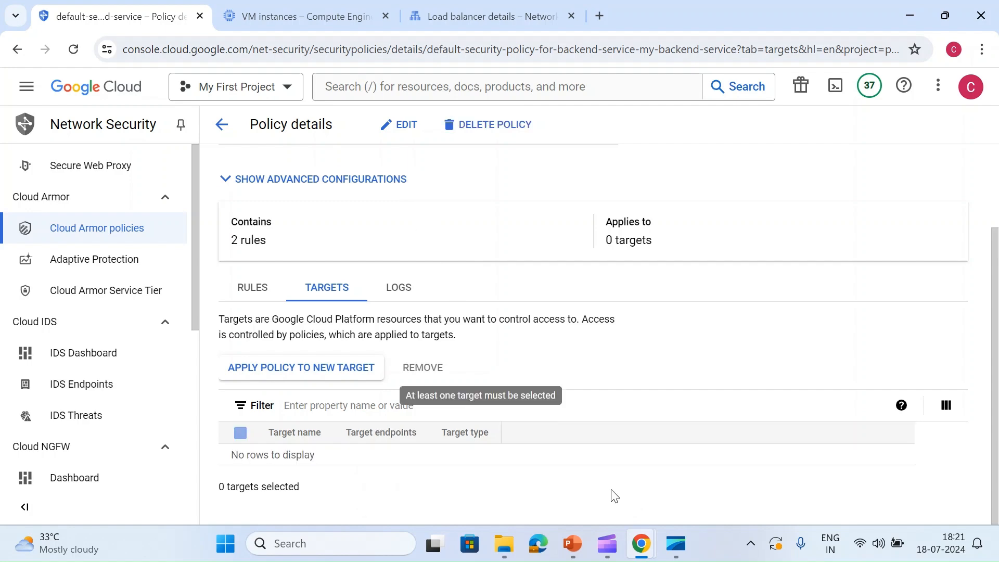
{"action": "left_click", "coordinate": [517, 130]}
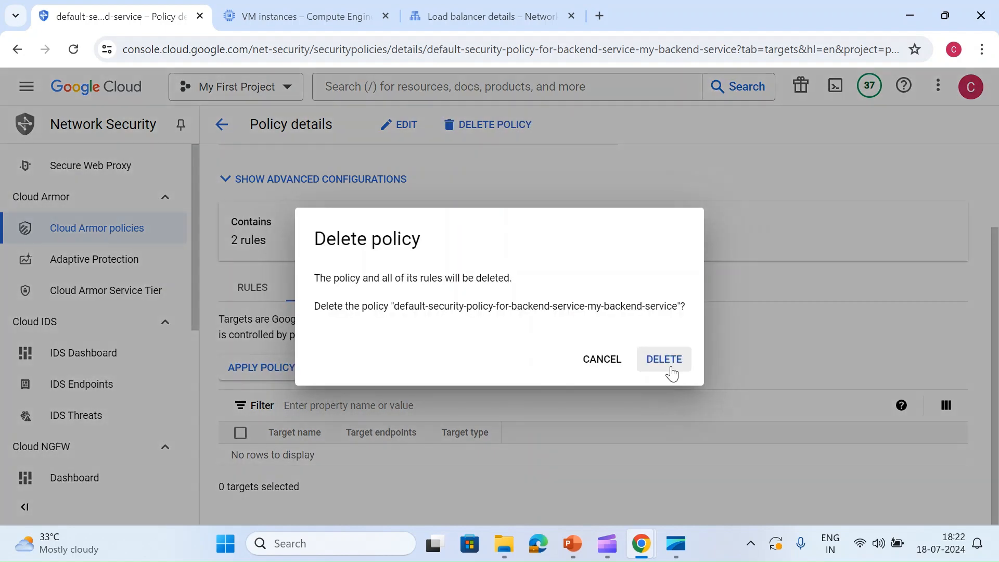
{"action": "left_click", "coordinate": [667, 365]}
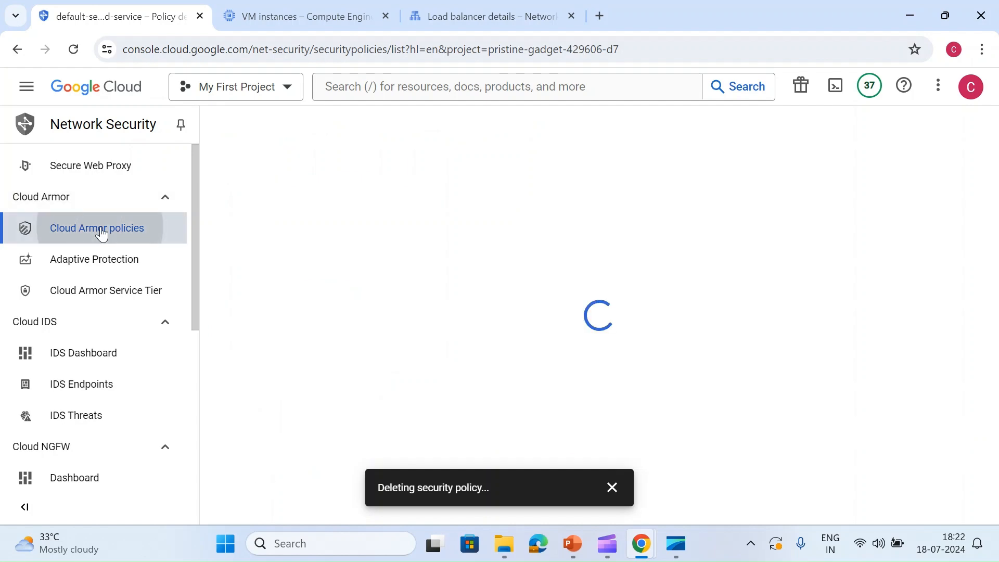
- Open the my-lb frontend IP 34.54.5.122 in a new browser tab, and review the load balancer's backends and backend bucket
{"action": "left_click", "coordinate": [475, 17]}
{"action": "scroll", "coordinate": [330, 257], "scroll_direction": "up", "scroll_amount": 5}
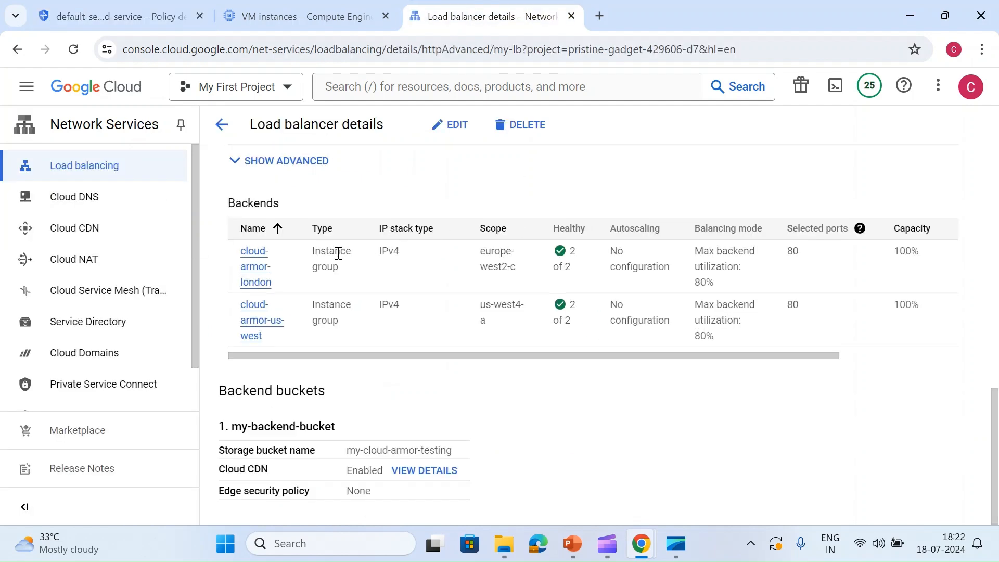
{"action": "double_click", "coordinate": [334, 334]}
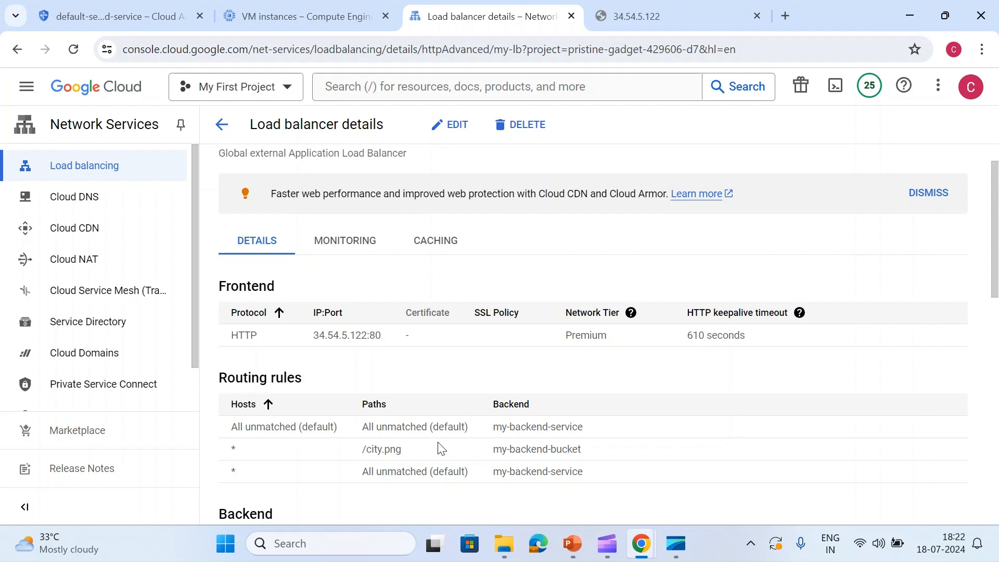
{"action": "scroll", "coordinate": [484, 416], "scroll_direction": "down", "scroll_amount": 5}
{"action": "scroll", "coordinate": [422, 422], "scroll_direction": "down", "scroll_amount": 8}
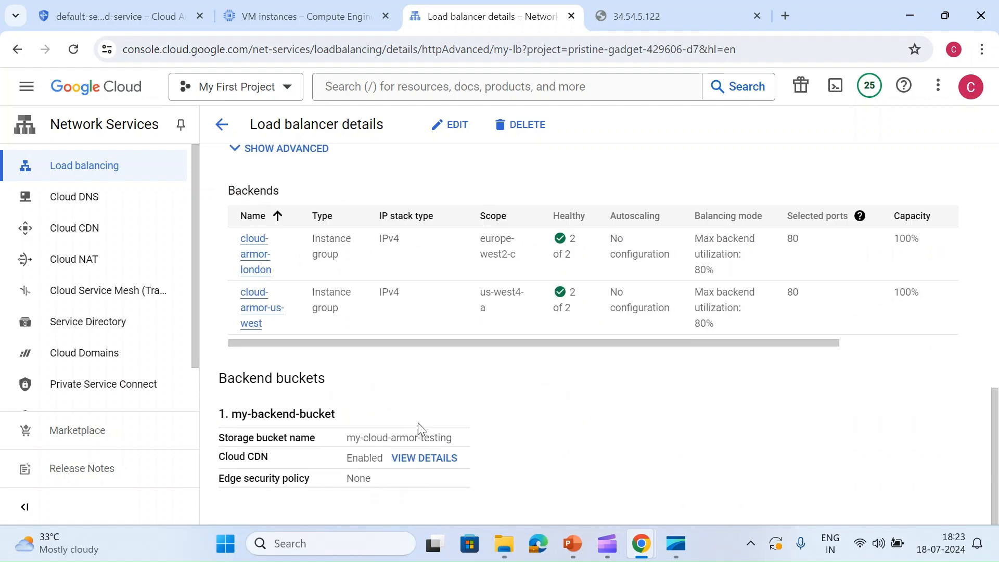
{"action": "scroll", "coordinate": [571, 310], "scroll_direction": "up", "scroll_amount": 15}
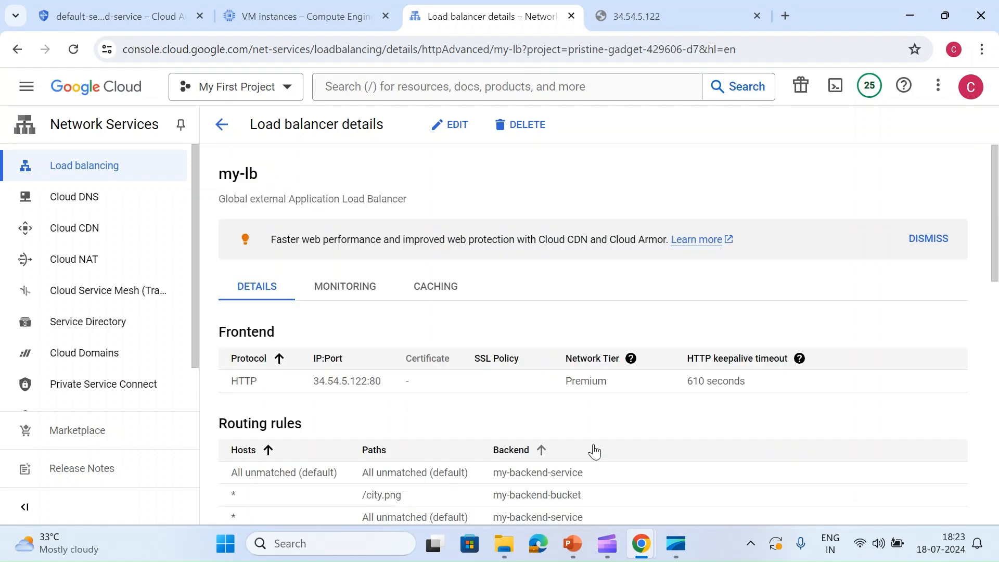
- Open the VPC network firewall page in a new tab and view the details of the lb-allow rule
{"action": "left_click", "coordinate": [36, 95]}
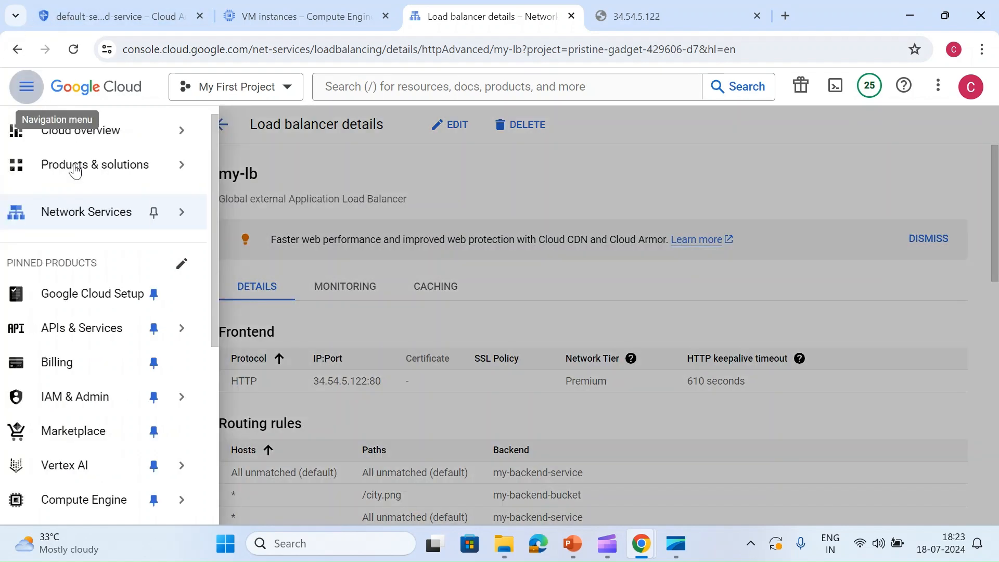
{"action": "scroll", "coordinate": [86, 397], "scroll_direction": "down", "scroll_amount": 3}
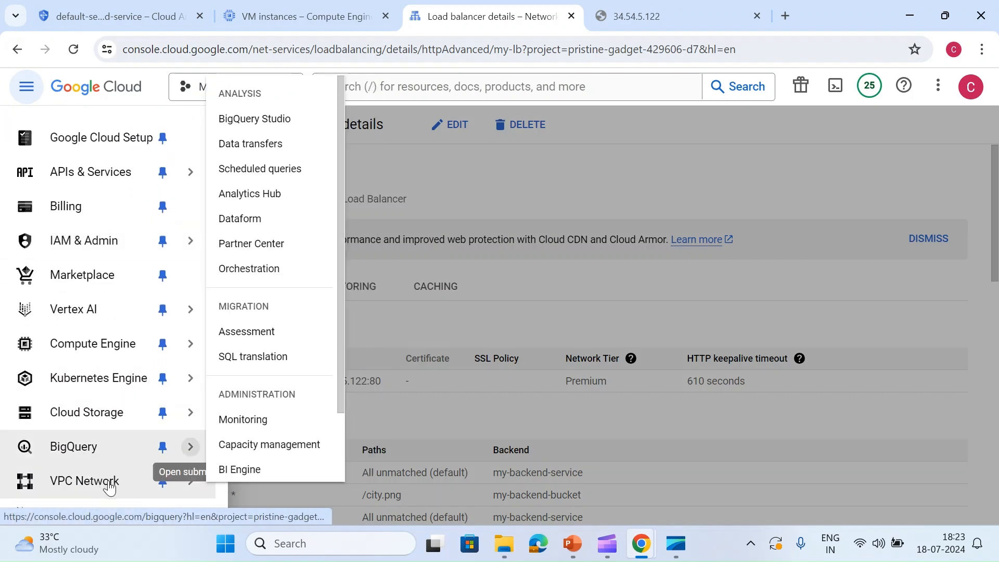
{"action": "left_click", "coordinate": [263, 352]}
{"action": "right_click", "coordinate": [264, 352]}
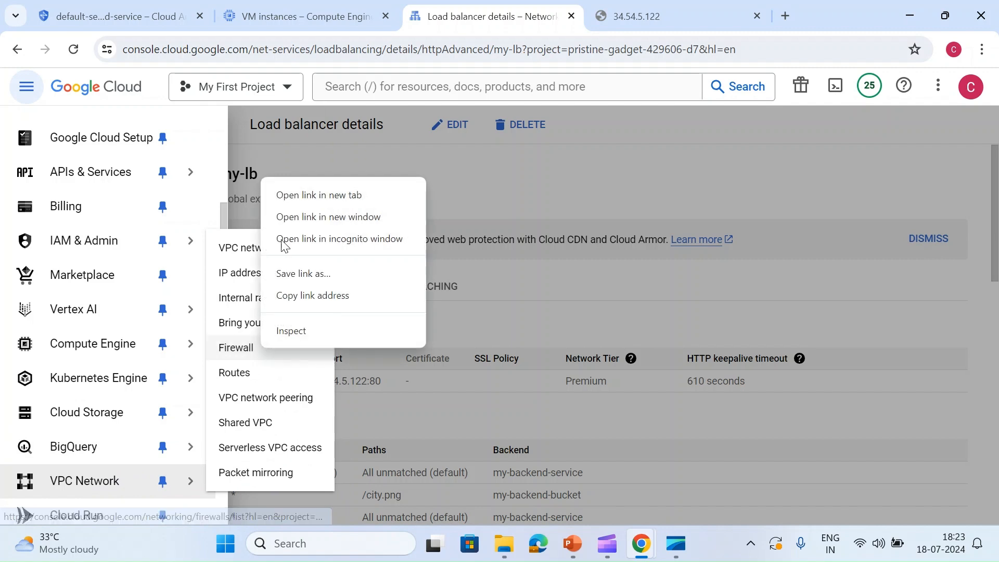
{"action": "left_click", "coordinate": [286, 194]}
{"action": "key", "text": "ctrl+Tab"}
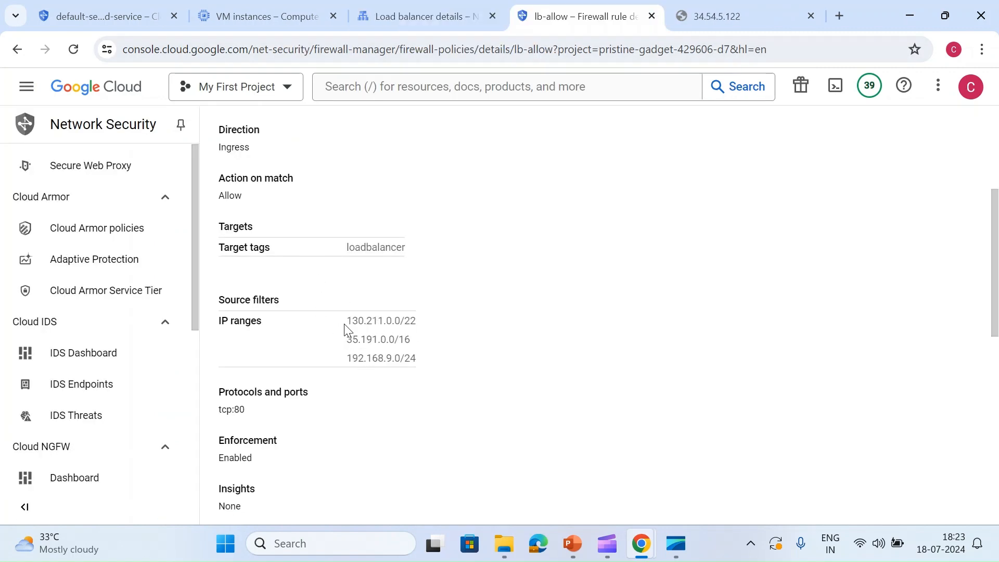
- Examine the lb-allow rule's source IP ranges, allowed ports and applicable instances, and close the firewall tab
{"action": "left_click_drag", "start_coordinate": [347, 322], "coordinate": [414, 323]}
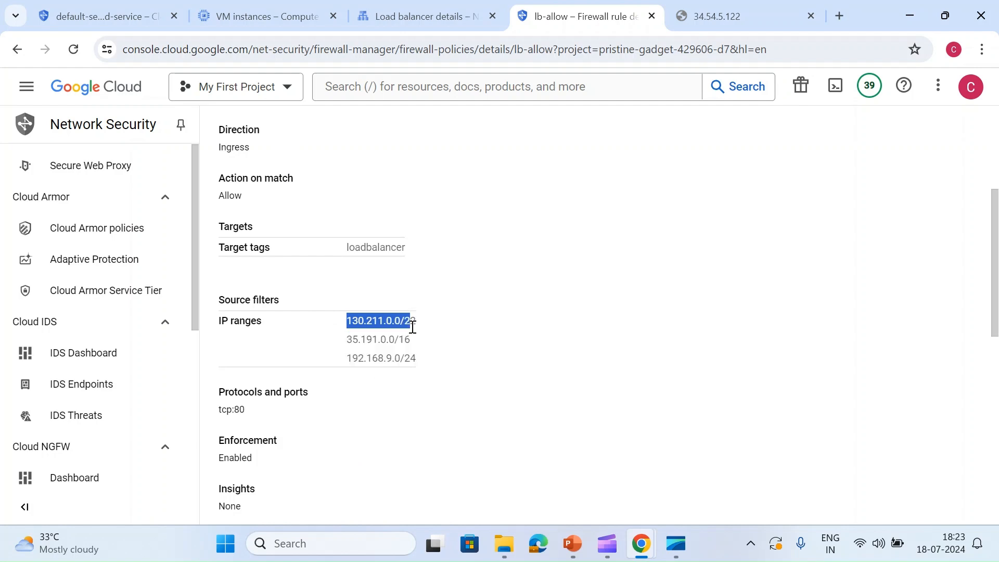
{"action": "triple_click", "coordinate": [355, 340]}
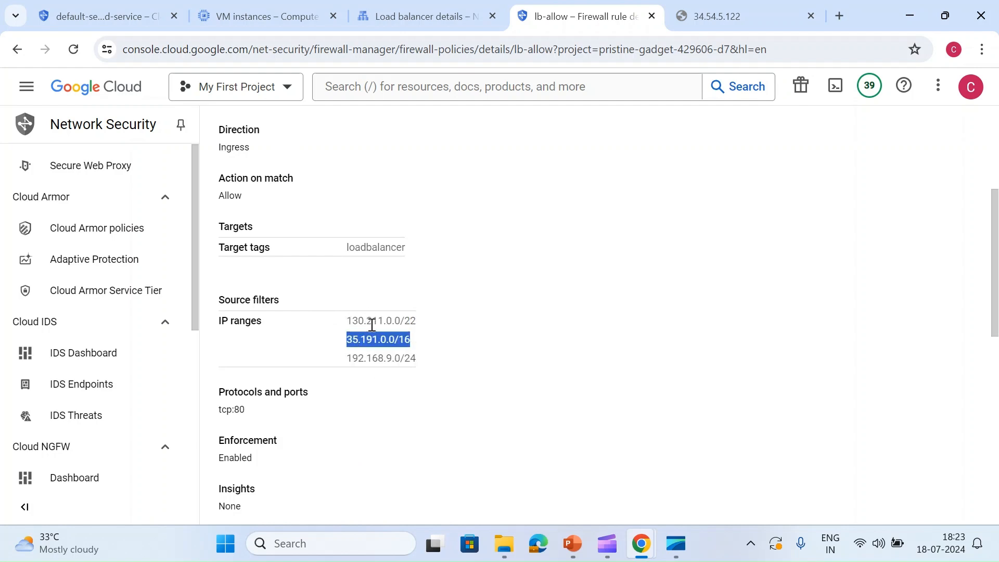
{"action": "left_click", "coordinate": [370, 322]}
{"action": "triple_click", "coordinate": [373, 359]}
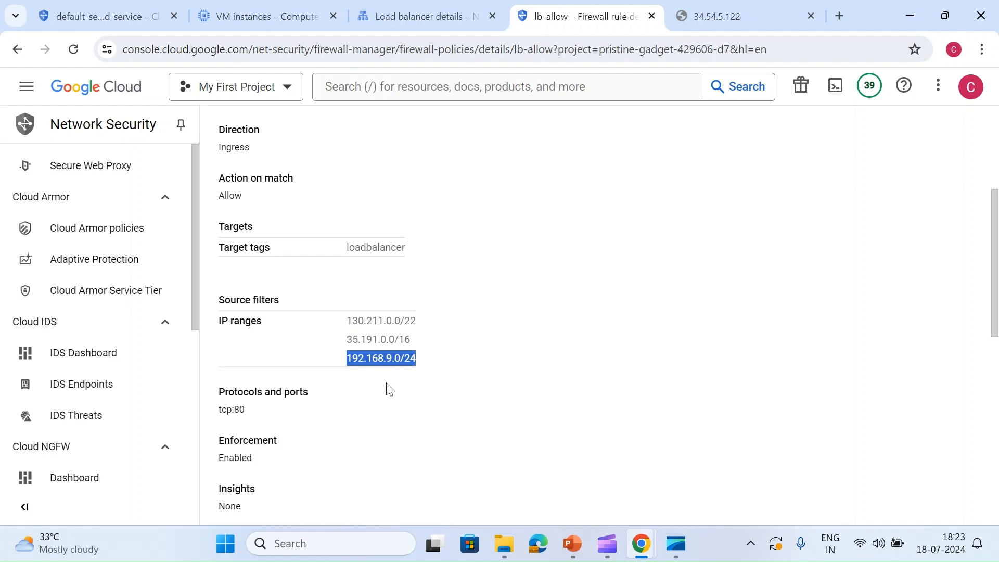
{"action": "left_click", "coordinate": [415, 357]}
{"action": "left_click_drag", "start_coordinate": [415, 350], "coordinate": [350, 331]}
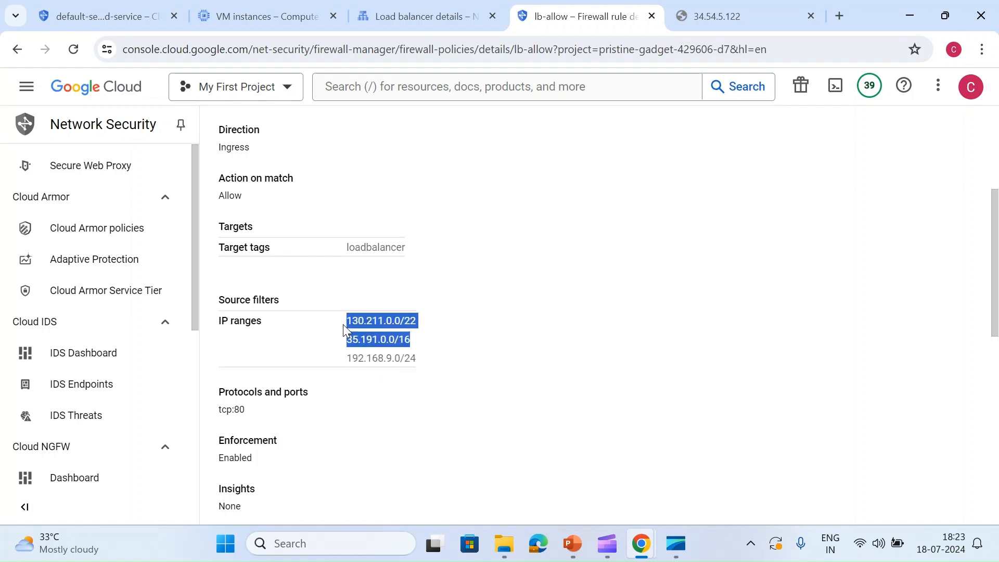
{"action": "scroll", "coordinate": [356, 312], "scroll_direction": "down", "scroll_amount": 3}
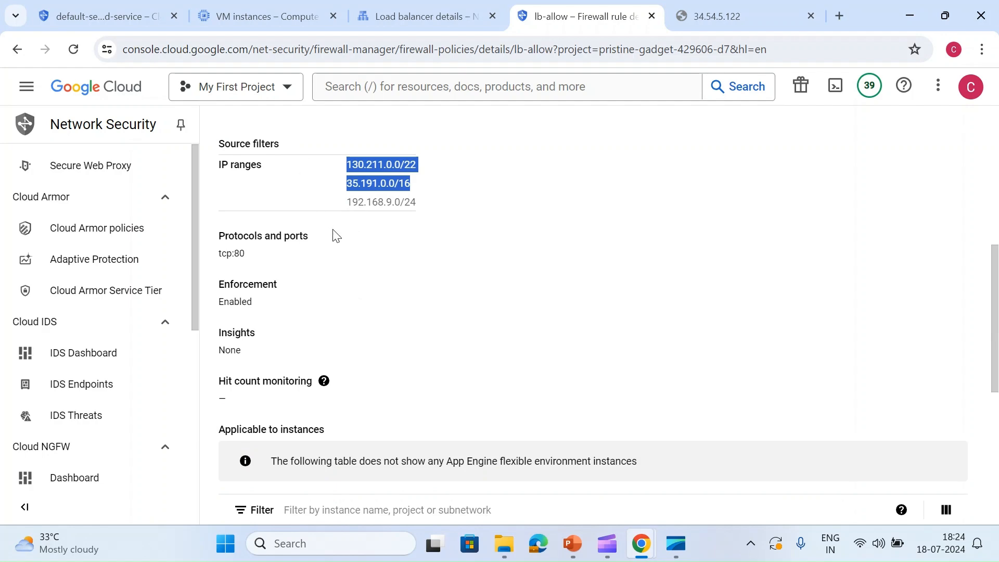
{"action": "scroll", "coordinate": [346, 346], "scroll_direction": "down", "scroll_amount": 5}
{"action": "scroll", "coordinate": [346, 333], "scroll_direction": "up", "scroll_amount": 3}
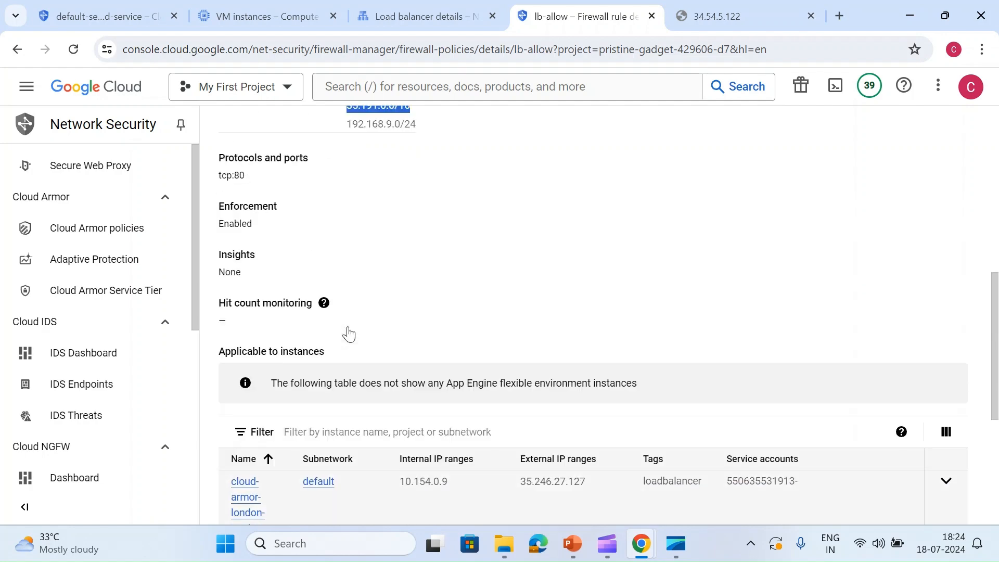
{"action": "left_click", "coordinate": [539, 290]}
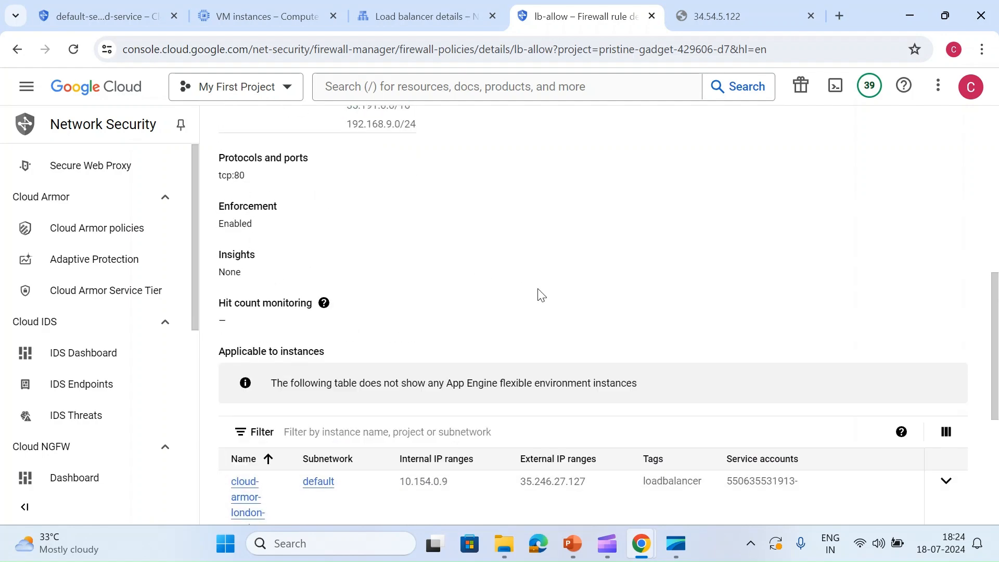
{"action": "scroll", "coordinate": [702, 273], "scroll_direction": "up", "scroll_amount": 7}
{"action": "left_click", "coordinate": [652, 16]}
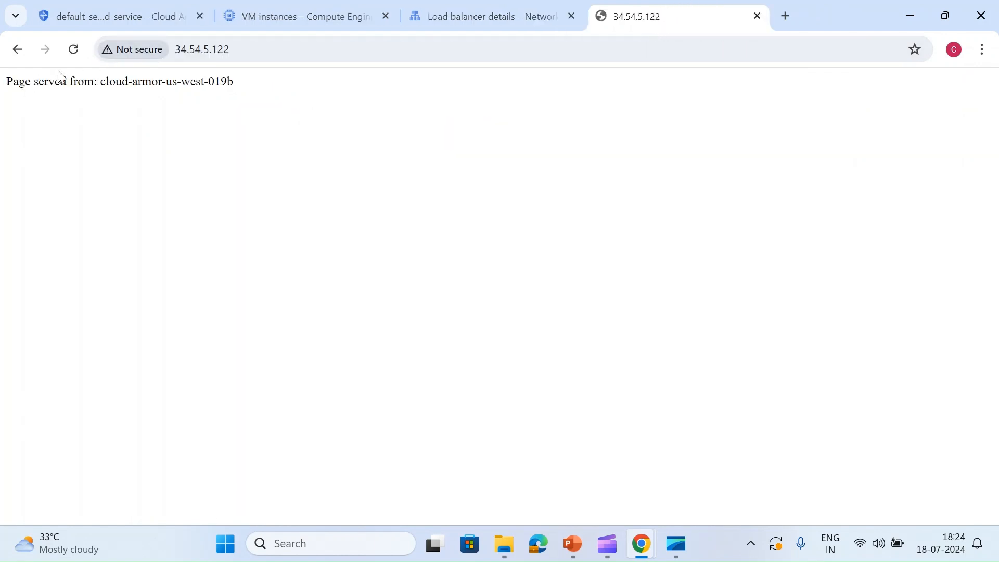
- Reload the 34.54.5.122 page several times and compare the serving instance names with the VM instances list
{"action": "left_click", "coordinate": [74, 50]}
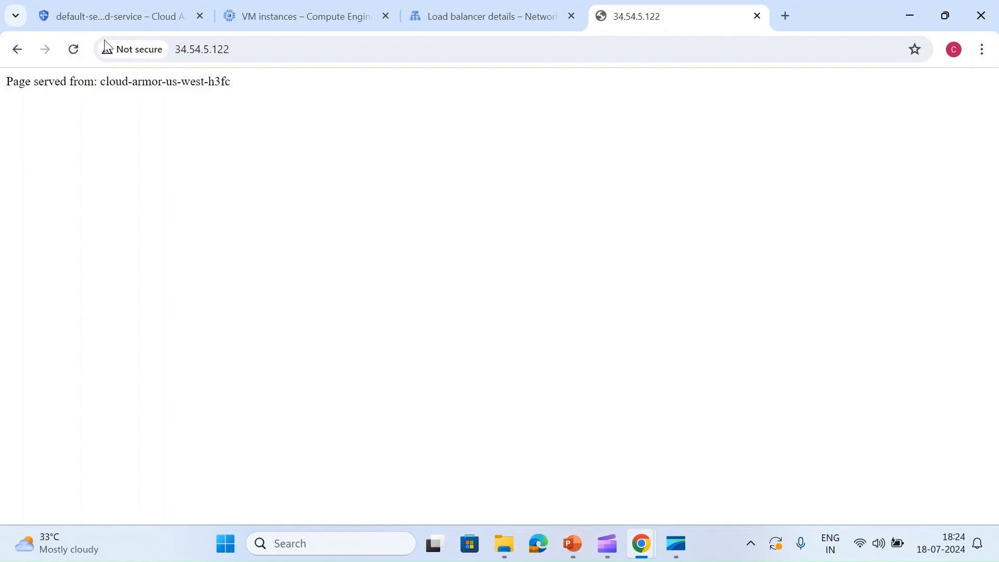
{"action": "left_click", "coordinate": [74, 50]}
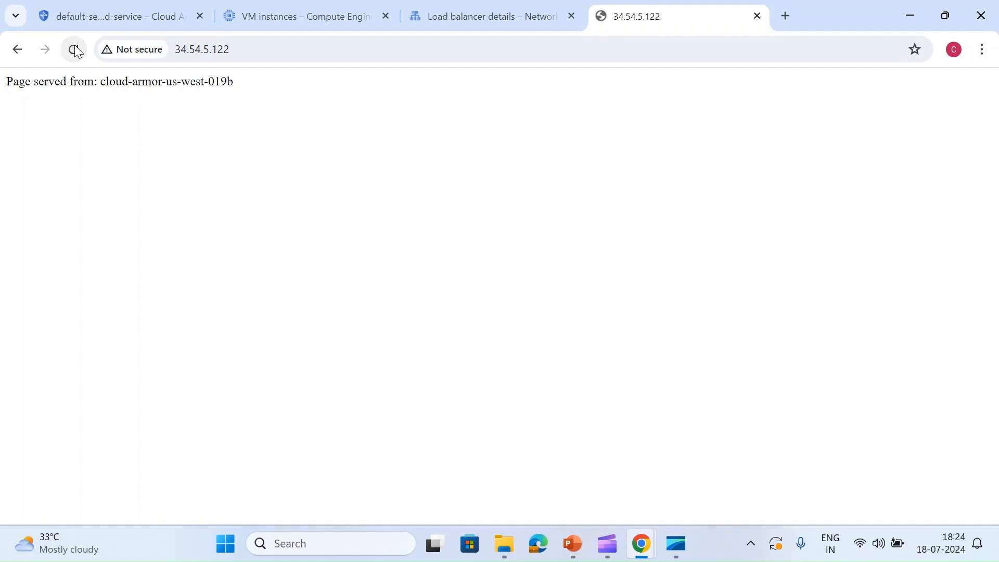
{"action": "left_click", "coordinate": [76, 50]}
{"action": "left_click", "coordinate": [75, 51]}
{"action": "left_click", "coordinate": [76, 52]}
{"action": "left_click", "coordinate": [76, 51]}
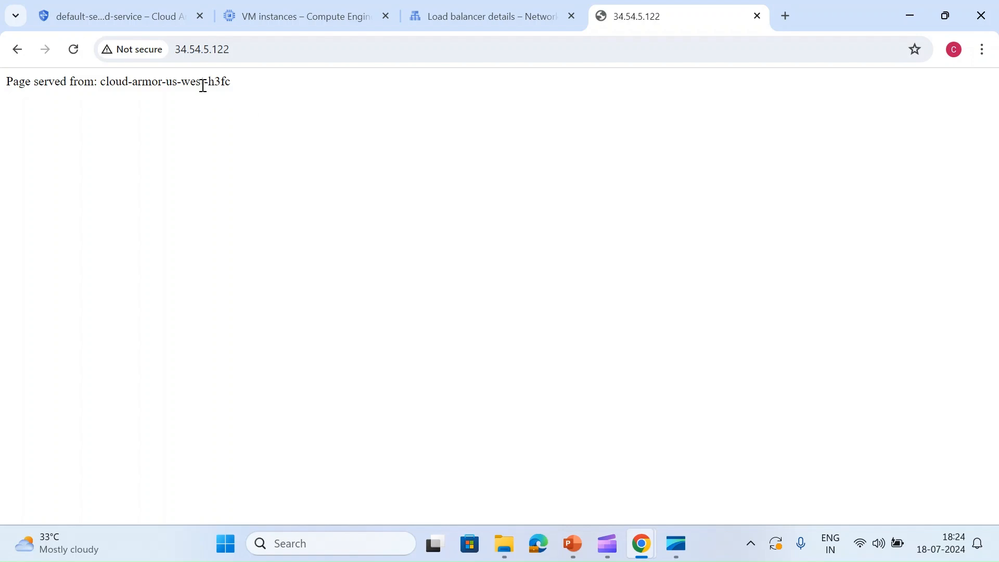
{"action": "left_click", "coordinate": [296, 21]}
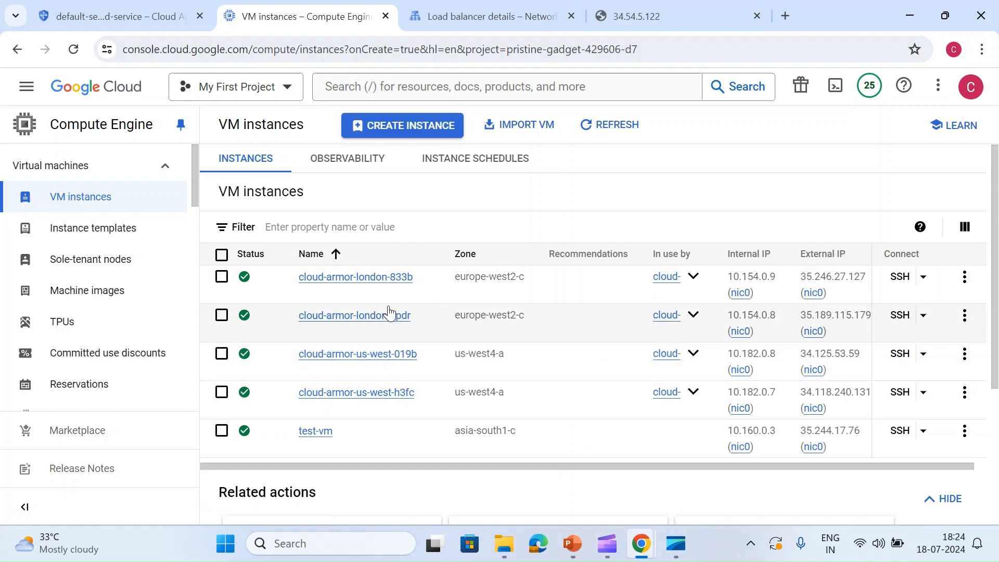
{"action": "left_click", "coordinate": [628, 13]}
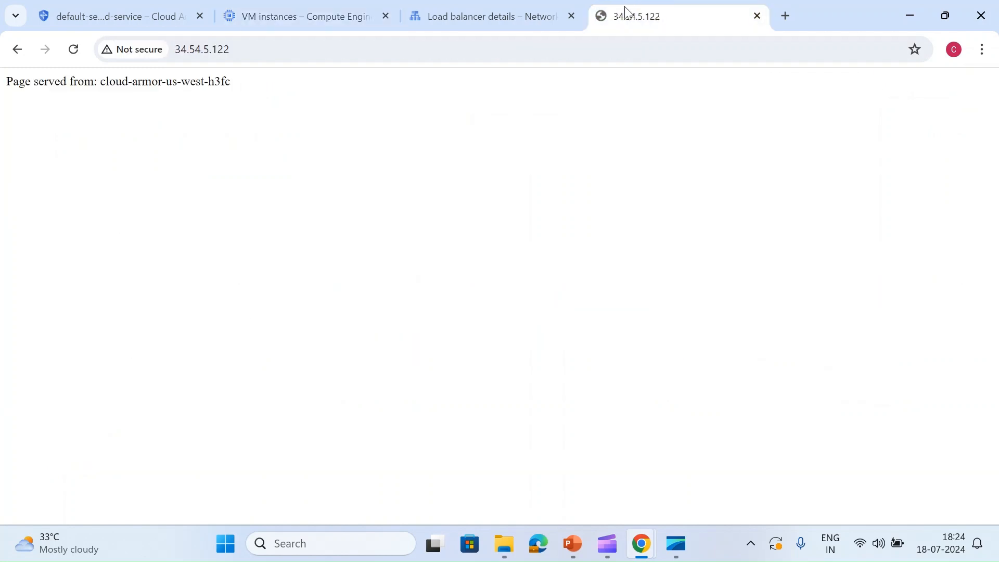
- Copy the city.png path of the my-backend-bucket route from the my-lb routing rules
{"action": "left_click", "coordinate": [263, 47]}
{"action": "left_click", "coordinate": [263, 47]}
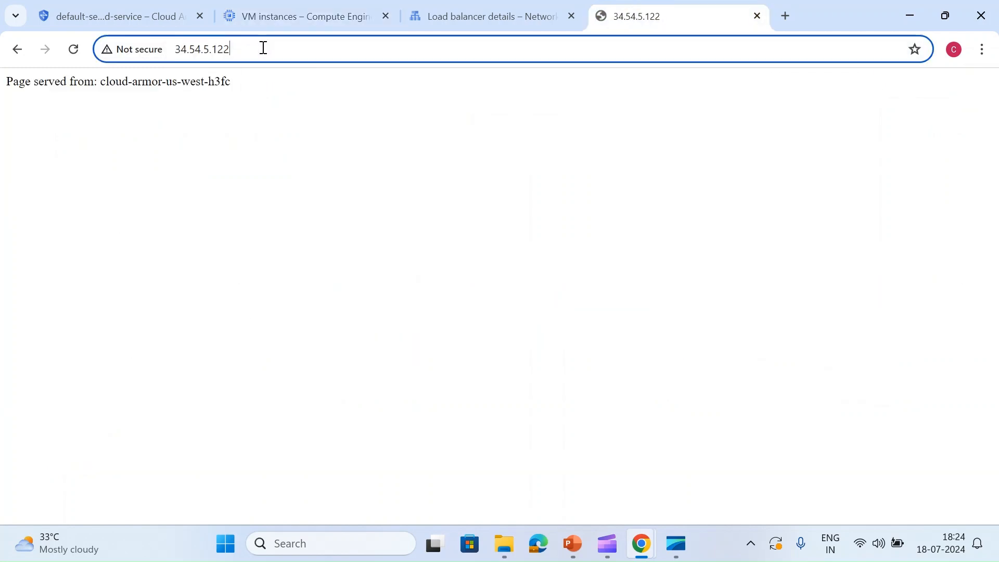
{"action": "left_click", "coordinate": [458, 15]}
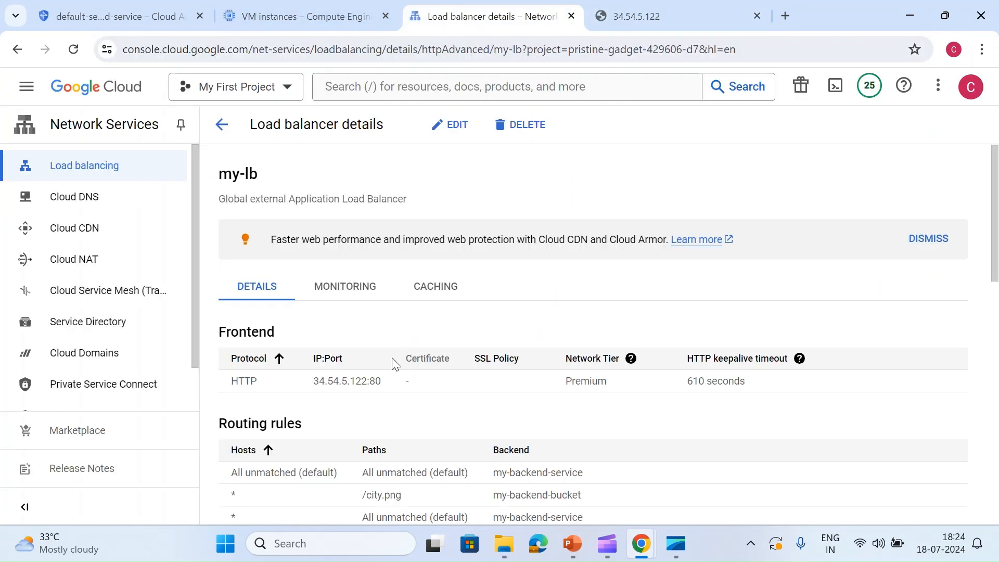
{"action": "scroll", "coordinate": [353, 379], "scroll_direction": "down", "scroll_amount": 1}
{"action": "scroll", "coordinate": [353, 379], "scroll_direction": "down", "scroll_amount": 3}
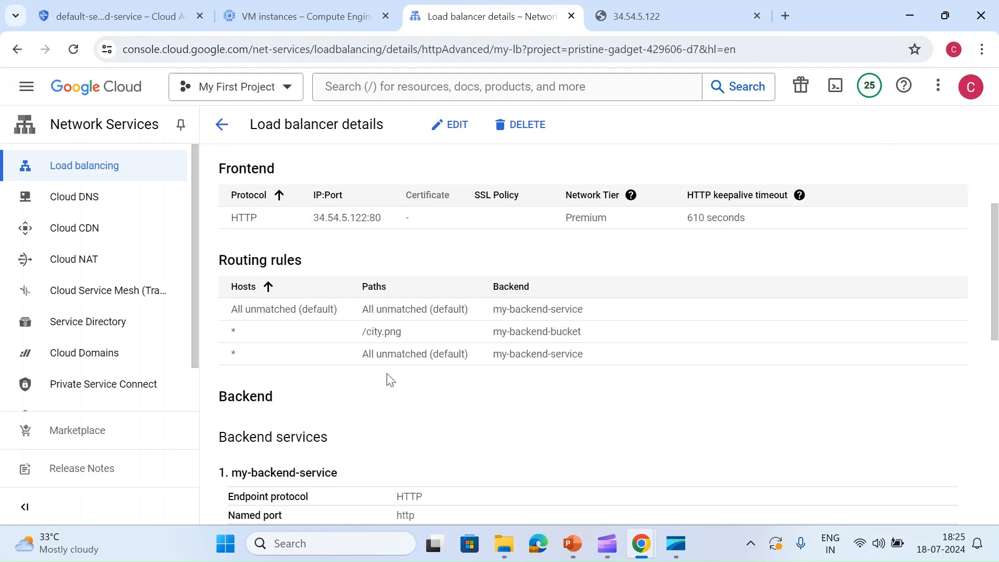
{"action": "double_click", "coordinate": [370, 333]}
{"action": "key", "text": "ctrl+c"}
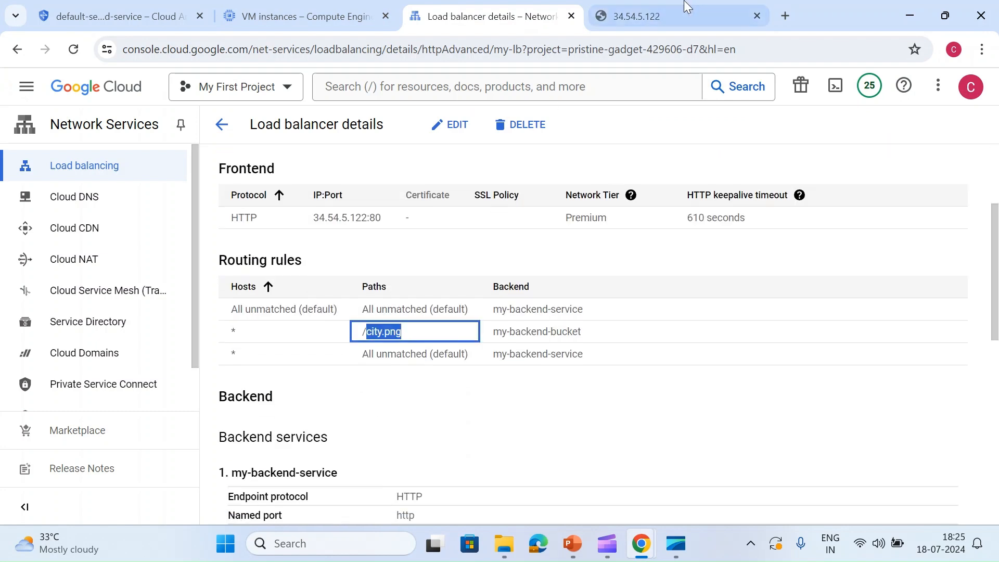
- Request the bucket image through the load balancer at 34.54.5.122/city.png
{"action": "left_click", "coordinate": [676, 14]}
{"action": "key", "text": "ctrl+l"}
{"action": "key", "text": "End"}
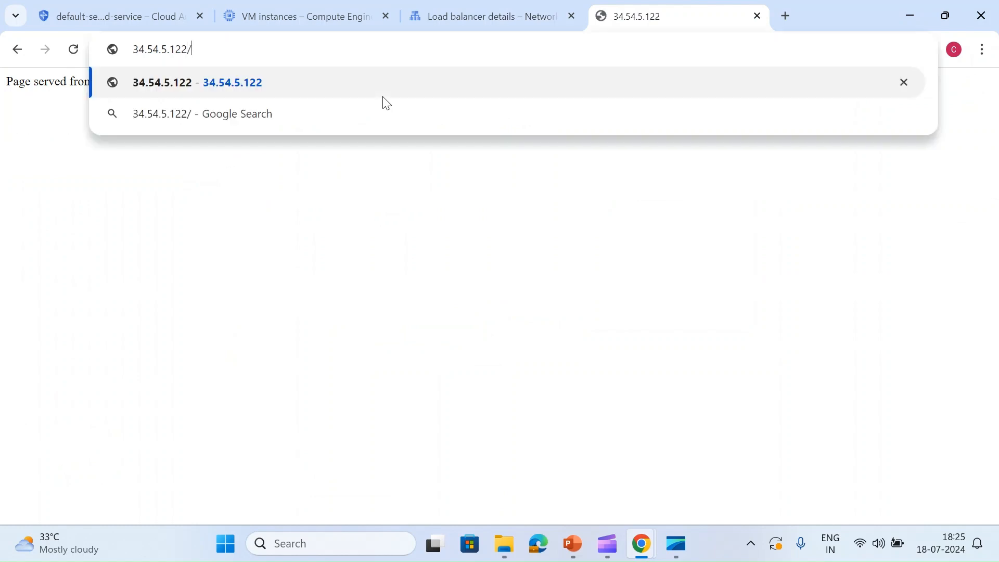
{"action": "key", "text": "BackSpace"}
{"action": "key", "text": "ctrl+v"}
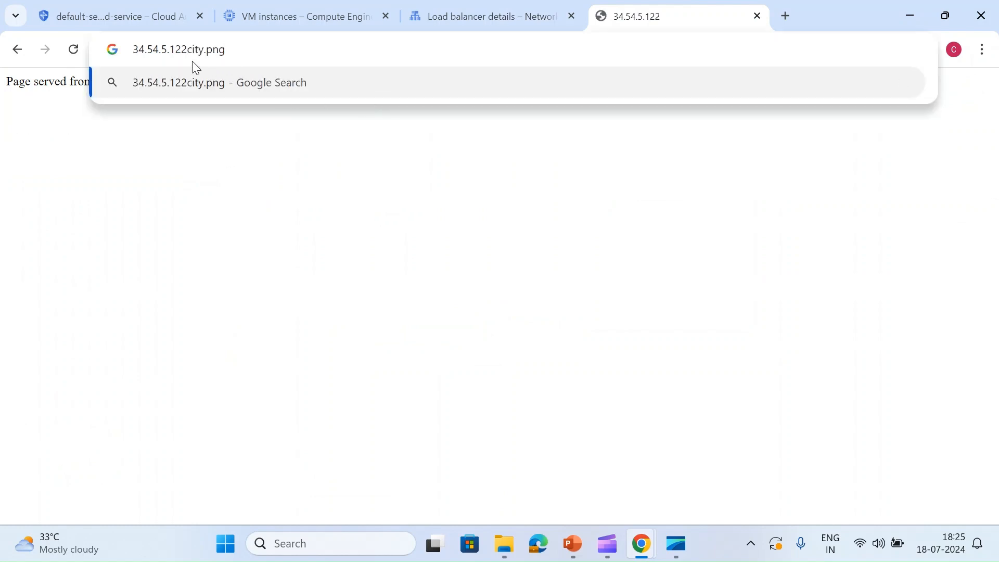
{"action": "type", "text": "/"}
{"action": "key", "text": "Return"}
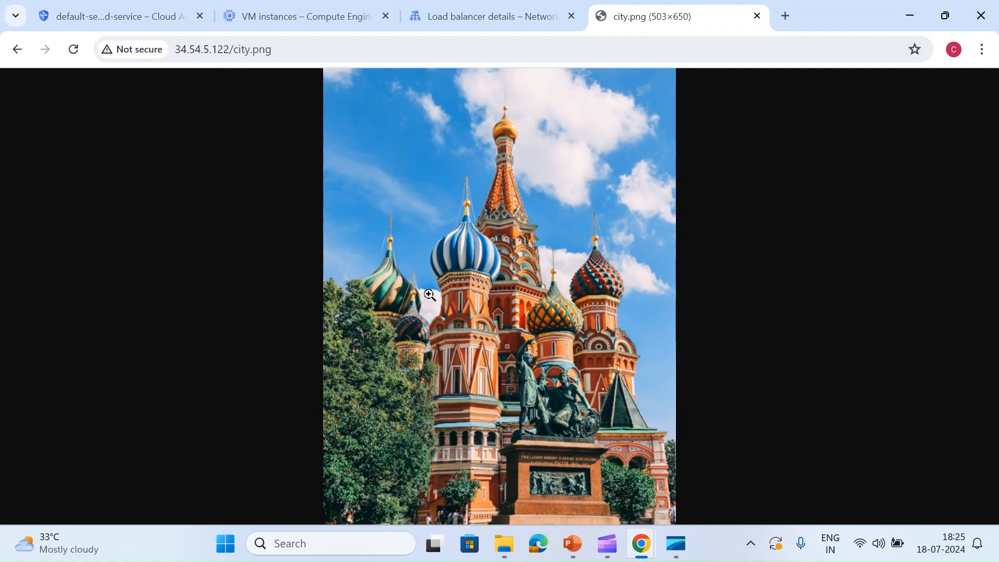
- Check which backend each my-lb routing rule points to, and return to the VM instances list
{"action": "left_click", "coordinate": [562, 11]}
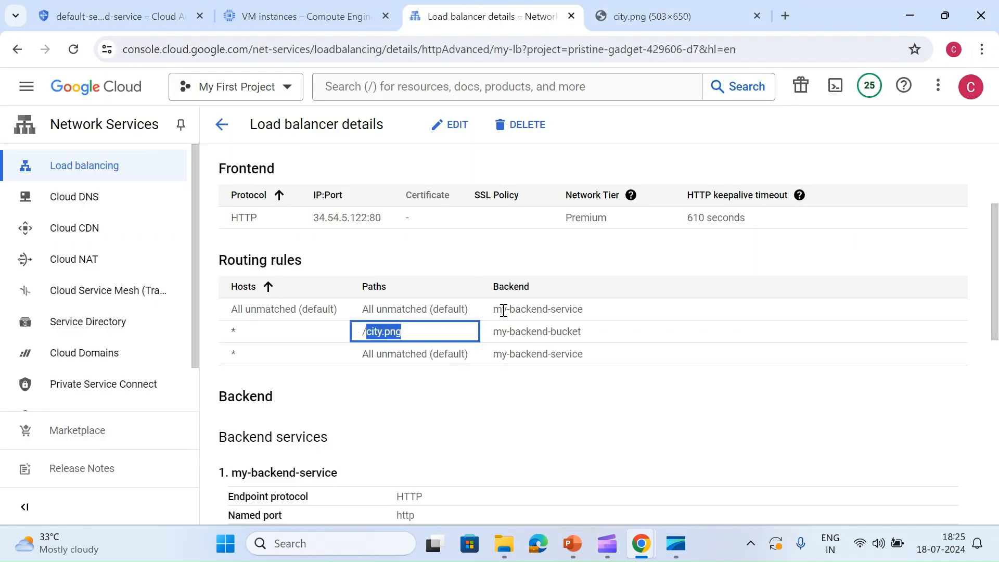
{"action": "left_click", "coordinate": [543, 391]}
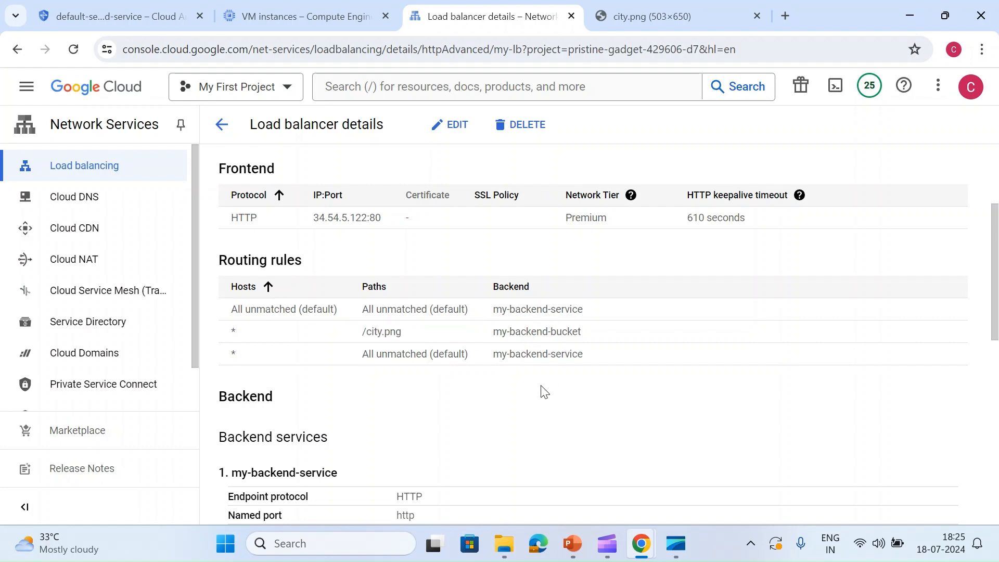
{"action": "left_click", "coordinate": [298, 16]}
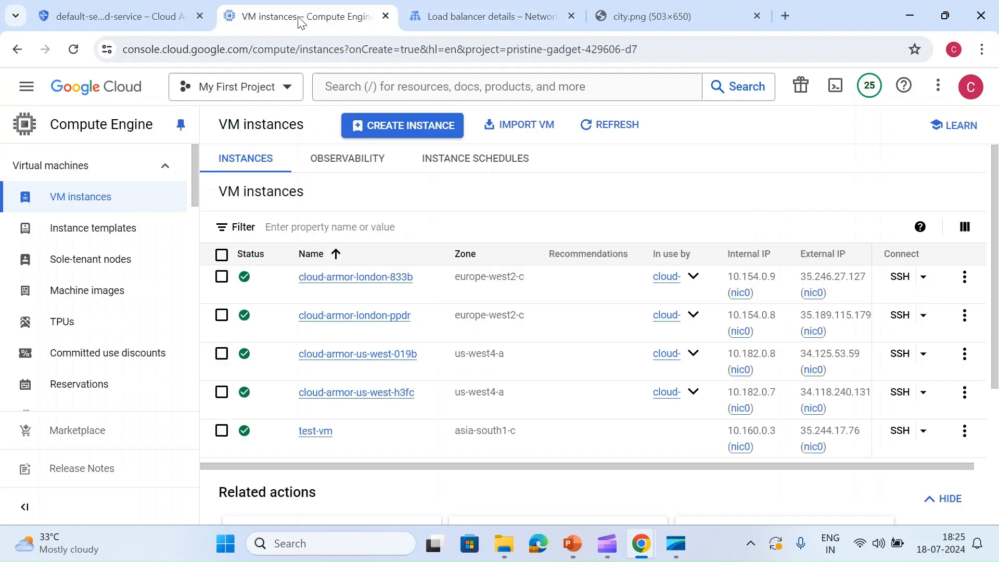
- Copy the my-lb frontend IP address 34.54.5.122 without its port, and switch to the test-vm SSH session
{"action": "left_click", "coordinate": [837, 446]}
{"action": "left_click", "coordinate": [479, 13]}
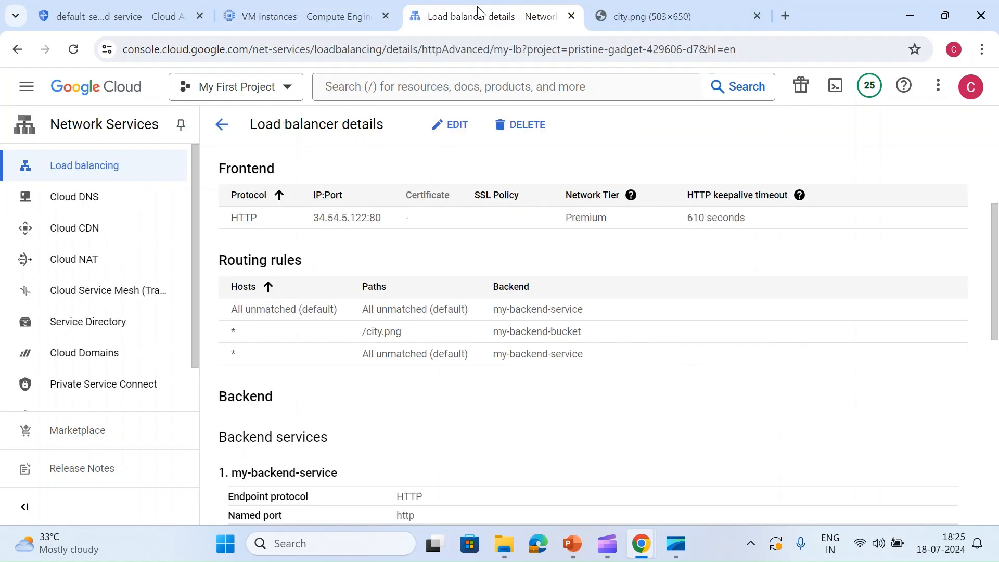
{"action": "double_click", "coordinate": [325, 215]}
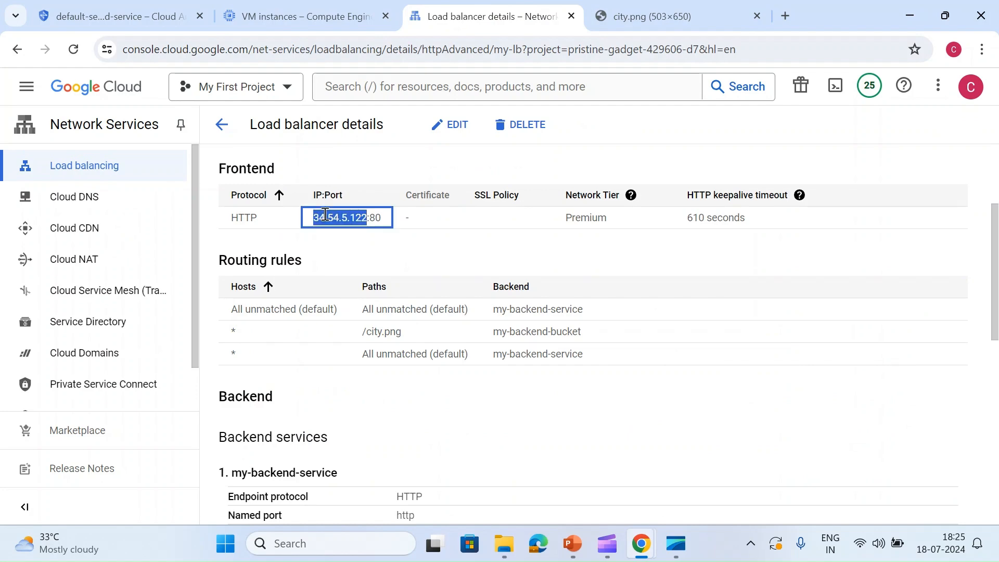
{"action": "mouse_move", "coordinate": [645, 541]}
{"action": "left_click", "coordinate": [723, 463]}
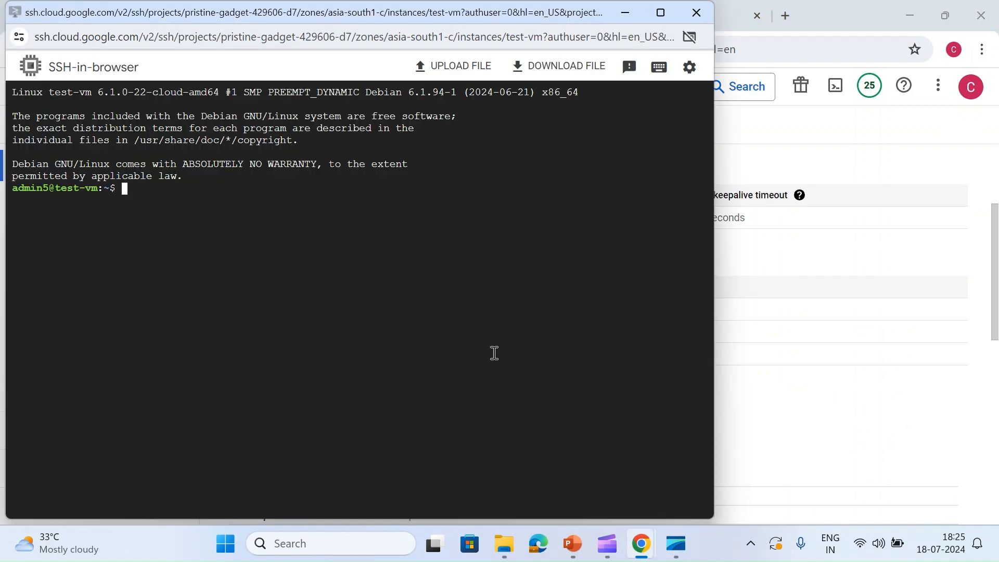
- Request the load balancer from test-vm with curl 34.54.5.122
{"action": "key", "text": "Return"}
{"action": "key", "text": "Return"}
{"action": "type", "text": "curl"}
{"action": "key", "text": "ctrl+v"}
{"action": "key", "text": "Return"}
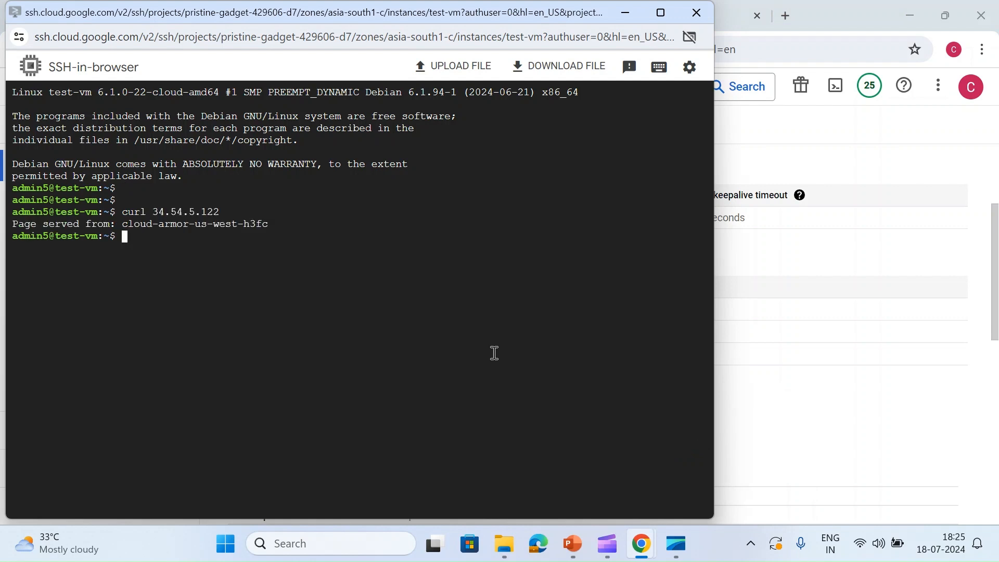
{"action": "key", "text": "Return"}
{"action": "key", "text": "Return"}
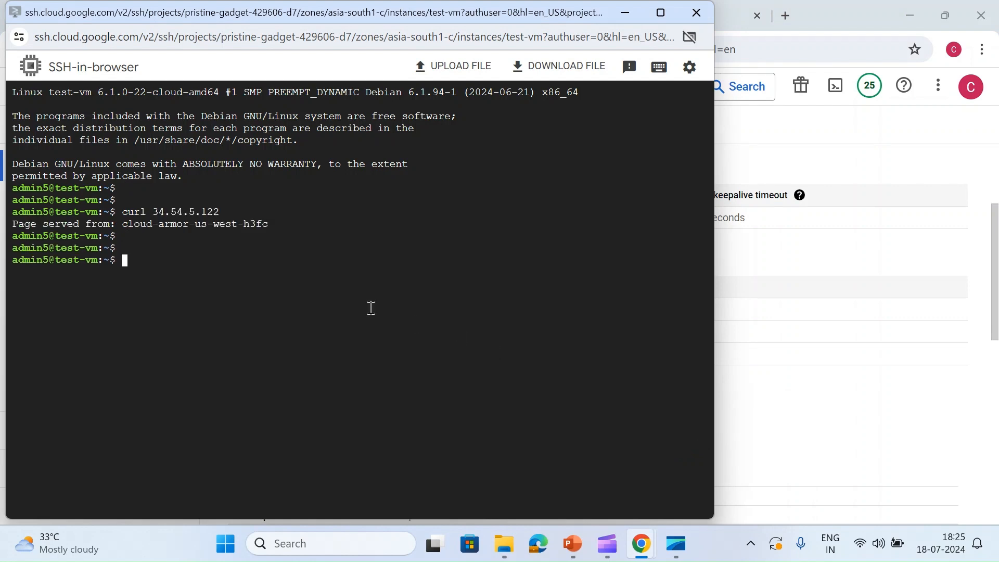
- Repeat the curl request to 34.54.5.122 three more times to compare which instance serves the page
{"action": "key", "text": "Up"}
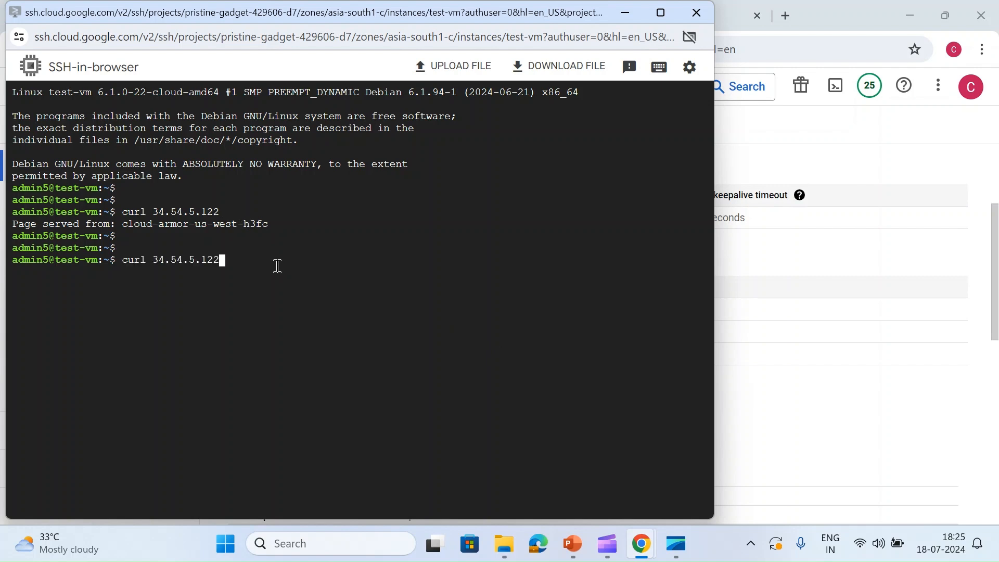
{"action": "key", "text": "Return"}
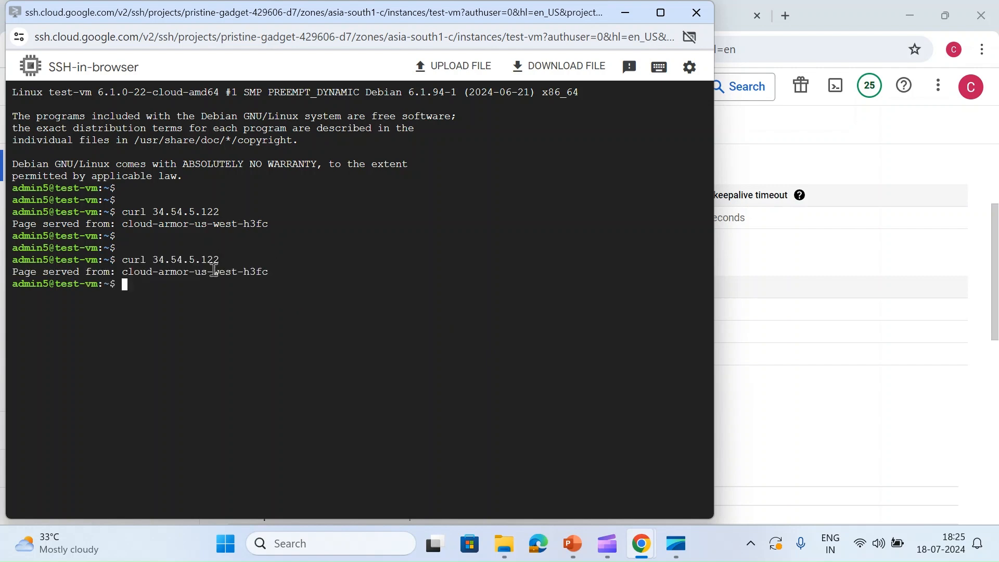
{"action": "key", "text": "Up"}
{"action": "key", "text": "Return"}
{"action": "key", "text": "Up"}
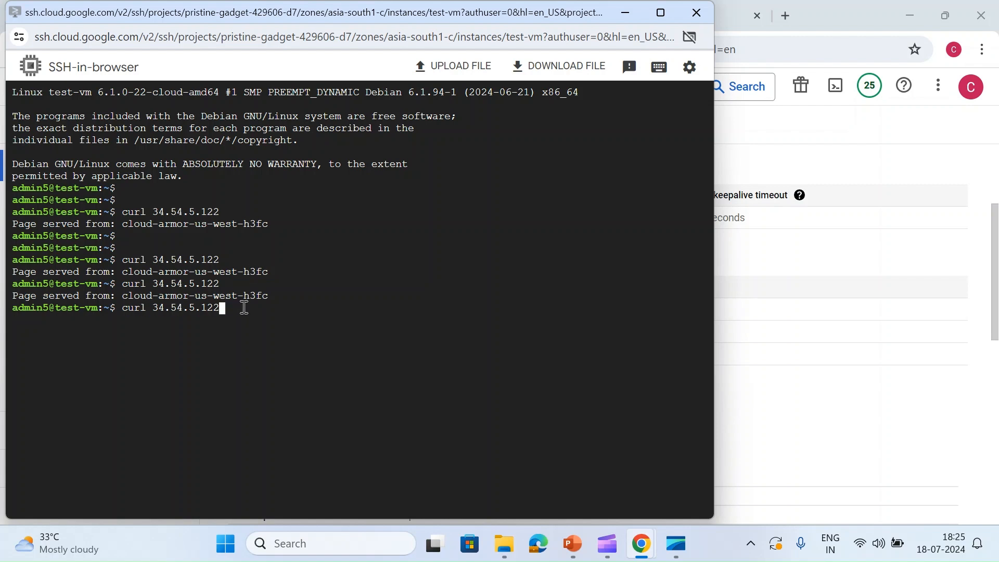
{"action": "key", "text": "Return"}
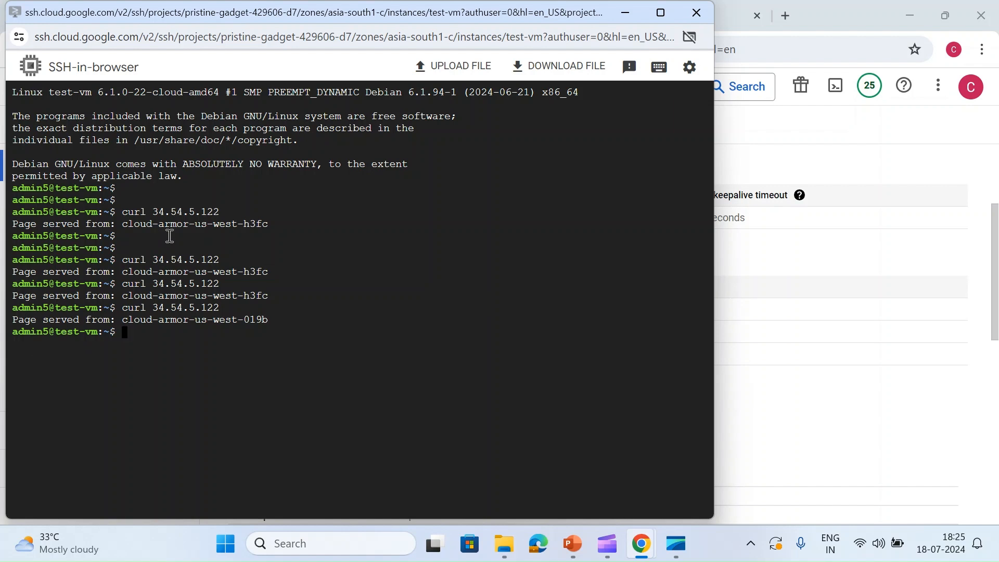
- Return to the VM instances list and copy the external IP address of test-vm
{"action": "left_click", "coordinate": [921, 272]}
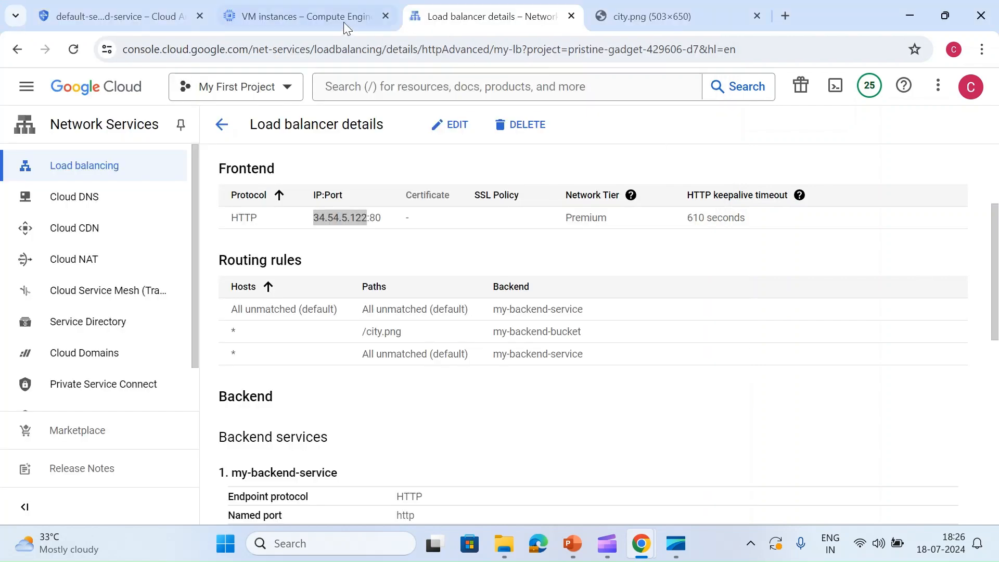
{"action": "left_click", "coordinate": [338, 22]}
{"action": "left_click", "coordinate": [839, 447]}
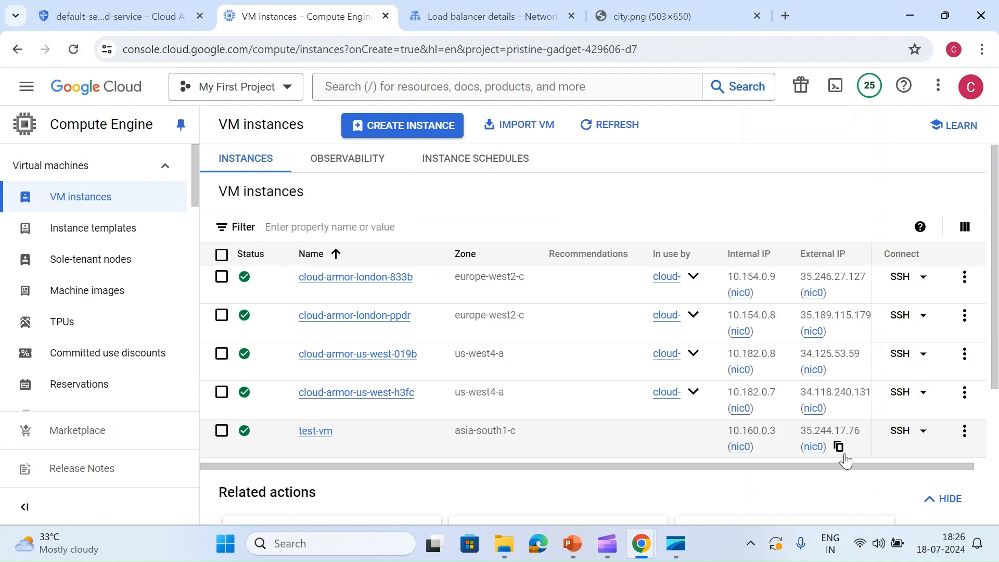
{"action": "left_click", "coordinate": [841, 453]}
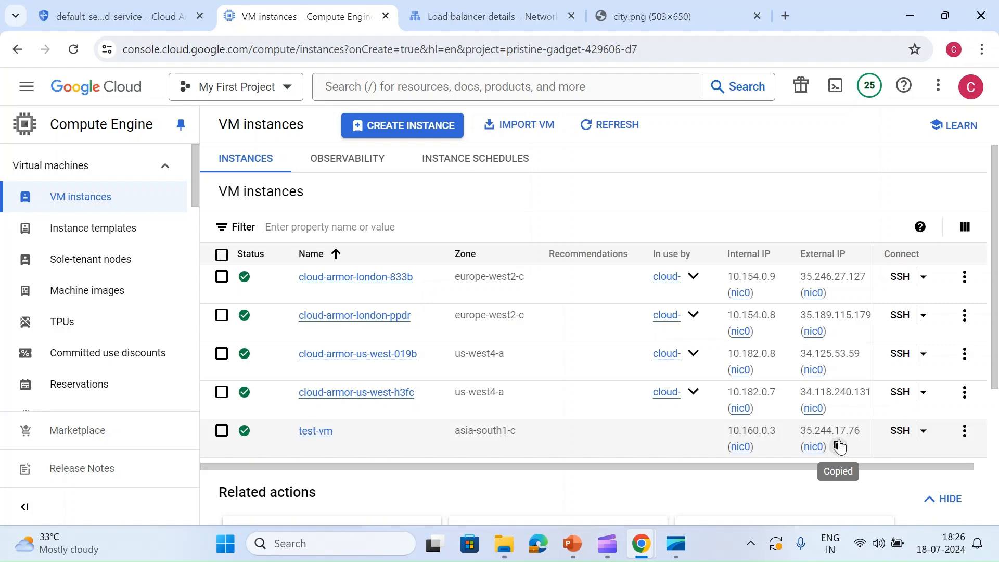
- Start a new Cloud Armor security policy and name it deny-some-traffic
{"action": "left_click", "coordinate": [159, 20]}
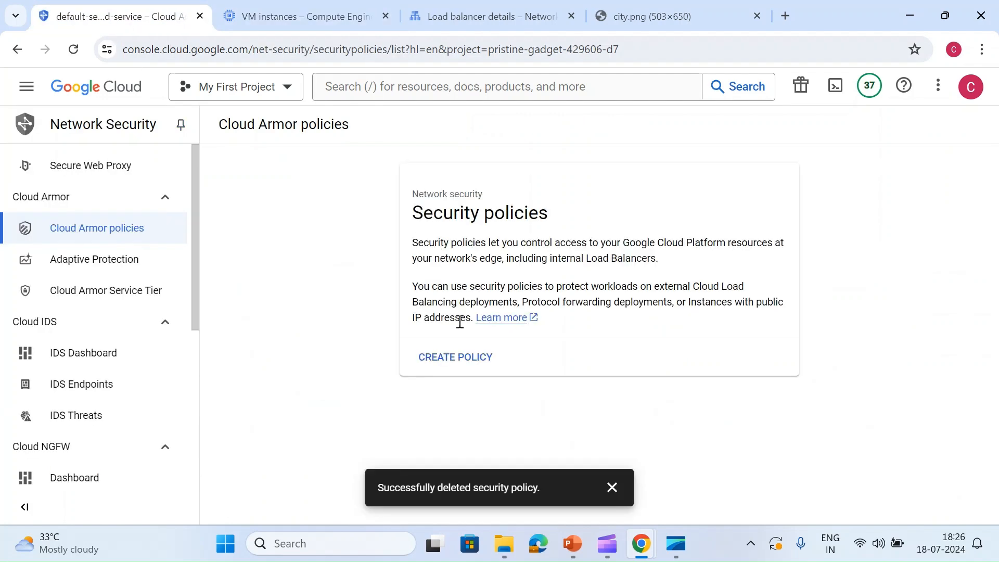
{"action": "left_click", "coordinate": [473, 358]}
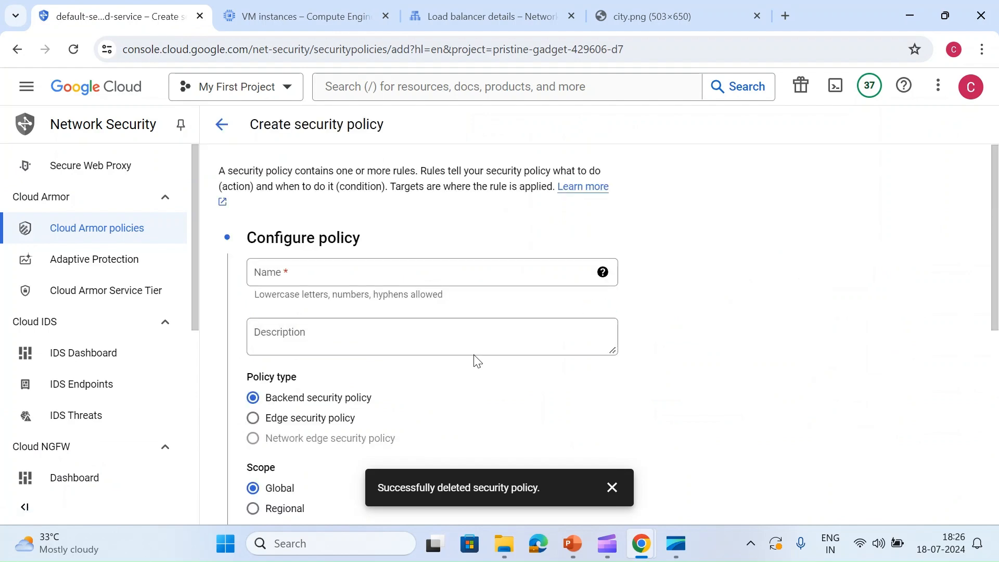
{"action": "left_click", "coordinate": [285, 276]}
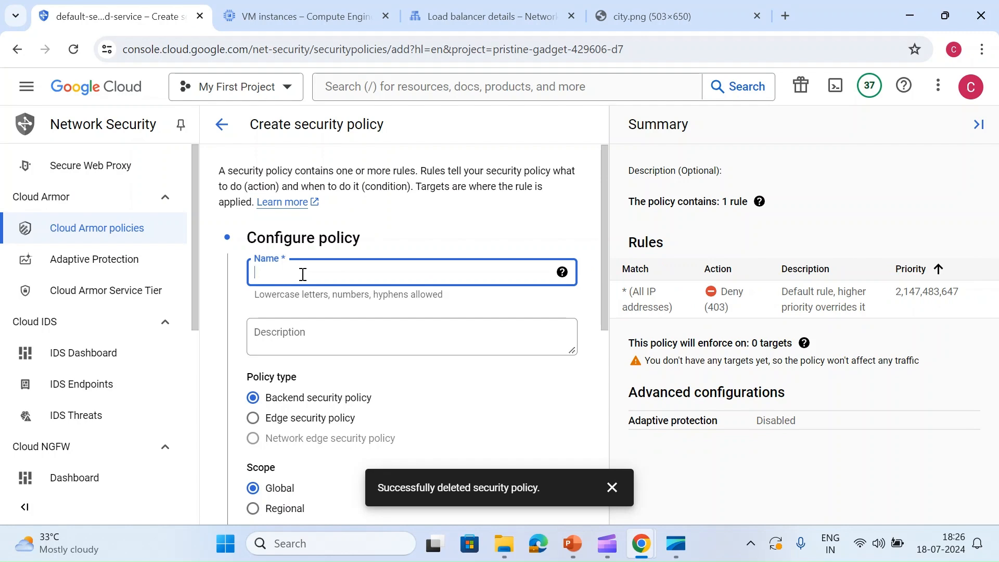
{"action": "type", "text": "deny"}
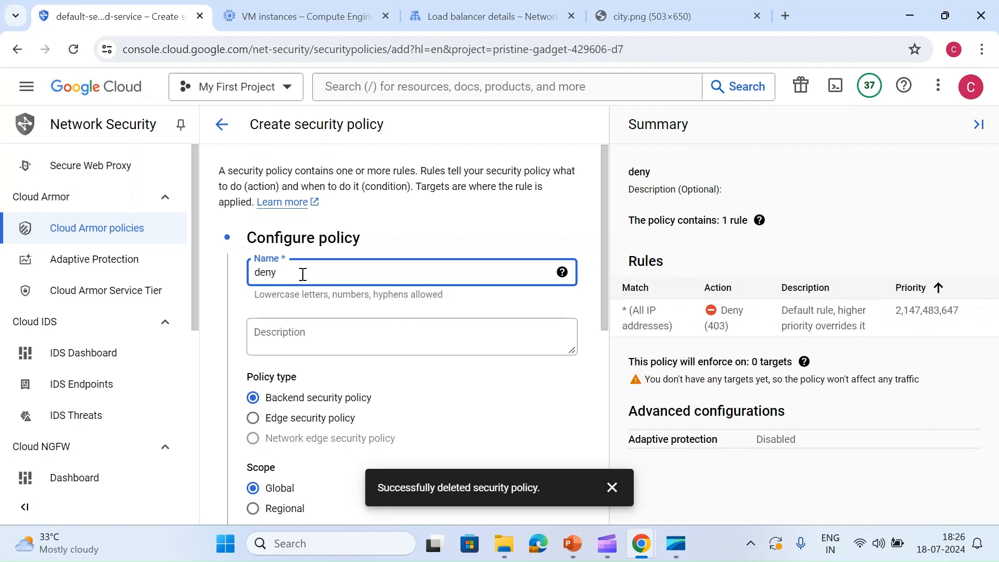
{"action": "type", "text": "-some-traffic"}
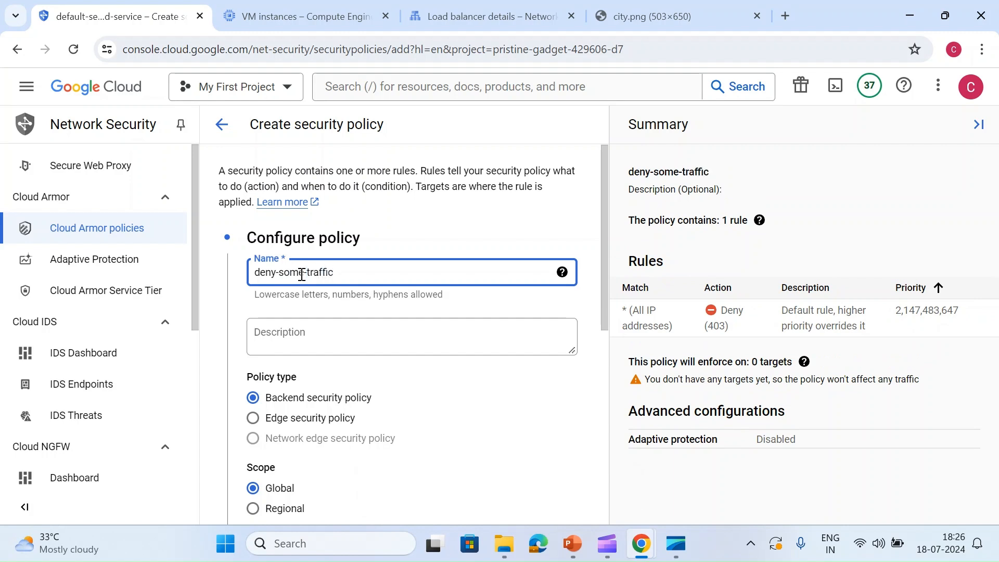
- Try the Regional scope for the backend security policy and set it back to Global
{"action": "scroll", "coordinate": [304, 278], "scroll_direction": "down", "scroll_amount": 1}
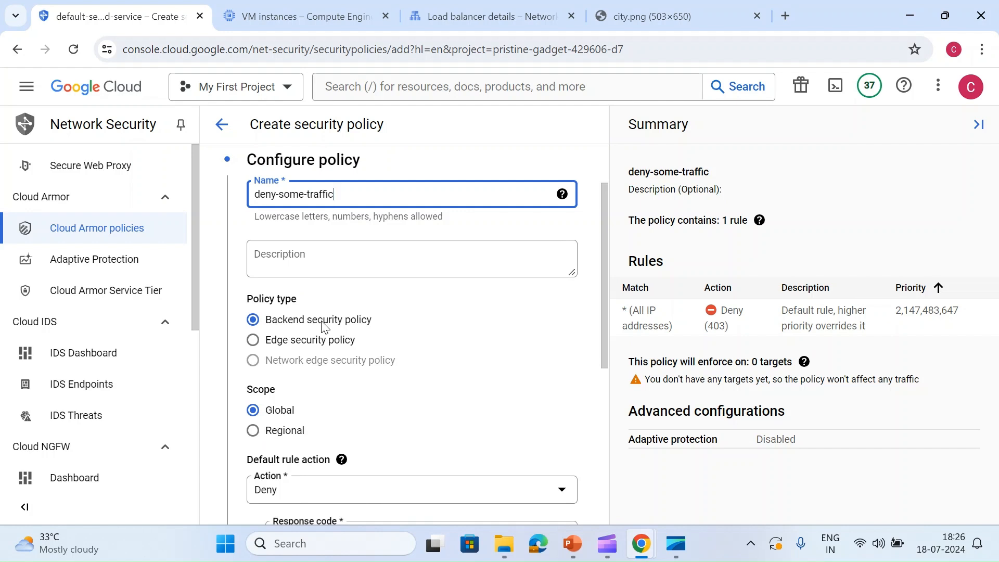
{"action": "scroll", "coordinate": [323, 327], "scroll_direction": "down", "scroll_amount": 1}
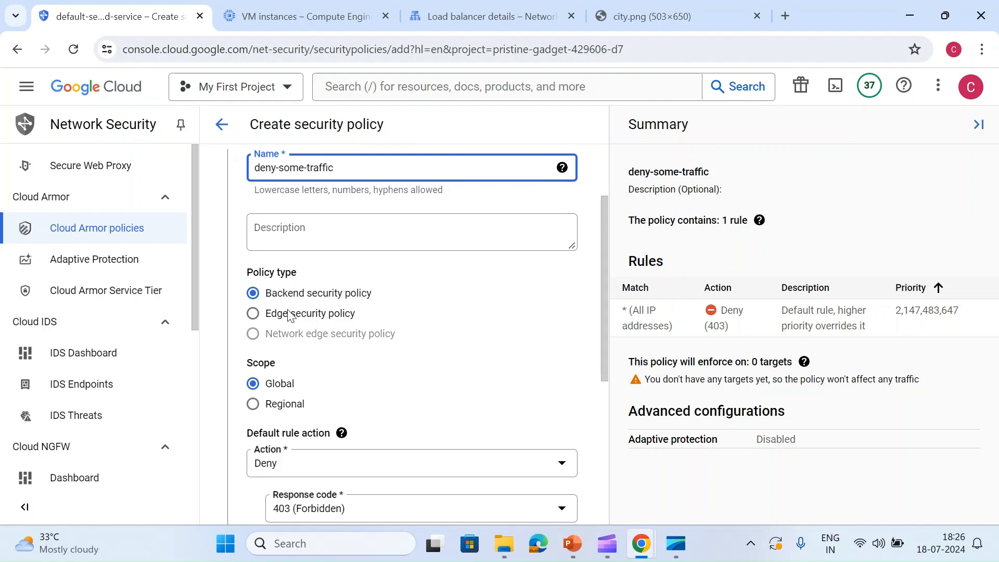
{"action": "left_click_drag", "start_coordinate": [288, 314], "coordinate": [294, 313]}
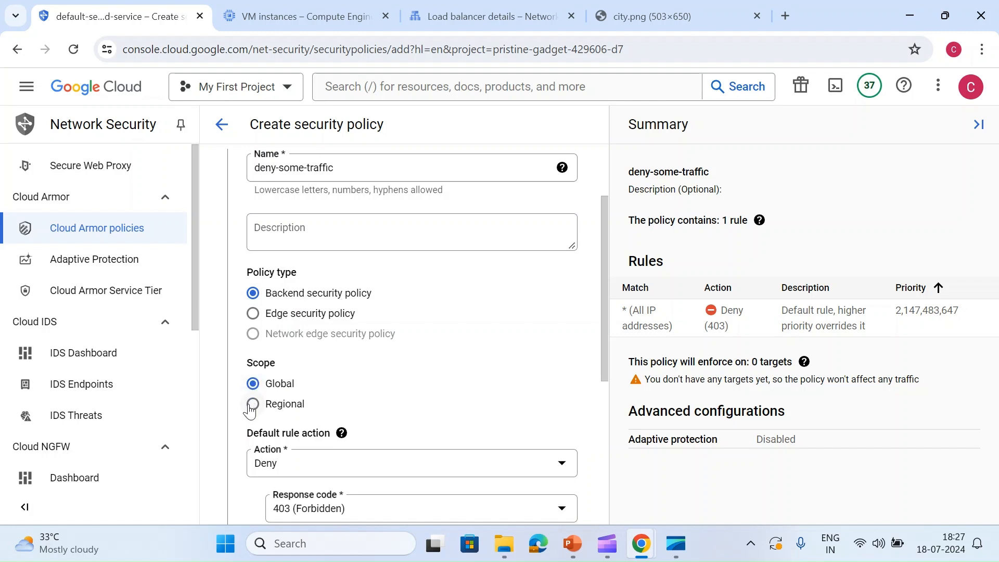
{"action": "scroll", "coordinate": [249, 411], "scroll_direction": "down", "scroll_amount": 2}
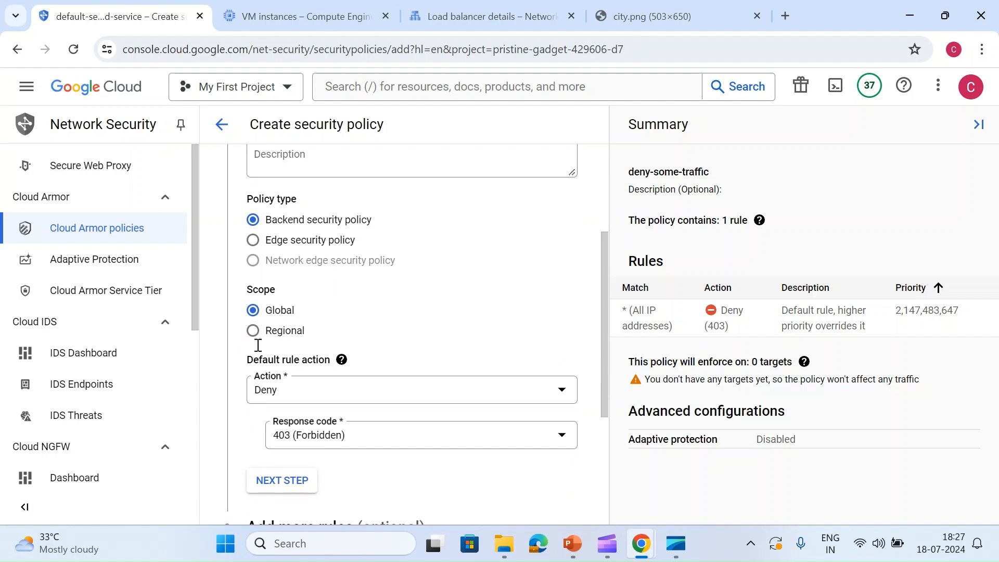
{"action": "left_click", "coordinate": [253, 331]}
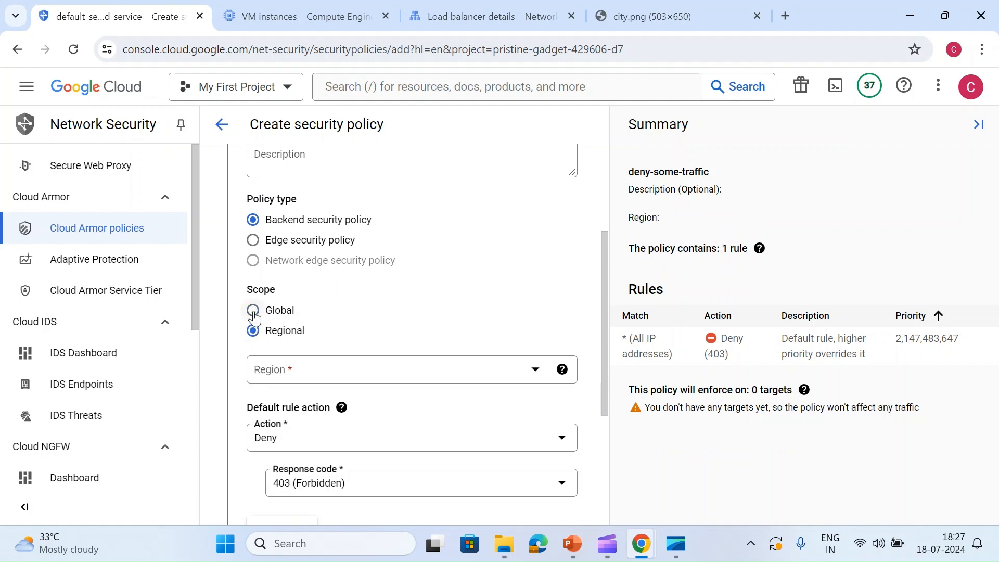
{"action": "left_click", "coordinate": [253, 311]}
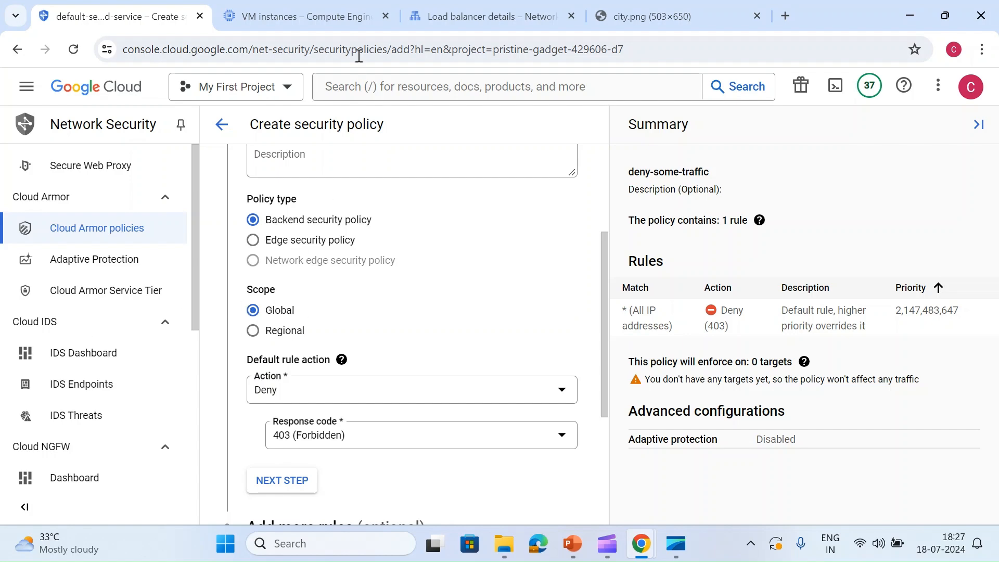
- Check the load balancer type in the my-lb details, and return to the security policy form
{"action": "left_click", "coordinate": [432, 15]}
{"action": "scroll", "coordinate": [424, 216], "scroll_direction": "up", "scroll_amount": 3}
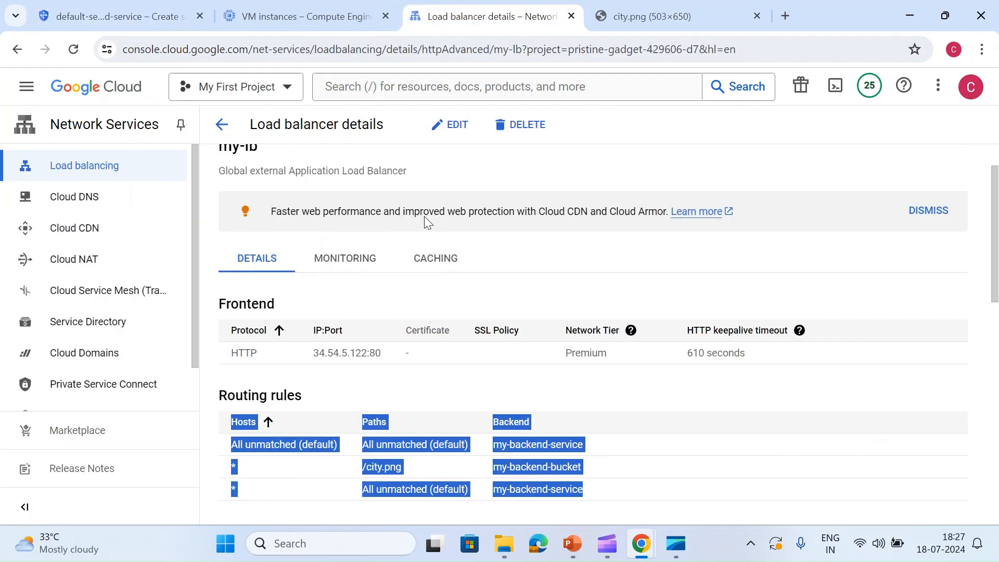
{"action": "left_click", "coordinate": [276, 224]}
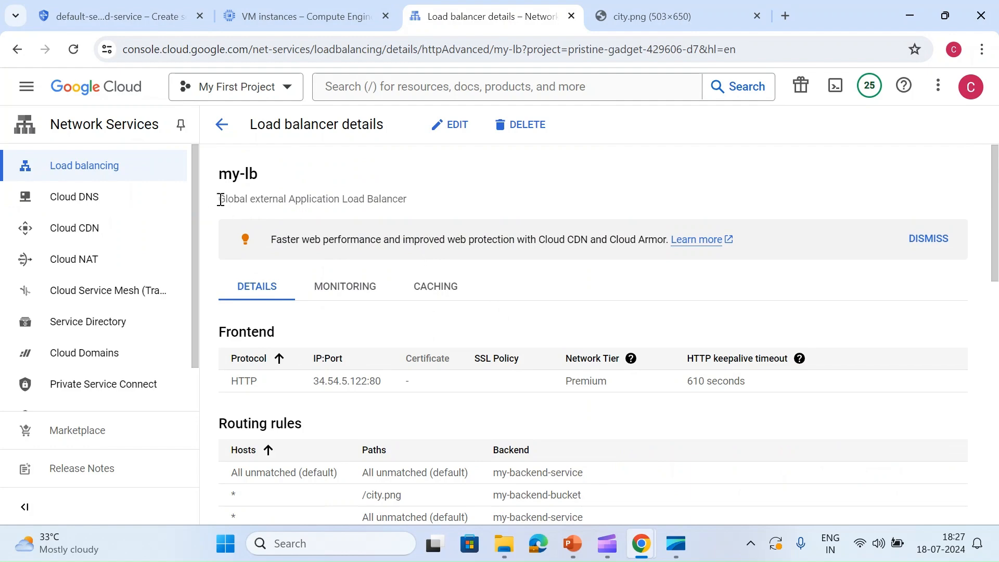
{"action": "left_click", "coordinate": [308, 12]}
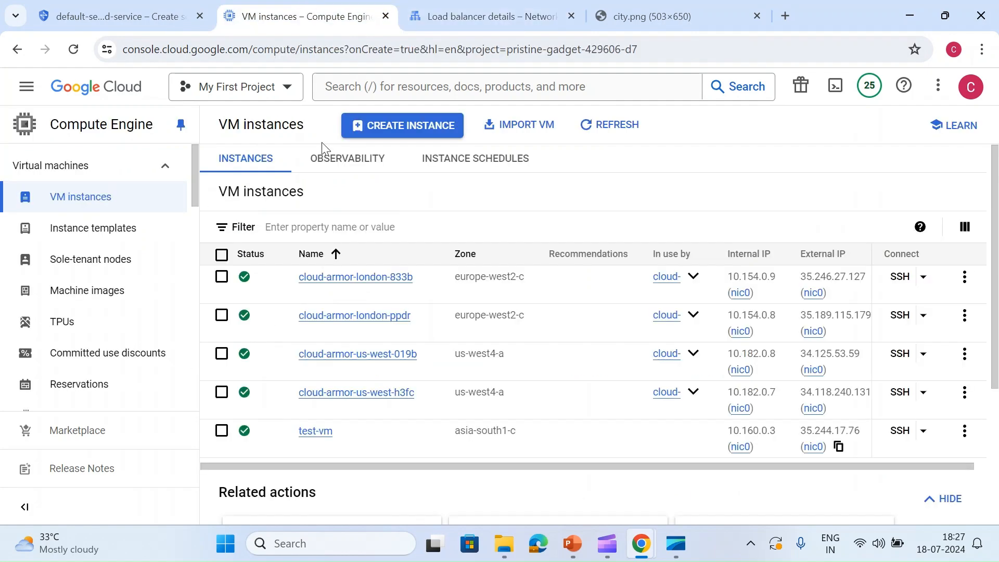
{"action": "left_click", "coordinate": [130, 11]}
{"action": "mouse_move", "coordinate": [307, 266]}
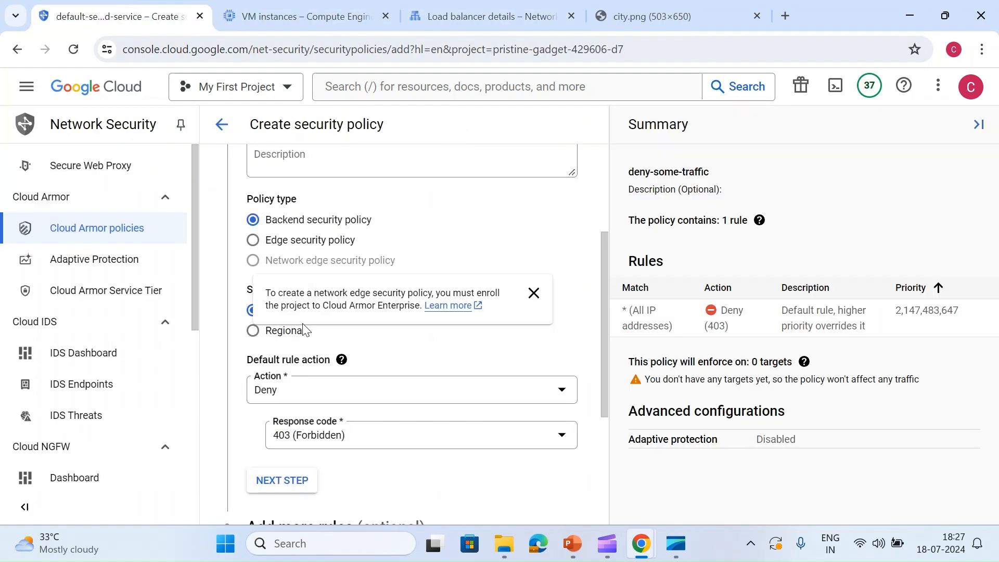
- Set the policy's default rule action to Allow and proceed to adding more rules
{"action": "scroll", "coordinate": [397, 380], "scroll_direction": "down", "scroll_amount": 2}
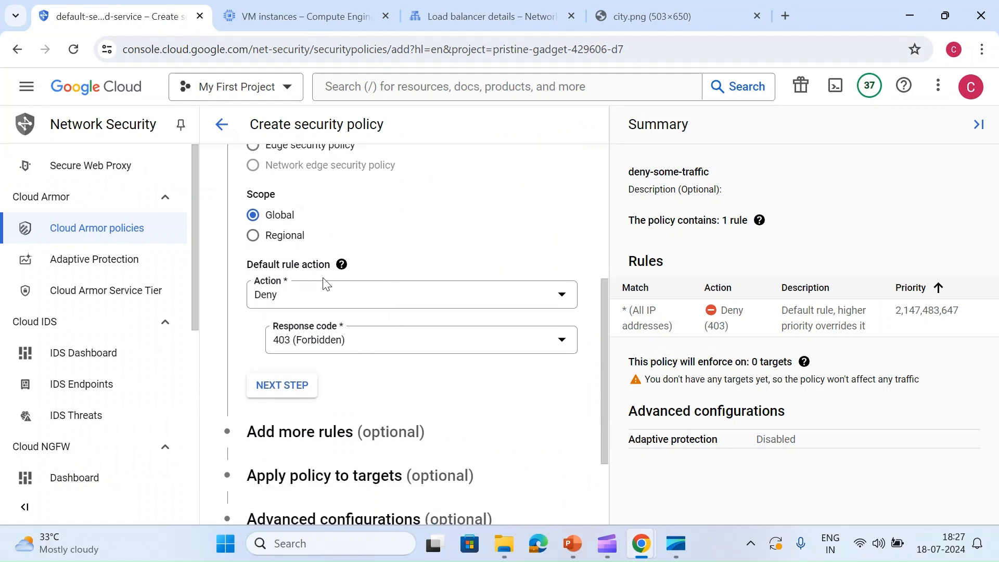
{"action": "left_click", "coordinate": [511, 295]}
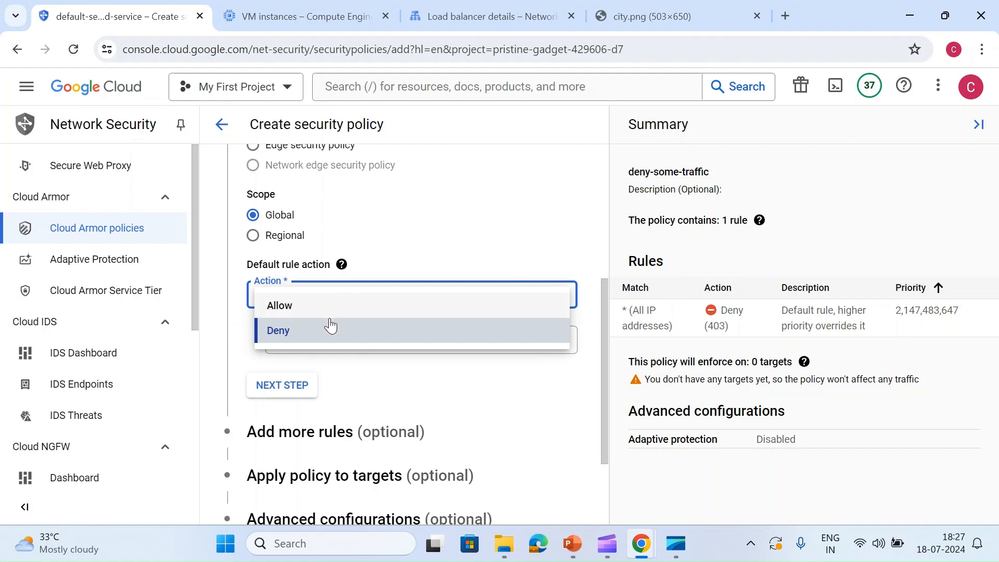
{"action": "left_click", "coordinate": [427, 210]}
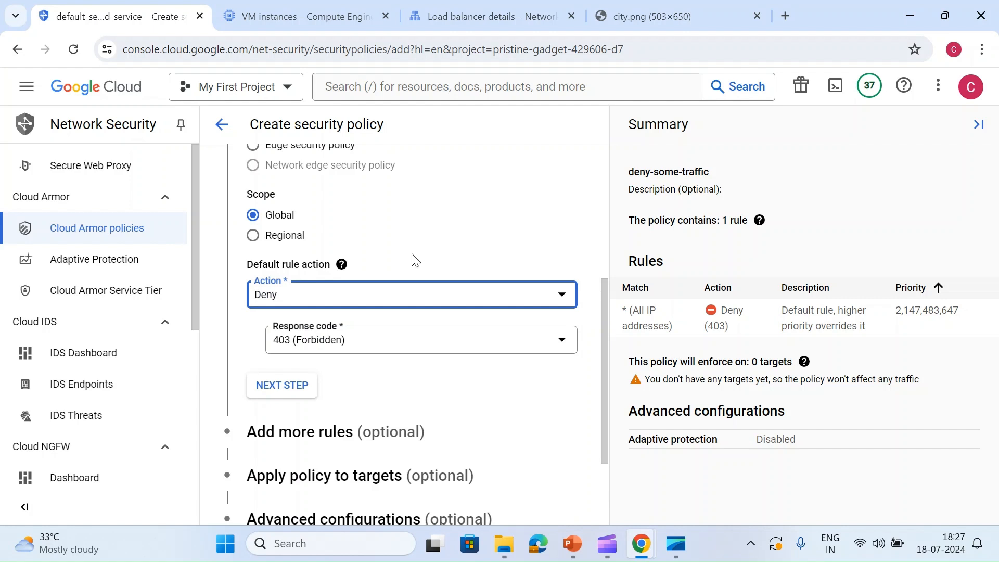
{"action": "left_click", "coordinate": [353, 297]}
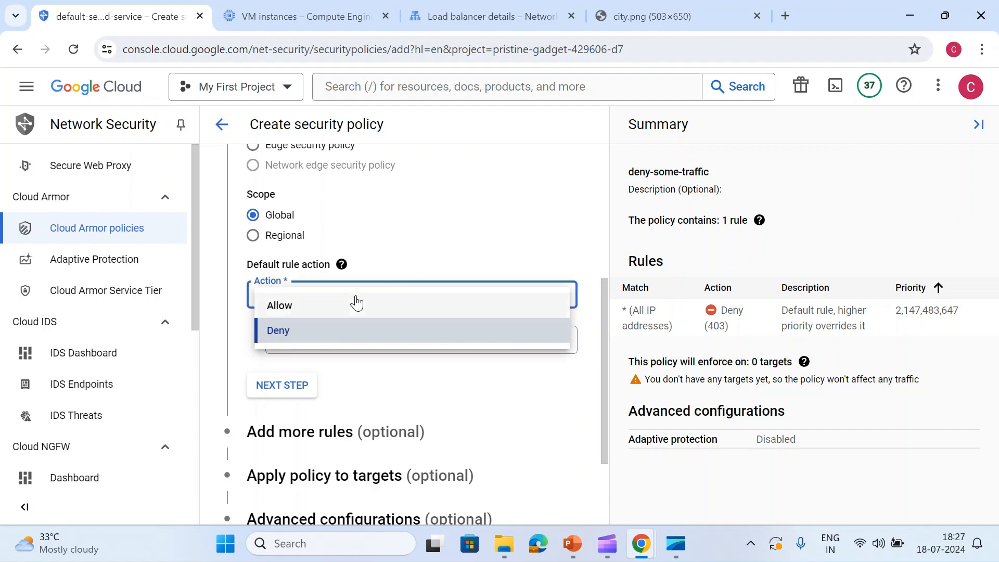
{"action": "left_click", "coordinate": [332, 310]}
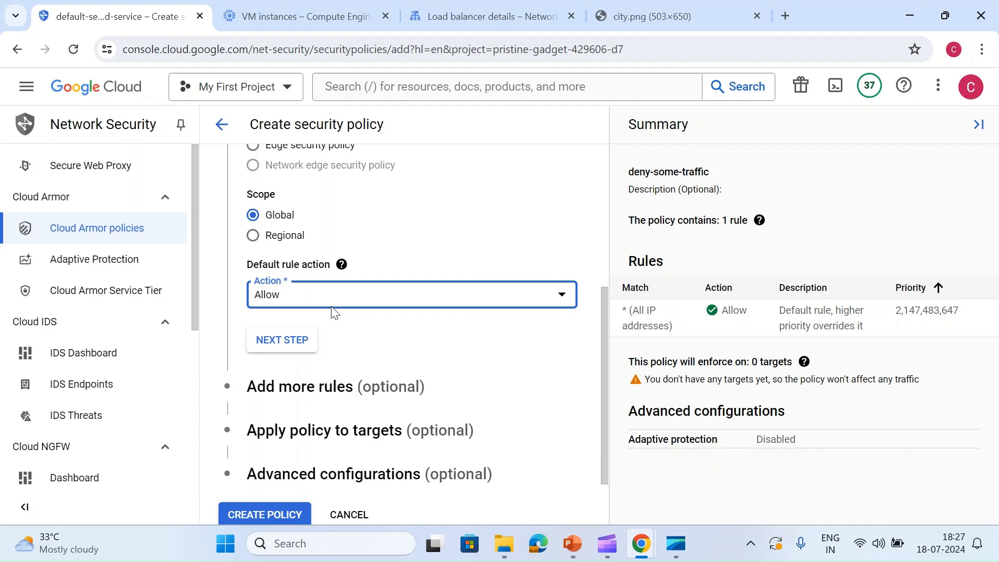
{"action": "left_click", "coordinate": [283, 341]}
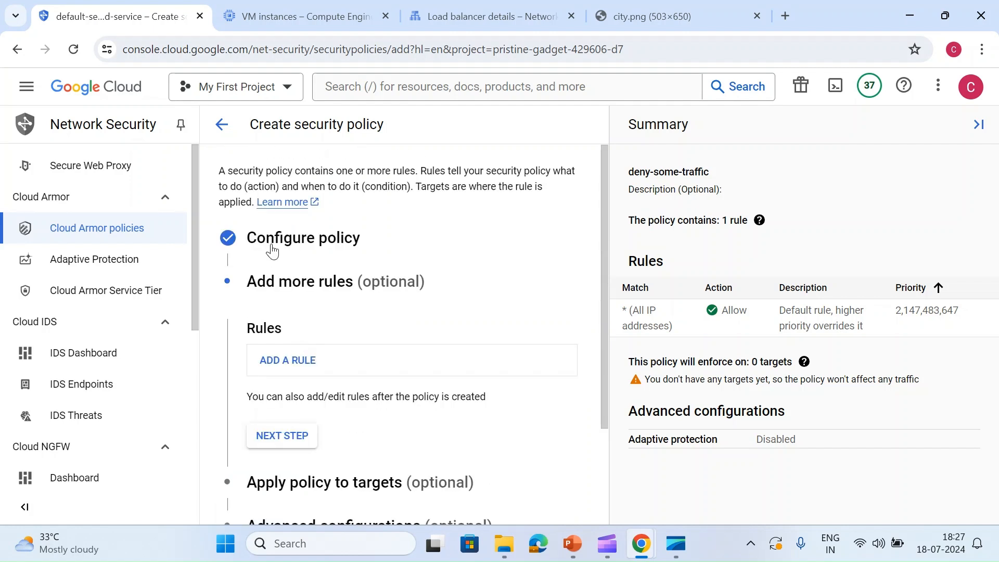
- Add a new rule to the security policy with the description "block some ip"
{"action": "left_click", "coordinate": [298, 374]}
{"action": "scroll", "coordinate": [296, 375], "scroll_direction": "down", "scroll_amount": 2}
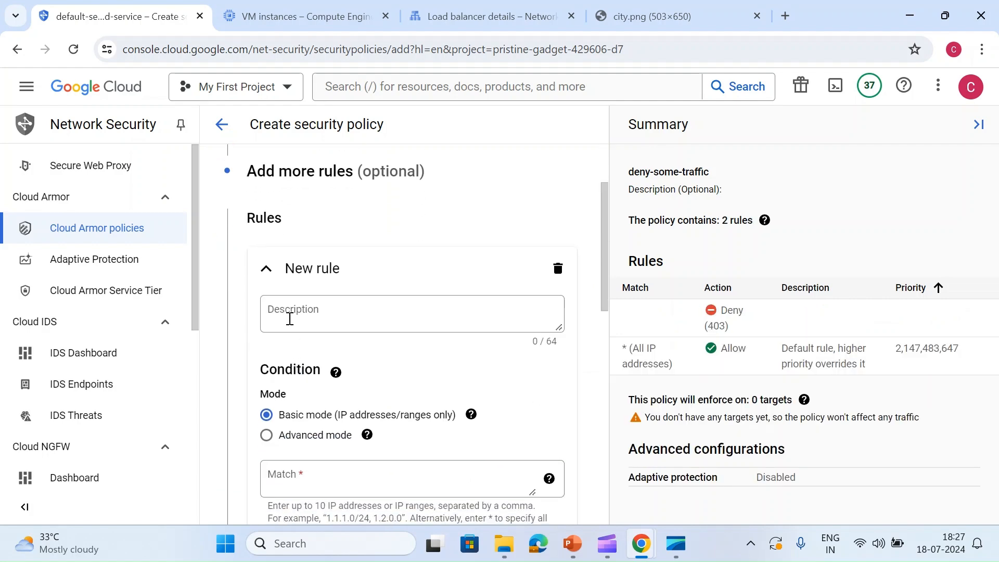
{"action": "left_click", "coordinate": [290, 319]}
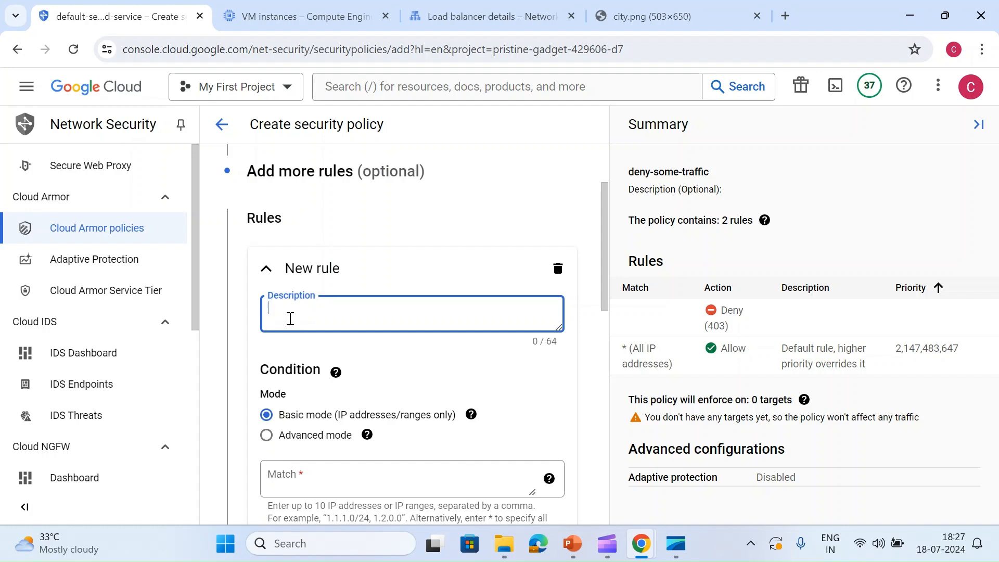
{"action": "type", "text": "n"}
{"action": "key", "text": "BackSpace"}
{"action": "type", "text": "block some ip"}
{"action": "scroll", "coordinate": [290, 319], "scroll_direction": "down", "scroll_amount": 1}
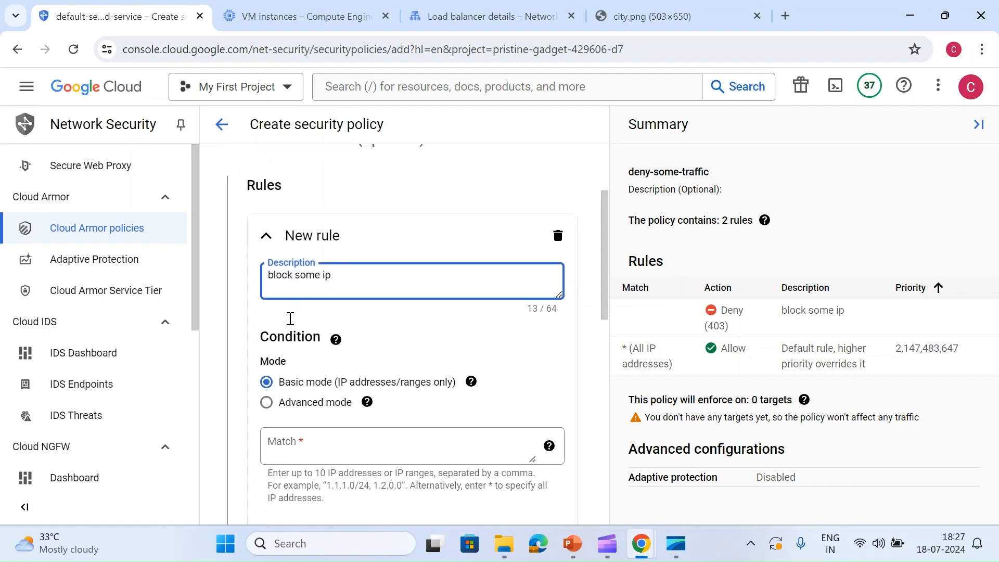
- Try Advanced mode for the new rule's condition and set it back to Basic mode (IP addresses/ranges only)
{"action": "scroll", "coordinate": [290, 319], "scroll_direction": "down", "scroll_amount": 2}
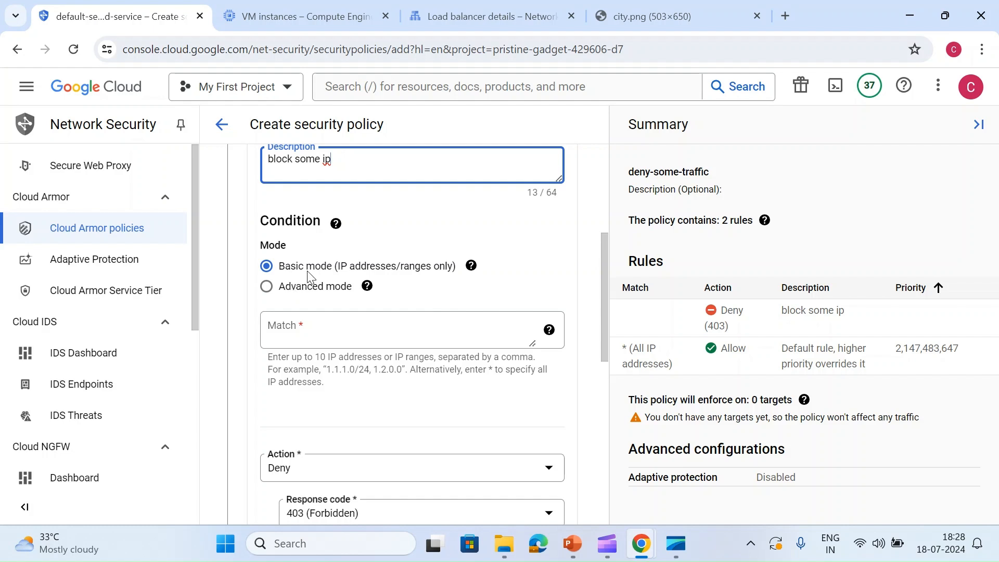
{"action": "left_click", "coordinate": [307, 288]}
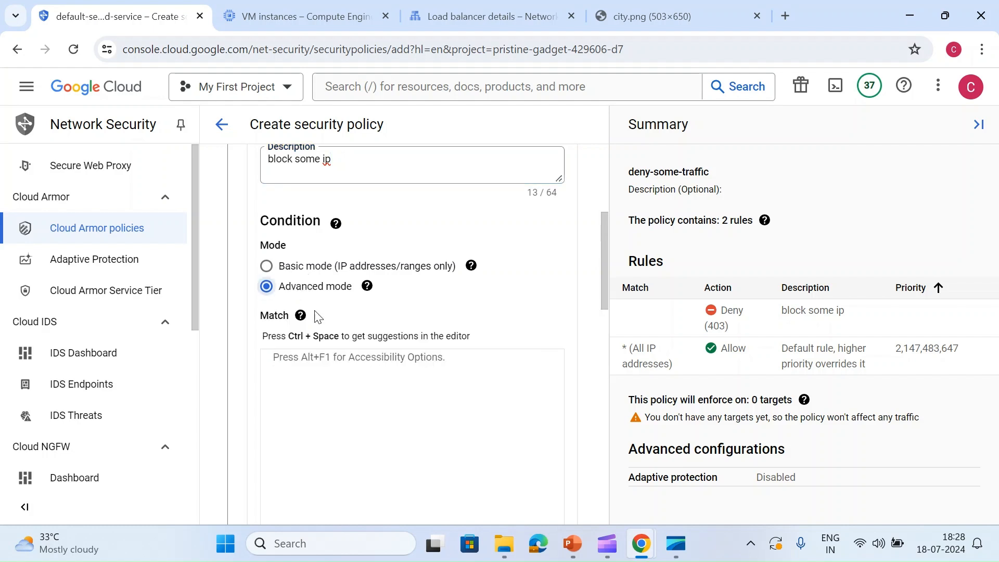
{"action": "scroll", "coordinate": [390, 433], "scroll_direction": "down", "scroll_amount": 1}
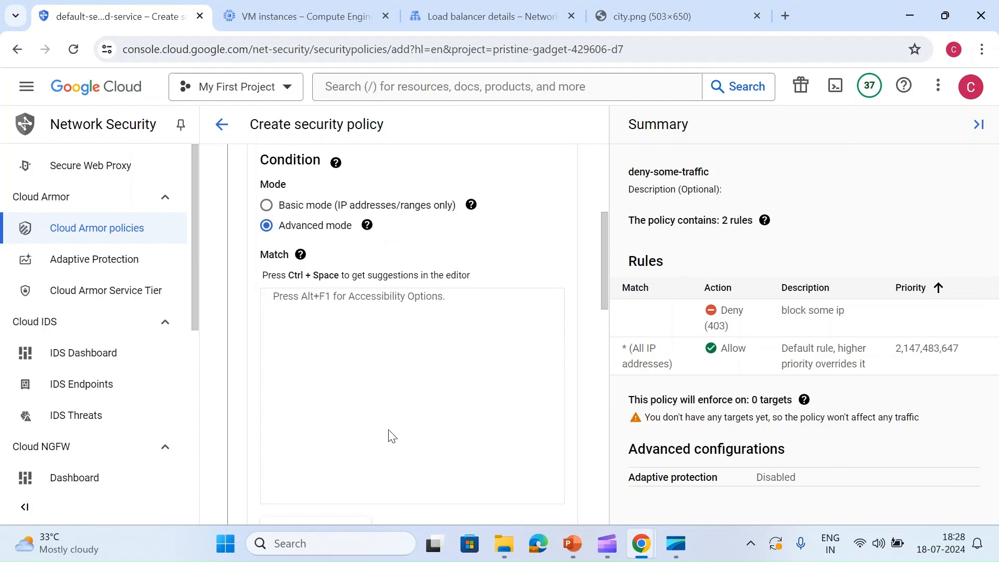
{"action": "left_click", "coordinate": [268, 206]}
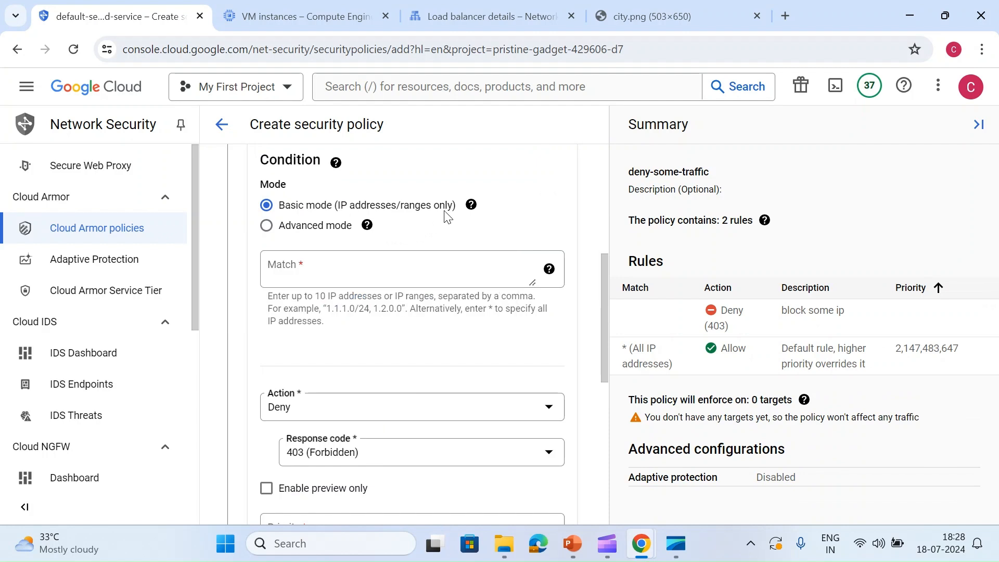
- Set the rule's match to 35.244.17.76/32 and check it against test-vm's external IP in the VM instances list
{"action": "left_click", "coordinate": [369, 269]}
{"action": "type", "text": "35.244.17.76"}
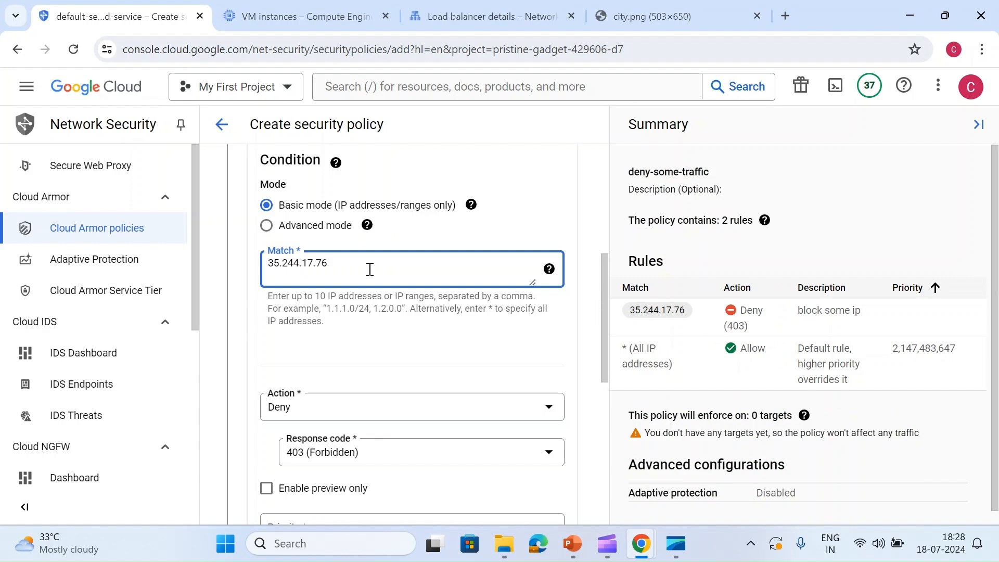
{"action": "type", "text": "/32"}
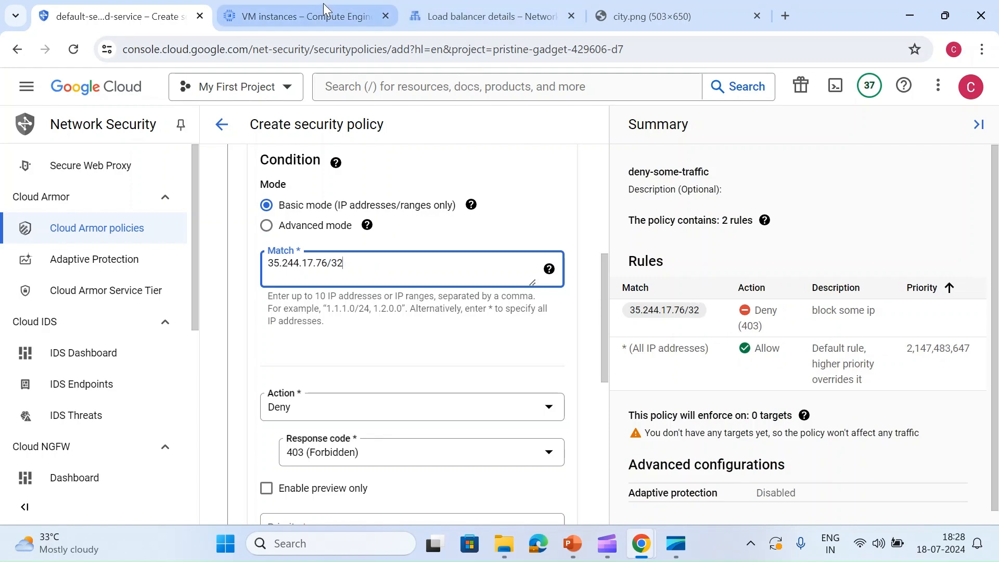
{"action": "left_click", "coordinate": [323, 4]}
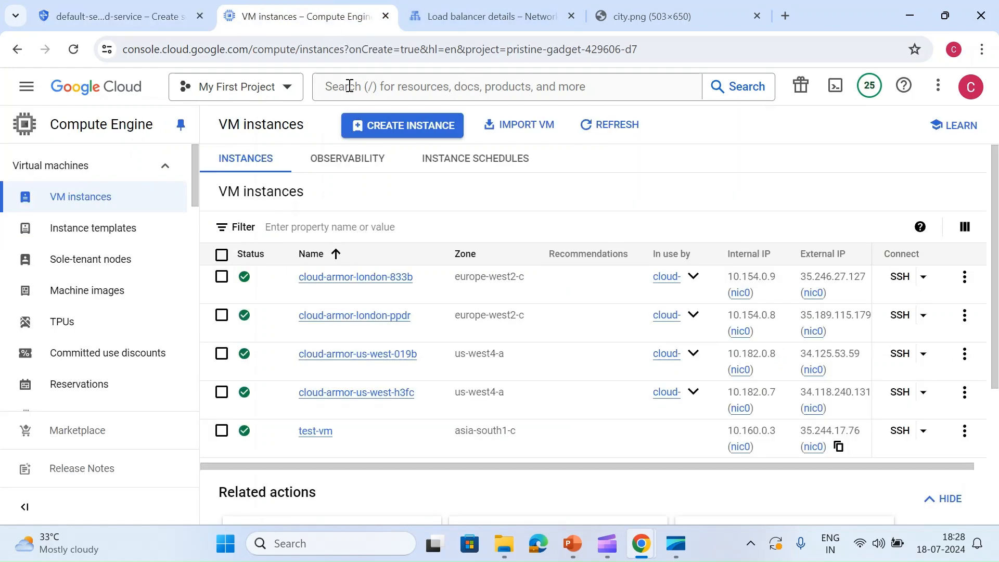
{"action": "left_click", "coordinate": [107, 11]}
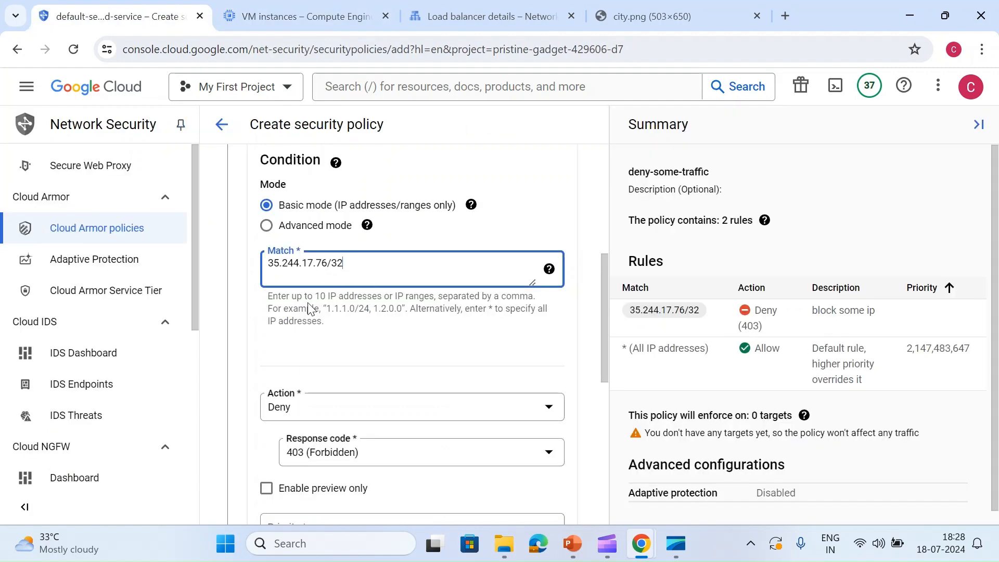
- Keep the rule's action as Deny and set its response code to 404 (Not found), with preview only left off
{"action": "scroll", "coordinate": [312, 306], "scroll_direction": "down", "scroll_amount": 3}
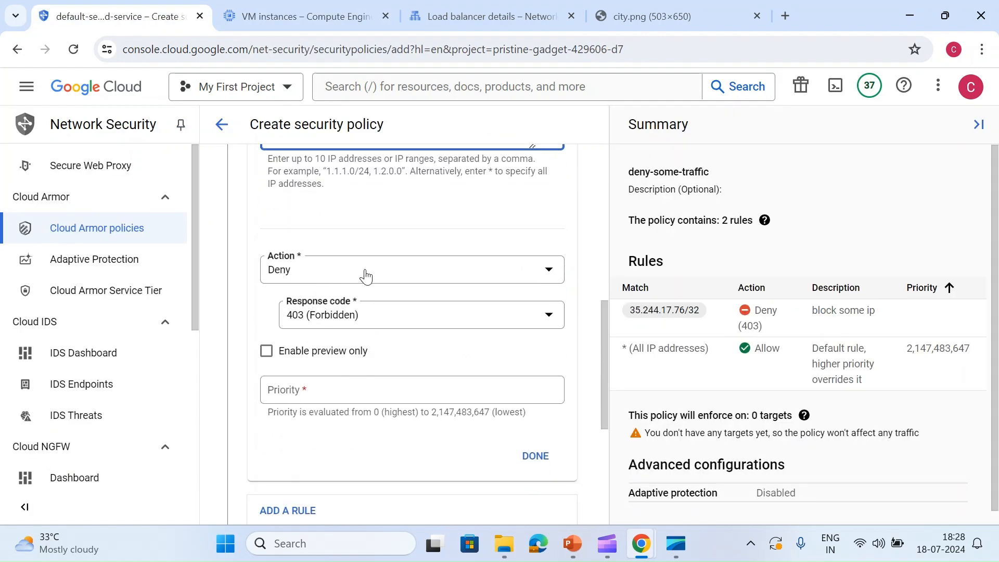
{"action": "left_click", "coordinate": [364, 274]}
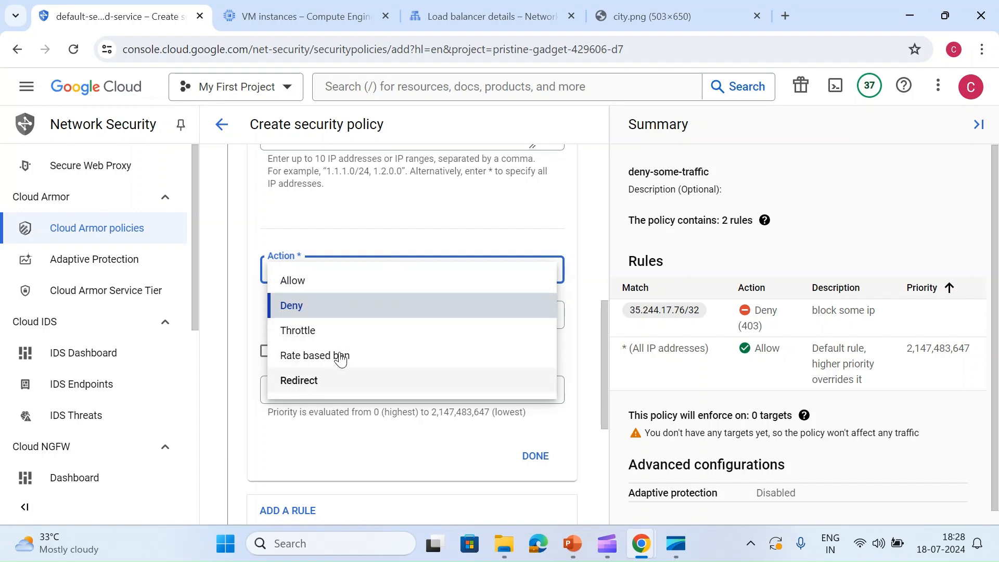
{"action": "left_click", "coordinate": [303, 307]}
{"action": "left_click", "coordinate": [333, 321]}
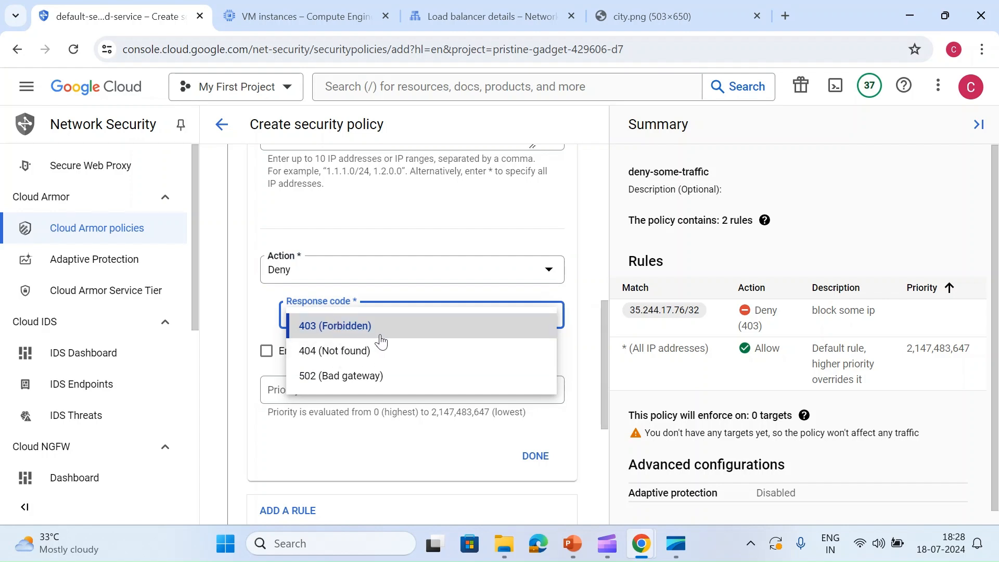
{"action": "left_click", "coordinate": [338, 358]}
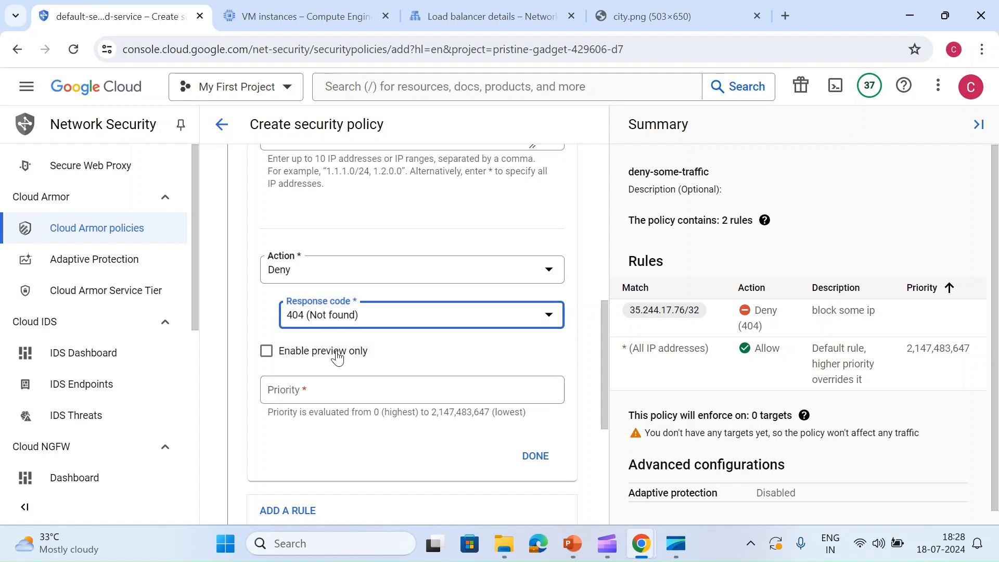
{"action": "left_click", "coordinate": [309, 358]}
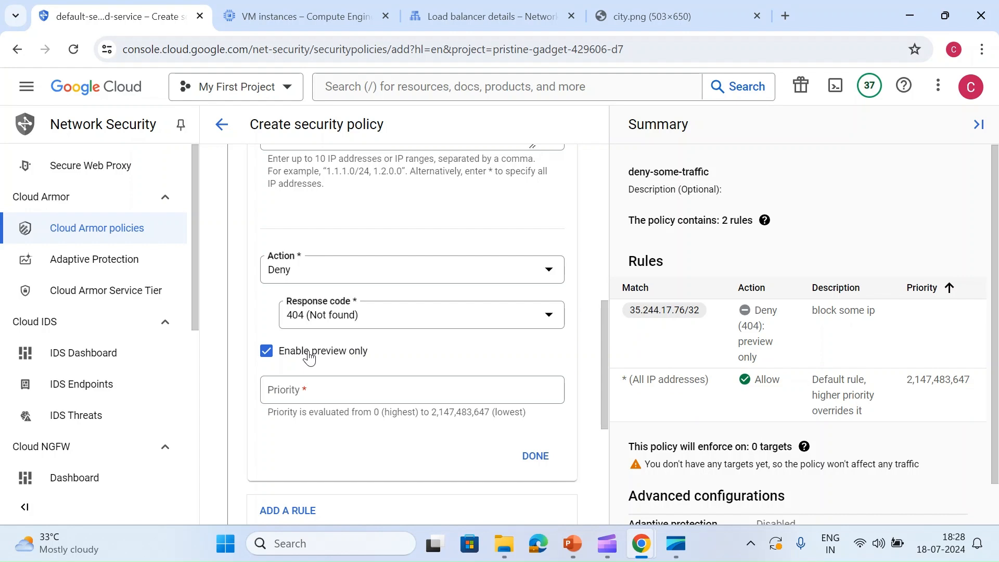
{"action": "left_click", "coordinate": [309, 358]}
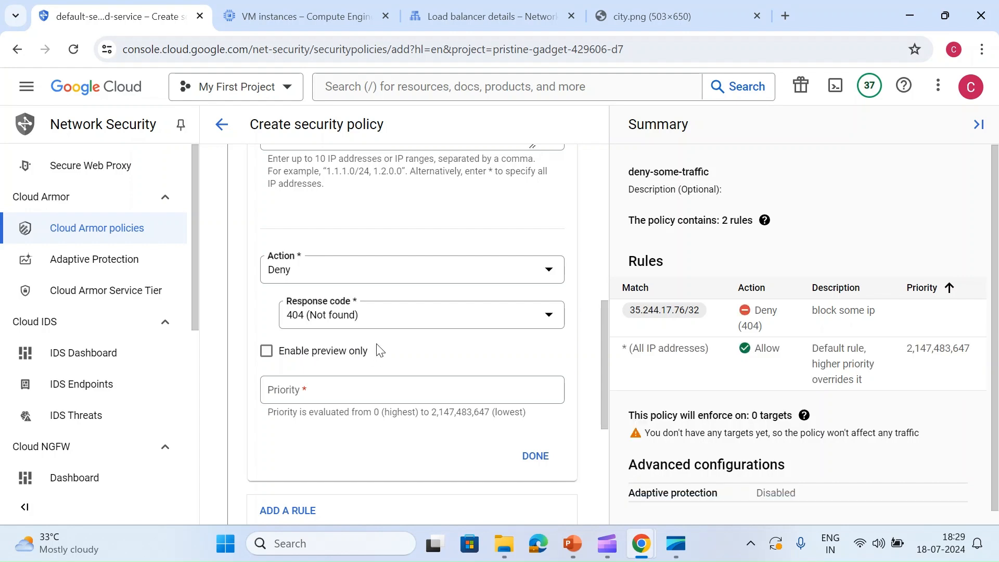
- Set the deny rule's priority to 100000, finish the rule and proceed to applying the policy to targets
{"action": "left_click", "coordinate": [358, 391]}
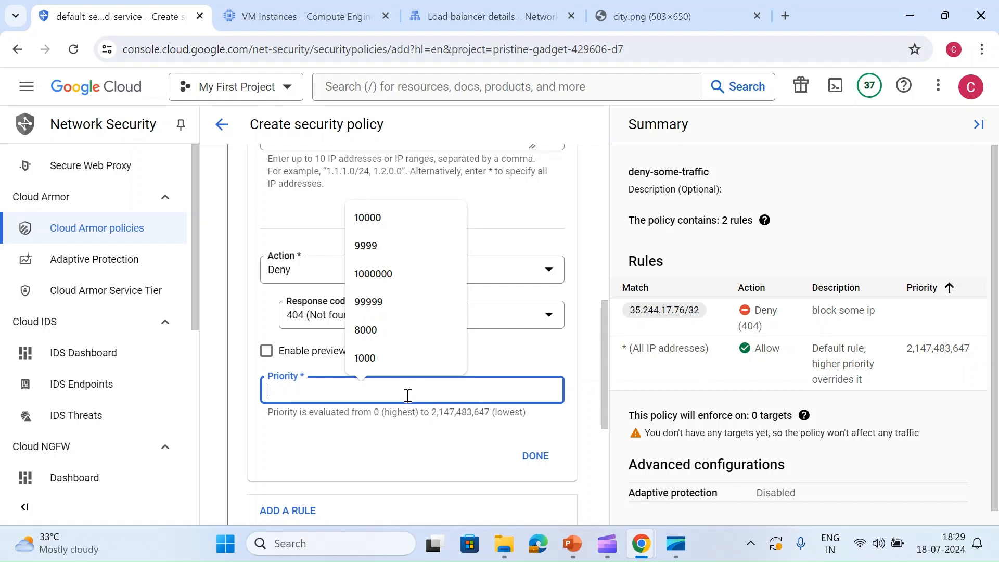
{"action": "type", "text": "100000"}
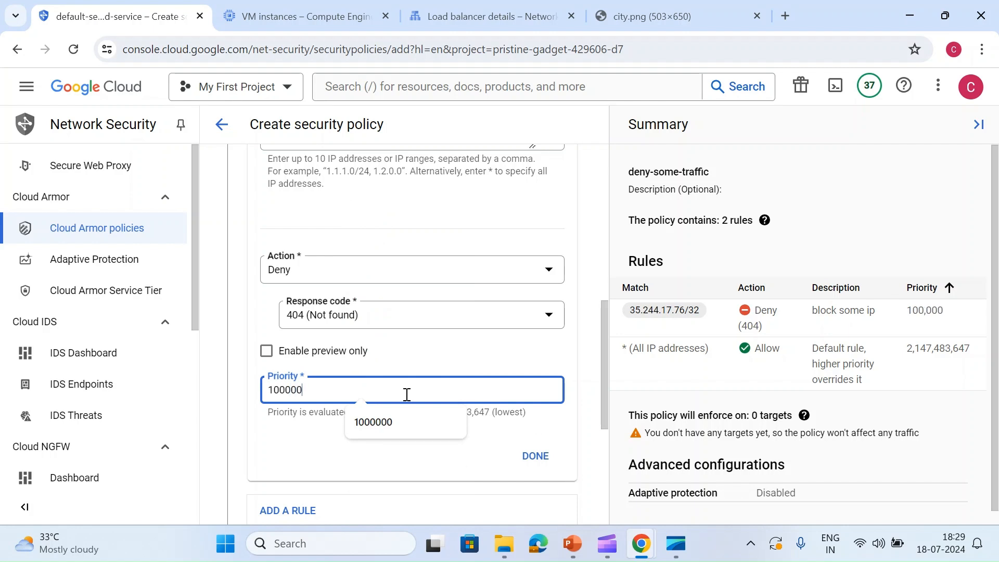
{"action": "scroll", "coordinate": [407, 395], "scroll_direction": "down", "scroll_amount": 2}
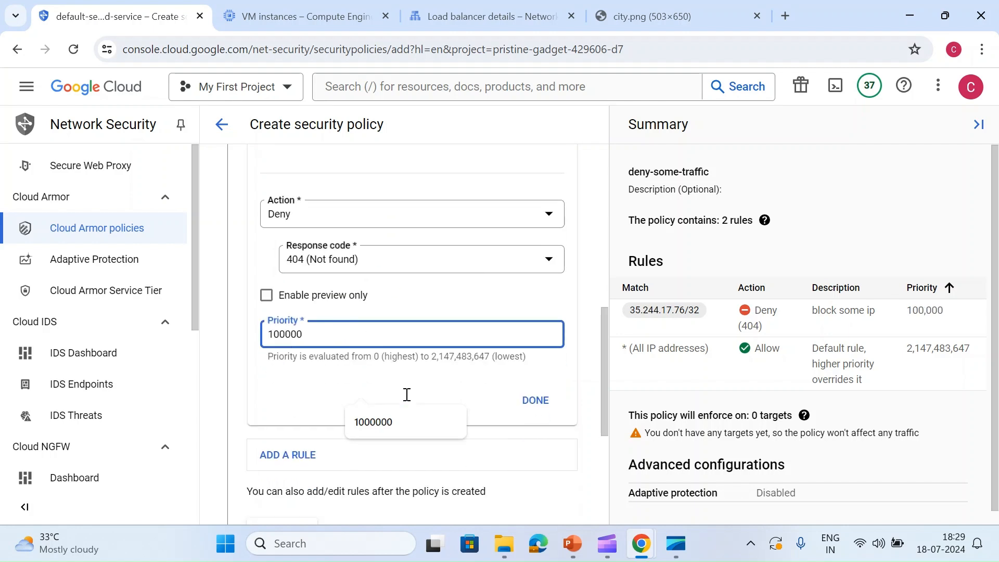
{"action": "left_click", "coordinate": [528, 359]}
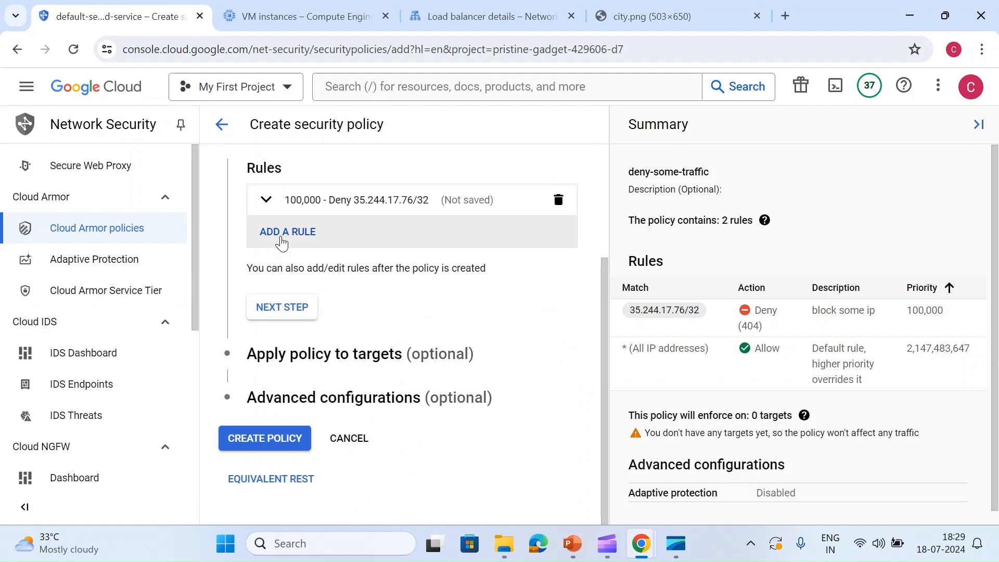
{"action": "left_click", "coordinate": [289, 306]}
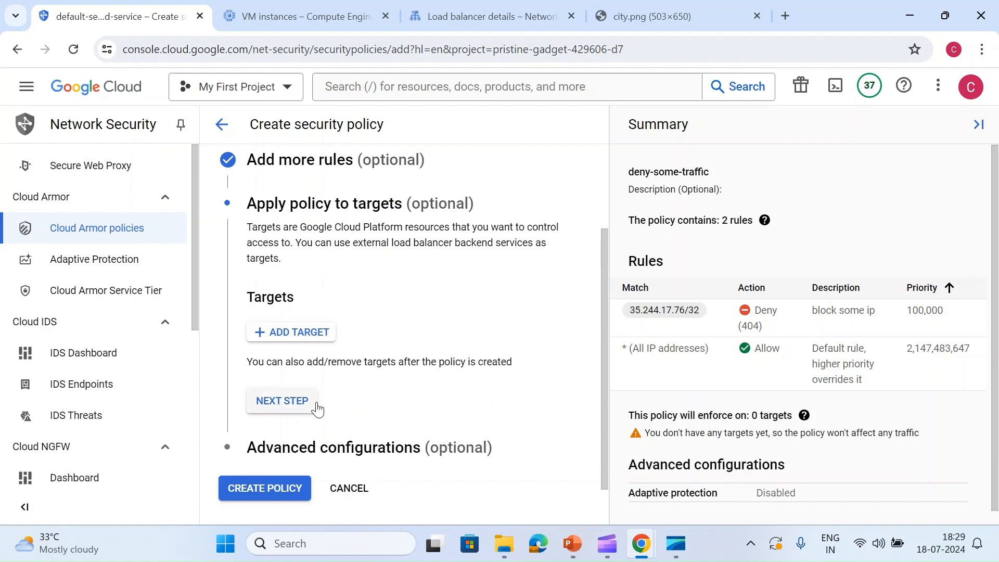
- Add a target of type Backend service (external application load balancer) and choose my-backend-service
{"action": "left_click", "coordinate": [301, 340]}
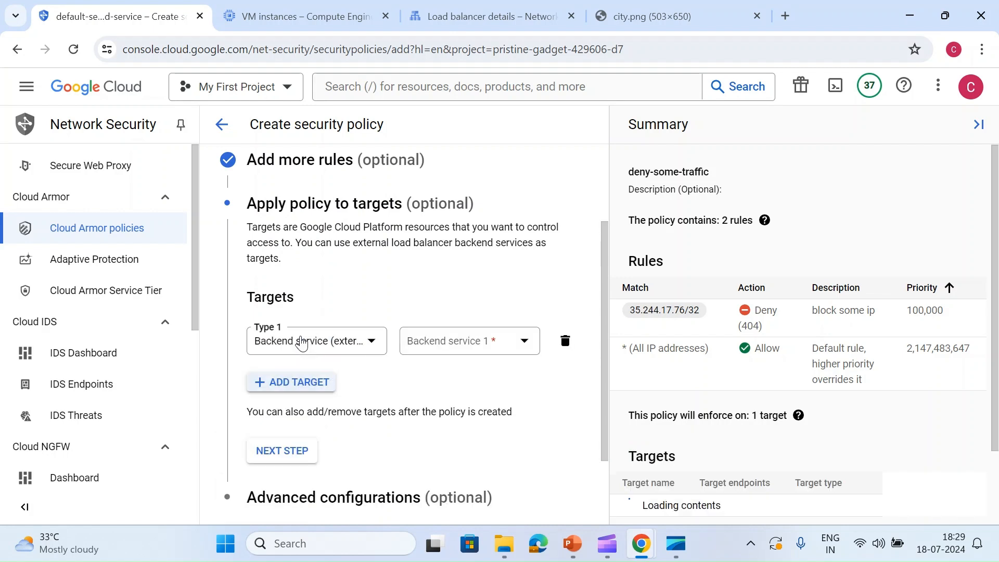
{"action": "left_click", "coordinate": [333, 343]}
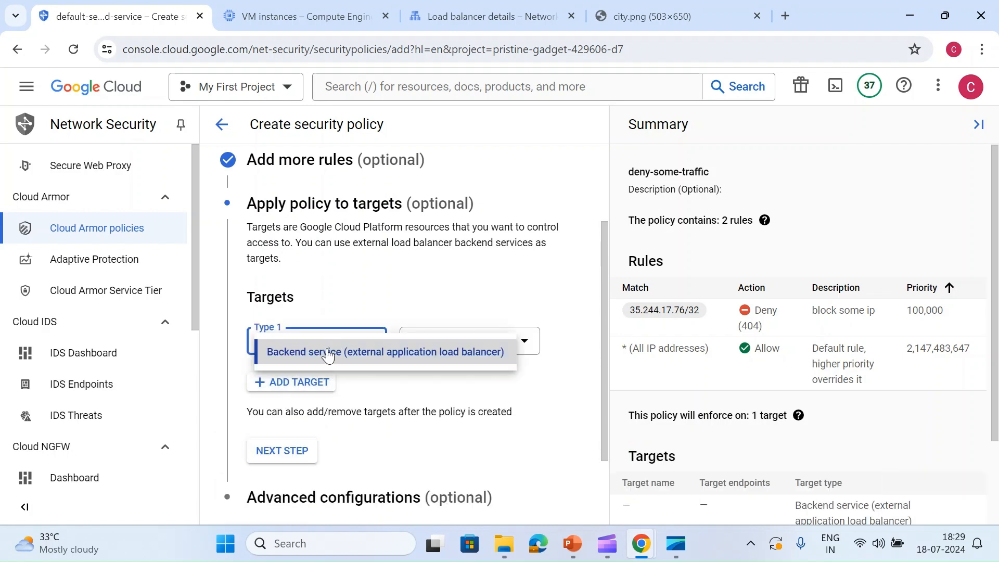
{"action": "left_click", "coordinate": [332, 351]}
{"action": "left_click", "coordinate": [435, 350]}
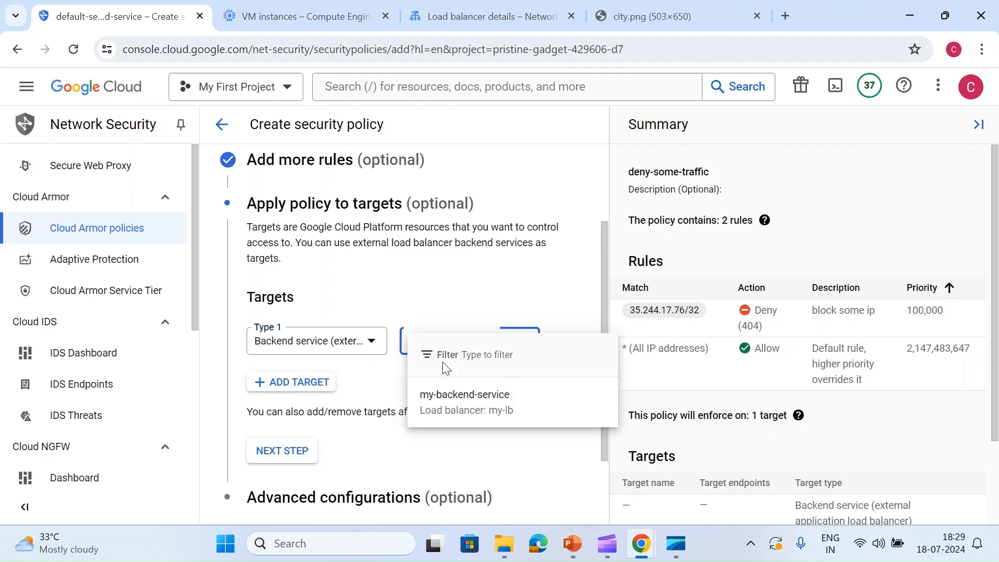
{"action": "left_click", "coordinate": [460, 401]}
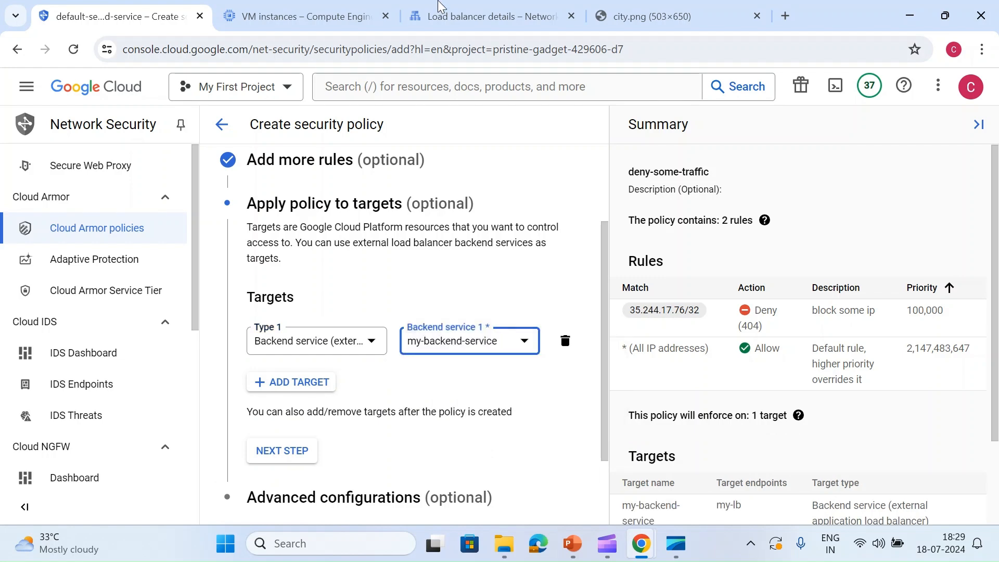
- Check the routing rules and backend services in the my-lb details, and return to the security policy form
{"action": "left_click", "coordinate": [486, 16]}
{"action": "scroll", "coordinate": [312, 299], "scroll_direction": "down", "scroll_amount": 2}
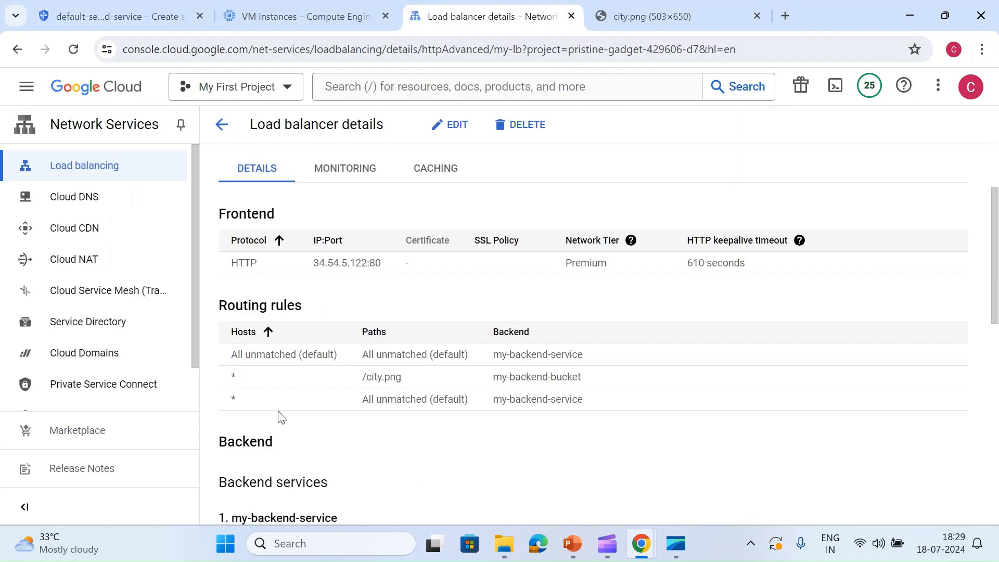
{"action": "scroll", "coordinate": [278, 417], "scroll_direction": "down", "scroll_amount": 3}
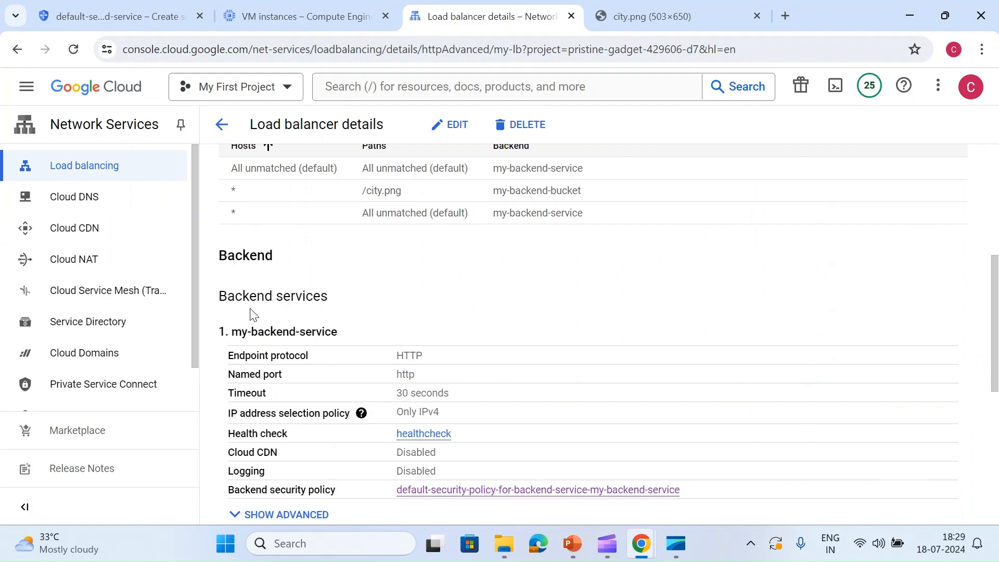
{"action": "left_click", "coordinate": [150, 9]}
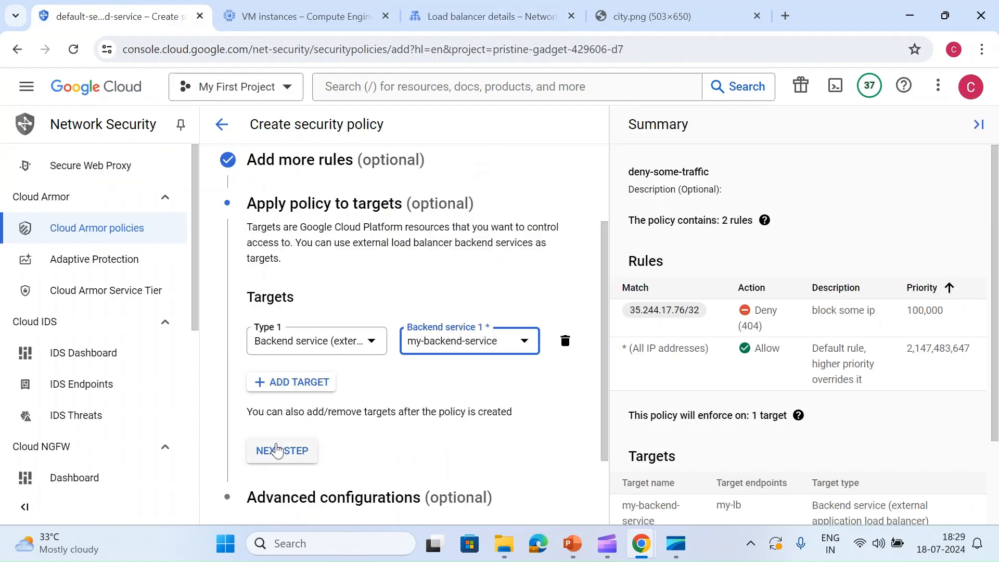
- Complete the advanced configurations with adaptive protection left disabled and create the deny-some-traffic policy
{"action": "left_click", "coordinate": [278, 450]}
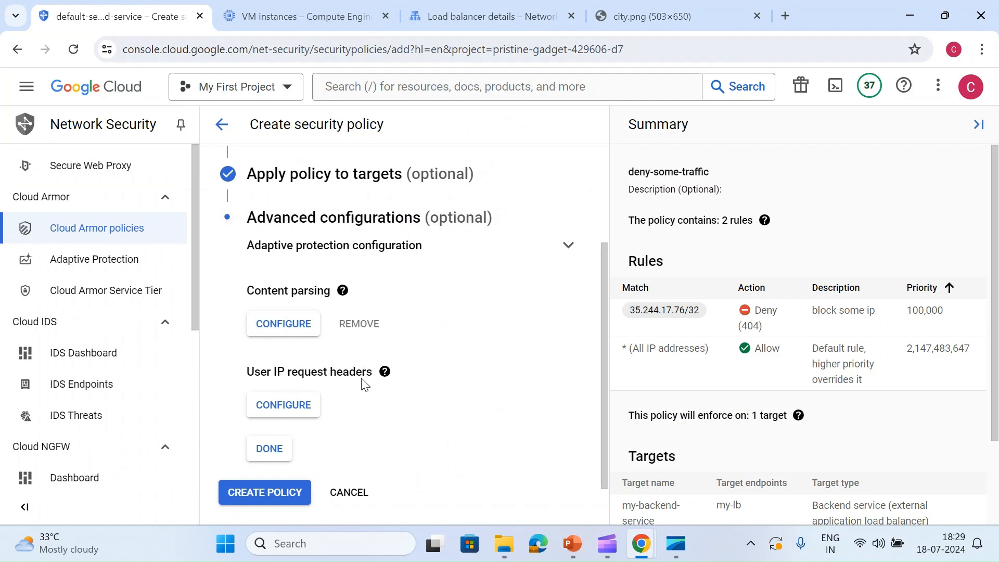
{"action": "left_click", "coordinate": [567, 247]}
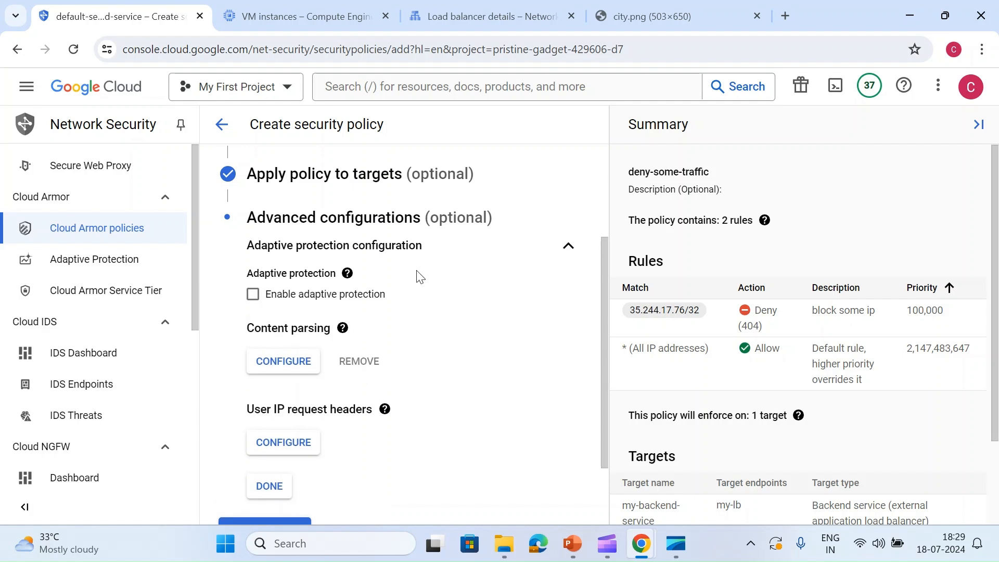
{"action": "left_click", "coordinate": [564, 249]}
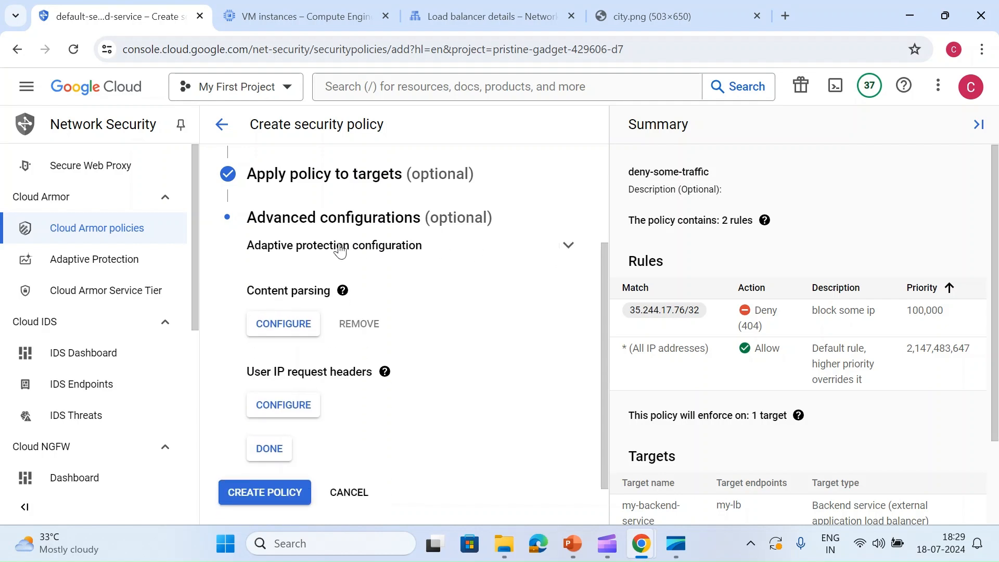
{"action": "left_click", "coordinate": [265, 451]}
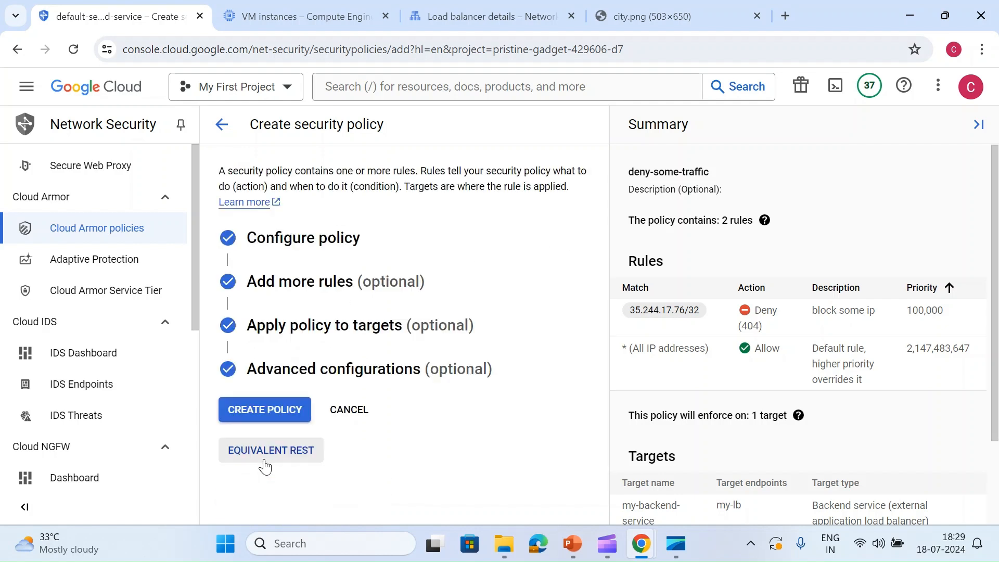
{"action": "left_click", "coordinate": [283, 412]}
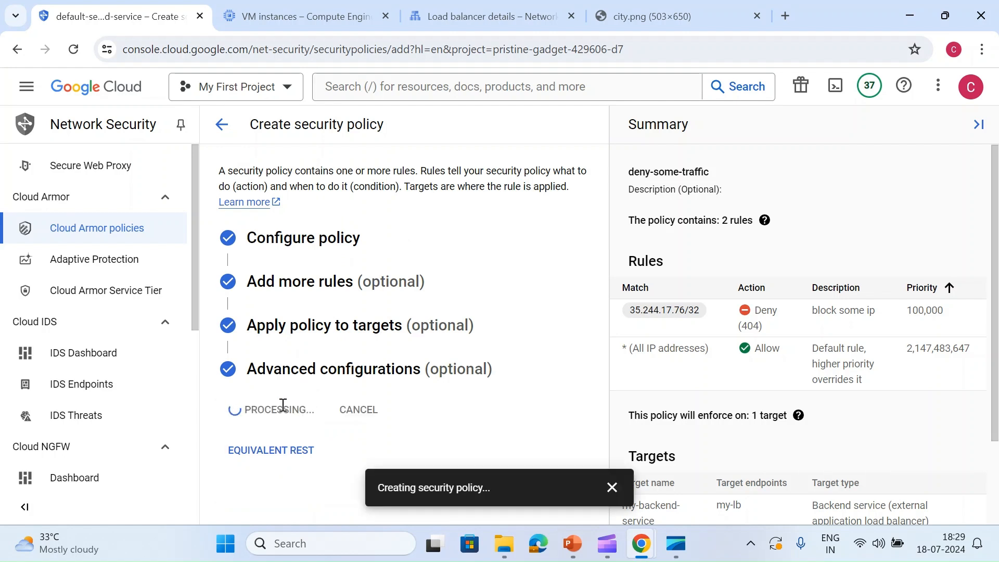
{"action": "left_click", "coordinate": [611, 488]}
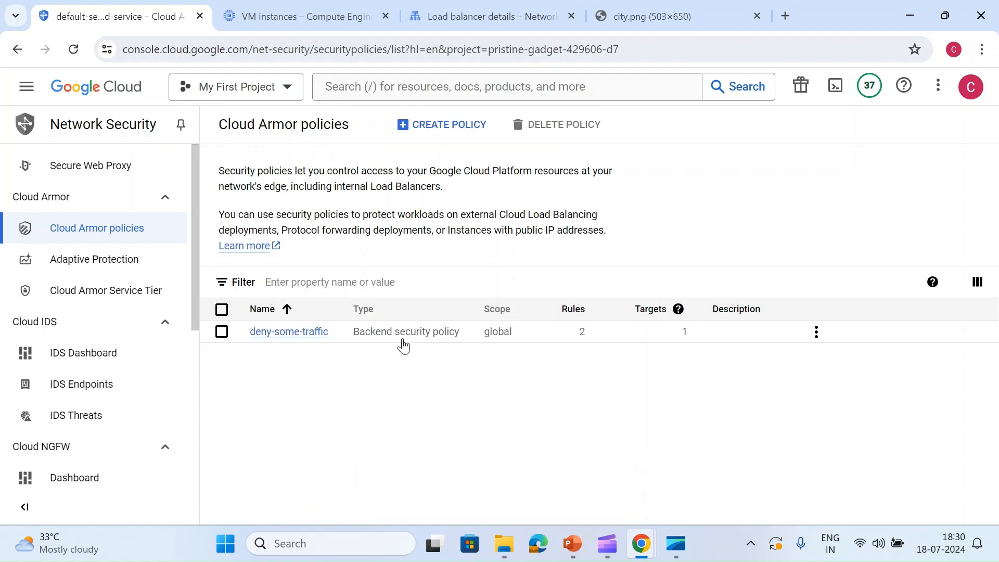
- Open the deny-some-traffic policy's details and review its type, scope and rules
{"action": "left_click", "coordinate": [312, 333]}
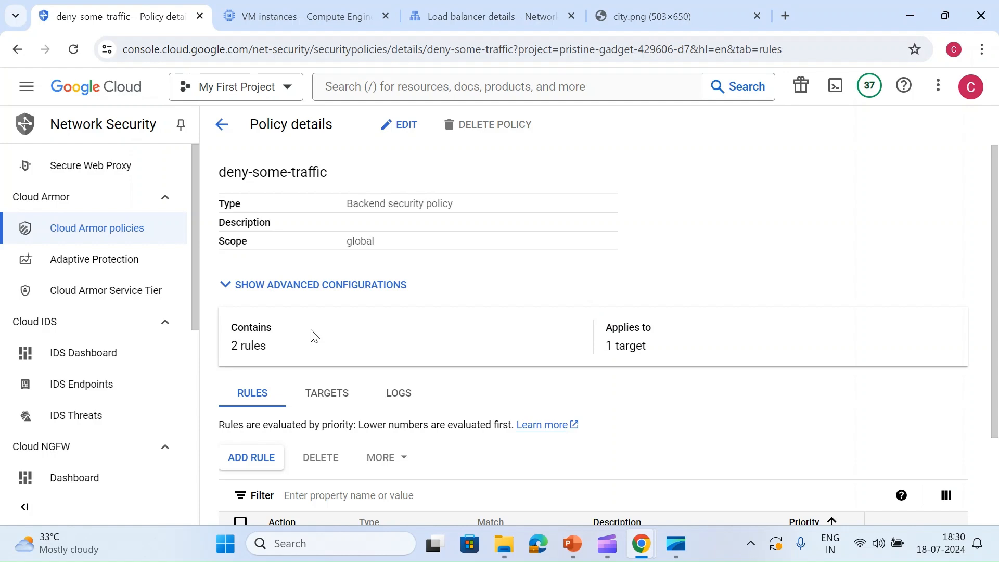
{"action": "left_click_drag", "start_coordinate": [346, 207], "coordinate": [459, 217]}
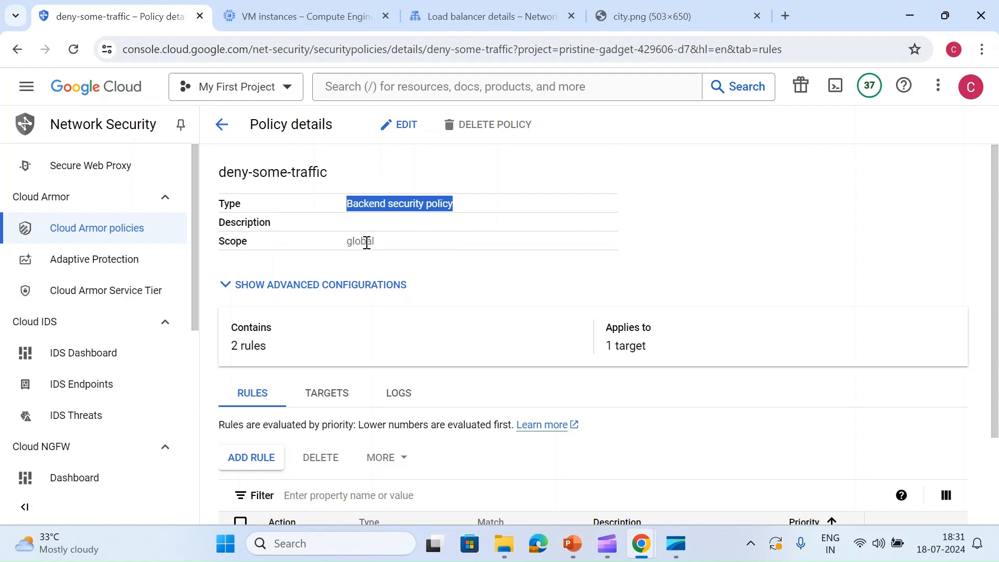
{"action": "scroll", "coordinate": [367, 242], "scroll_direction": "down", "scroll_amount": 2}
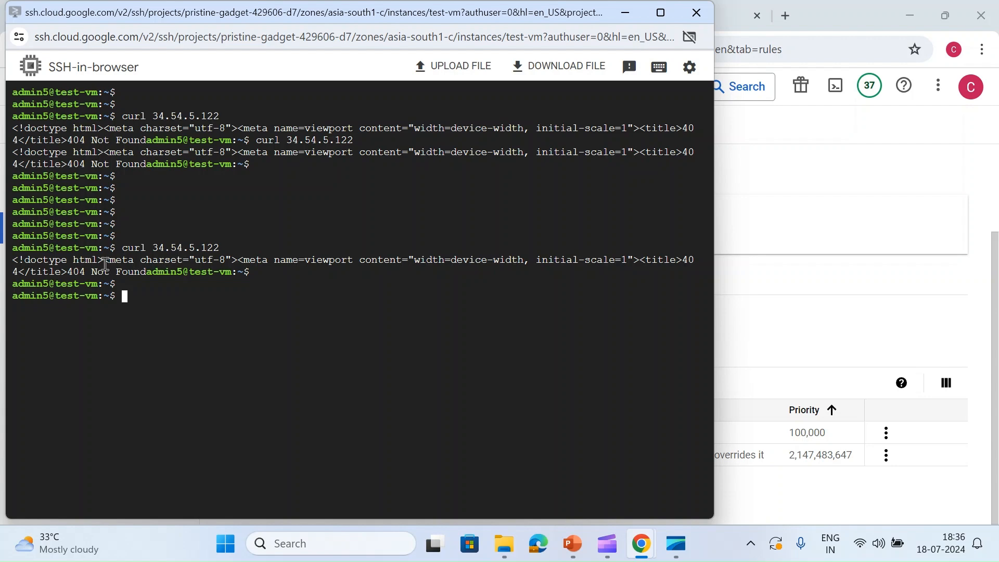
- Request 34.54.5.122 with curl from the test-vm SSH session
{"action": "key", "text": "Return"}
{"action": "key", "text": "Return"}
{"action": "key", "text": "Up"}
{"action": "key", "text": "Return"}
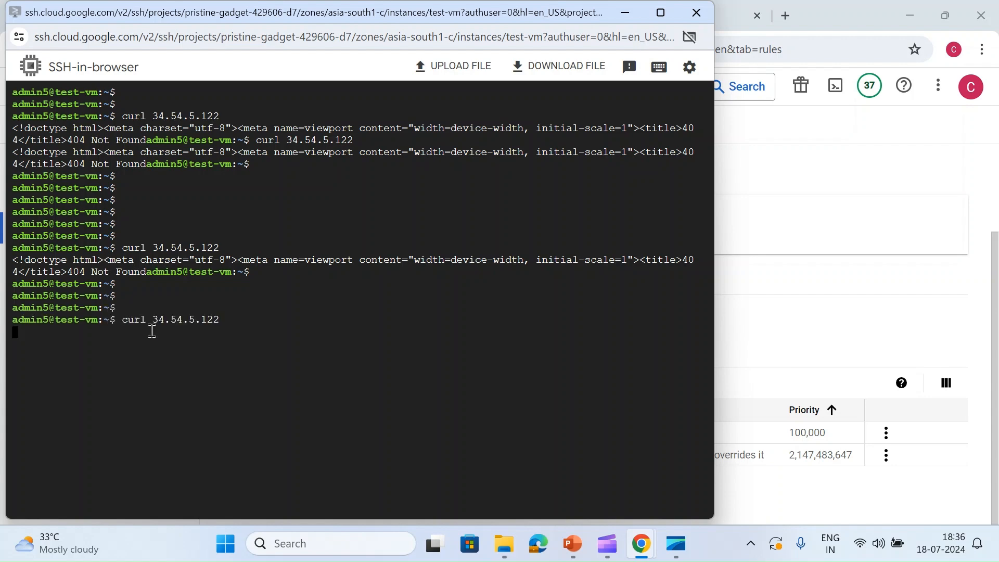
- Switch to the browser, load 34.54.5.122 without the city.png path, and reload the page
{"action": "left_click", "coordinate": [784, 283]}
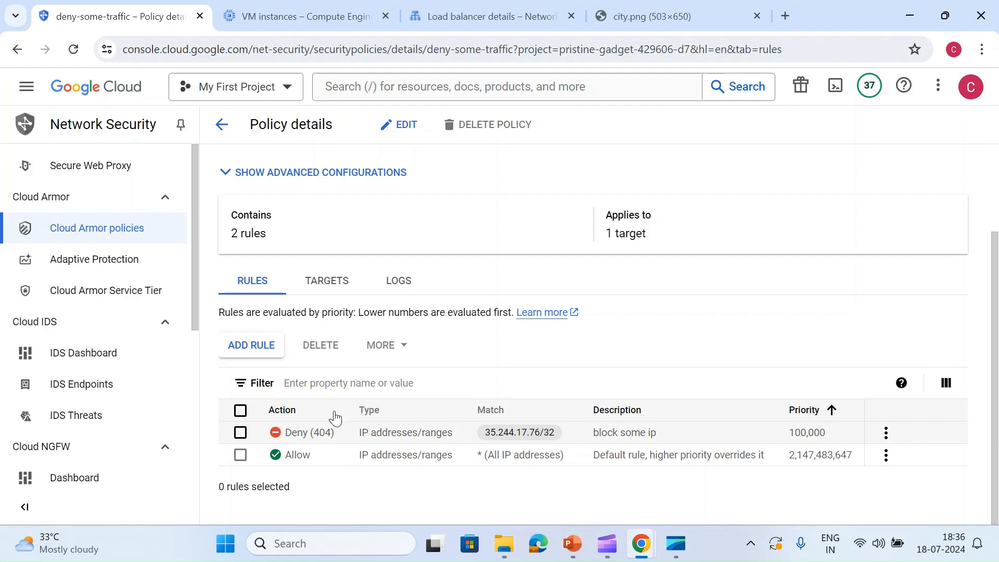
{"action": "left_click", "coordinate": [650, 22]}
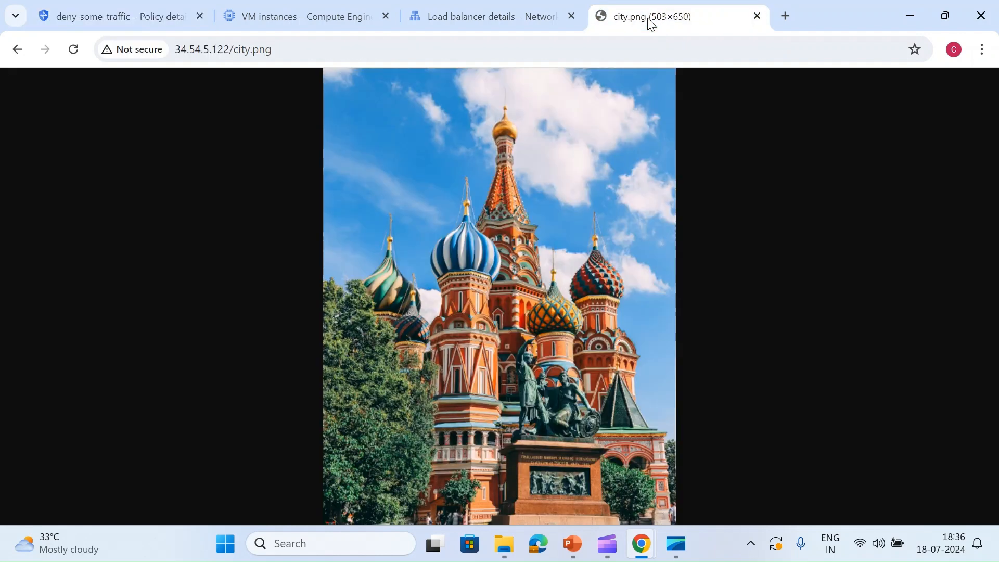
{"action": "left_click", "coordinate": [234, 47]}
{"action": "left_click_drag", "start_coordinate": [233, 47], "coordinate": [331, 58]}
{"action": "key", "text": "BackSpace"}
{"action": "key", "text": "Return"}
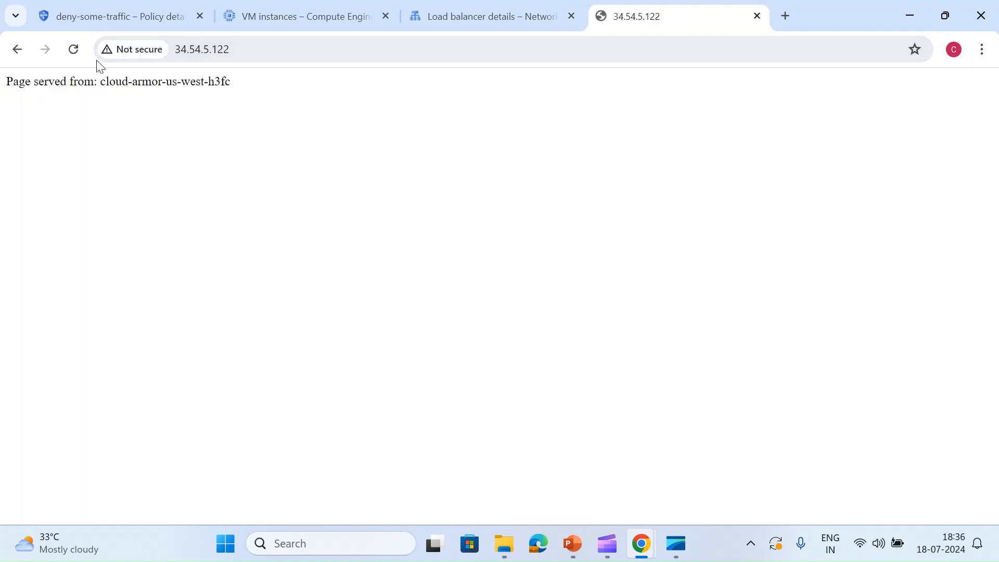
{"action": "left_click", "coordinate": [73, 49]}
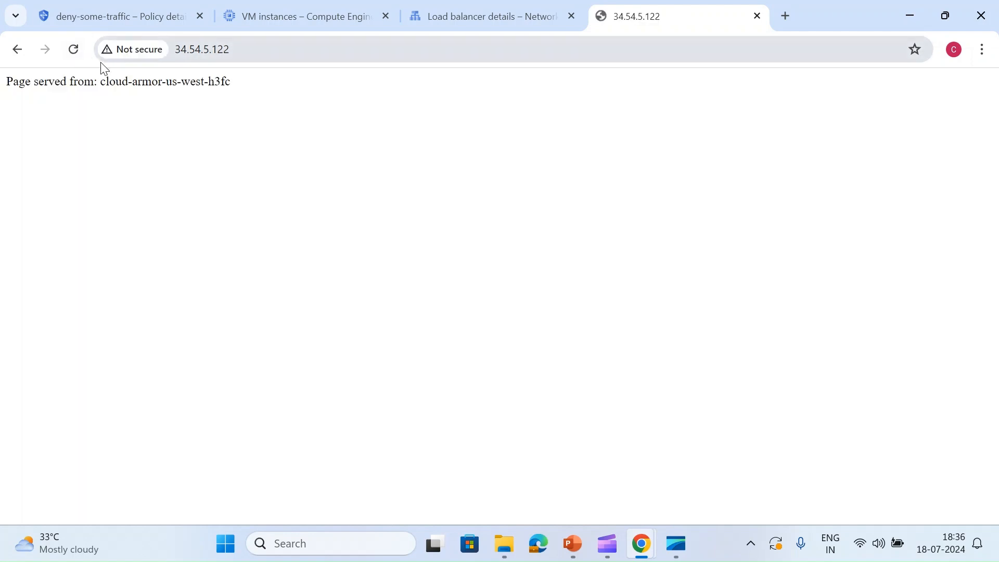
- Return to the test-vm SSH session and request the headers of the bucket image with curl 34.54.5.122/city.png -I
{"action": "key", "text": "alt+Tab"}
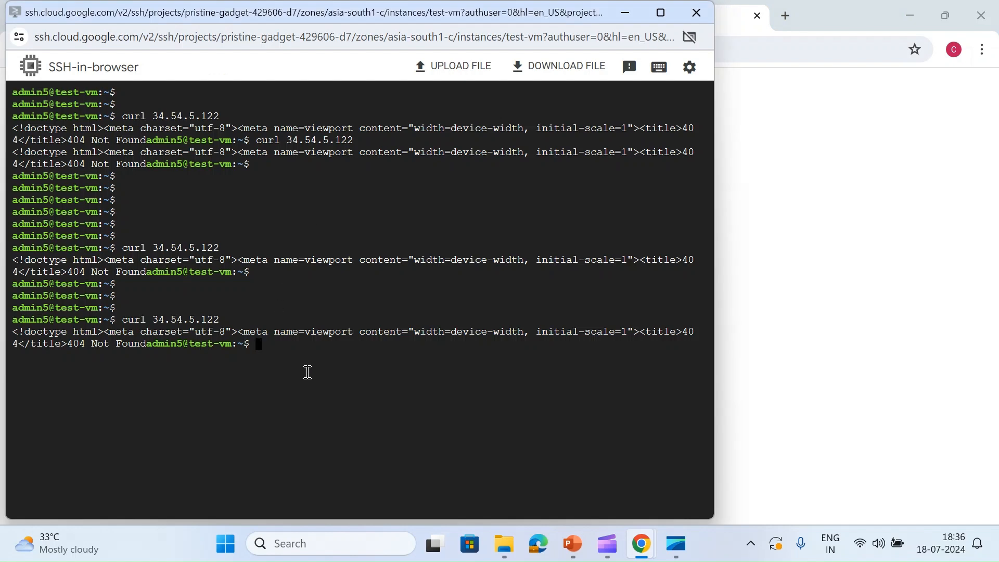
{"action": "key", "text": "Return"}
{"action": "key", "text": "Return"}
{"action": "key", "text": "Up"}
{"action": "type", "text": "/"}
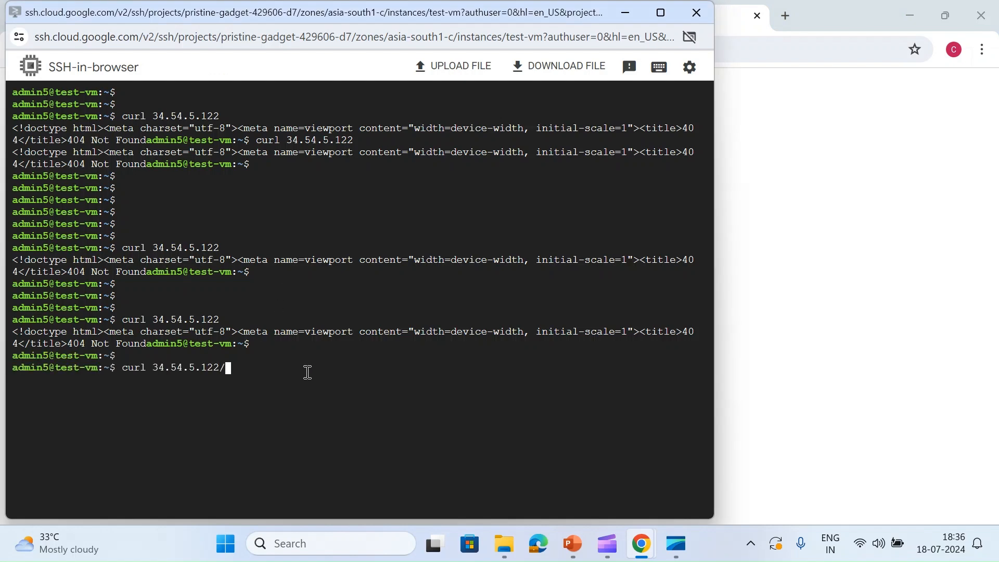
{"action": "type", "text": "city.png -I"}
{"action": "key", "text": "Return"}
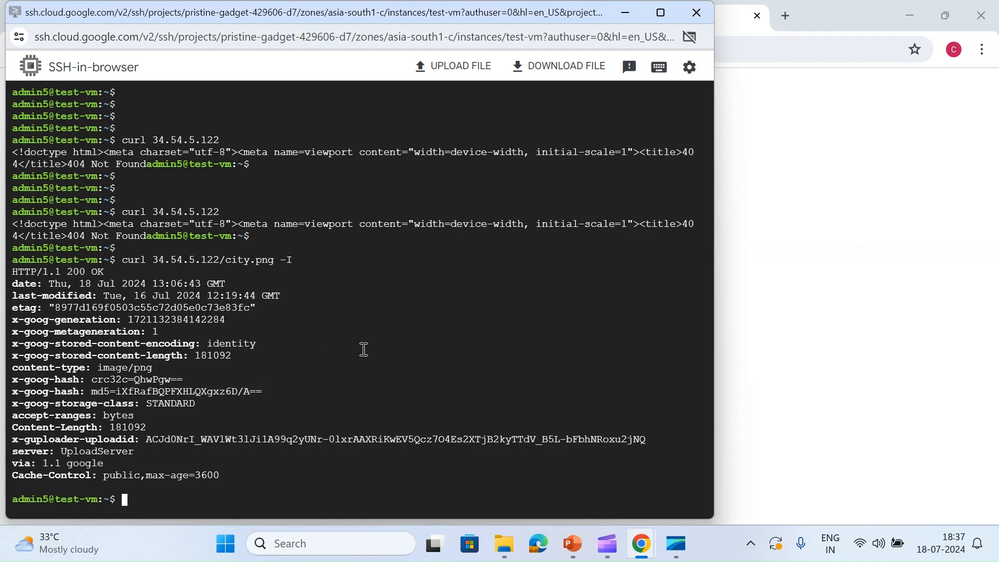
- Run the header-only curl request for city.png once more on test-vm
{"action": "key", "text": "Return"}
{"action": "key", "text": "Return"}
{"action": "key", "text": "Up"}
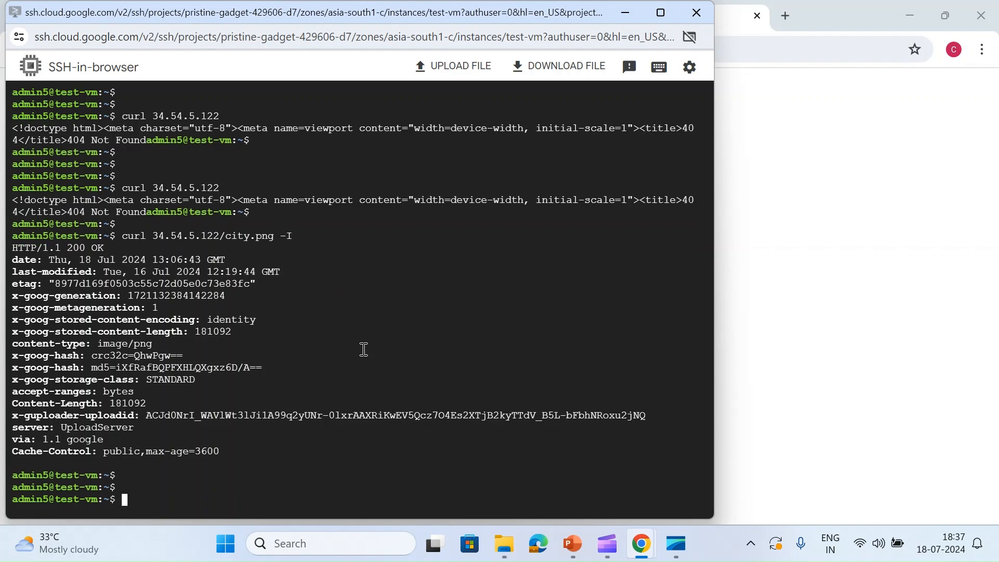
{"action": "key", "text": "Return"}
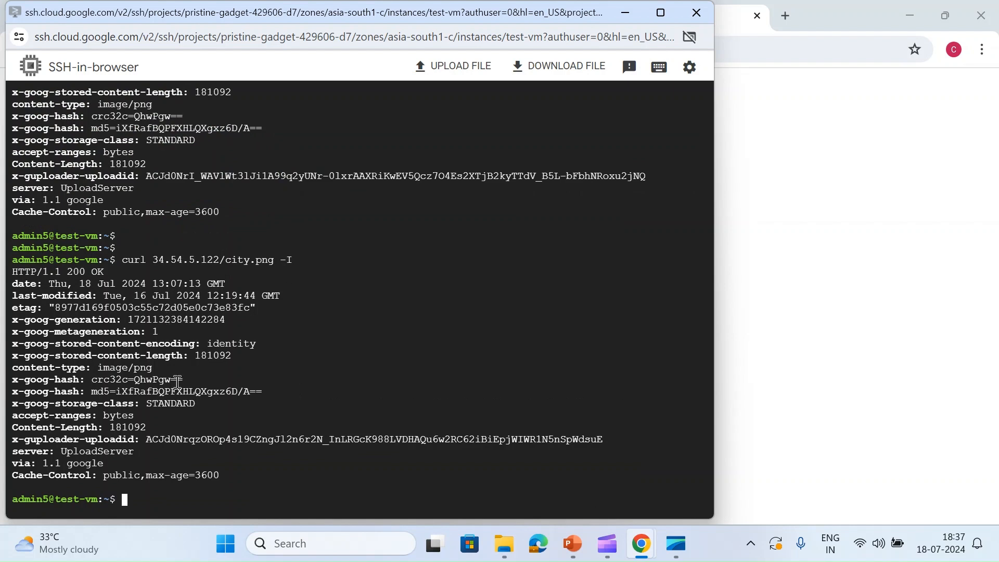
- Reduce the recalled command to curl 34.54.5.122, dropping the city.png path and -I option, and run it
{"action": "key", "text": "Return"}
{"action": "key", "text": "Return"}
{"action": "key", "text": "Up"}
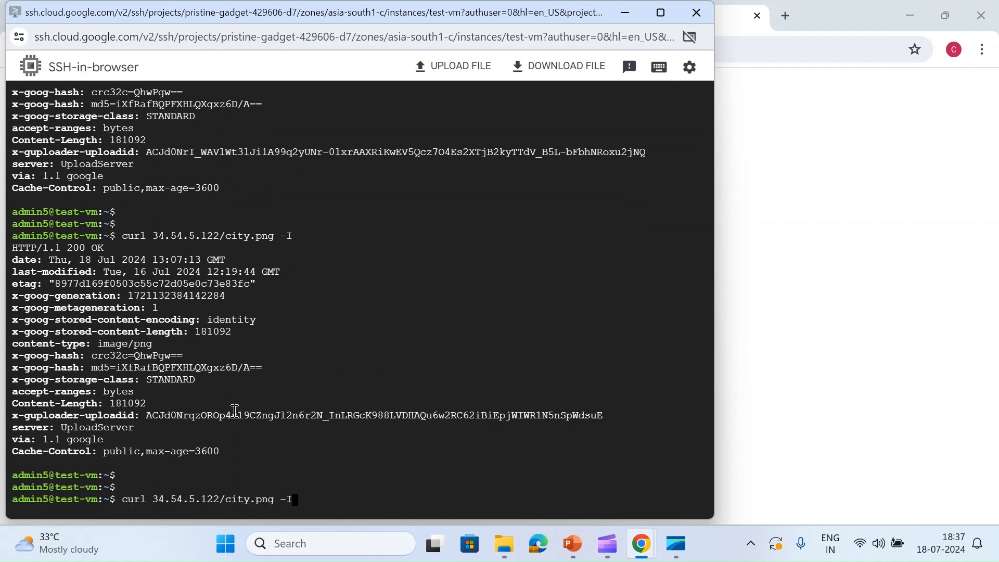
{"action": "key", "text": "BackSpace"}
{"action": "key", "text": "BackSpace"}
{"action": "key", "text": "BackSpace"}
{"action": "key", "text": "BackSpace"}
{"action": "key", "text": "BackSpace"}
{"action": "key", "text": "BackSpace"}
{"action": "key", "text": "BackSpace"}
{"action": "key", "text": "BackSpace"}
{"action": "key", "text": "BackSpace"}
{"action": "key", "text": "BackSpace"}
{"action": "key", "text": "BackSpace"}
{"action": "key", "text": "BackSpace"}
{"action": "key", "text": "Return"}
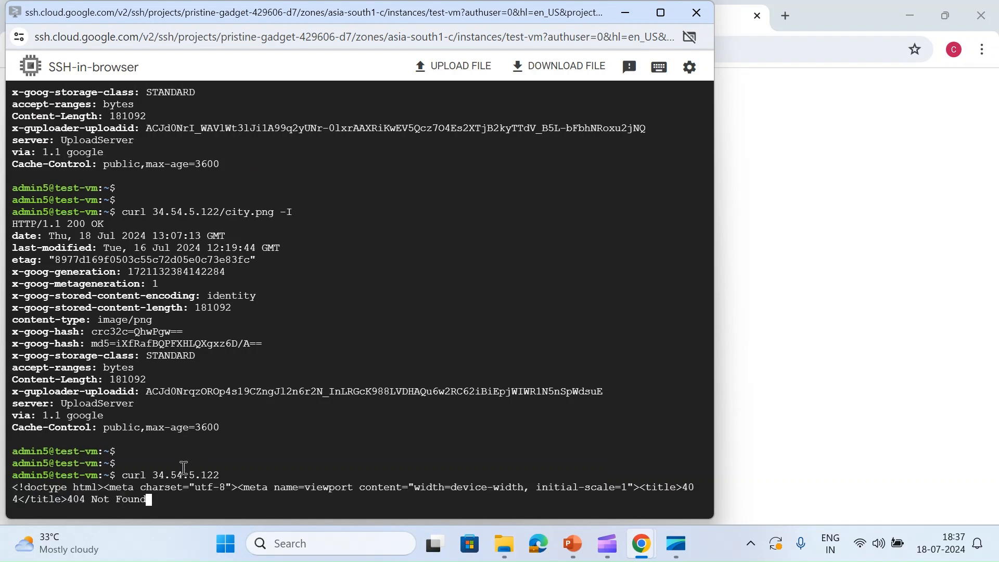
{"action": "key", "text": "Return"}
{"action": "key", "text": "Return"}
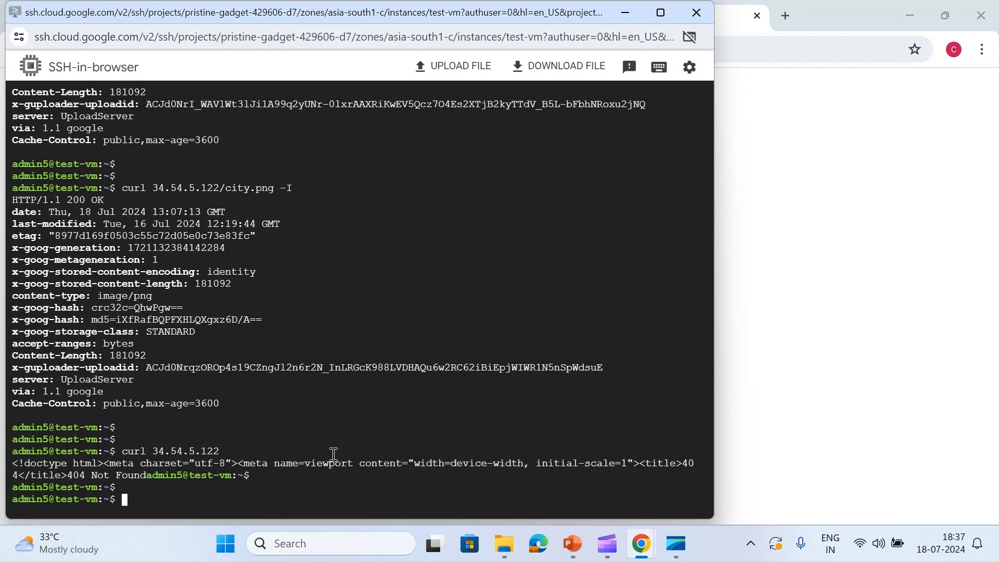
- Request the arbitrary path 34.54.5.122/dsvdsv with curl on test-vm, running the command twice
{"action": "key", "text": "Return"}
{"action": "key", "text": "Return"}
{"action": "key", "text": "Return"}
{"action": "key", "text": "Return"}
{"action": "key", "text": "Return"}
{"action": "key", "text": "Return"}
{"action": "key", "text": "Return"}
{"action": "key", "text": "Up"}
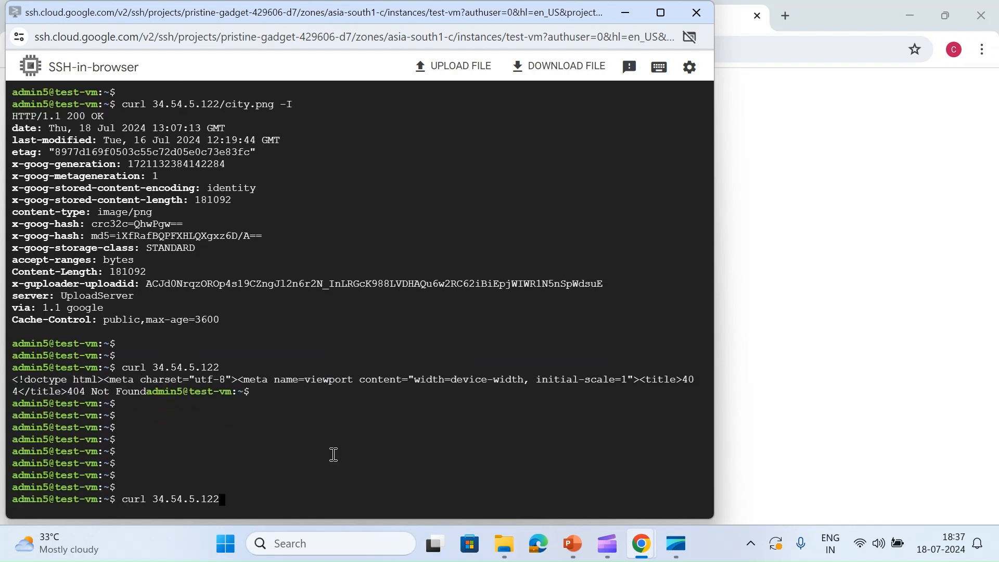
{"action": "type", "text": "/dsvdsv"}
{"action": "key", "text": "Return"}
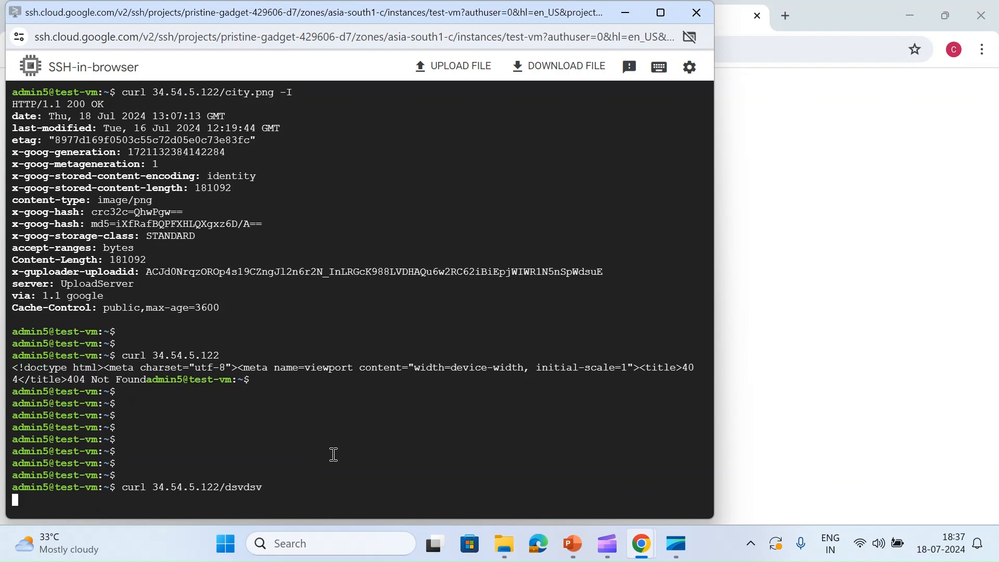
{"action": "key", "text": "Return"}
{"action": "key", "text": "Up"}
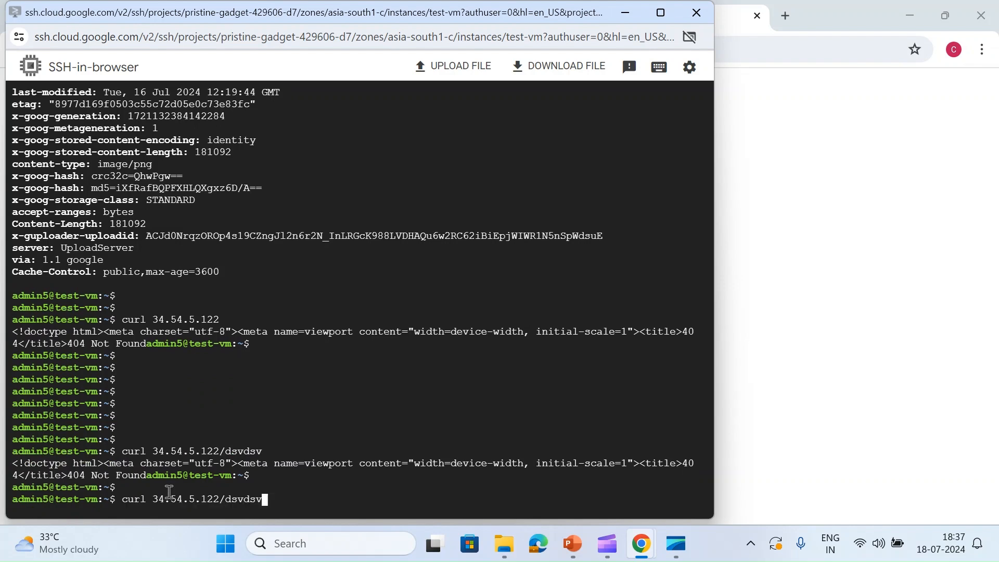
{"action": "key", "text": "Return"}
- Check in the my-lb load balancer details which backend the /city.png routing rule uses
{"action": "left_click", "coordinate": [734, 310]}
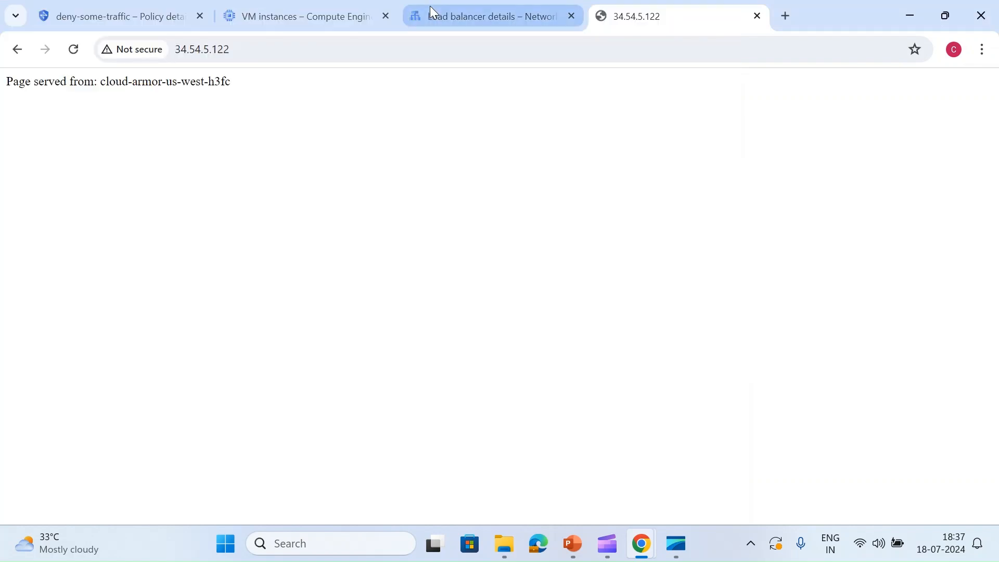
{"action": "left_click", "coordinate": [435, 15]}
{"action": "scroll", "coordinate": [464, 292], "scroll_direction": "up", "scroll_amount": 3}
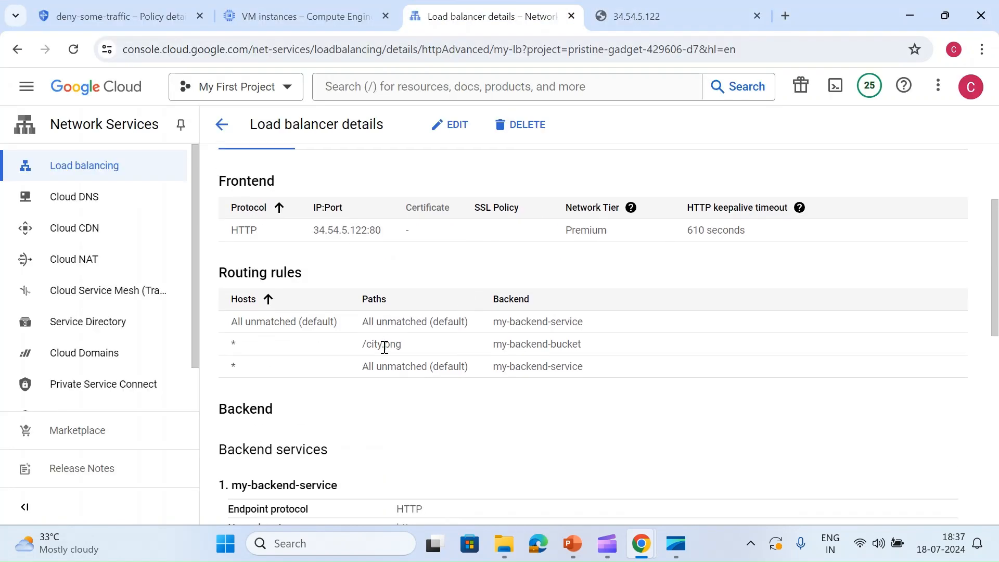
{"action": "left_click_drag", "start_coordinate": [355, 347], "coordinate": [411, 347]}
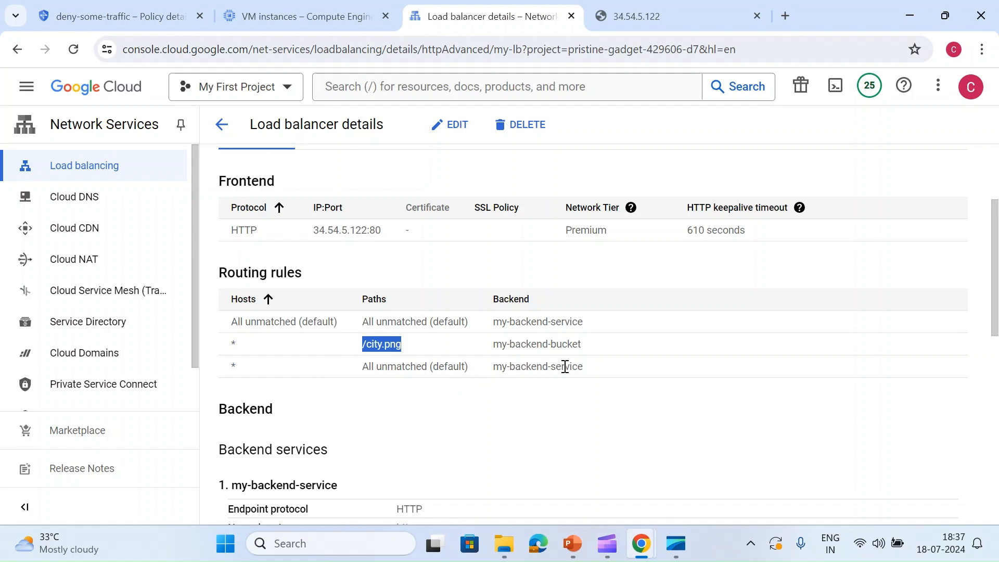
- Go back to the test-vm SSH session and rerun the curl request for the /dsvdsv path
{"action": "key", "text": "alt+Tab"}
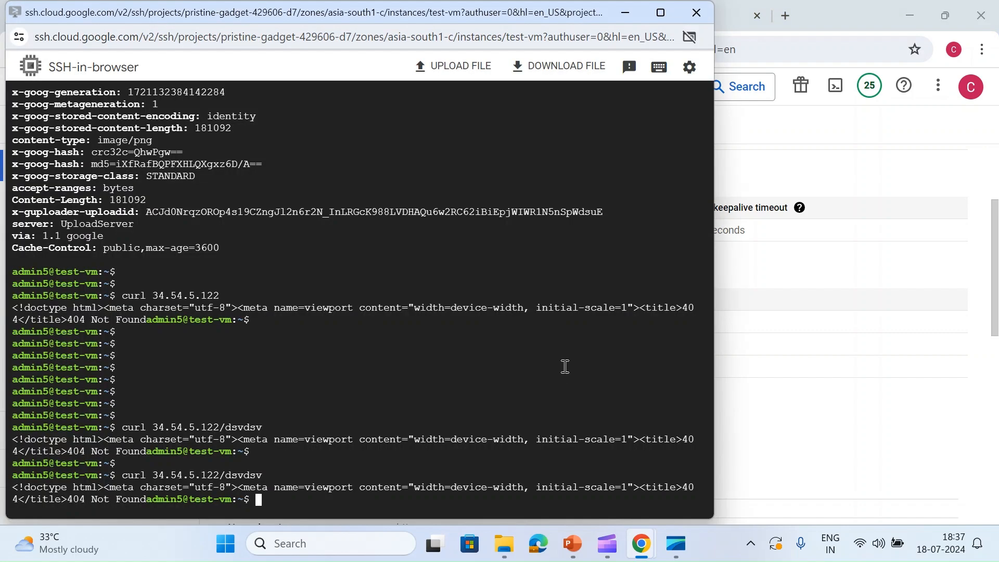
{"action": "key", "text": "Up"}
{"action": "key", "text": "Return"}
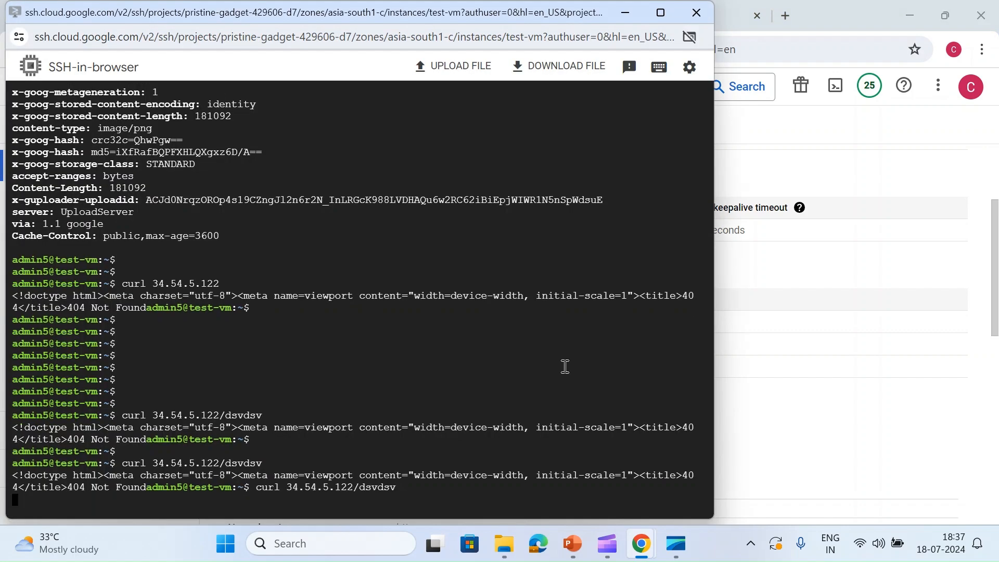
- Replace the dsvdsv path in the curl command with /city.png -I and run it
{"action": "key", "text": "Up"}
{"action": "key", "text": "BackSpace"}
{"action": "key", "text": "BackSpace"}
{"action": "key", "text": "BackSpace"}
{"action": "key", "text": "BackSpace"}
{"action": "key", "text": "BackSpace"}
{"action": "key", "text": "BackSpace"}
{"action": "key", "text": "BackSpace"}
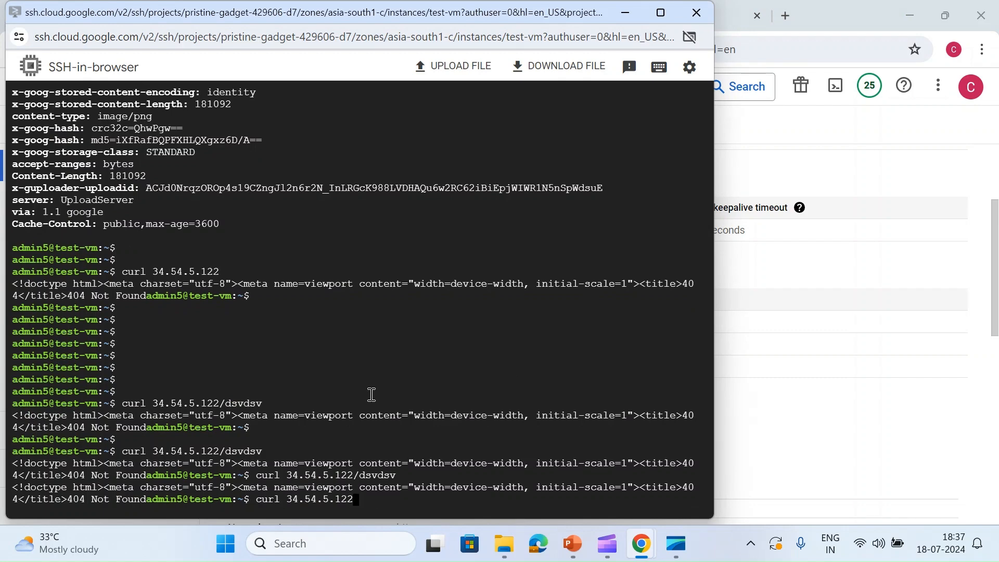
{"action": "type", "text": "/city.png -I"}
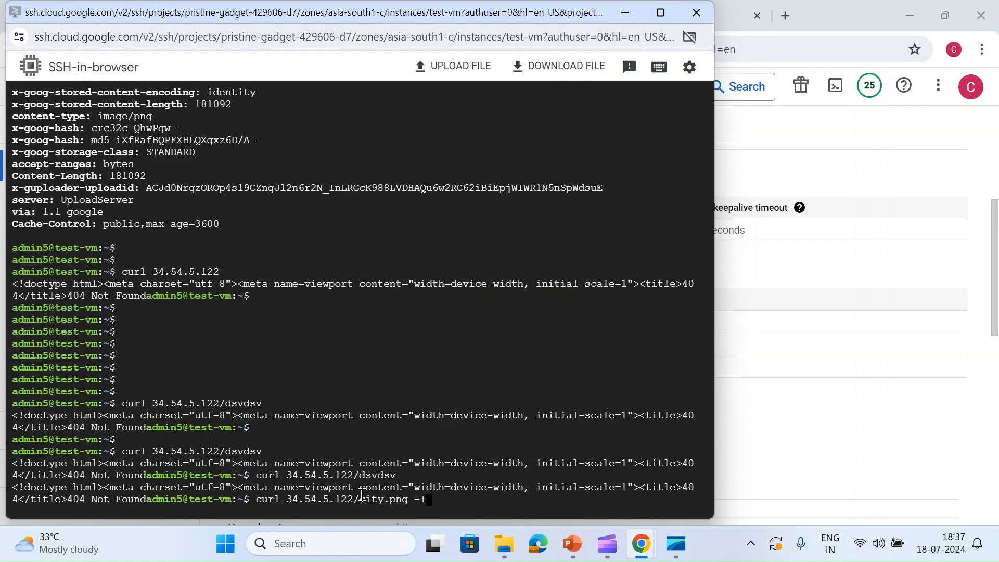
{"action": "key", "text": "Return"}
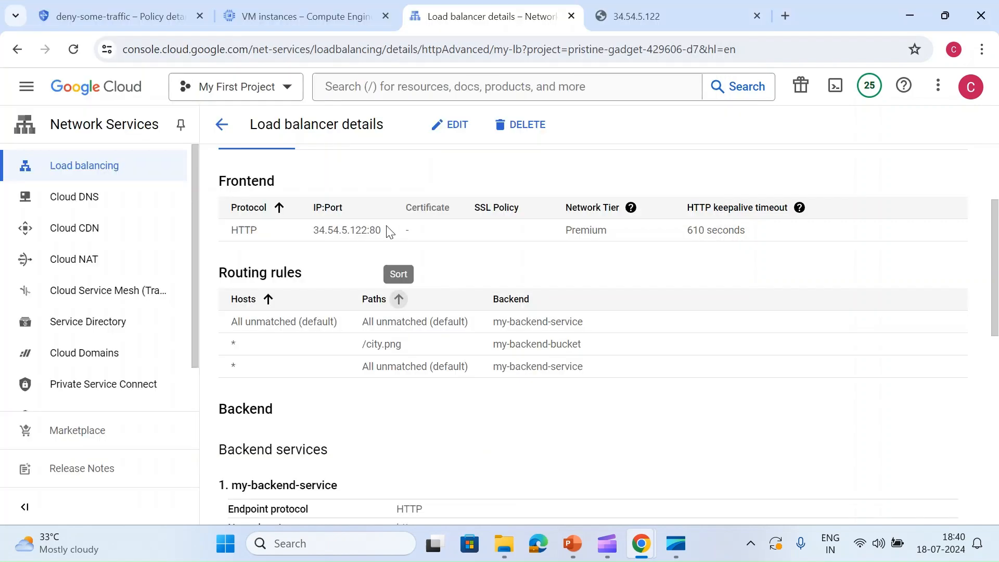
- Start a new basic-mode rule on the deny-some-traffic policy and set its match to the local machine's public IP, 129.41.59.2/32
{"action": "scroll", "coordinate": [389, 233], "scroll_direction": "up", "scroll_amount": 2}
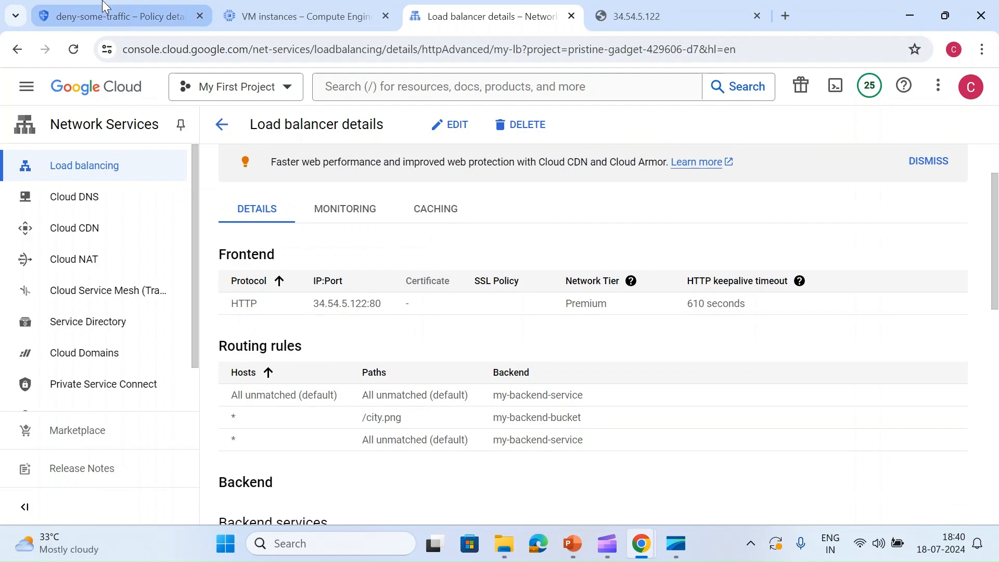
{"action": "left_click", "coordinate": [104, 6]}
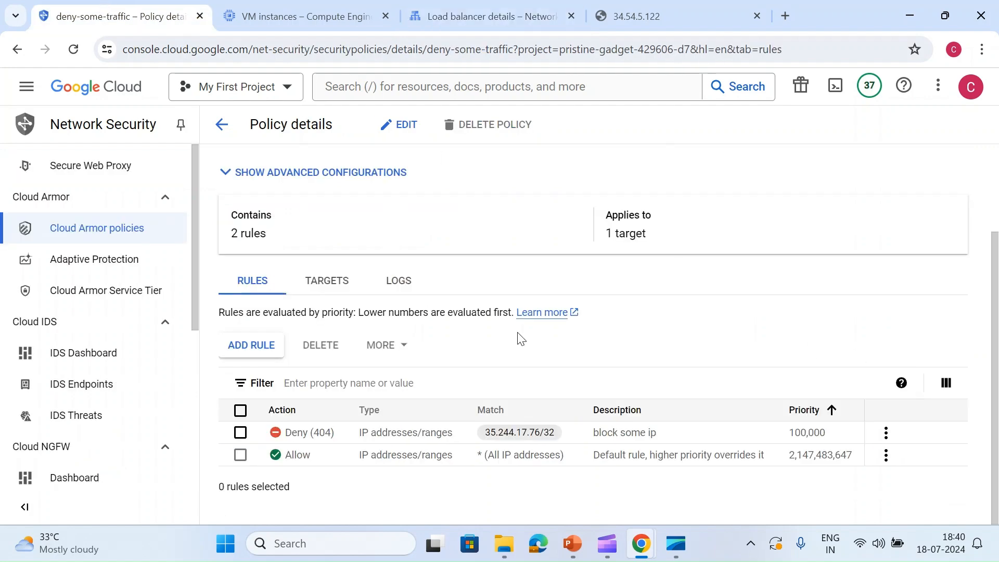
{"action": "left_click", "coordinate": [254, 352]}
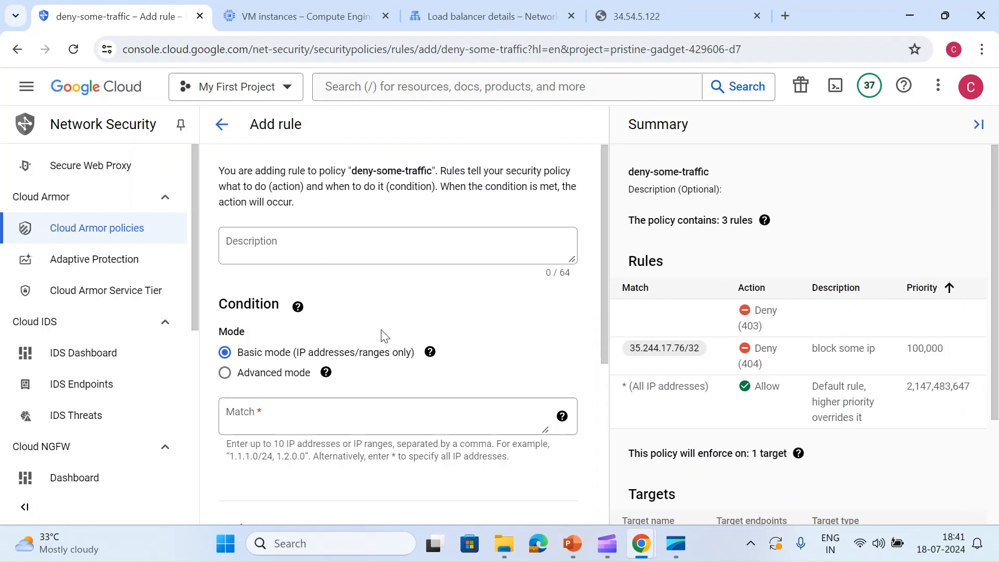
{"action": "scroll", "coordinate": [381, 334], "scroll_direction": "down", "scroll_amount": 2}
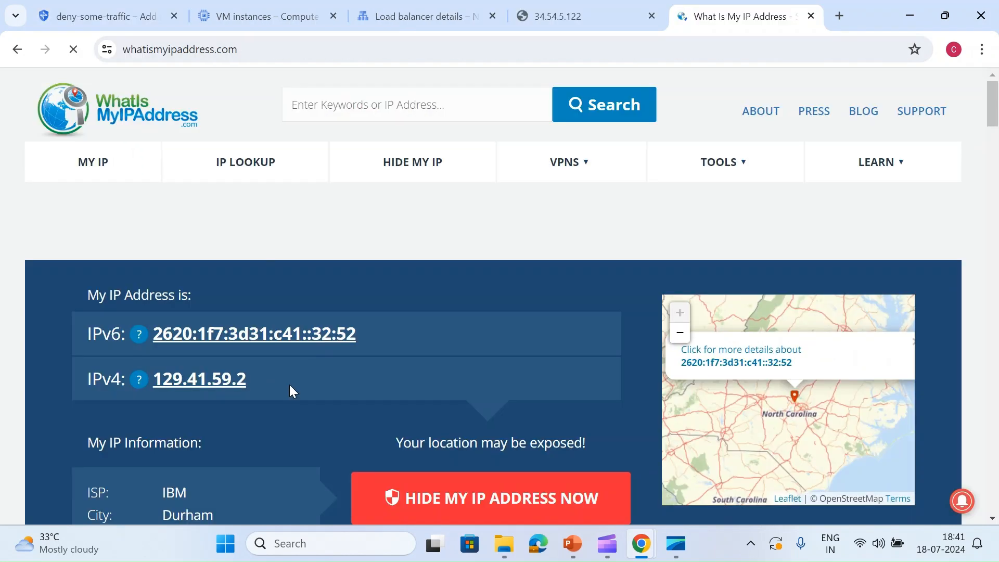
{"action": "left_click_drag", "start_coordinate": [290, 388], "coordinate": [151, 387]}
{"action": "key", "text": "ctrl+c"}
{"action": "left_click", "coordinate": [232, 6]}
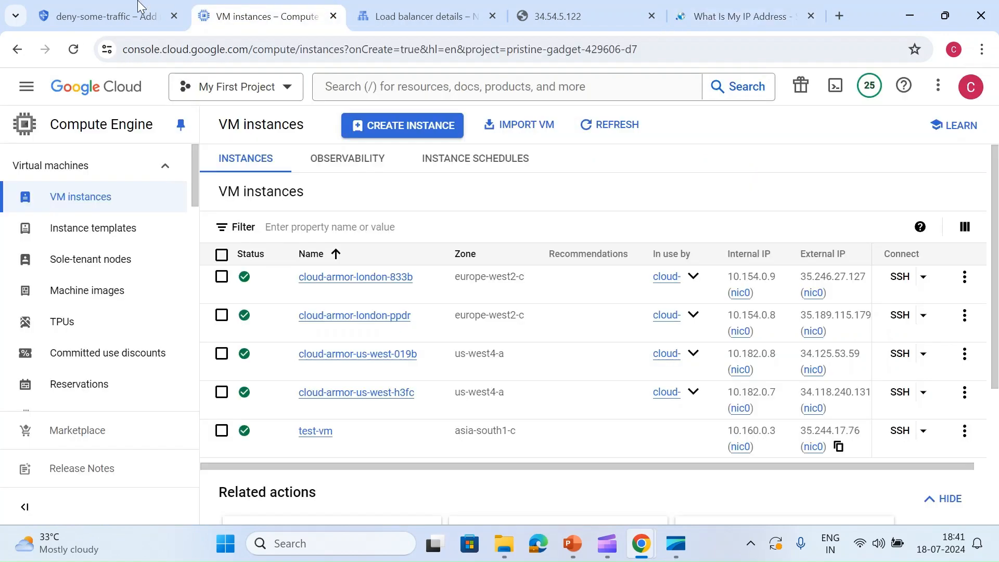
{"action": "left_click", "coordinate": [104, 16]}
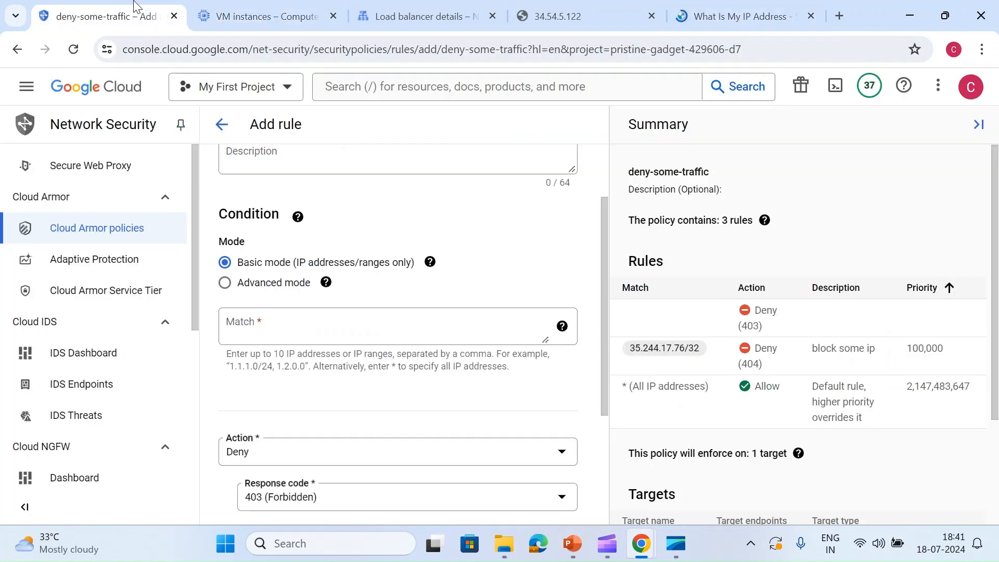
{"action": "left_click", "coordinate": [285, 325]}
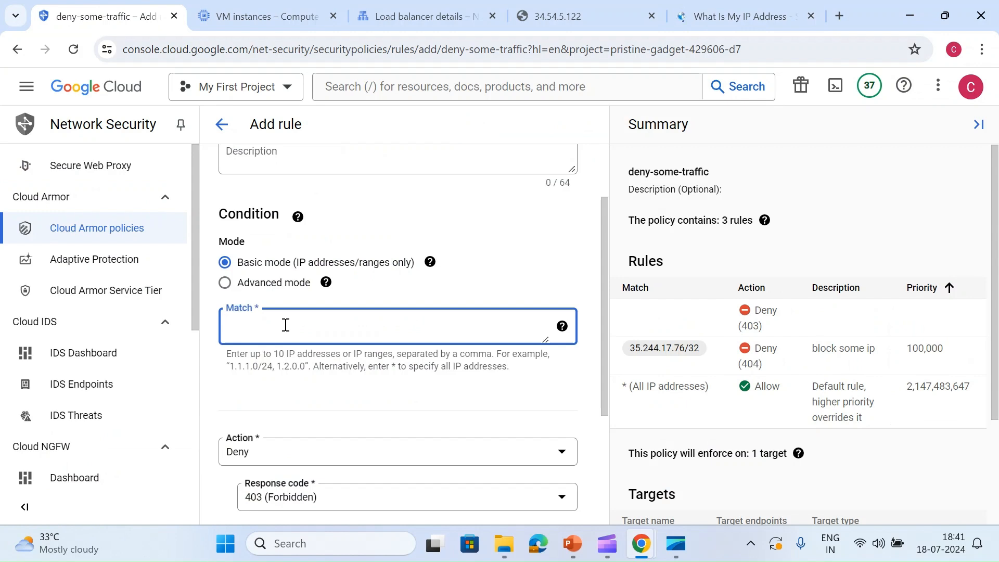
{"action": "key", "text": "ctrl+v"}
{"action": "type", "text": "/32"}
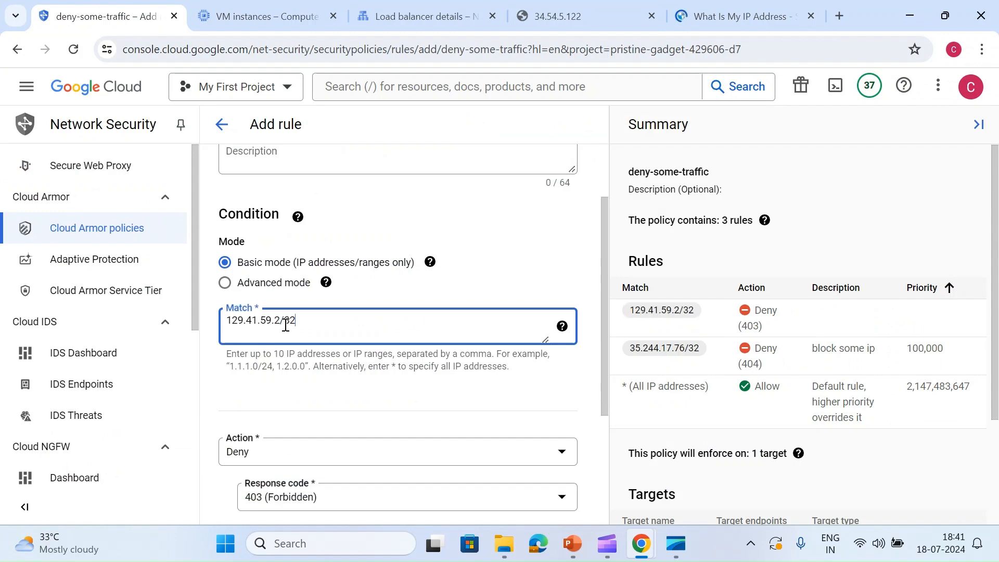
- Set the new rule's action to Throttle and keep Deny (429) as its exceed action
{"action": "scroll", "coordinate": [285, 325], "scroll_direction": "down", "scroll_amount": 3}
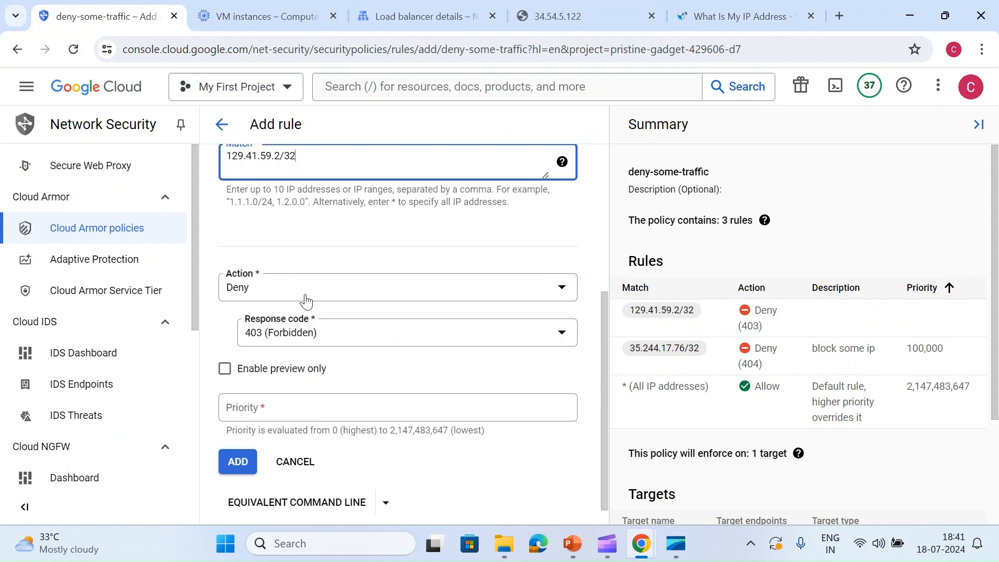
{"action": "left_click", "coordinate": [311, 282]}
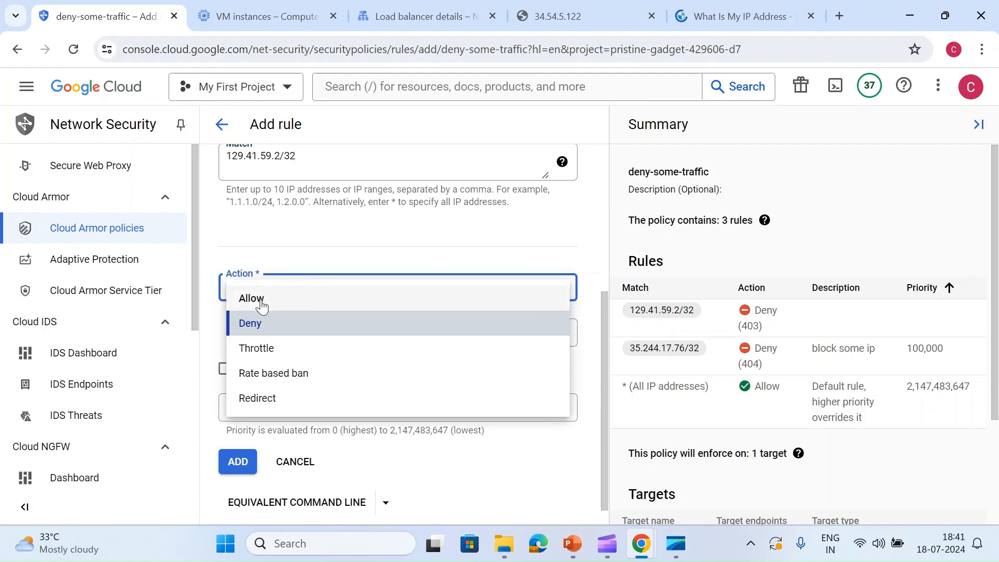
{"action": "left_click", "coordinate": [289, 359]}
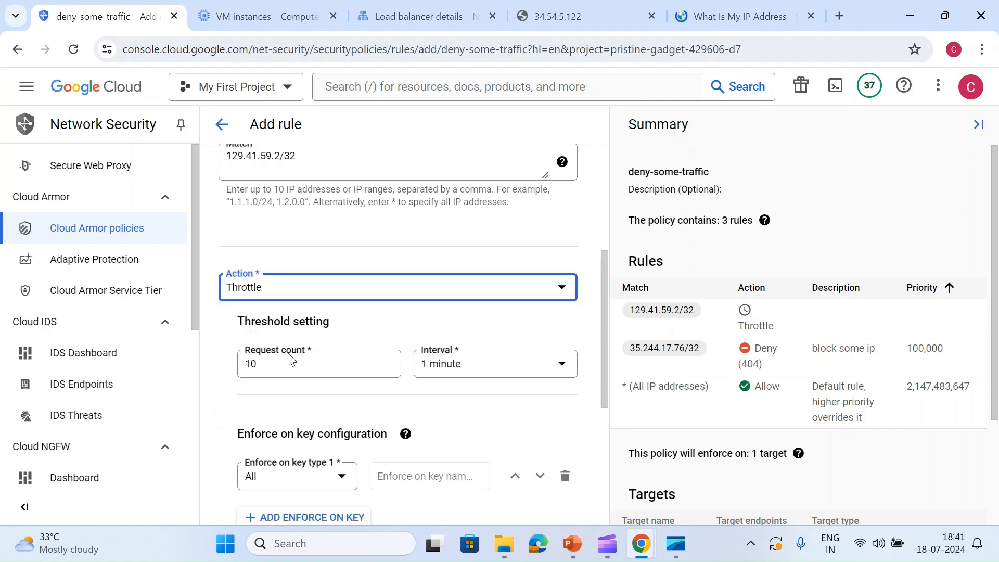
{"action": "scroll", "coordinate": [289, 359], "scroll_direction": "down", "scroll_amount": 1}
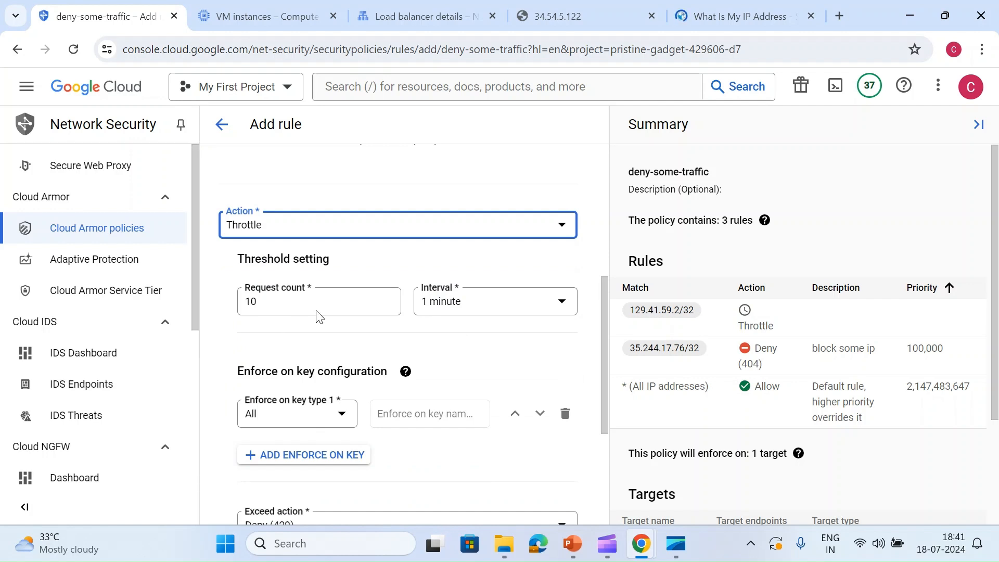
{"action": "scroll", "coordinate": [372, 323], "scroll_direction": "down", "scroll_amount": 4}
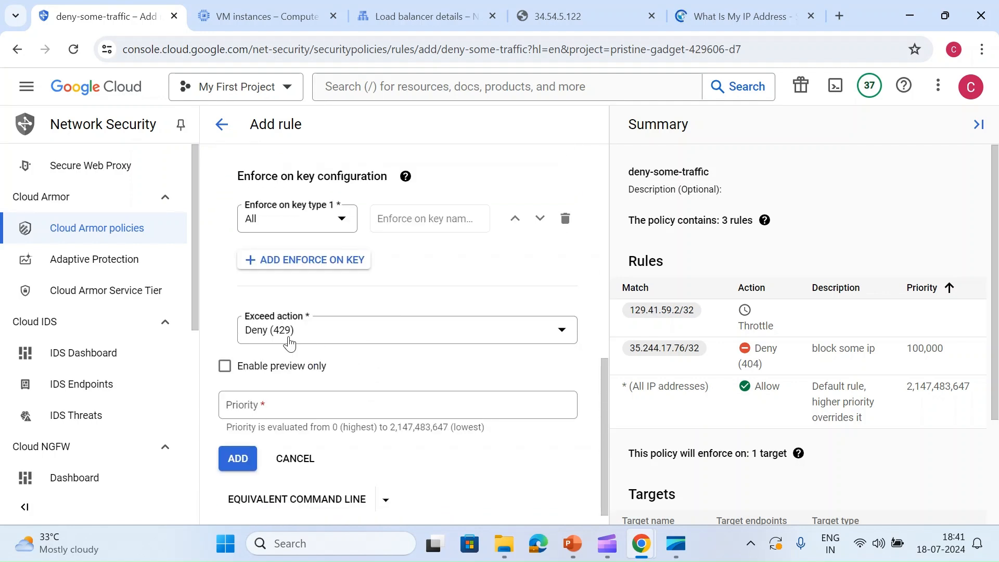
{"action": "left_click", "coordinate": [341, 341]}
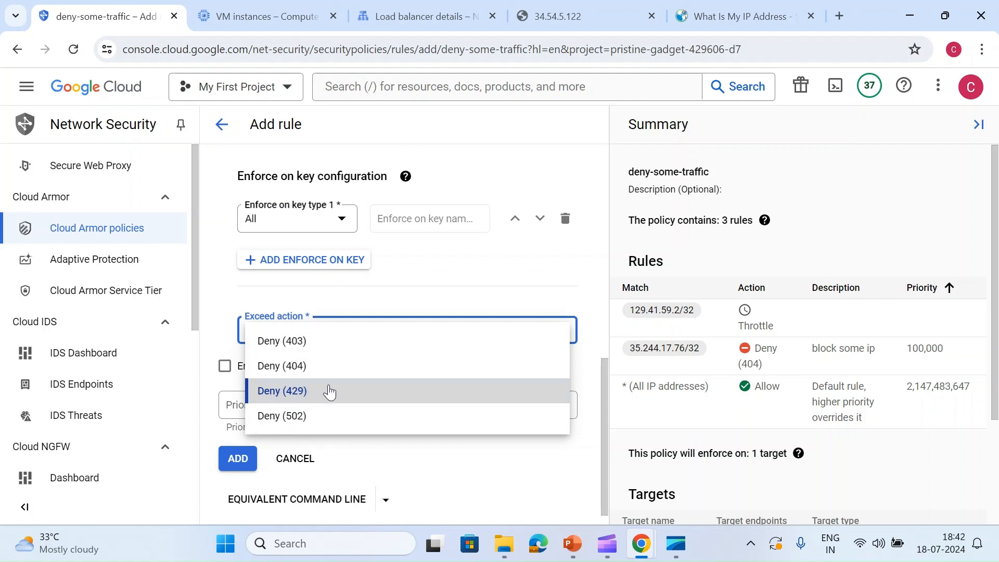
{"action": "left_click", "coordinate": [420, 277]}
{"action": "scroll", "coordinate": [422, 278], "scroll_direction": "up", "scroll_amount": 3}
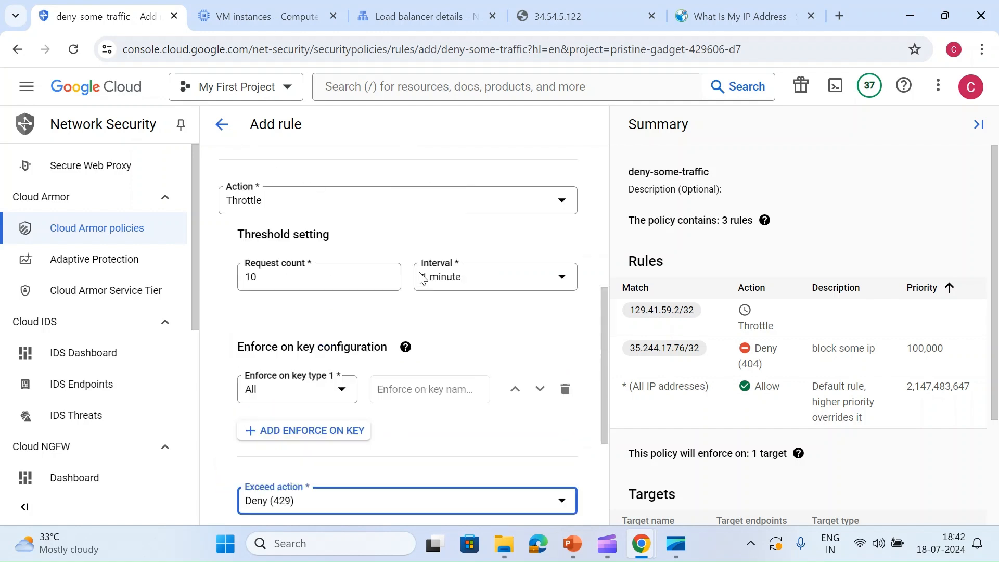
- Set the throttle threshold to a request count of 5 and keep the 1 minute interval
{"action": "double_click", "coordinate": [296, 274]}
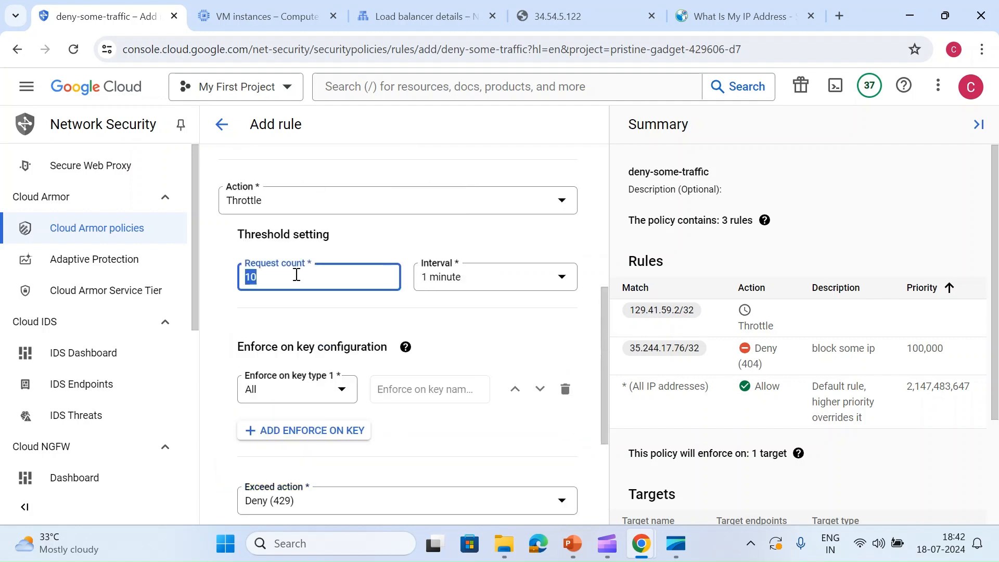
{"action": "type", "text": "5"}
{"action": "left_click", "coordinate": [277, 309]}
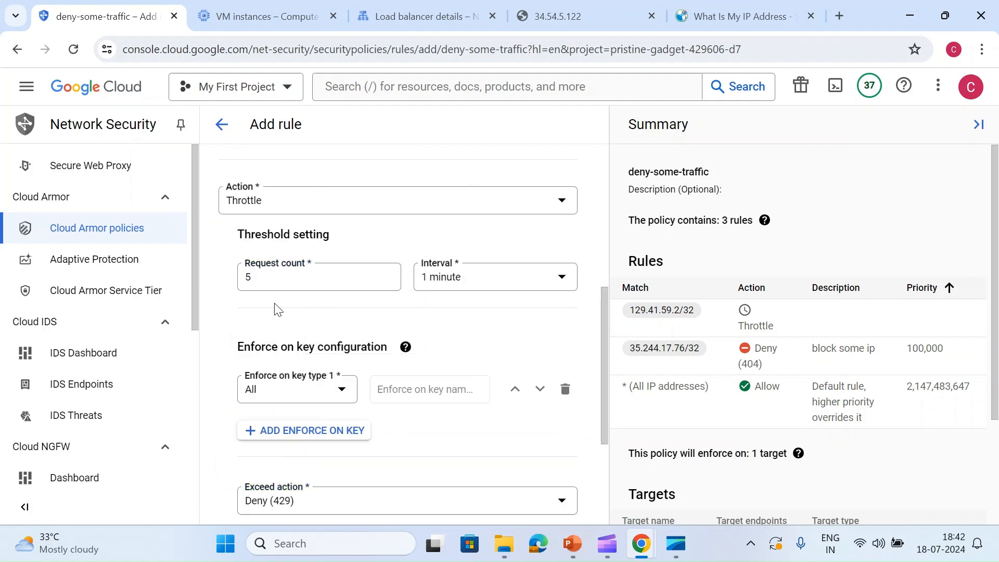
{"action": "right_click", "coordinate": [278, 309]}
{"action": "left_click", "coordinate": [561, 280]}
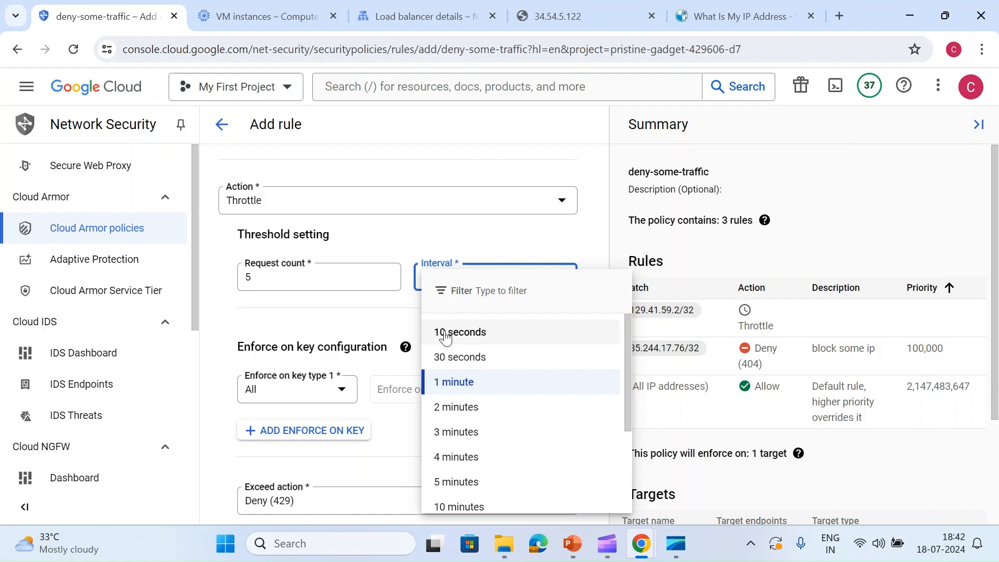
{"action": "scroll", "coordinate": [446, 337], "scroll_direction": "down", "scroll_amount": 3}
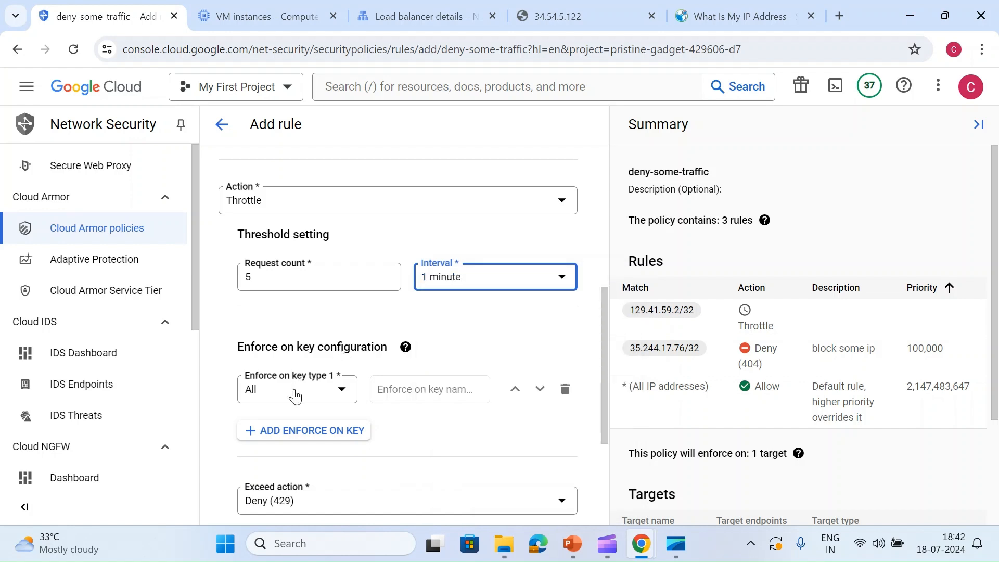
- Try IP address, HTTP header and Region code as the rule's enforce-on key type, ending on IP address
{"action": "left_click", "coordinate": [295, 390]}
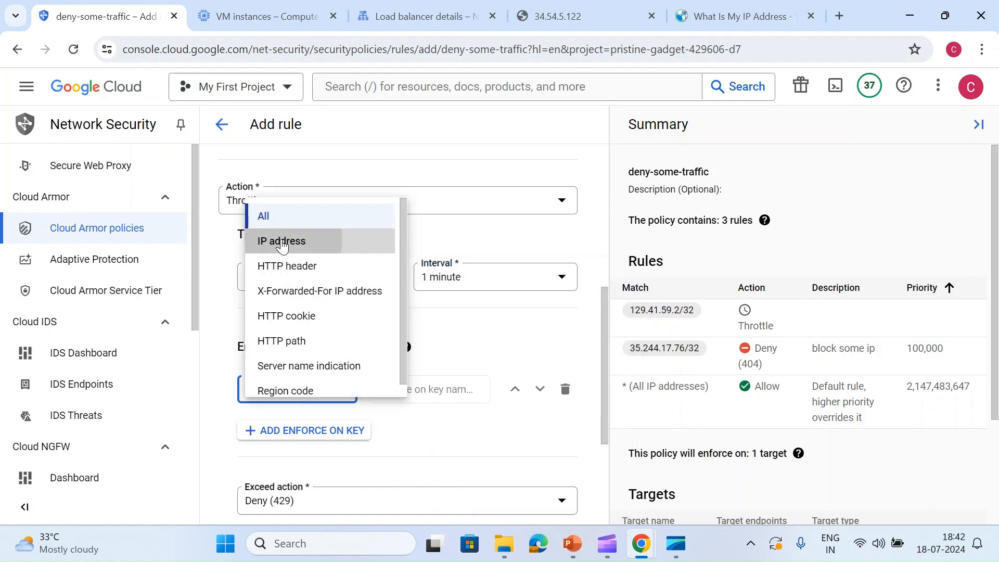
{"action": "left_click", "coordinate": [283, 247]}
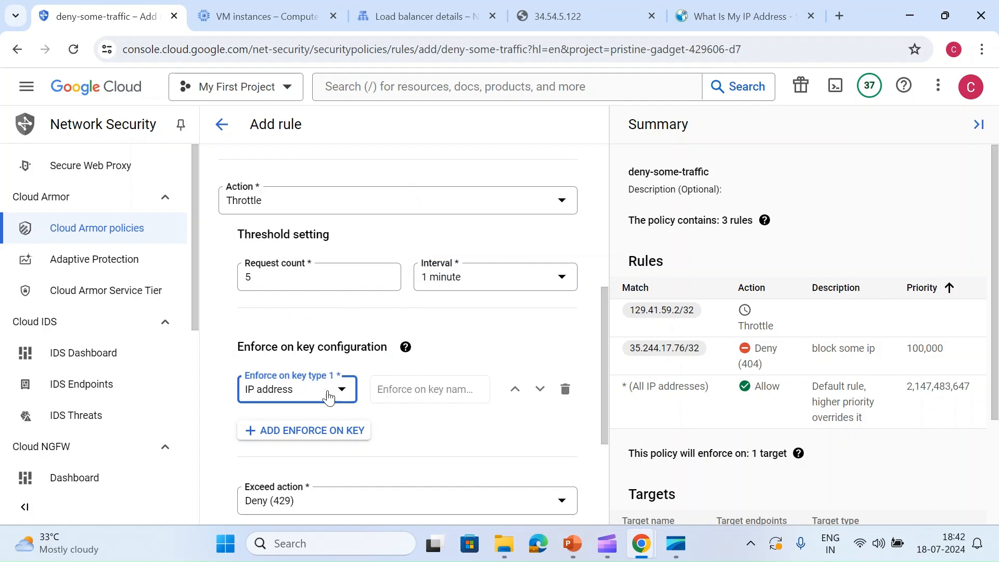
{"action": "left_click", "coordinate": [328, 398]}
{"action": "left_click", "coordinate": [293, 265]}
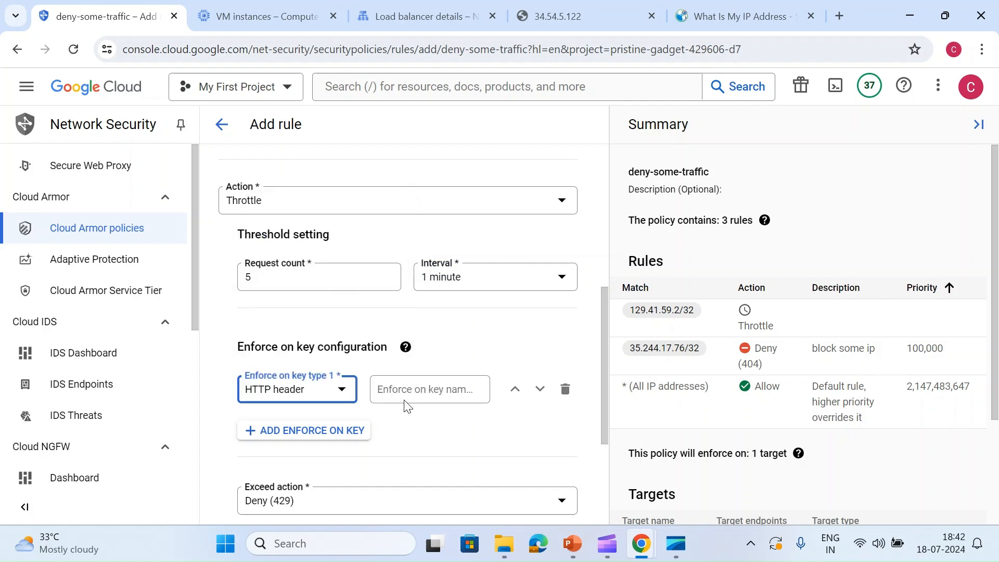
{"action": "left_click", "coordinate": [415, 389]}
{"action": "left_click", "coordinate": [291, 398]}
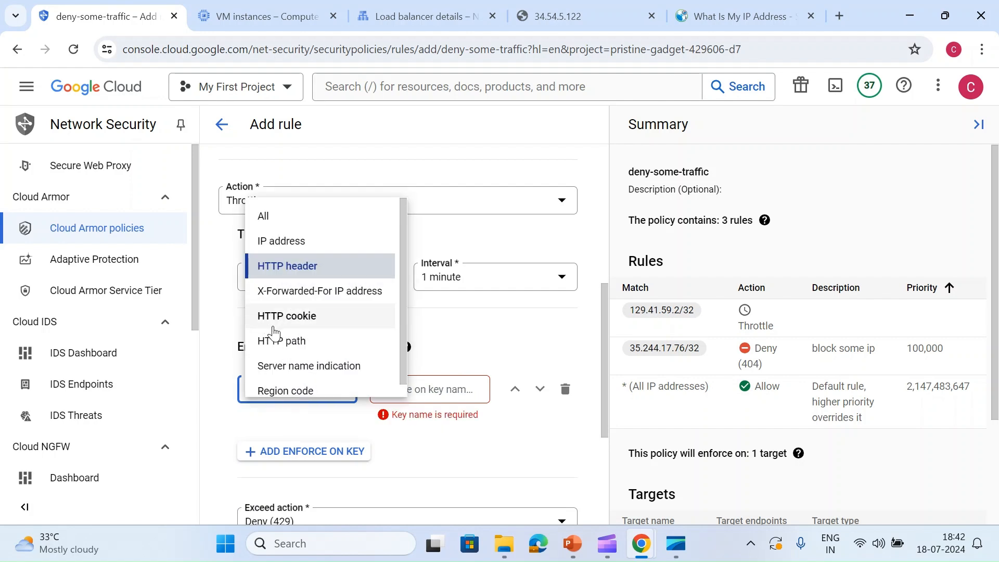
{"action": "scroll", "coordinate": [284, 369], "scroll_direction": "down", "scroll_amount": 1}
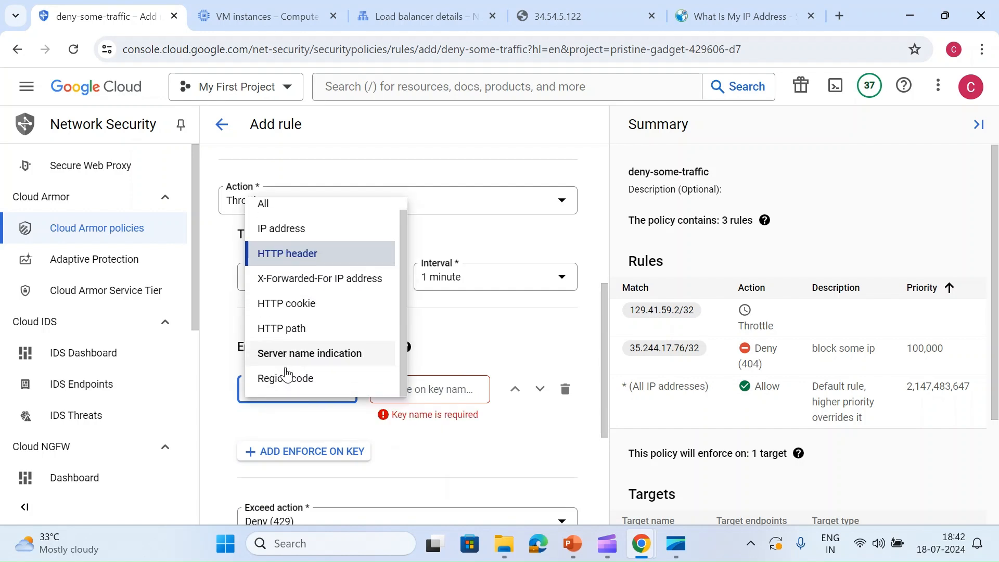
{"action": "left_click", "coordinate": [284, 382]}
{"action": "left_click", "coordinate": [407, 392]}
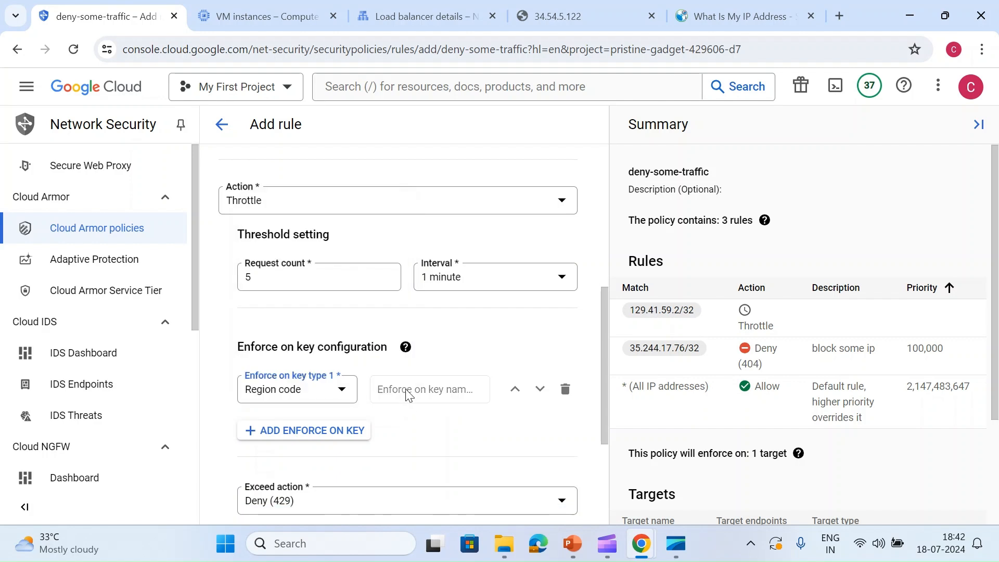
{"action": "left_click", "coordinate": [309, 395]}
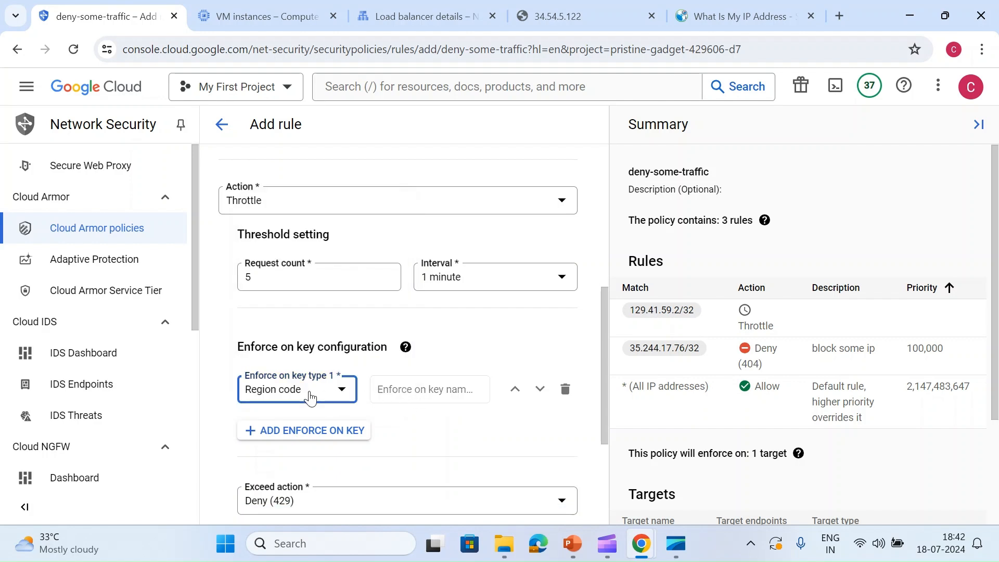
{"action": "left_click", "coordinate": [277, 235]}
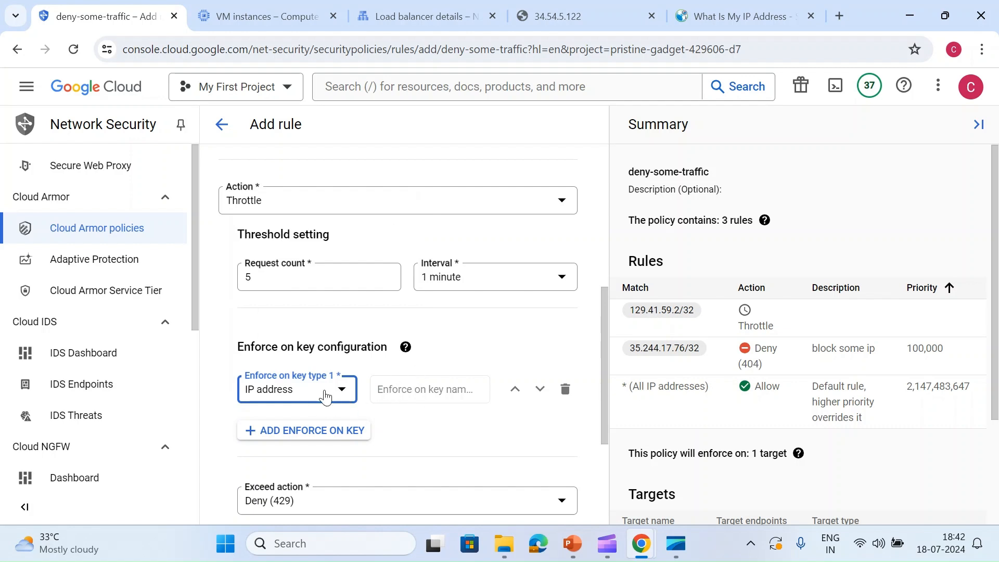
- Try HTTP cookie and Server name indication as the enforce-on key type, and return it to All
{"action": "left_click", "coordinate": [324, 398]}
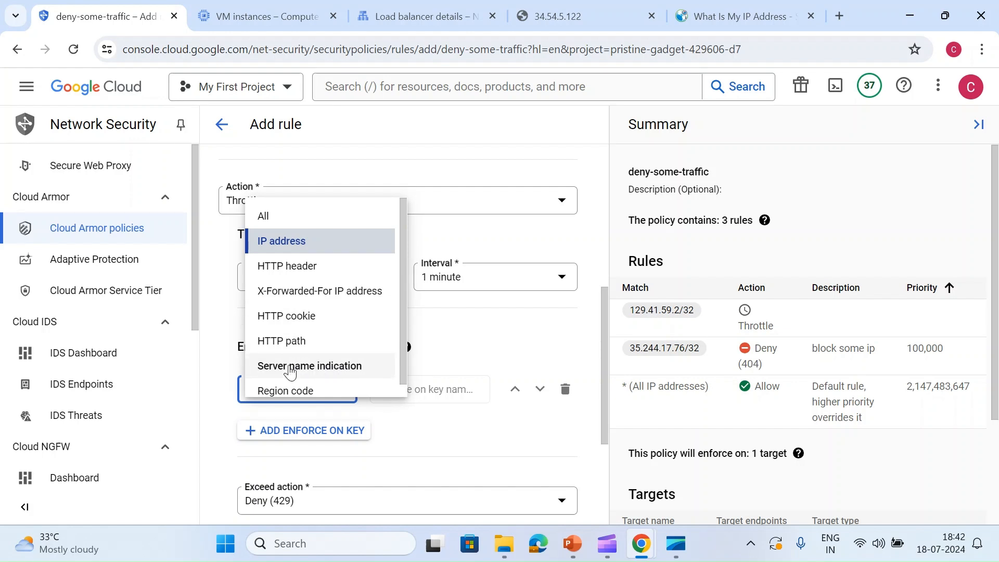
{"action": "scroll", "coordinate": [290, 372], "scroll_direction": "down", "scroll_amount": 1}
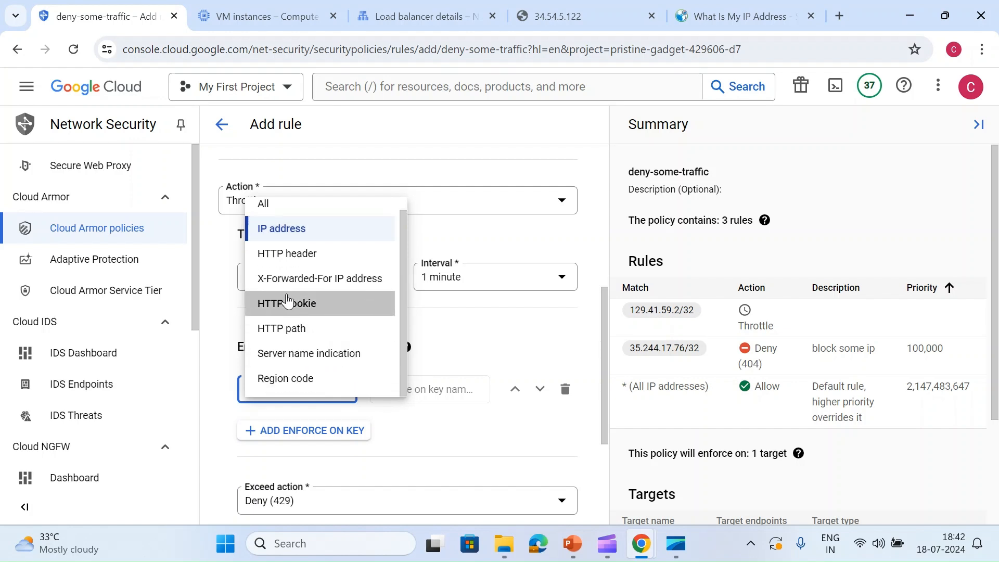
{"action": "left_click", "coordinate": [286, 303]}
{"action": "left_click", "coordinate": [285, 389]}
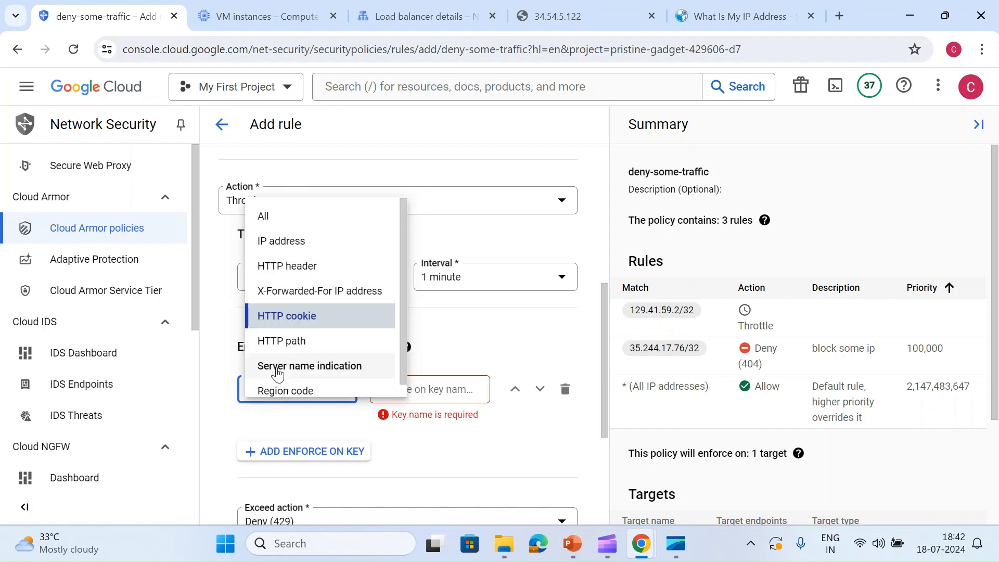
{"action": "left_click", "coordinate": [278, 372]}
{"action": "left_click", "coordinate": [301, 398]}
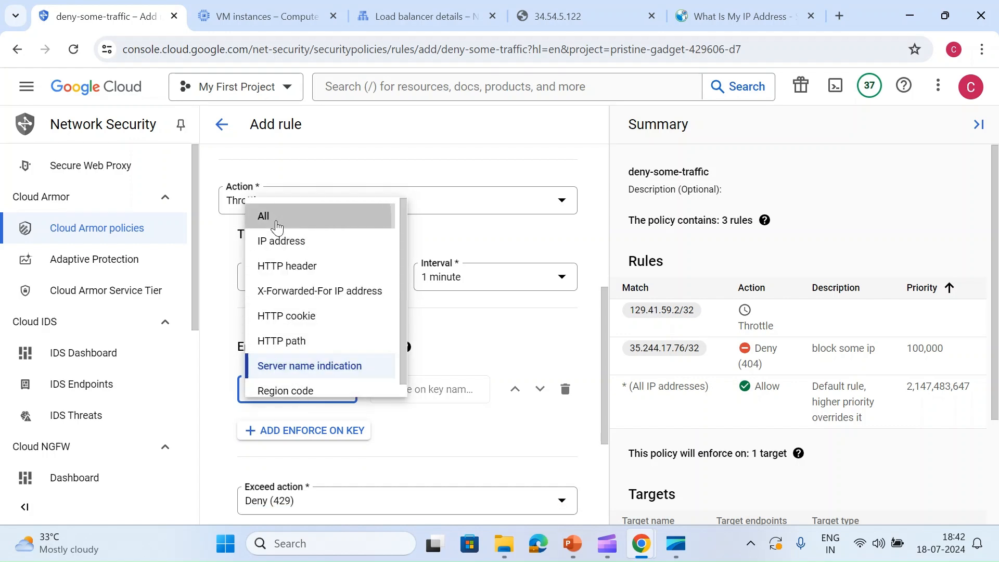
{"action": "left_click", "coordinate": [276, 227]}
{"action": "left_click", "coordinate": [307, 397]}
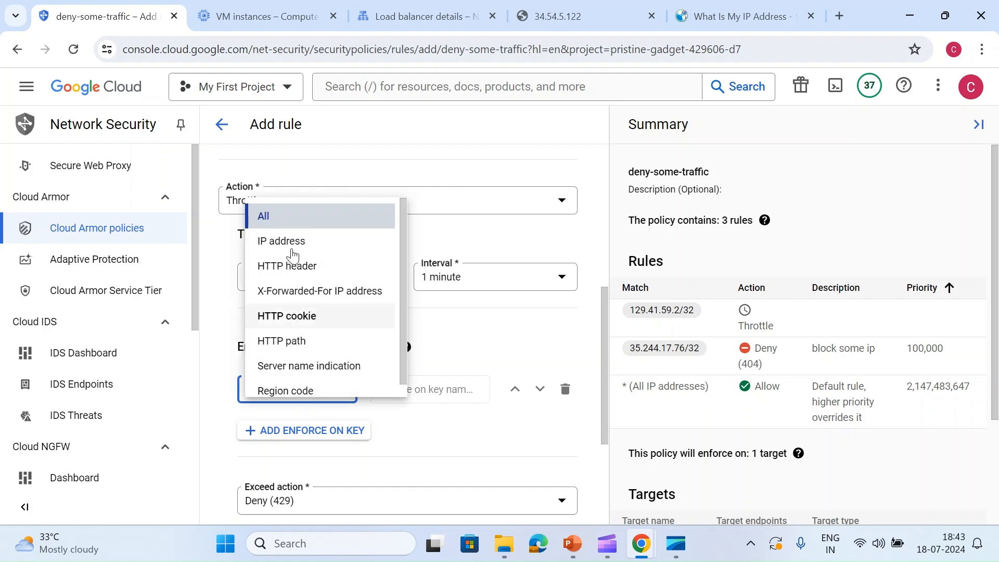
{"action": "left_click", "coordinate": [450, 344]}
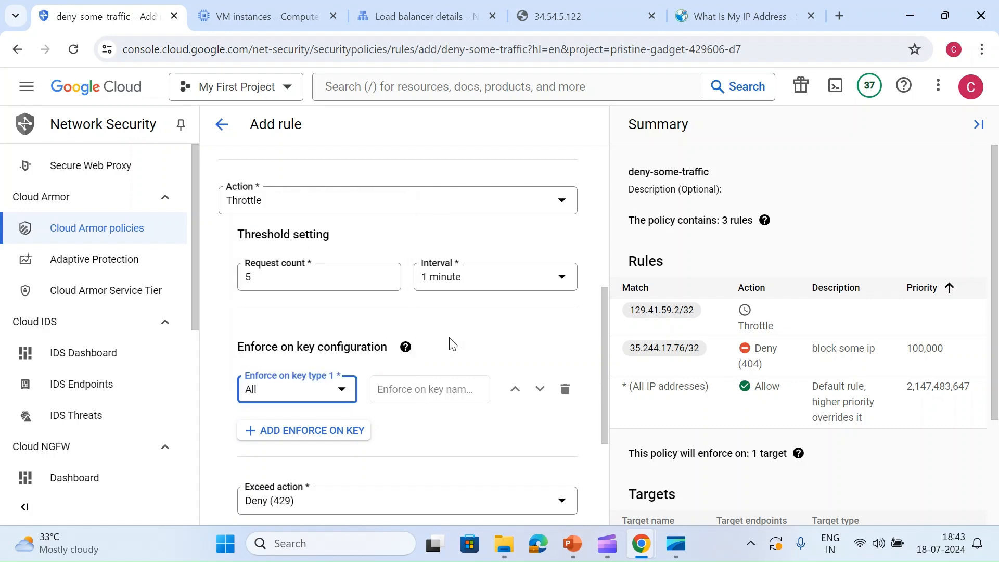
- Give the throttle rule a priority of 10000 and add it to the deny-some-traffic policy
{"action": "scroll", "coordinate": [450, 344], "scroll_direction": "down", "scroll_amount": 3}
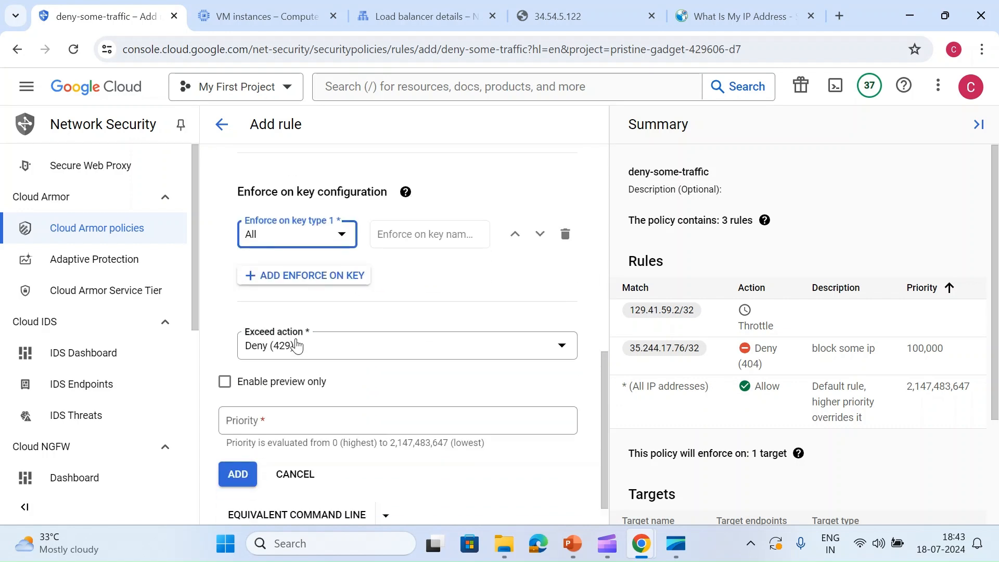
{"action": "left_click", "coordinate": [249, 424]}
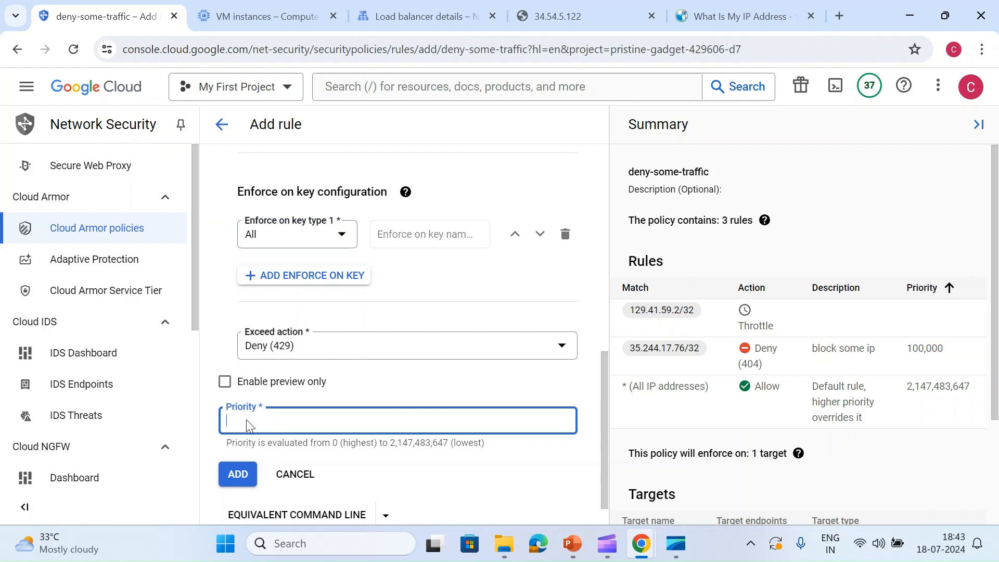
{"action": "type", "text": "10000"}
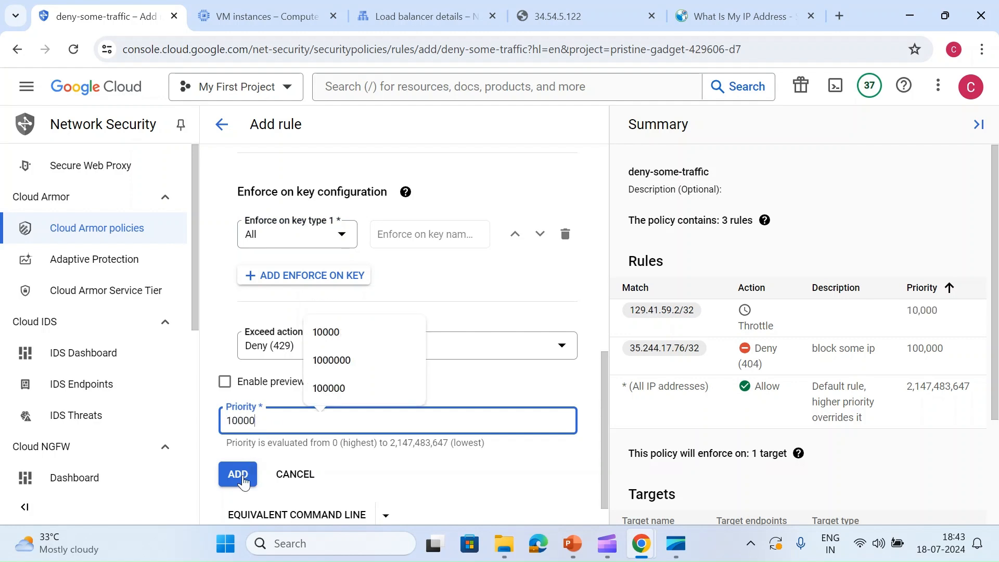
{"action": "left_click", "coordinate": [249, 468]}
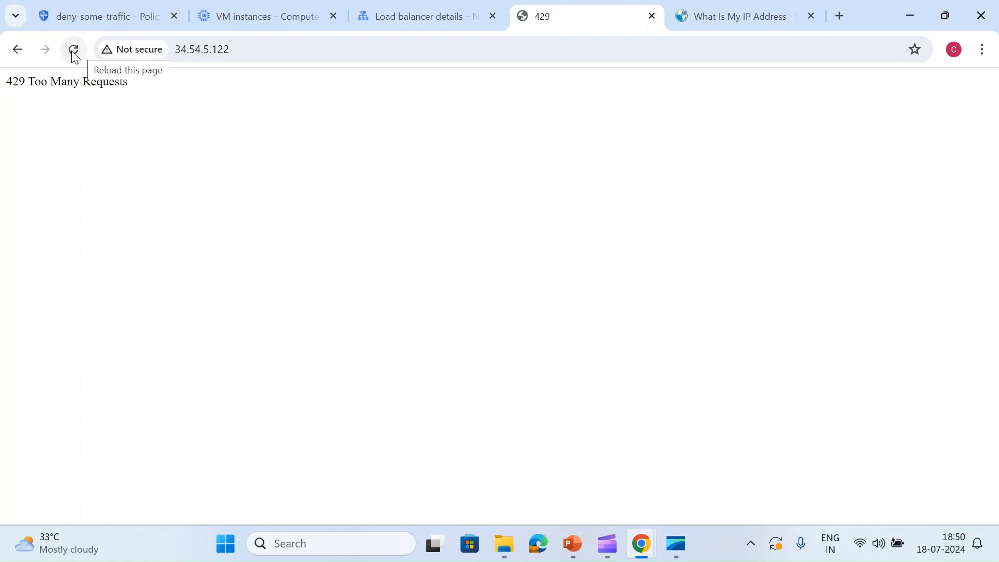
- Reload the load balancer page at 34.54.5.122 repeatedly in quick succession to test the throttle limit
{"action": "left_click", "coordinate": [73, 52]}
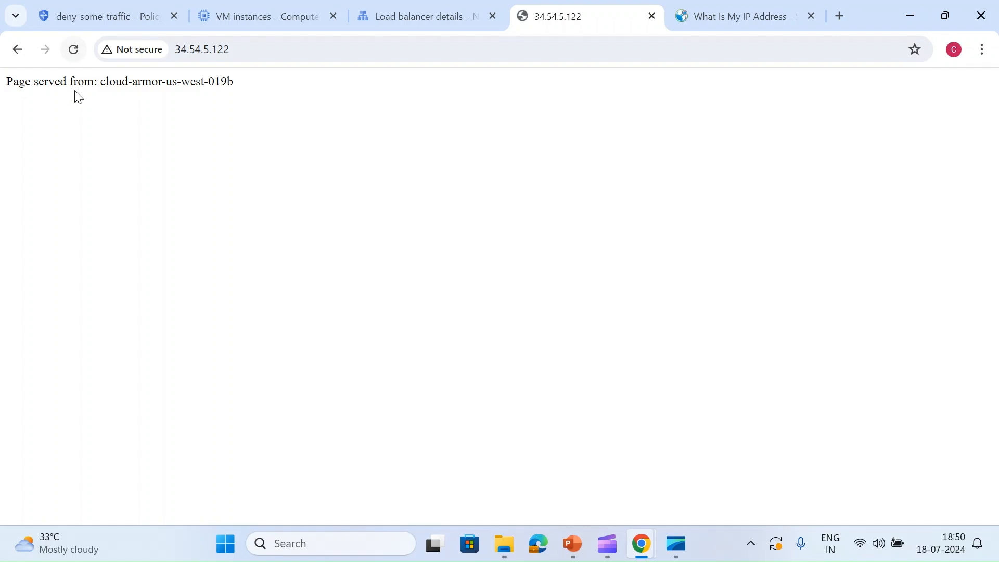
{"action": "left_click", "coordinate": [75, 49]}
{"action": "left_click", "coordinate": [75, 50]}
{"action": "left_click", "coordinate": [75, 50]}
{"action": "left_click", "coordinate": [75, 49]}
{"action": "left_click", "coordinate": [75, 50]}
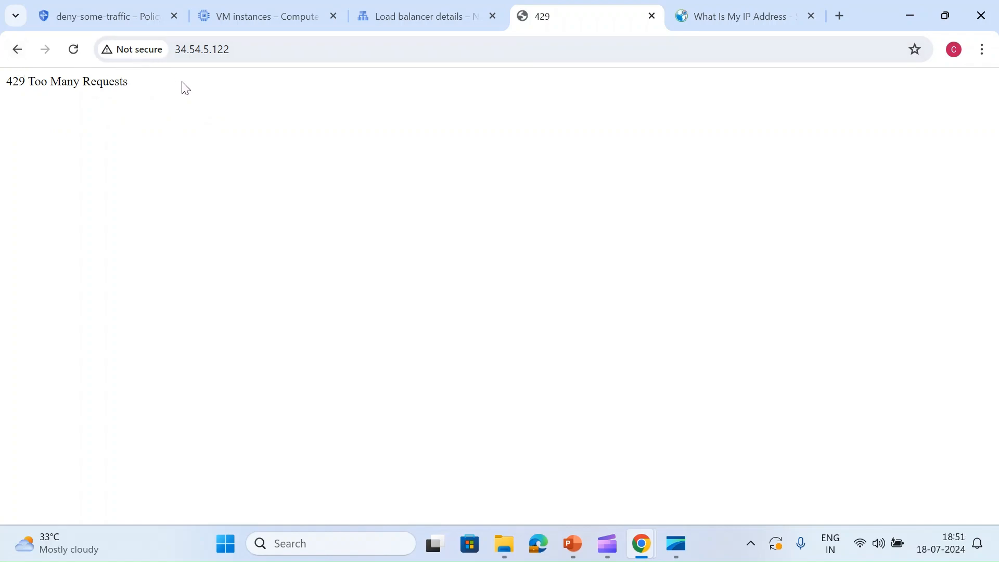
- Copy the local machine's public IPv4 address from the What Is My IP Address page and return to the deny-some-traffic policy details
{"action": "left_click", "coordinate": [257, 10]}
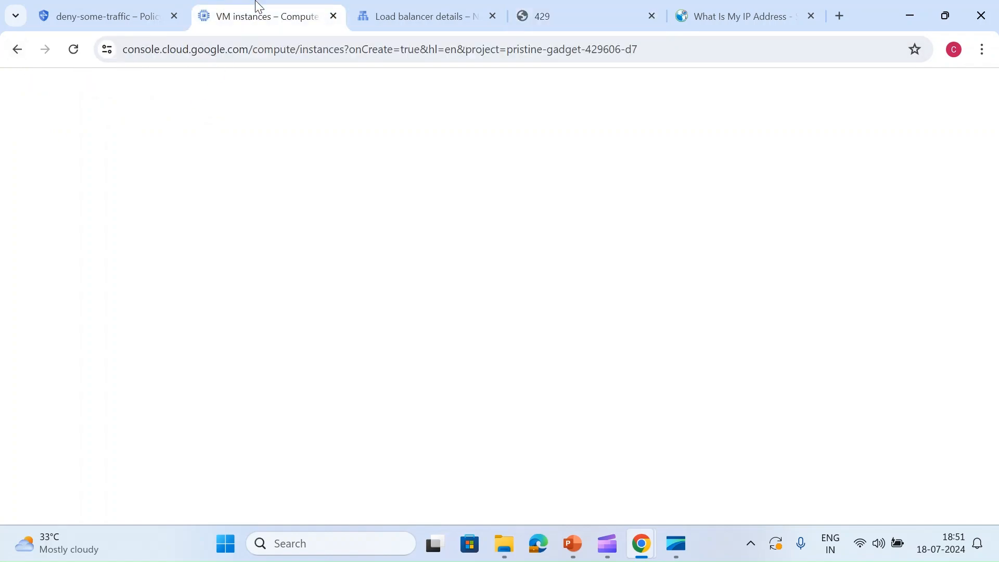
{"action": "left_click", "coordinate": [65, 8]}
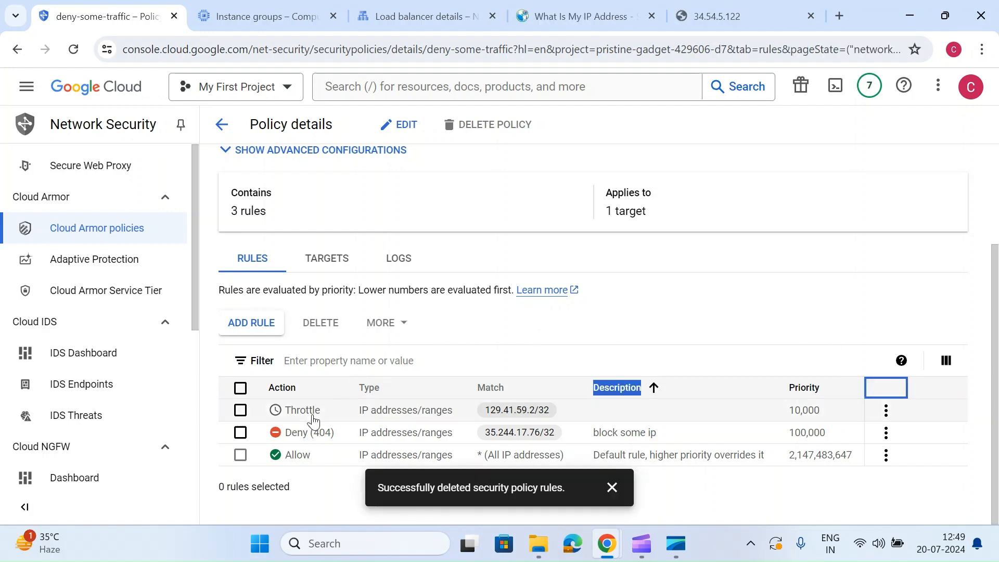
{"action": "left_click", "coordinate": [493, 323]}
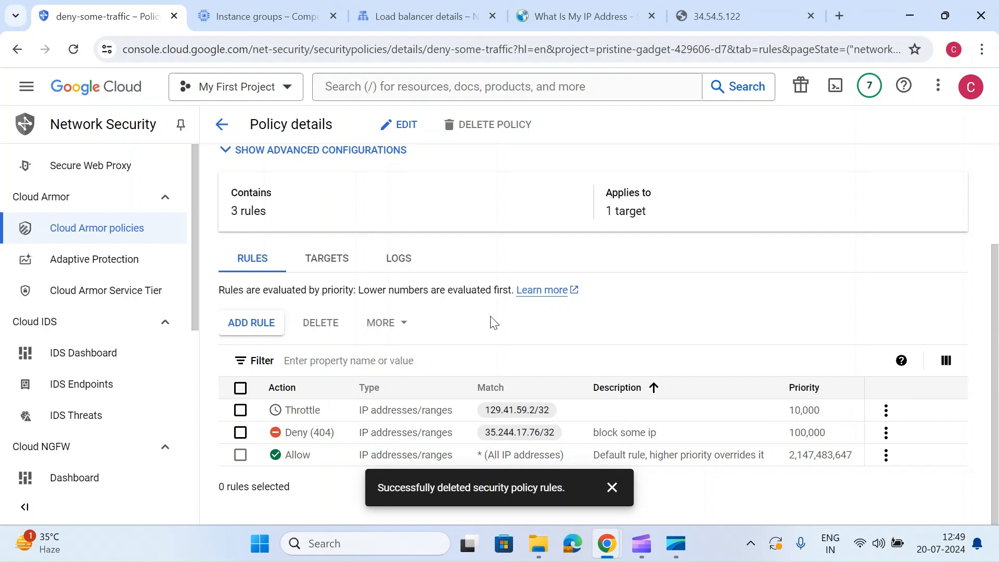
{"action": "left_click", "coordinate": [567, 19]}
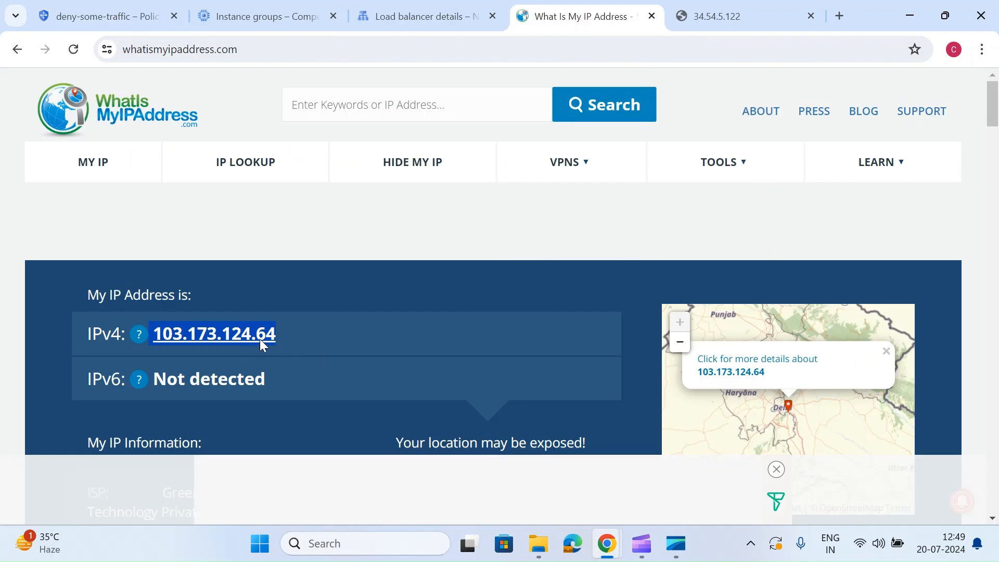
{"action": "left_click_drag", "start_coordinate": [260, 339], "coordinate": [317, 341]}
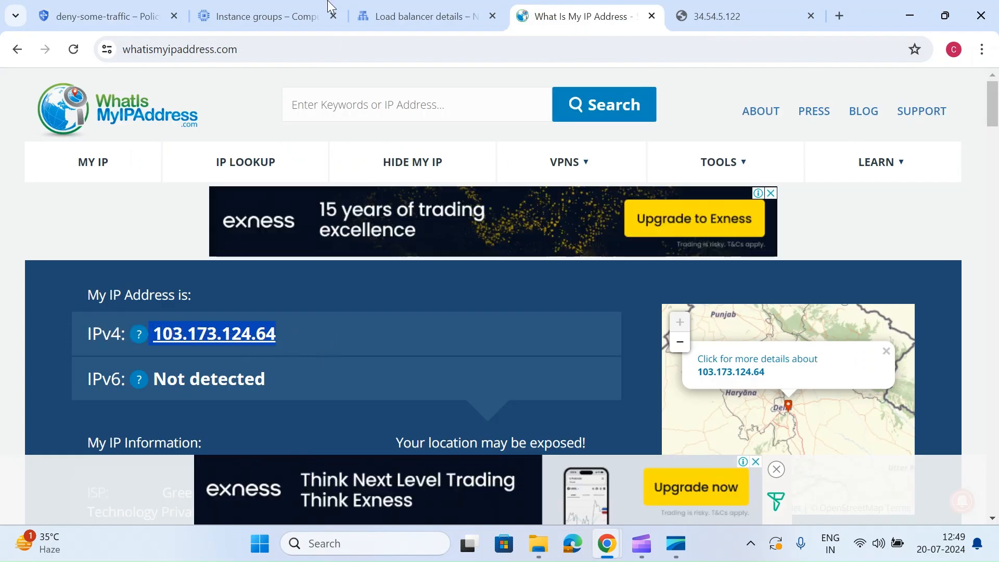
{"action": "left_click", "coordinate": [399, 7]}
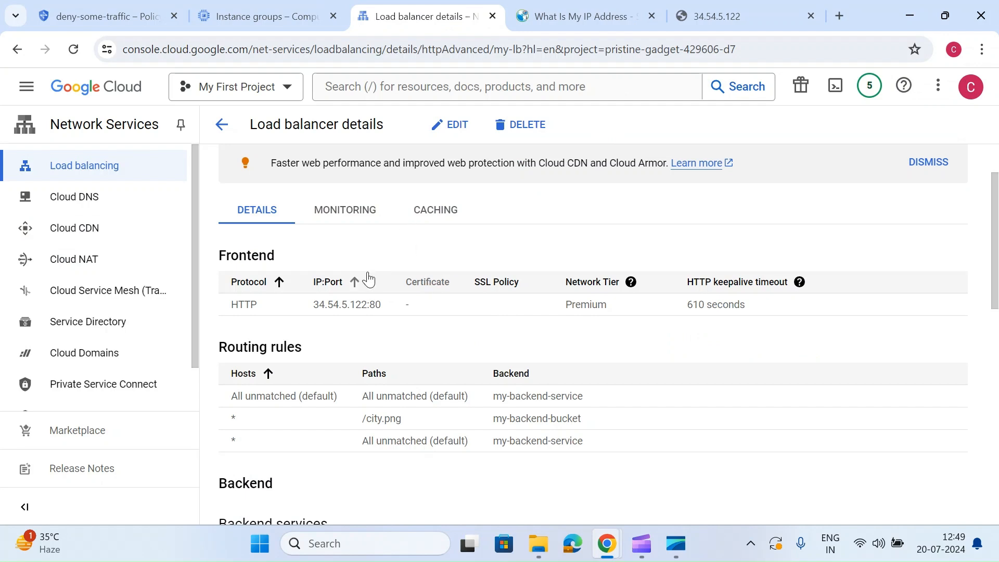
{"action": "left_click", "coordinate": [249, 11]}
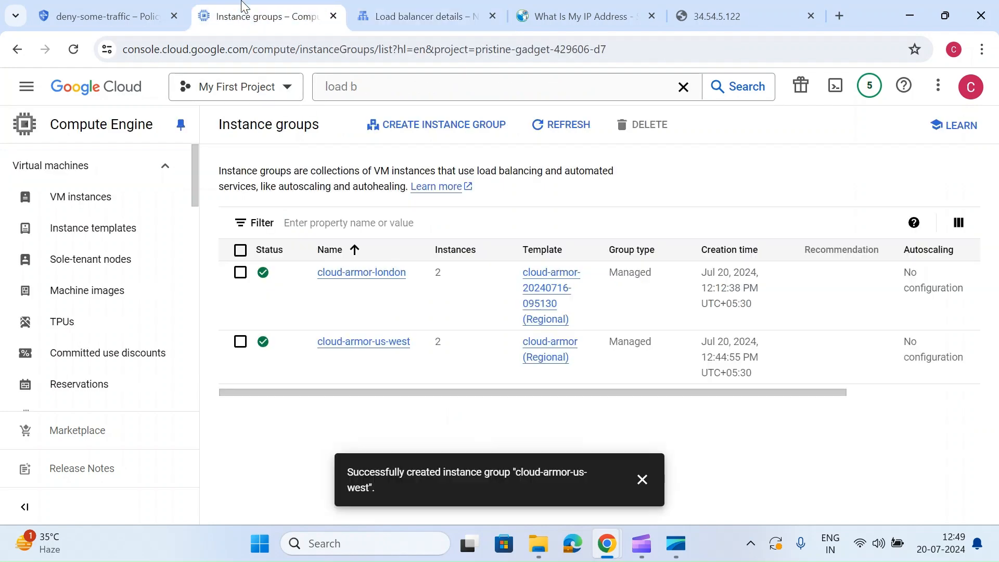
{"action": "left_click", "coordinate": [160, 7]}
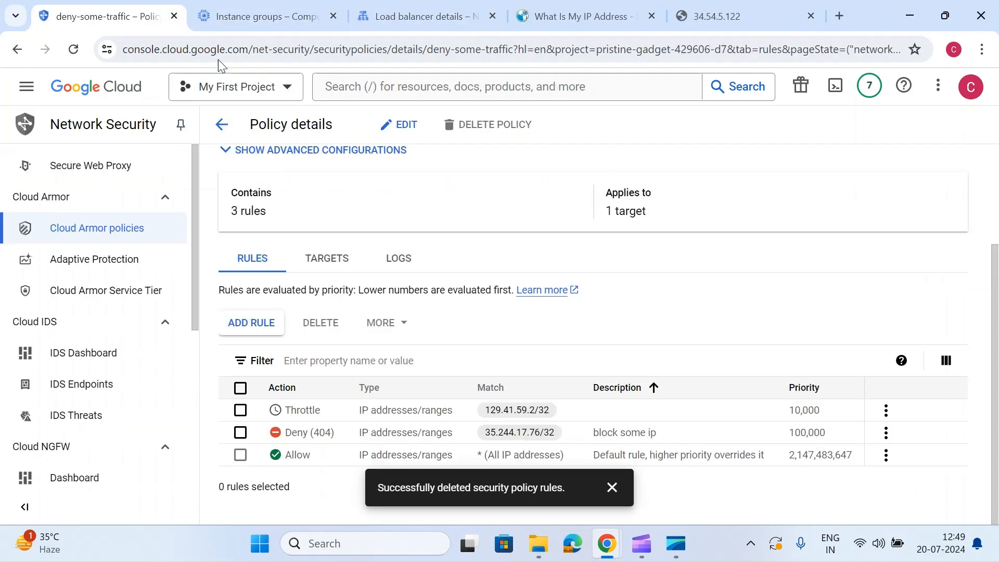
- Start a new rule in the deny-some-traffic policy that matches 103.173.124.64/32 in basic mode
{"action": "left_click", "coordinate": [612, 490]}
{"action": "left_click", "coordinate": [259, 329]}
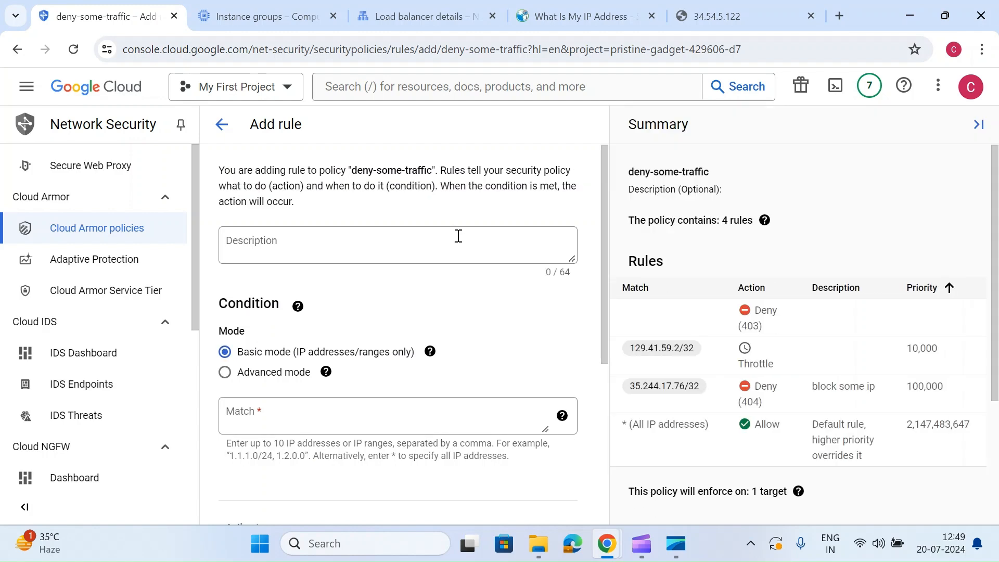
{"action": "scroll", "coordinate": [458, 237], "scroll_direction": "down", "scroll_amount": 1}
{"action": "left_click", "coordinate": [303, 335]}
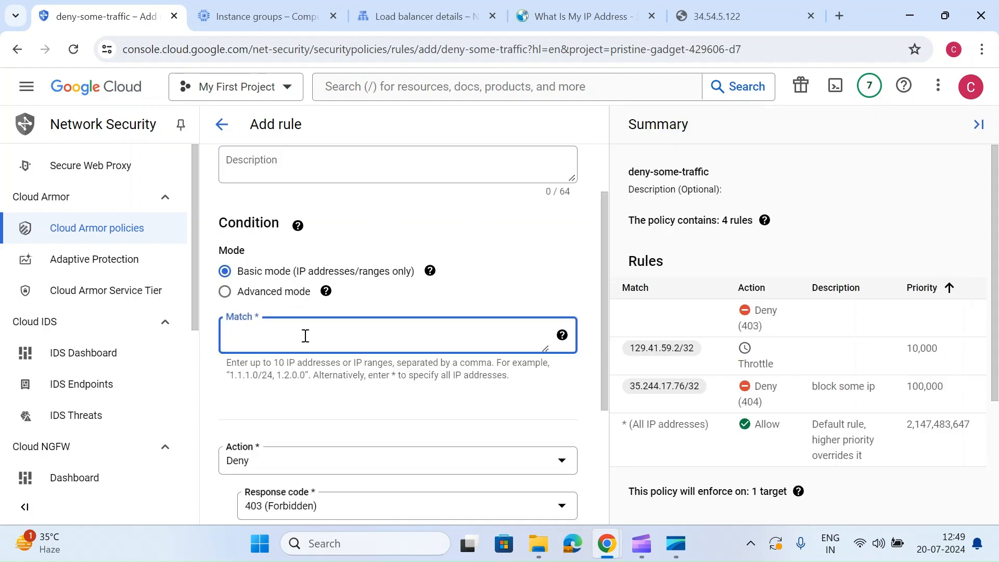
{"action": "type", "text": "103.173.124.64"}
{"action": "type", "text": "/32"}
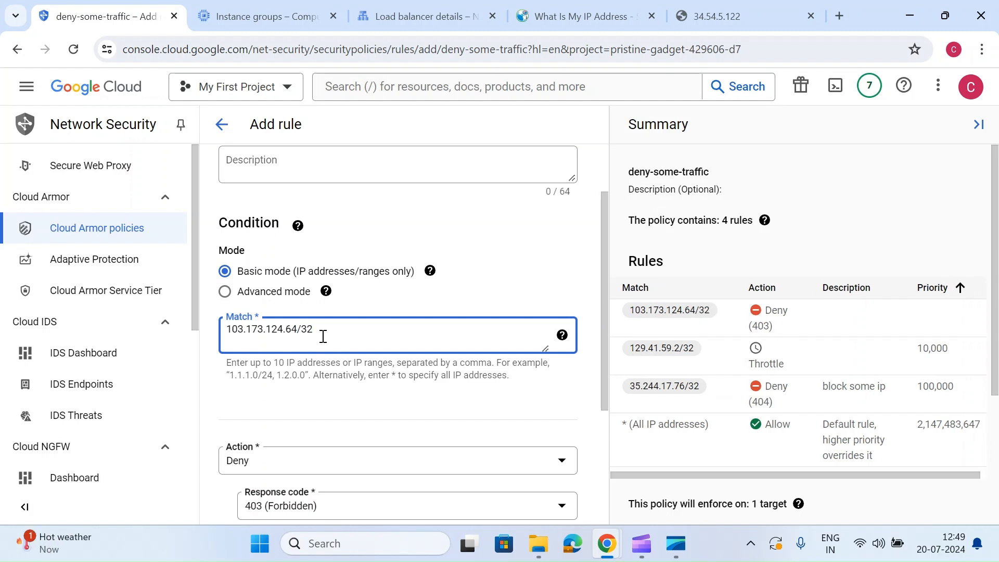
- Set the new rule's action to Rate based ban
{"action": "scroll", "coordinate": [322, 336], "scroll_direction": "down", "scroll_amount": 2}
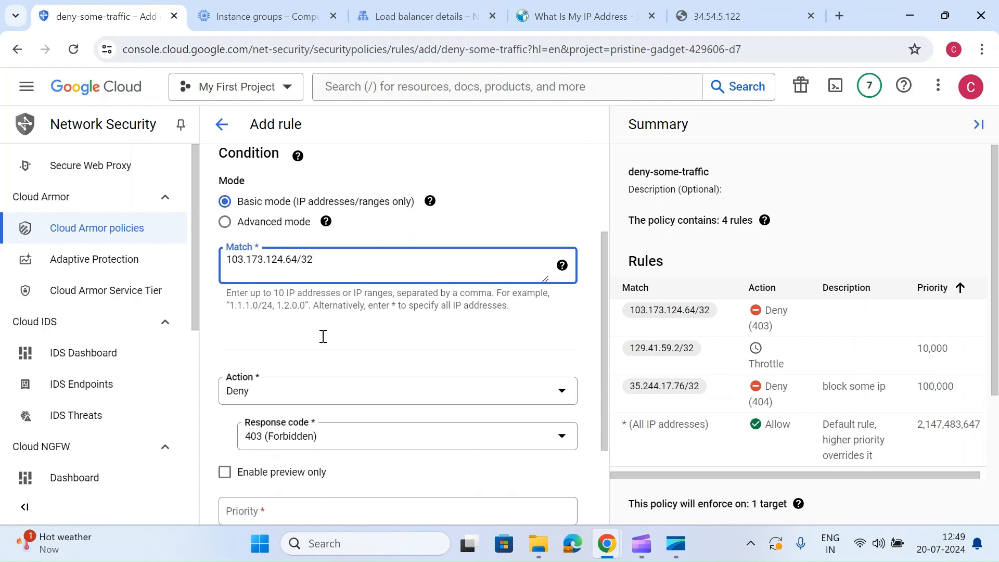
{"action": "left_click", "coordinate": [322, 341]}
{"action": "left_click", "coordinate": [292, 319]}
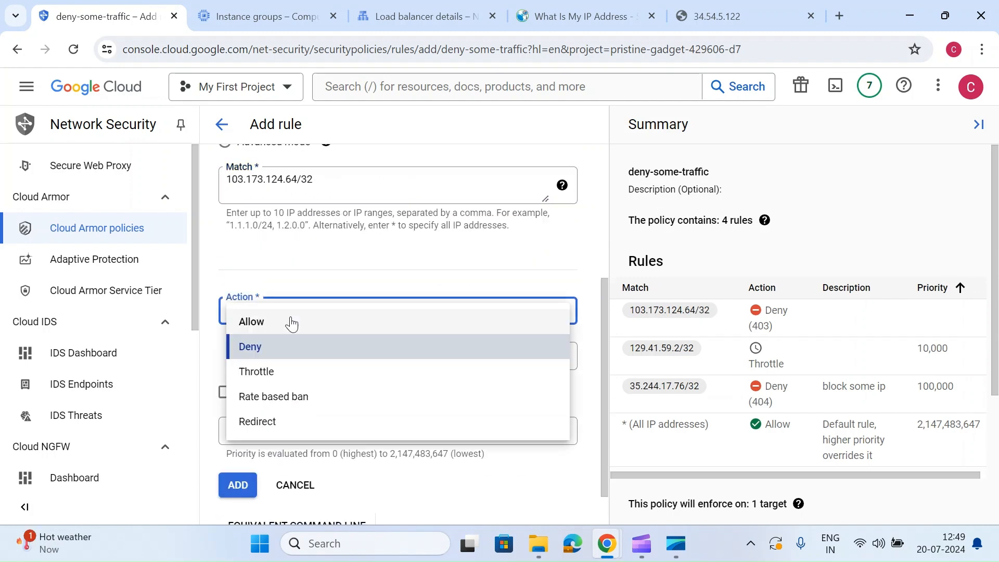
{"action": "left_click", "coordinate": [293, 400]}
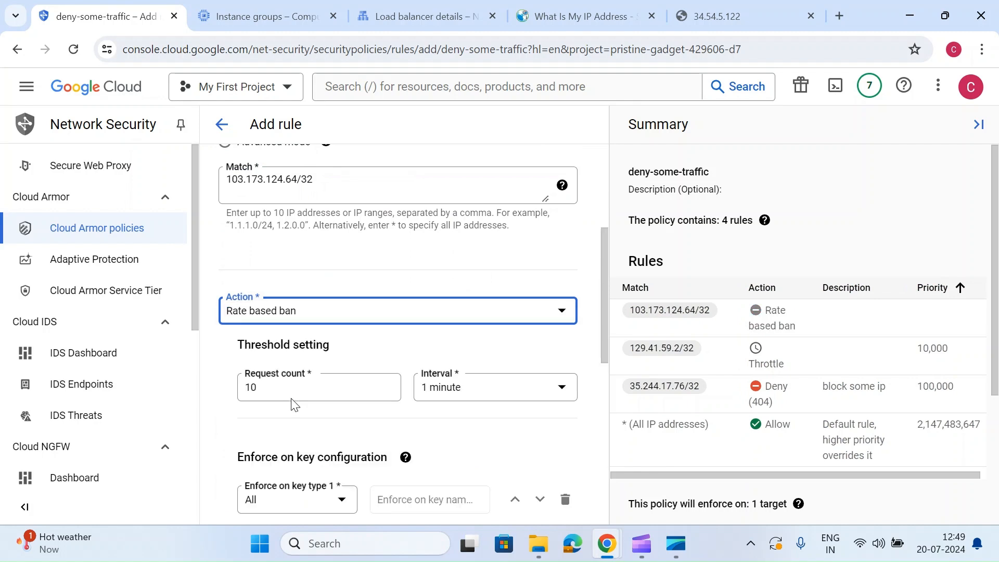
- Set the rule's threshold to a request count of 5 with an interval of 30 seconds
{"action": "scroll", "coordinate": [293, 404], "scroll_direction": "down", "scroll_amount": 1}
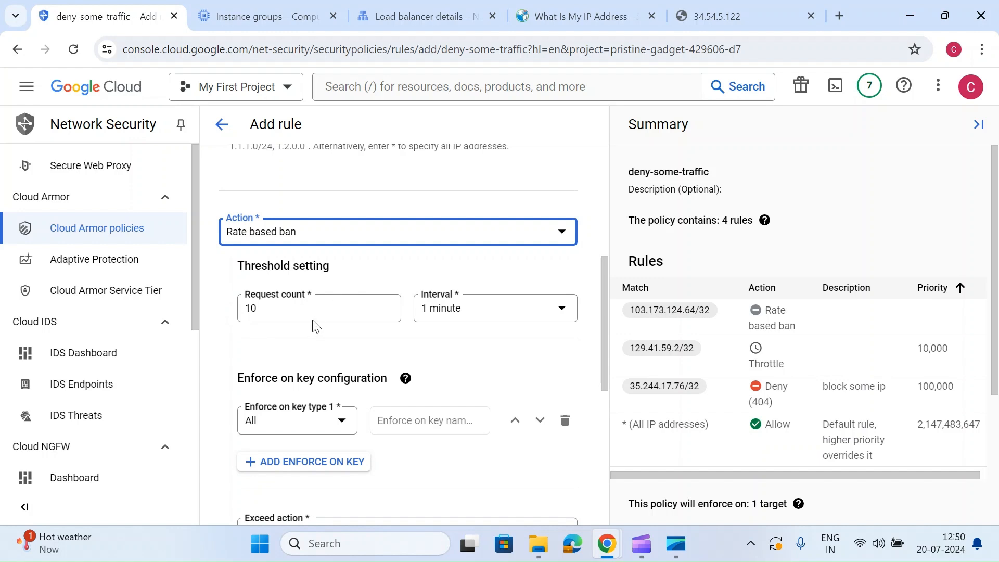
{"action": "double_click", "coordinate": [262, 301]}
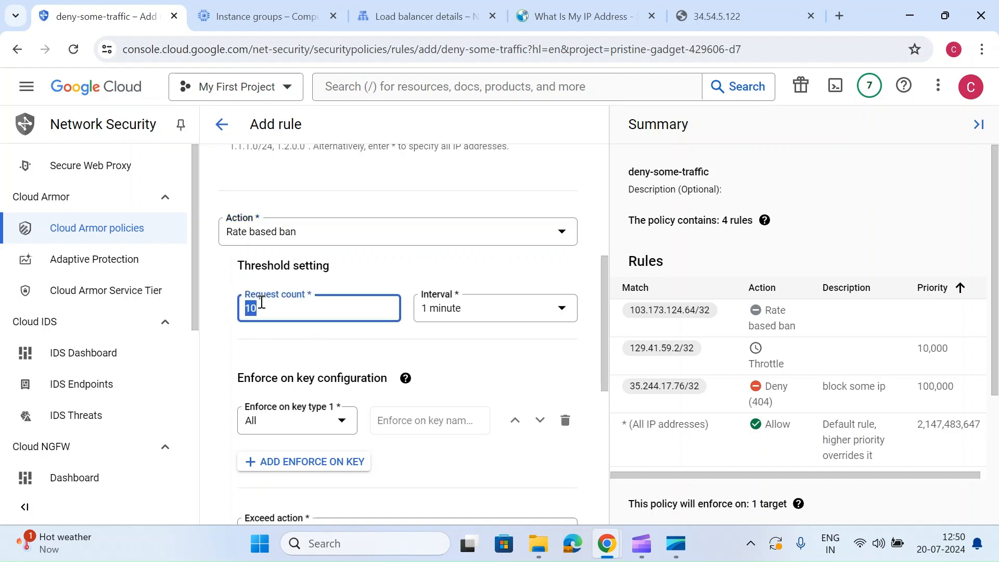
{"action": "type", "text": "5"}
{"action": "left_click", "coordinate": [439, 310]}
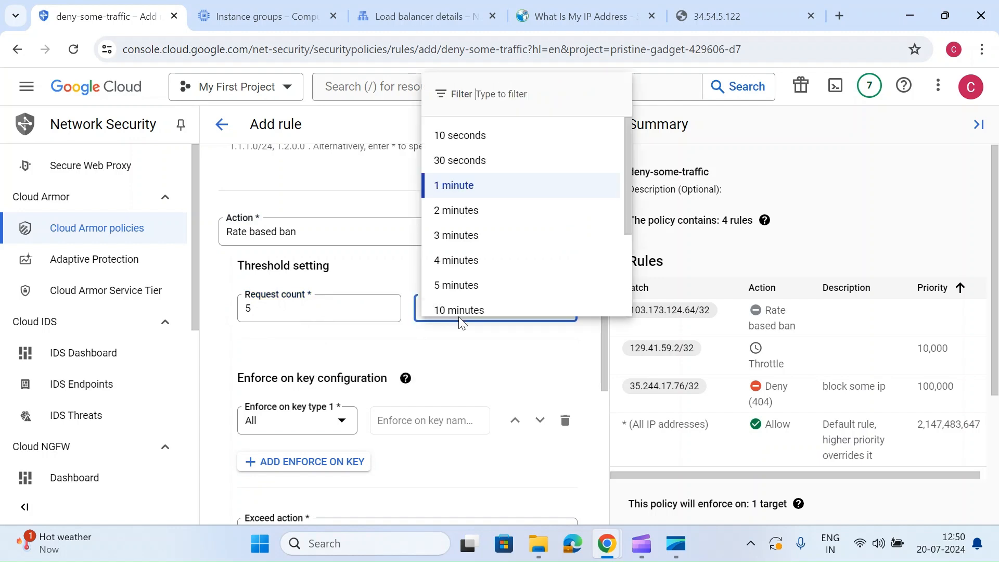
{"action": "left_click", "coordinate": [469, 160]}
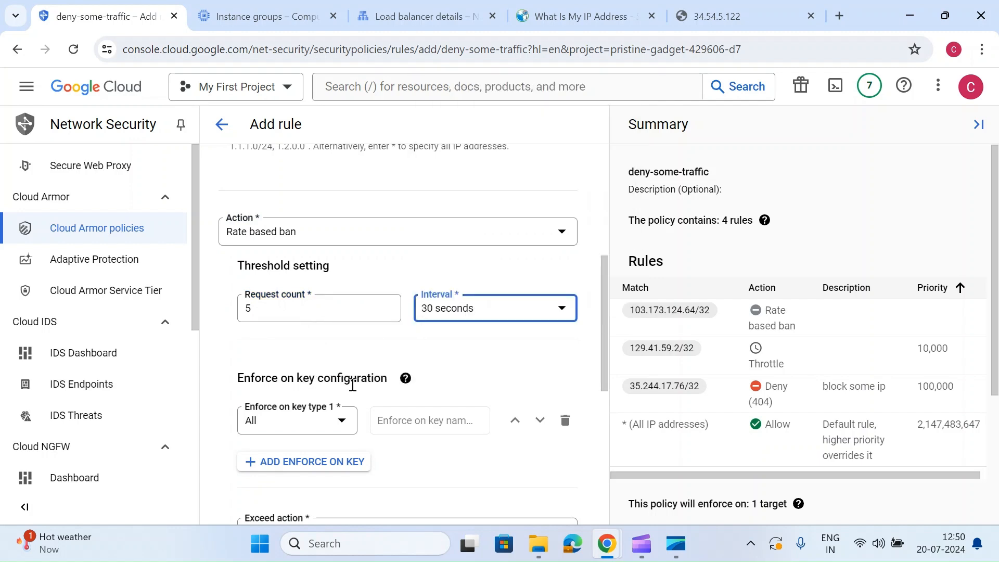
{"action": "scroll", "coordinate": [352, 385], "scroll_direction": "down", "scroll_amount": 1}
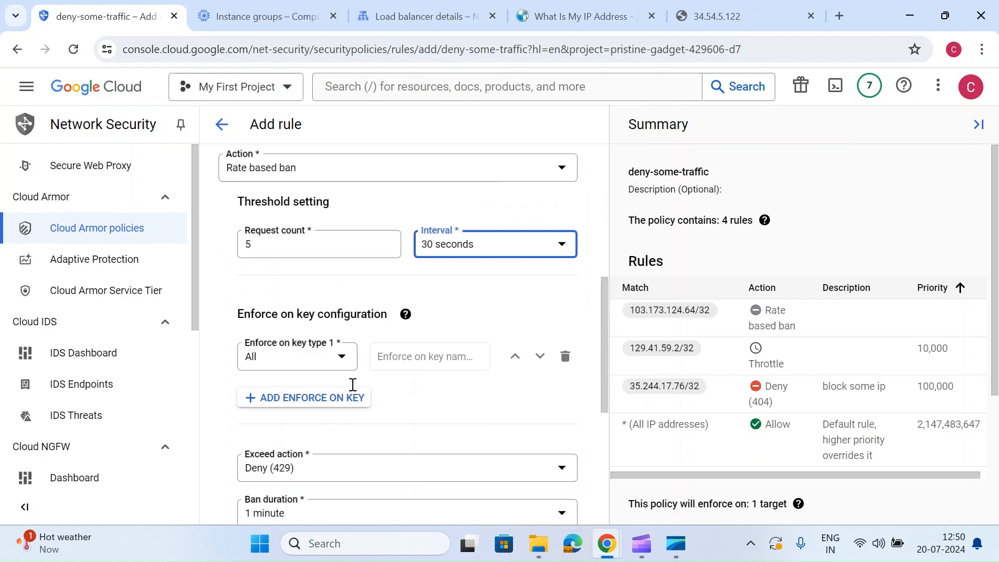
{"action": "left_click", "coordinate": [311, 366]}
{"action": "scroll", "coordinate": [342, 274], "scroll_direction": "down", "scroll_amount": 1}
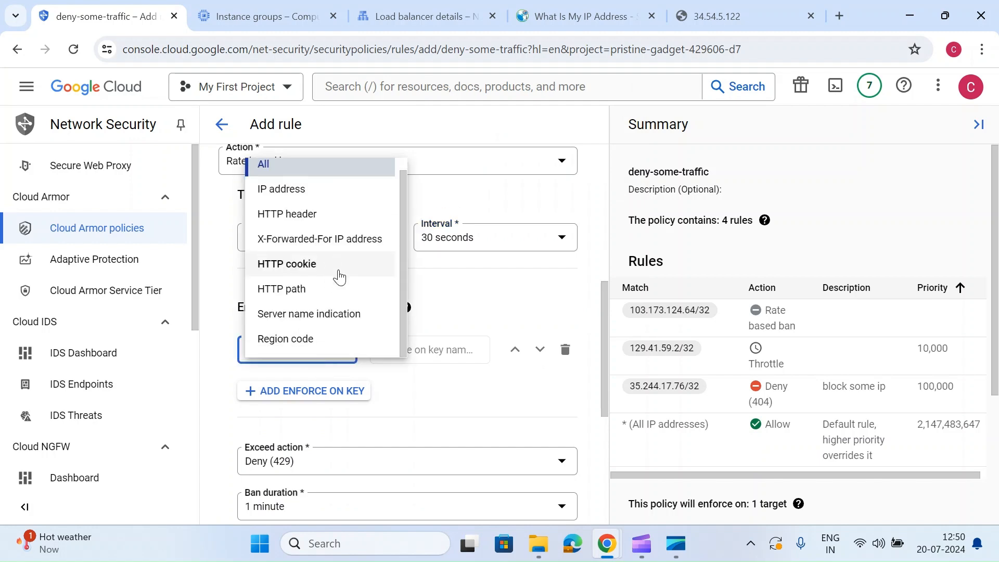
{"action": "left_click", "coordinate": [456, 323]}
- Set the ban threshold to a request count of 8 with an interval of 1 minute
{"action": "scroll", "coordinate": [457, 322], "scroll_direction": "down", "scroll_amount": 2}
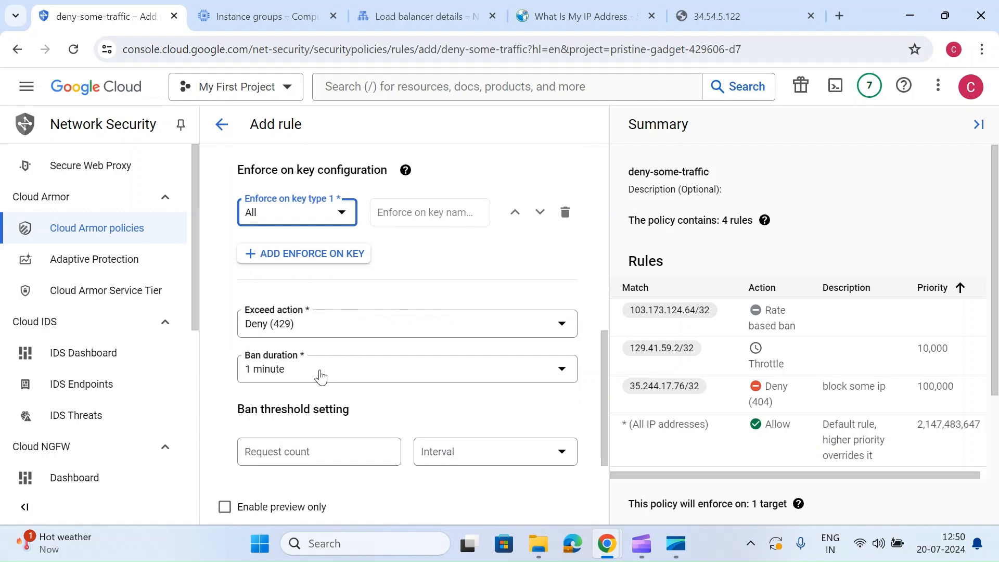
{"action": "left_click", "coordinate": [233, 418]}
{"action": "left_click_drag", "start_coordinate": [232, 423], "coordinate": [362, 423]}
{"action": "left_click", "coordinate": [358, 429]}
{"action": "left_click", "coordinate": [340, 454]}
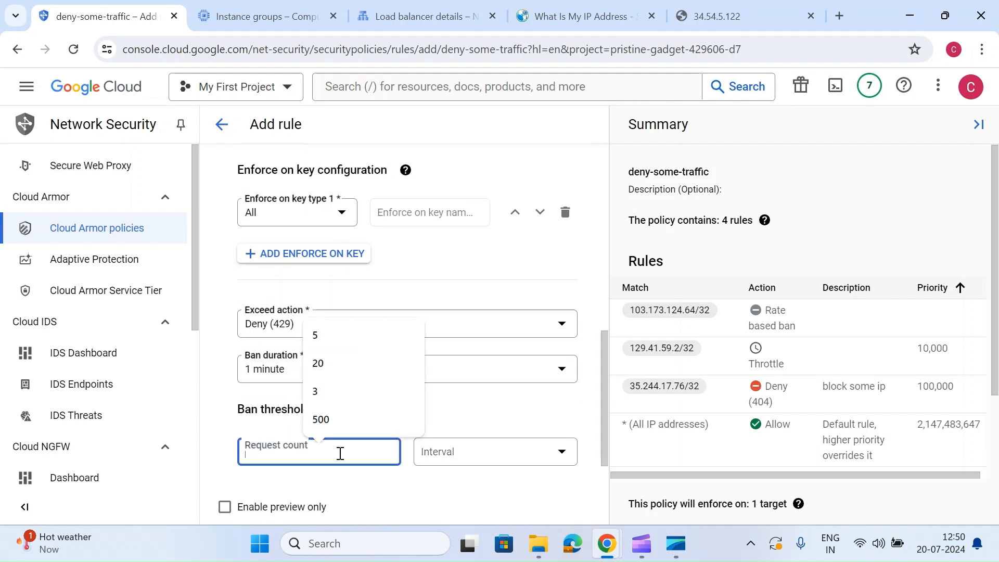
{"action": "type", "text": "8"}
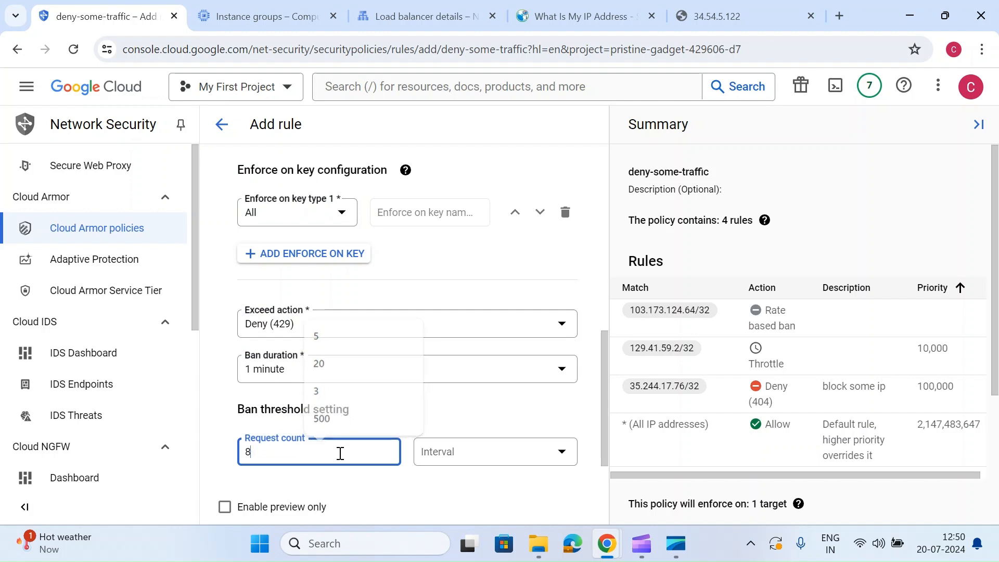
{"action": "left_click", "coordinate": [451, 448]}
{"action": "left_click", "coordinate": [446, 445]}
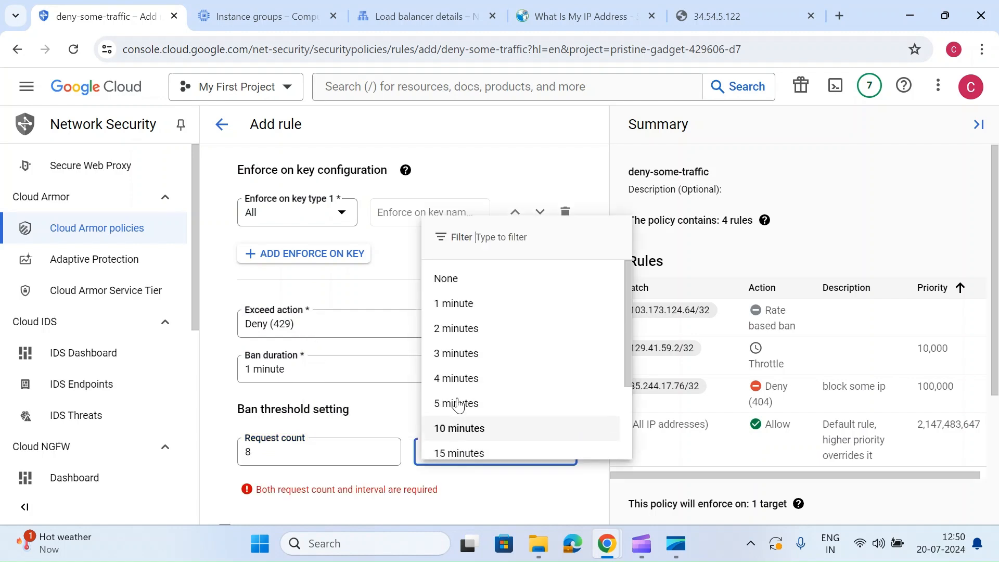
{"action": "left_click", "coordinate": [456, 300]}
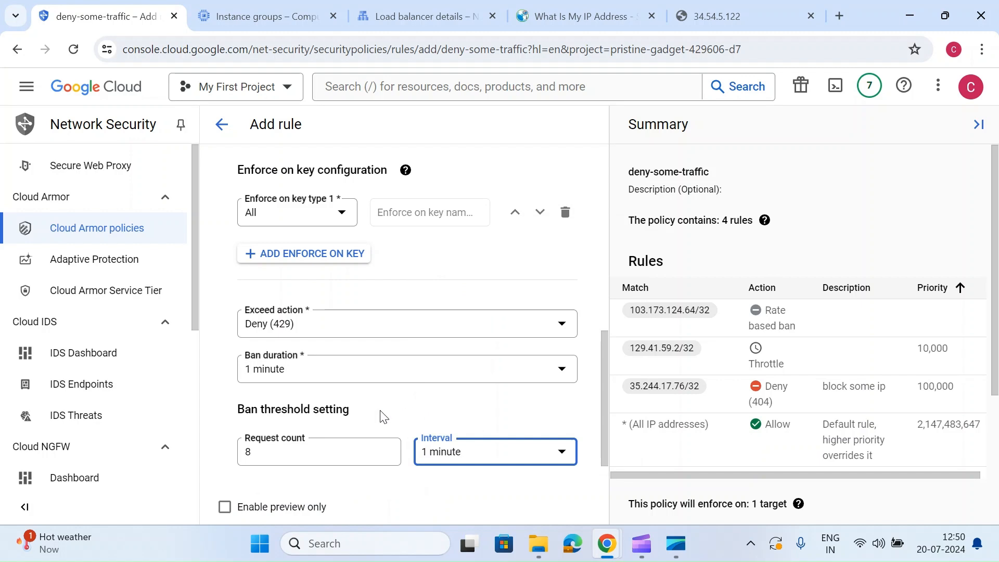
- Give the rate based ban rule a priority of 1000 and add it to the deny-some-traffic policy
{"action": "scroll", "coordinate": [380, 414], "scroll_direction": "up", "scroll_amount": 3}
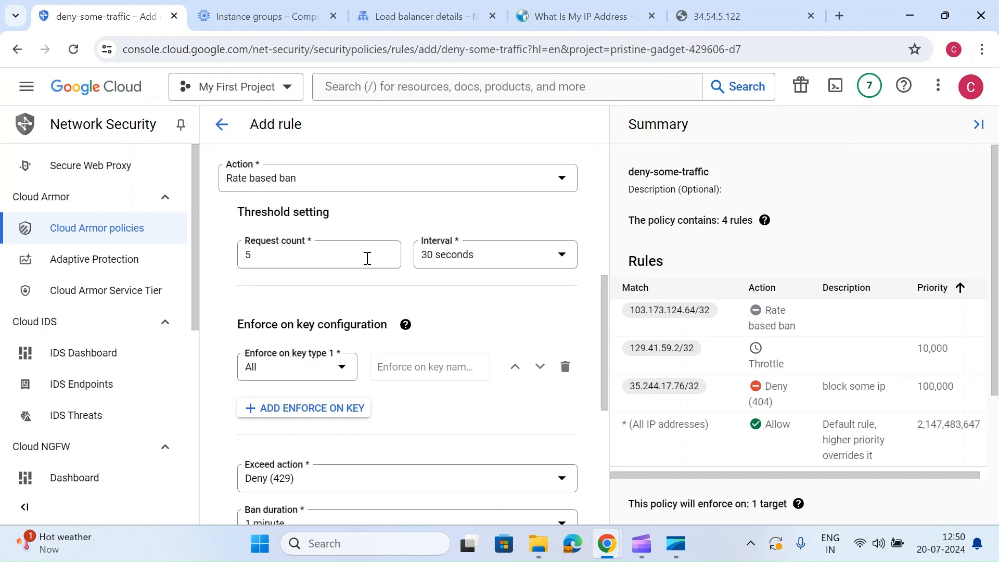
{"action": "scroll", "coordinate": [367, 258], "scroll_direction": "down", "scroll_amount": 2}
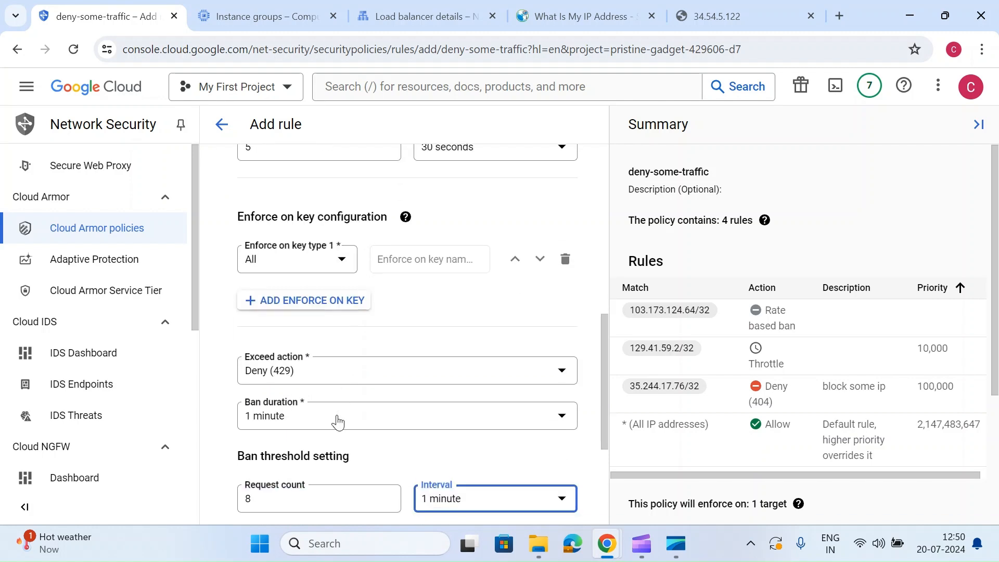
{"action": "scroll", "coordinate": [337, 422], "scroll_direction": "down", "scroll_amount": 1}
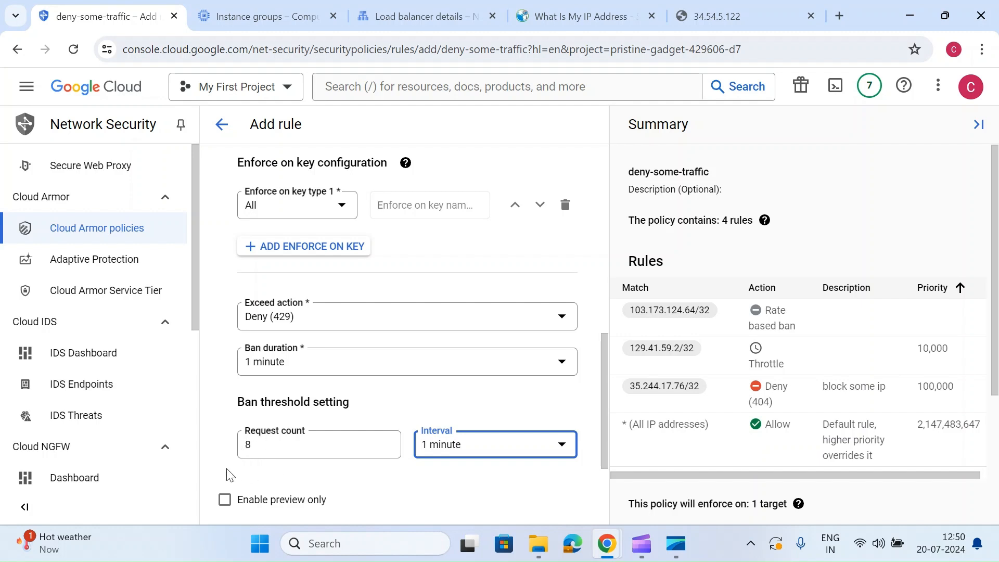
{"action": "scroll", "coordinate": [333, 441], "scroll_direction": "up", "scroll_amount": 1}
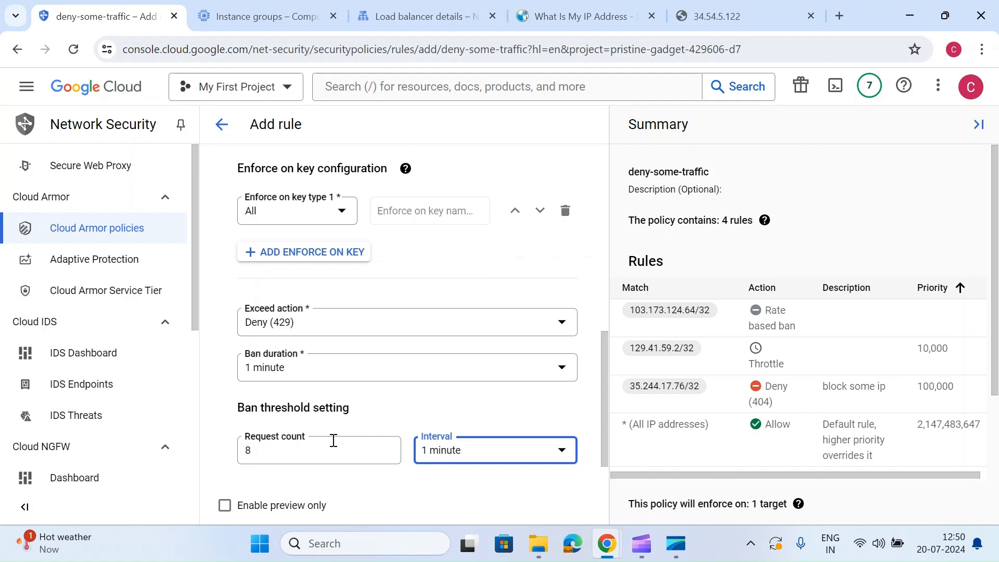
{"action": "scroll", "coordinate": [334, 440], "scroll_direction": "down", "scroll_amount": 1}
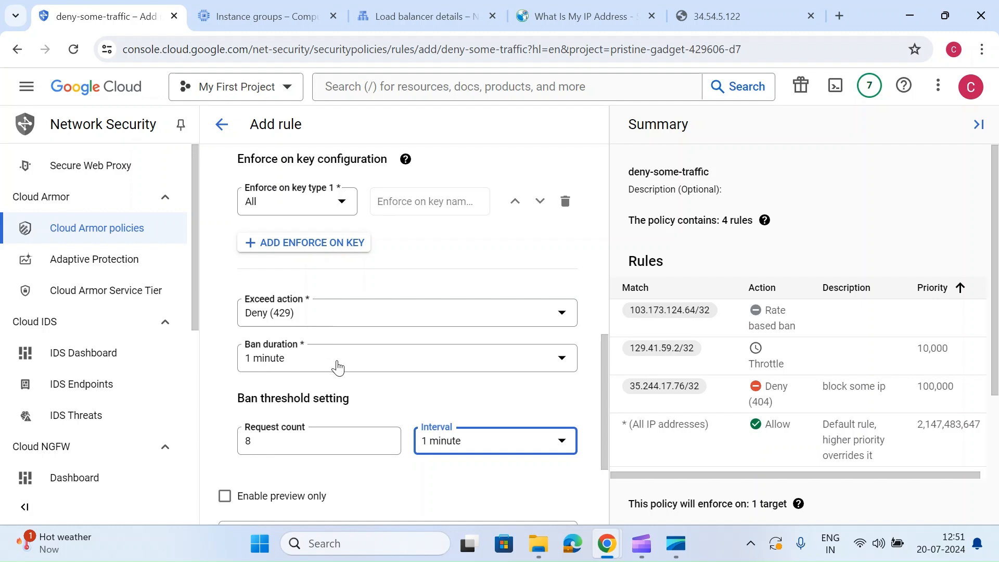
{"action": "scroll", "coordinate": [337, 366], "scroll_direction": "down", "scroll_amount": 3}
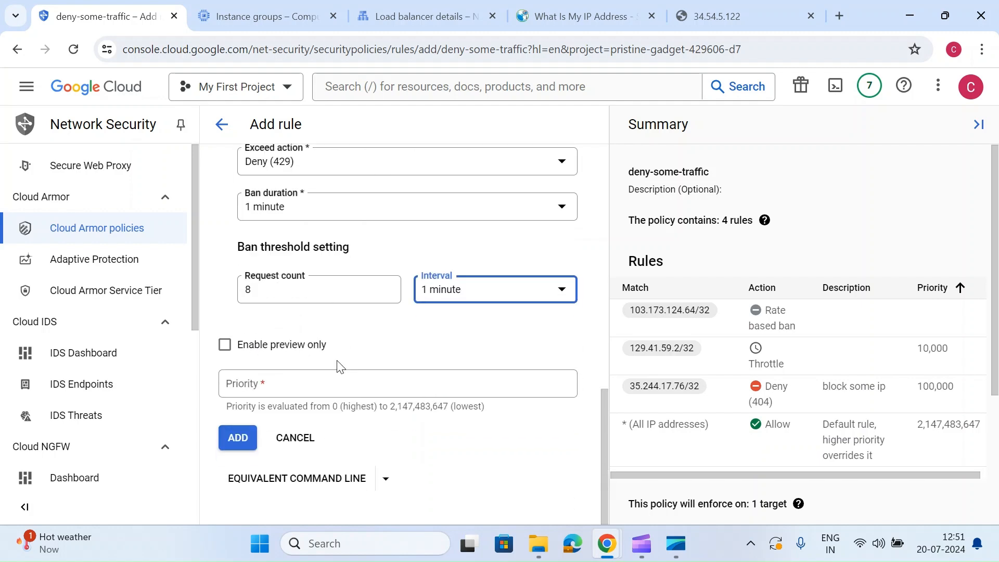
{"action": "left_click", "coordinate": [270, 379]}
{"action": "type", "text": "1000"}
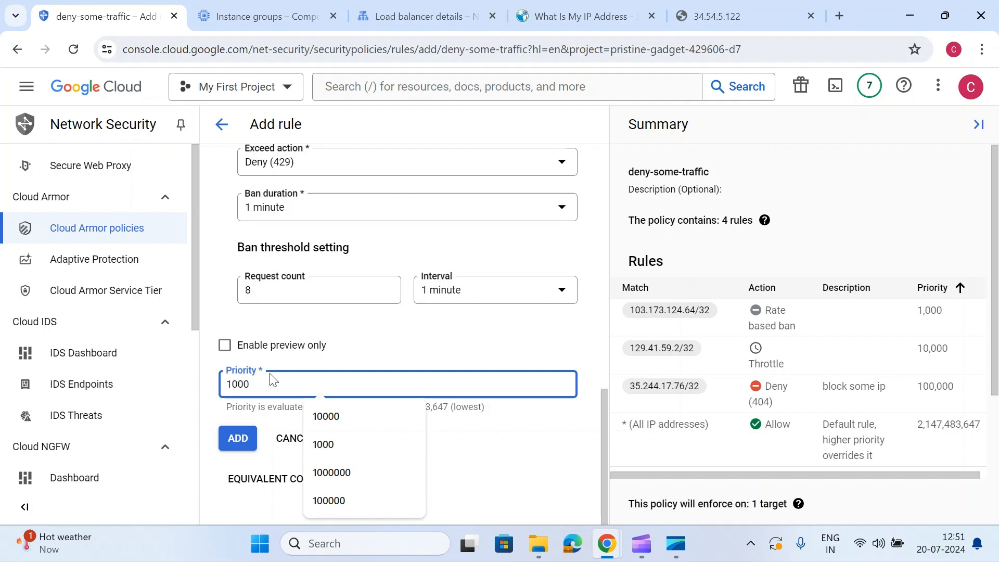
{"action": "left_click", "coordinate": [239, 439]}
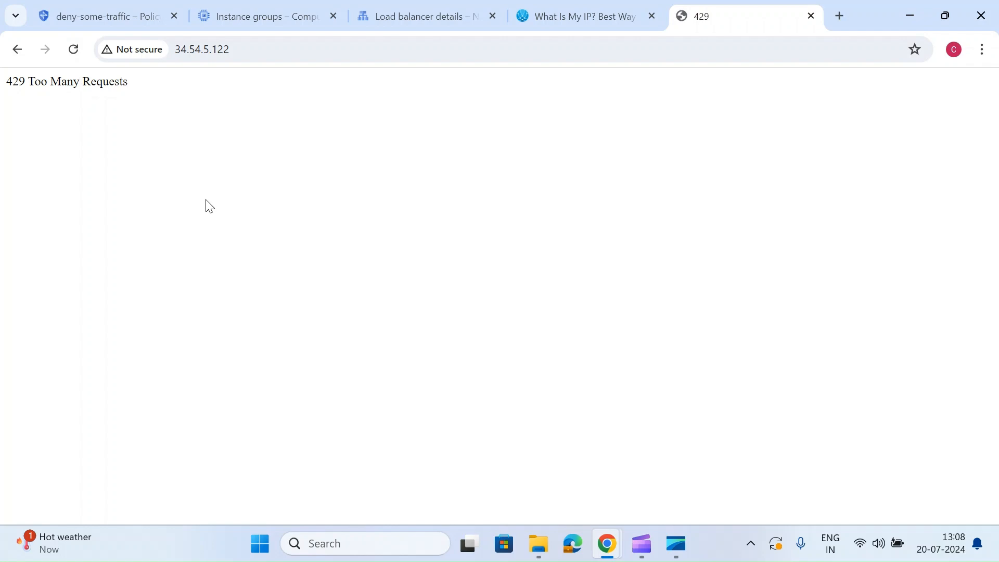
- Reload the load balancer page at 34.54.5.122 repeatedly in quick succession to test the rate based ban rule
{"action": "left_click", "coordinate": [74, 50]}
{"action": "left_click", "coordinate": [74, 50]}
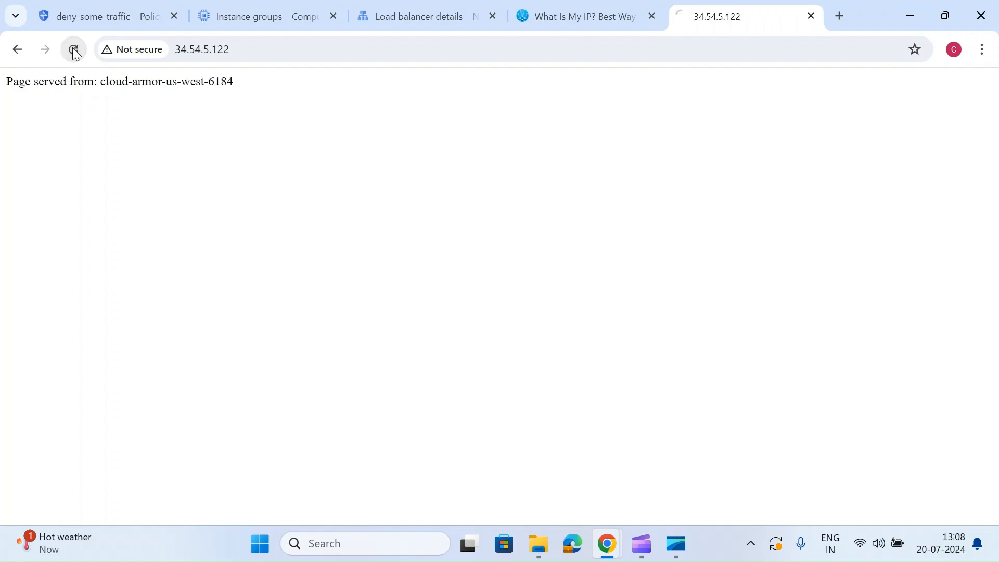
{"action": "left_click", "coordinate": [74, 50]}
{"action": "left_click", "coordinate": [74, 50]}
{"action": "left_click", "coordinate": [73, 50]}
{"action": "left_click", "coordinate": [74, 50]}
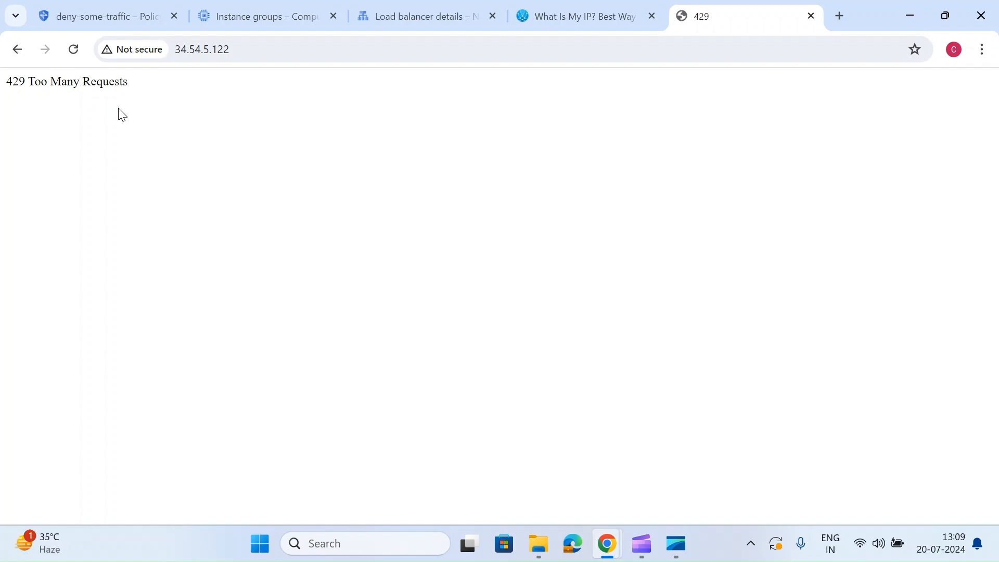
- Retest the rate based ban after a wait by refreshing the 34.54.5.122 page several times in a row
{"action": "left_click", "coordinate": [75, 51]}
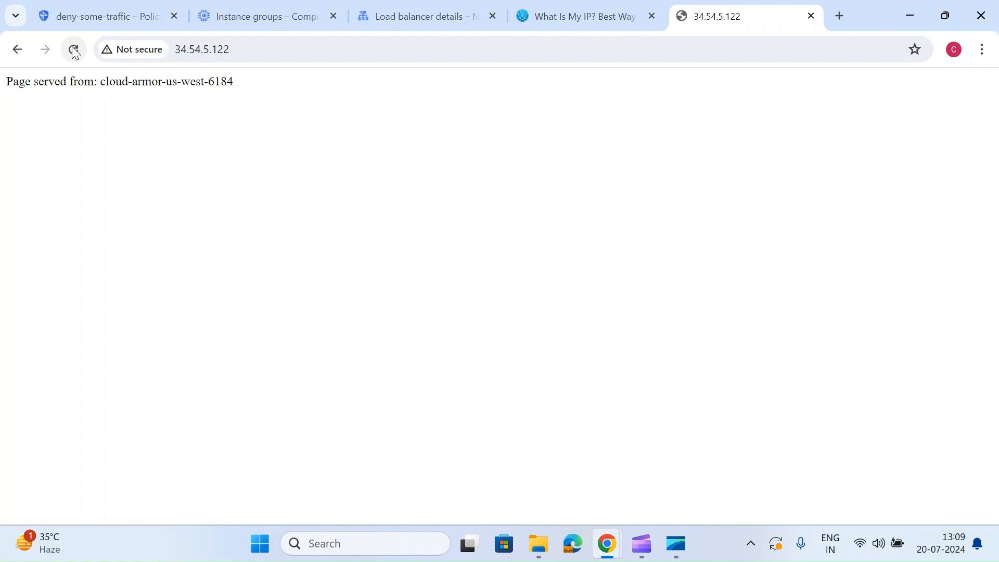
{"action": "left_click", "coordinate": [75, 51]}
{"action": "left_click", "coordinate": [75, 51]}
{"action": "left_click", "coordinate": [75, 51]}
{"action": "left_click", "coordinate": [75, 52]}
{"action": "left_click", "coordinate": [75, 51]}
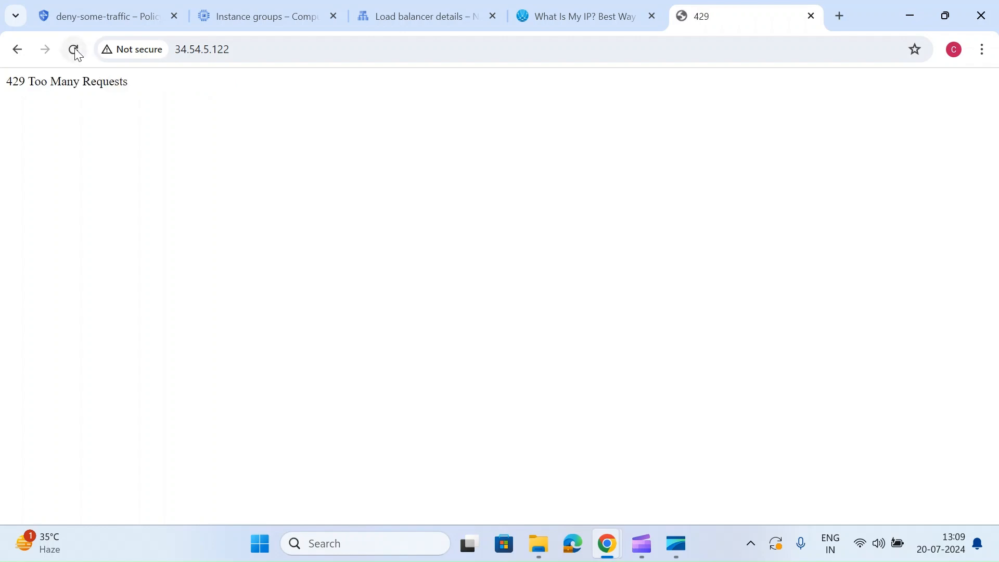
{"action": "left_click", "coordinate": [74, 50]}
{"action": "left_click", "coordinate": [73, 50]}
- Review the threshold, ban duration and ban threshold settings of the rate based ban rule in deny-some-traffic, leaving the editor without updating
{"action": "left_click", "coordinate": [99, 16]}
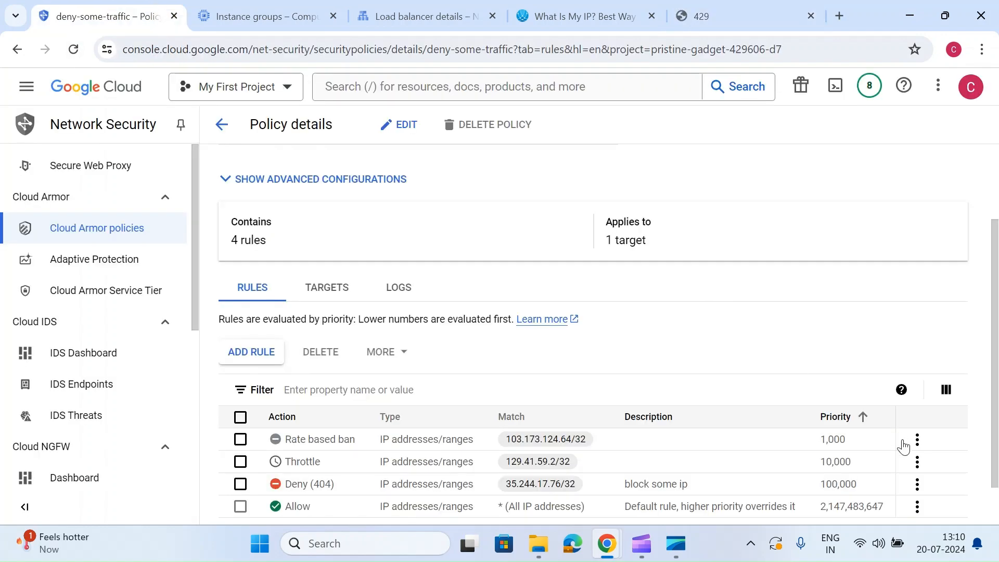
{"action": "left_click", "coordinate": [931, 444]}
{"action": "left_click", "coordinate": [917, 440]}
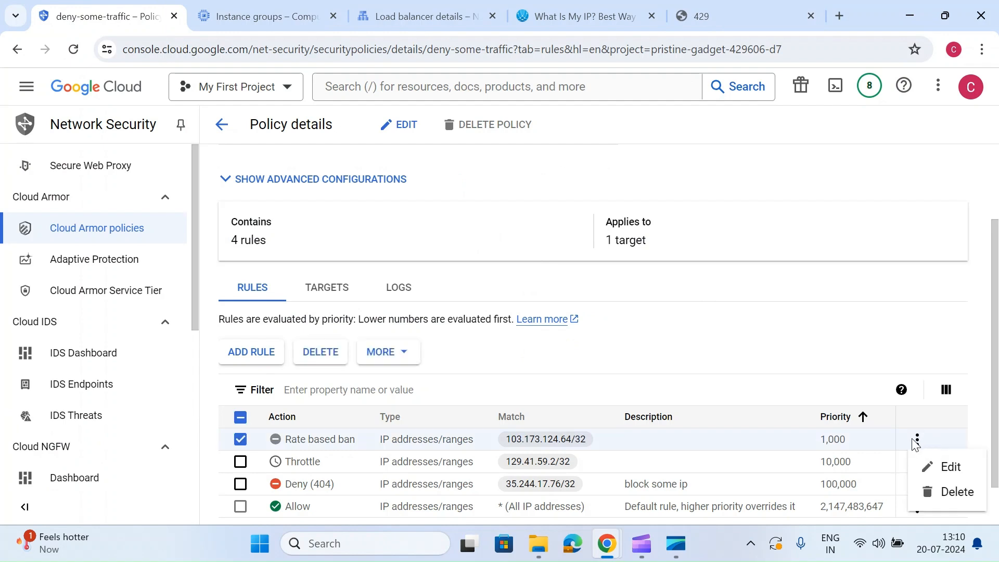
{"action": "left_click", "coordinate": [941, 466]}
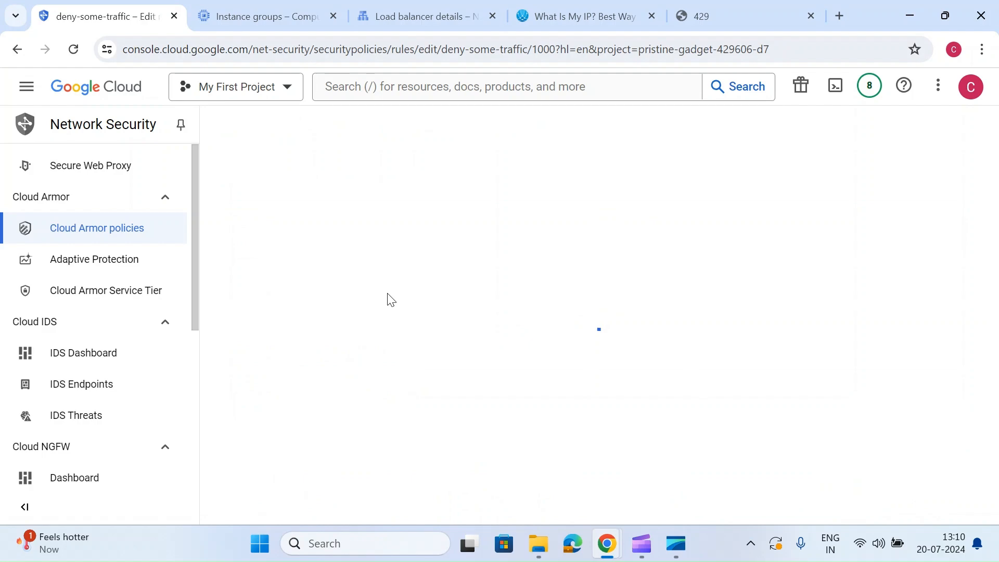
{"action": "scroll", "coordinate": [390, 297], "scroll_direction": "down", "scroll_amount": 6}
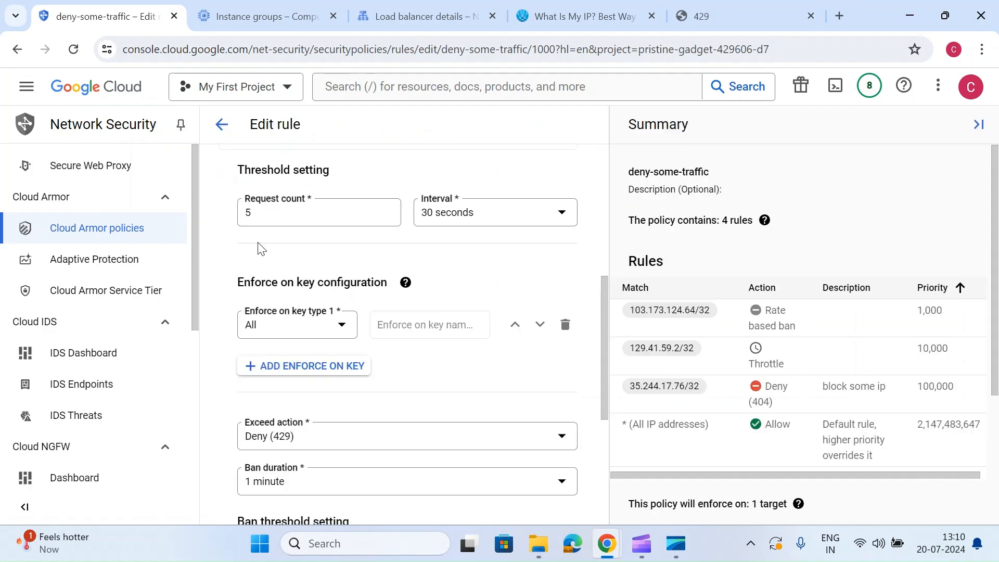
{"action": "scroll", "coordinate": [329, 411], "scroll_direction": "down", "scroll_amount": 2}
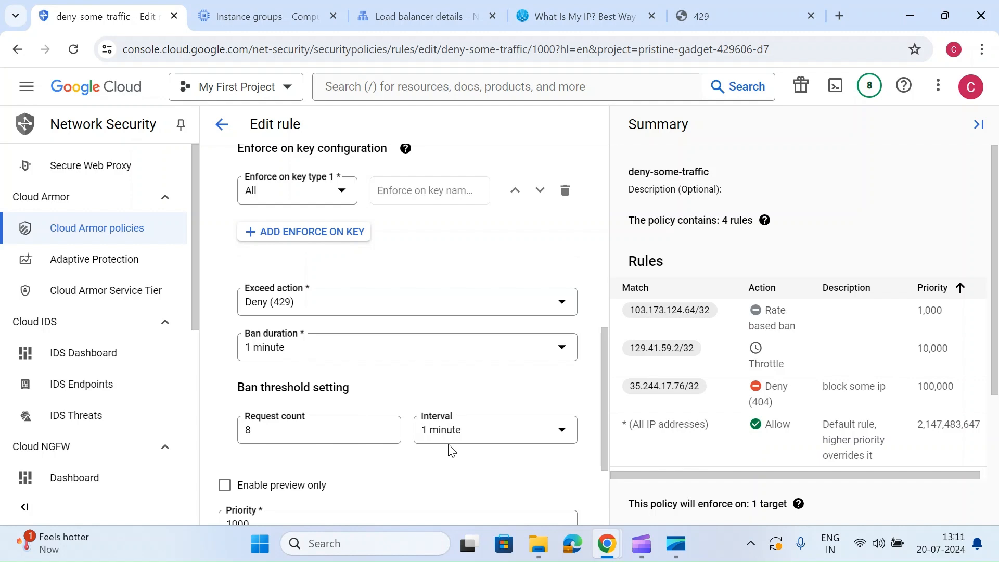
{"action": "scroll", "coordinate": [449, 449], "scroll_direction": "down", "scroll_amount": 1}
{"action": "scroll", "coordinate": [448, 449], "scroll_direction": "up", "scroll_amount": 3}
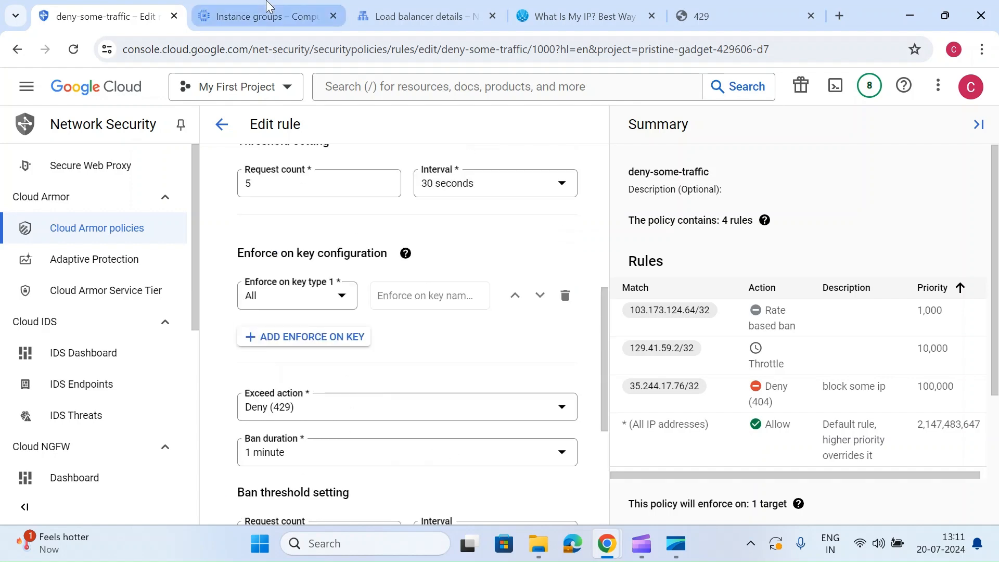
{"action": "scroll", "coordinate": [292, 270], "scroll_direction": "down", "scroll_amount": 5}
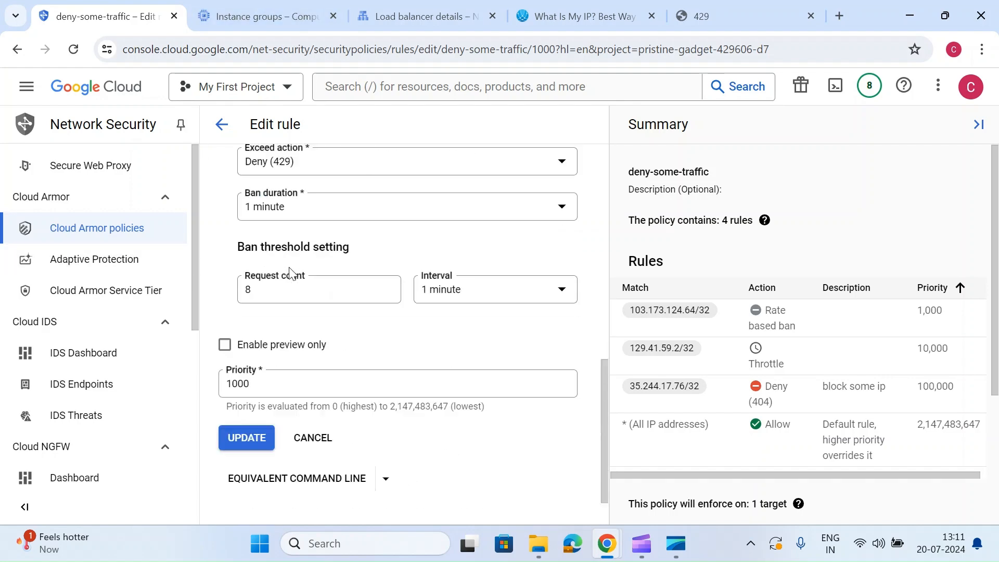
{"action": "left_click", "coordinate": [308, 439]}
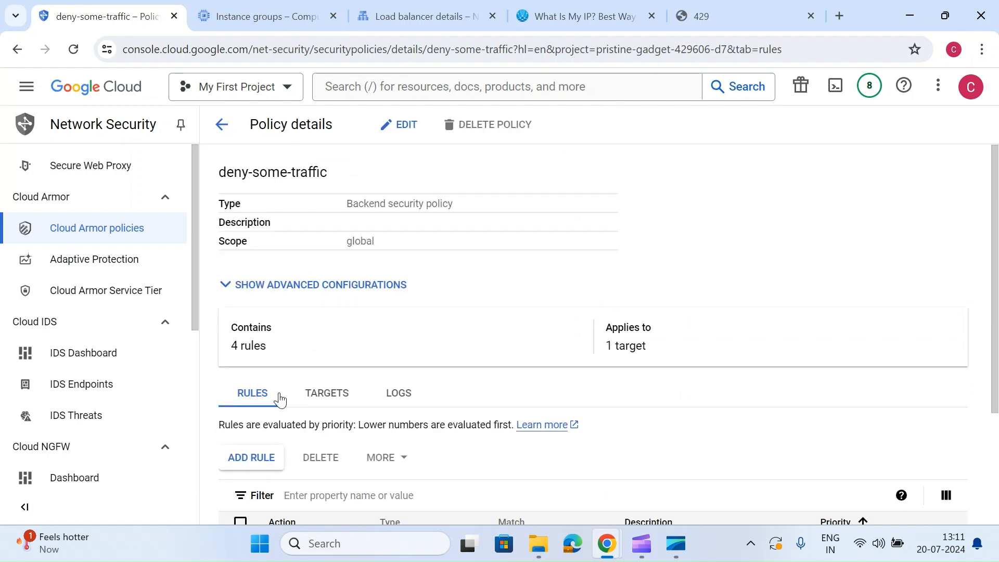
- Delete the rate based ban rule with priority 1000 from the deny-some-traffic policy
{"action": "scroll", "coordinate": [279, 398], "scroll_direction": "down", "scroll_amount": 3}
{"action": "left_click", "coordinate": [241, 397]}
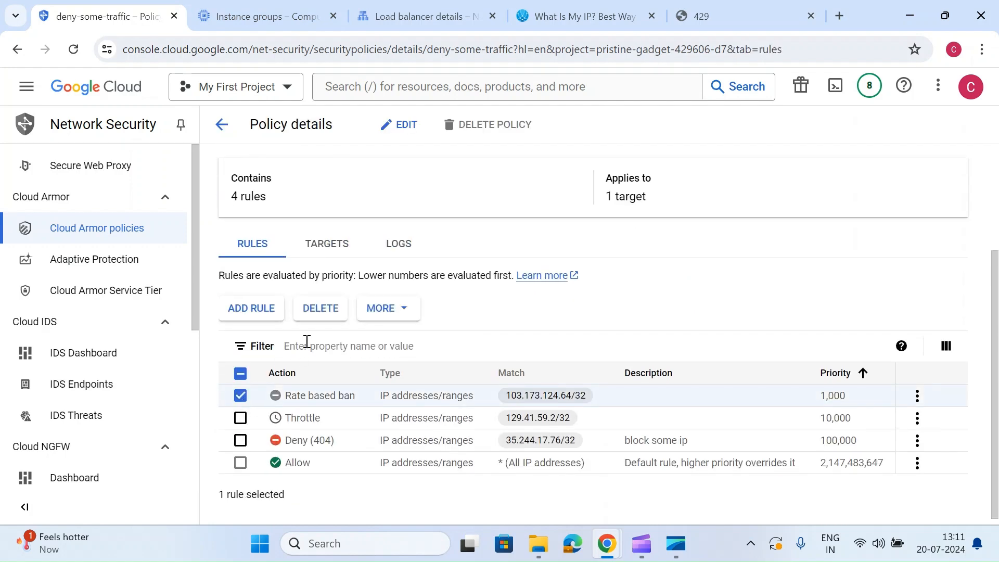
{"action": "left_click", "coordinate": [321, 310]}
{"action": "left_click", "coordinate": [656, 365]}
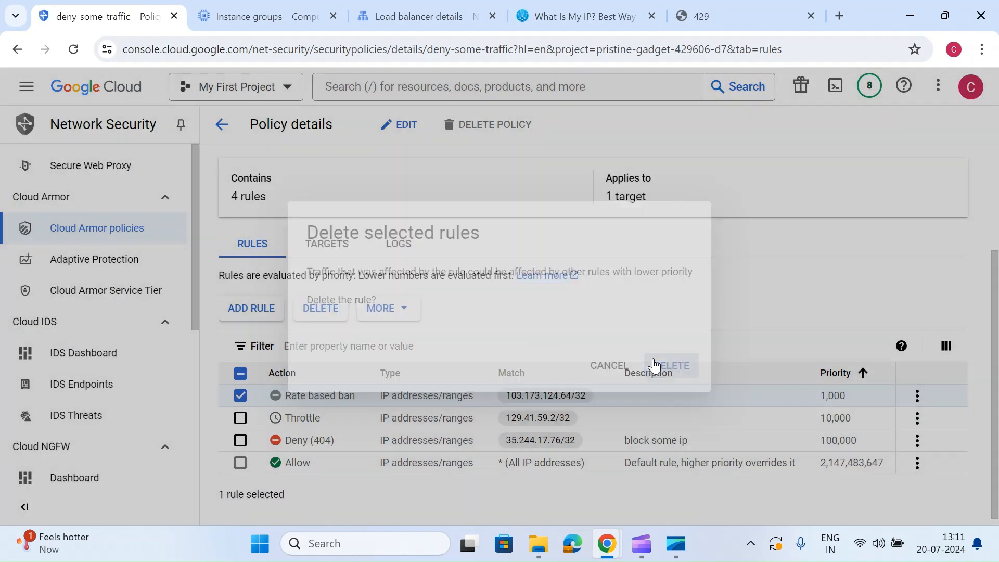
- Start a new rule in the deny-some-traffic policy that matches 103.173.124.64/32 in basic mode
{"action": "double_click", "coordinate": [533, 396]}
{"action": "key", "text": "ctrl+c"}
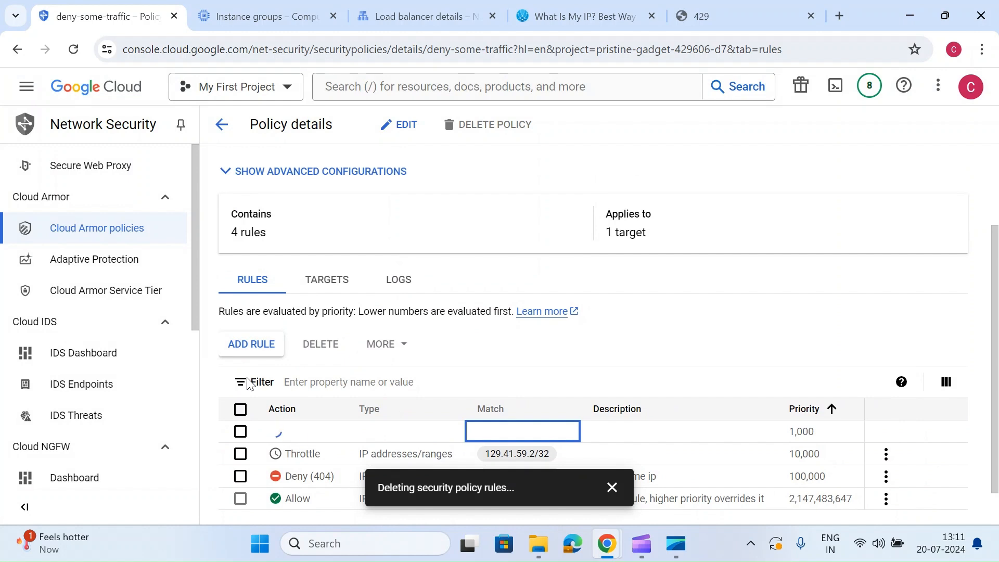
{"action": "left_click", "coordinate": [255, 344]}
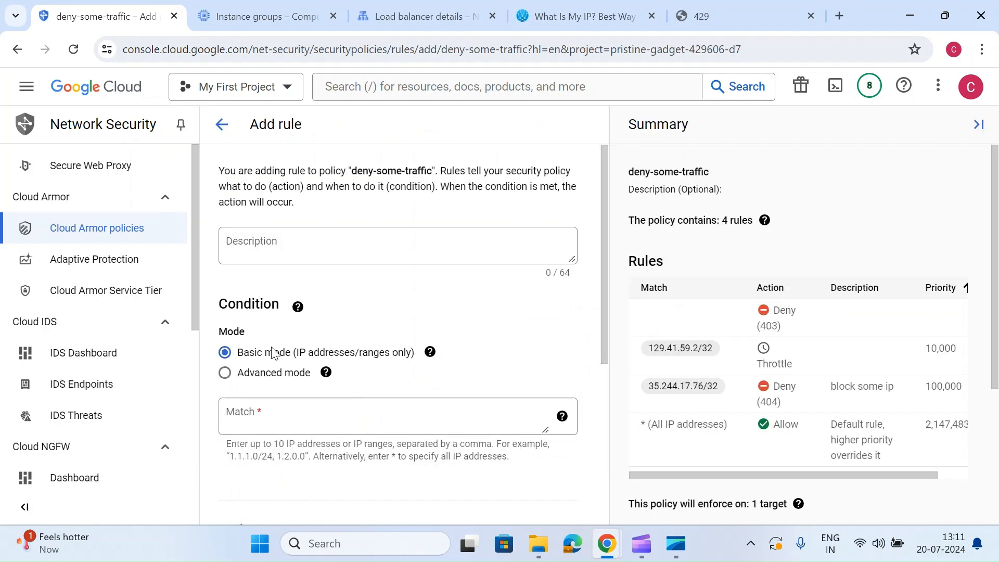
{"action": "left_click", "coordinate": [273, 413]}
{"action": "key", "text": "ctrl+v"}
{"action": "type", "text": "/"}
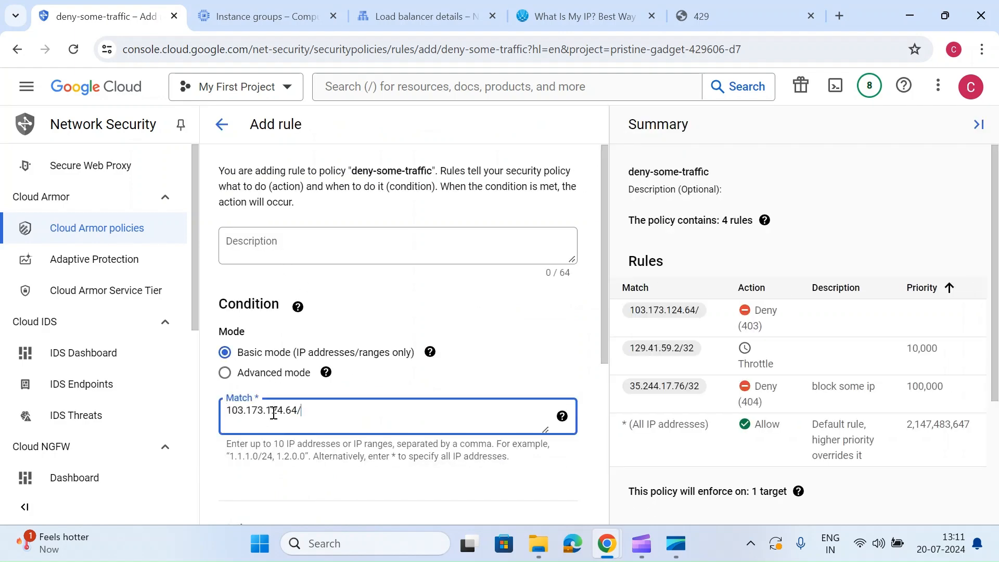
{"action": "type", "text": "32"}
{"action": "scroll", "coordinate": [273, 412], "scroll_direction": "down", "scroll_amount": 5}
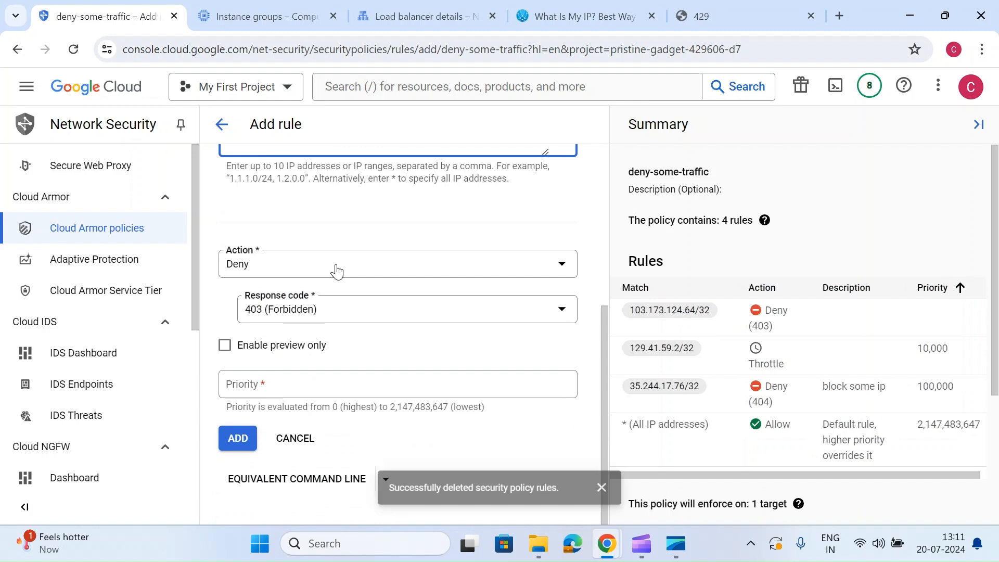
- Set the new rule's action to Redirect and check the available redirect types
{"action": "left_click", "coordinate": [286, 272]}
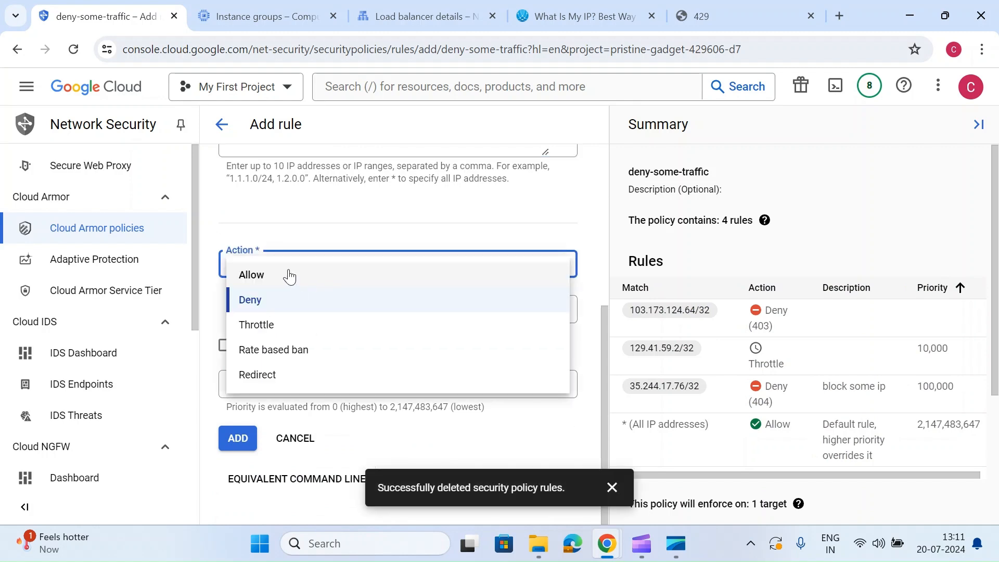
{"action": "left_click", "coordinate": [277, 375]}
{"action": "scroll", "coordinate": [337, 337], "scroll_direction": "down", "scroll_amount": 1}
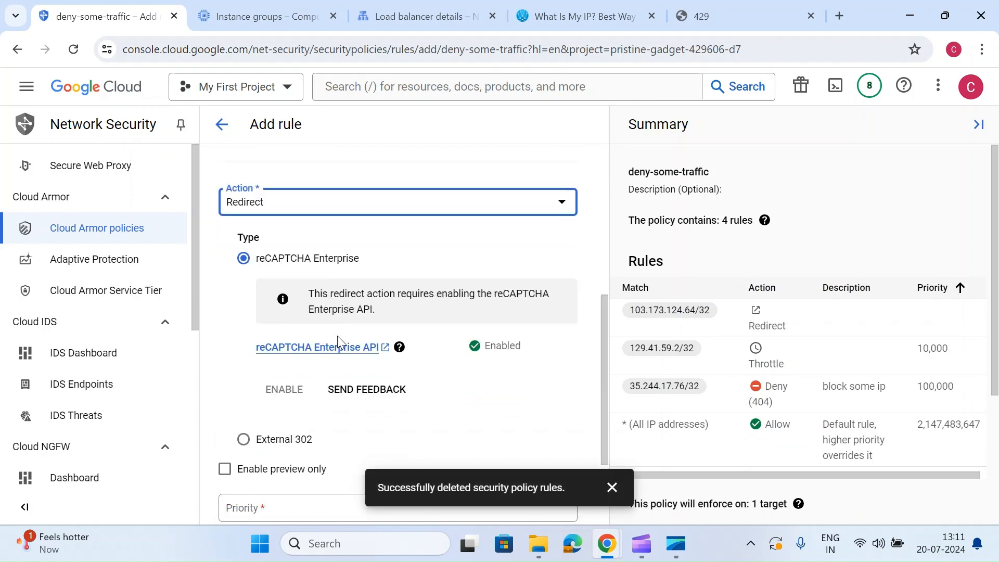
{"action": "scroll", "coordinate": [337, 336], "scroll_direction": "down", "scroll_amount": 1}
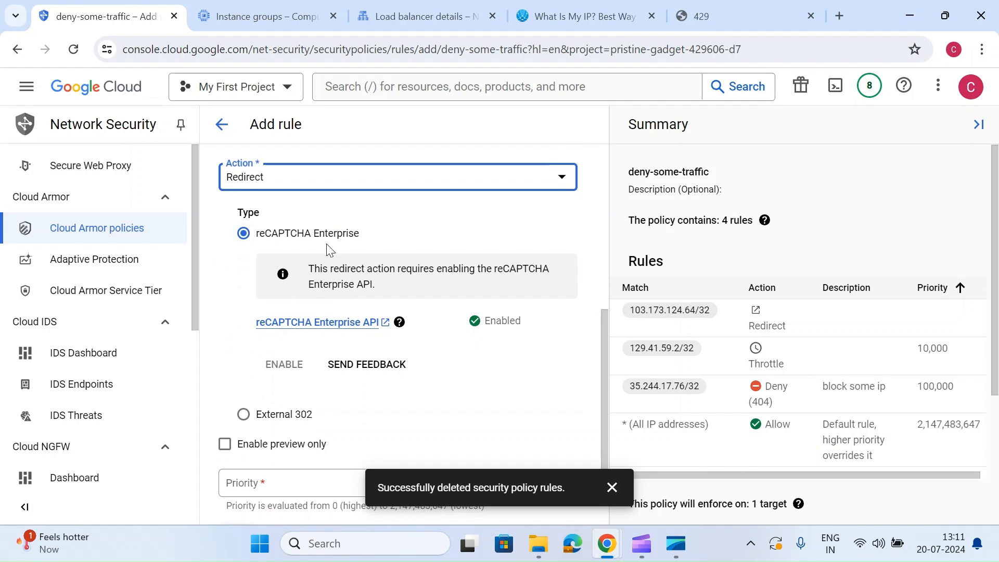
{"action": "left_click", "coordinate": [243, 414]}
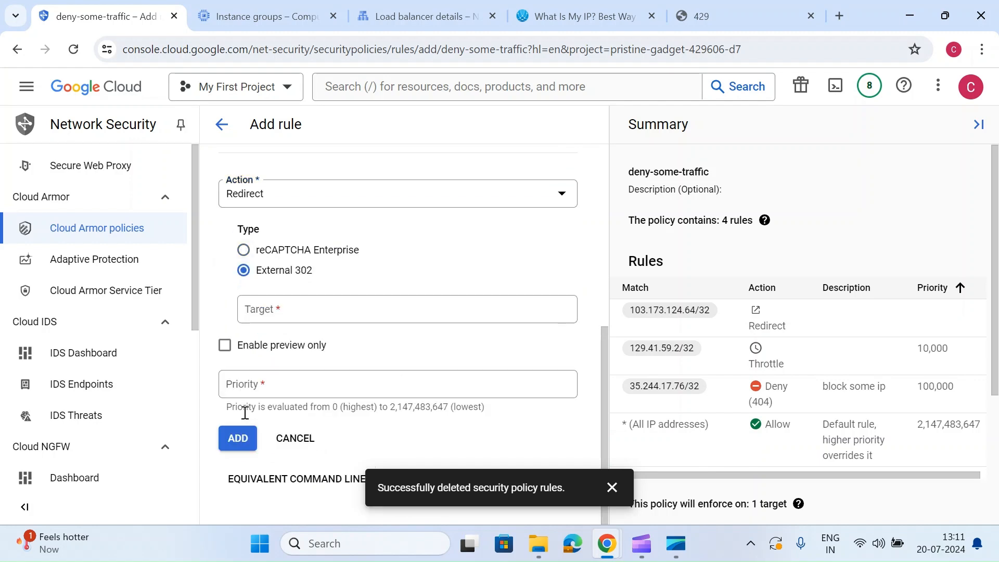
{"action": "left_click", "coordinate": [287, 311]}
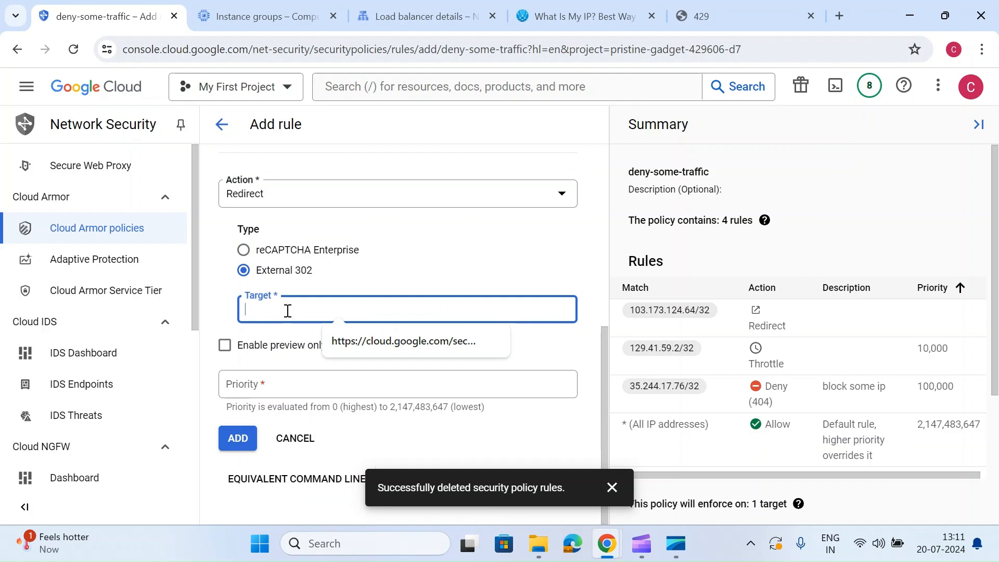
{"action": "key", "text": "Down"}
{"action": "key", "text": "Return"}
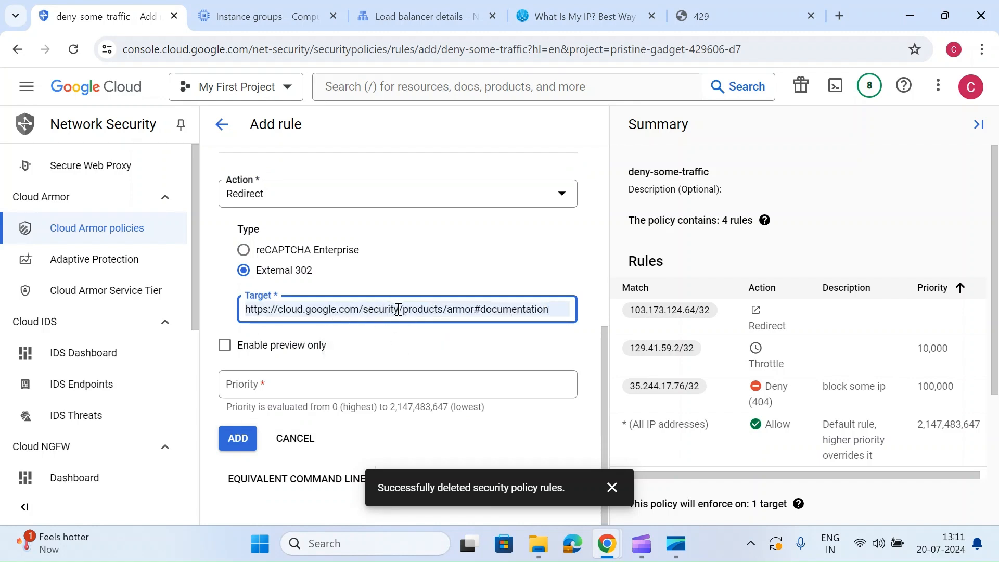
{"action": "scroll", "coordinate": [289, 270], "scroll_direction": "up", "scroll_amount": 5}
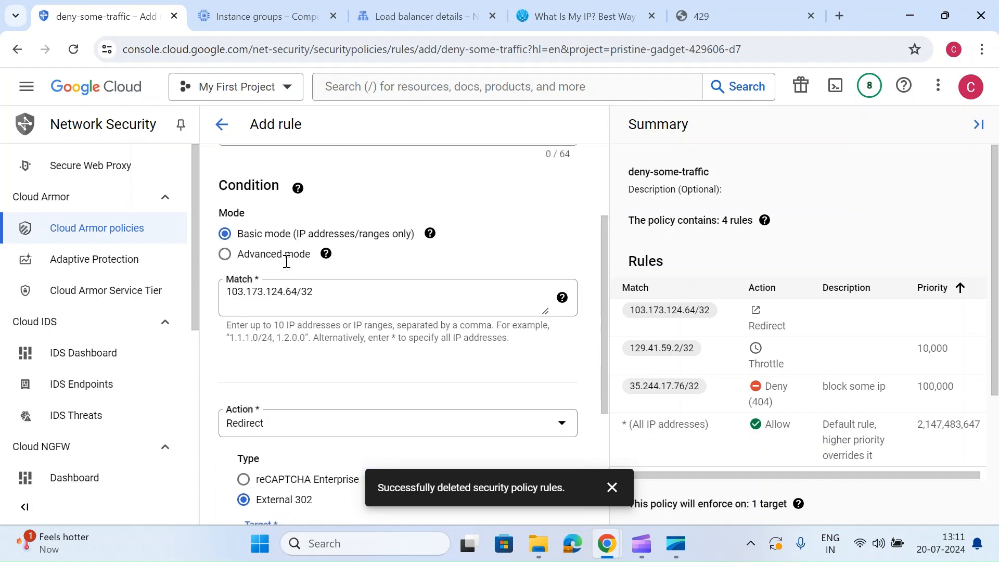
{"action": "left_click", "coordinate": [244, 387]}
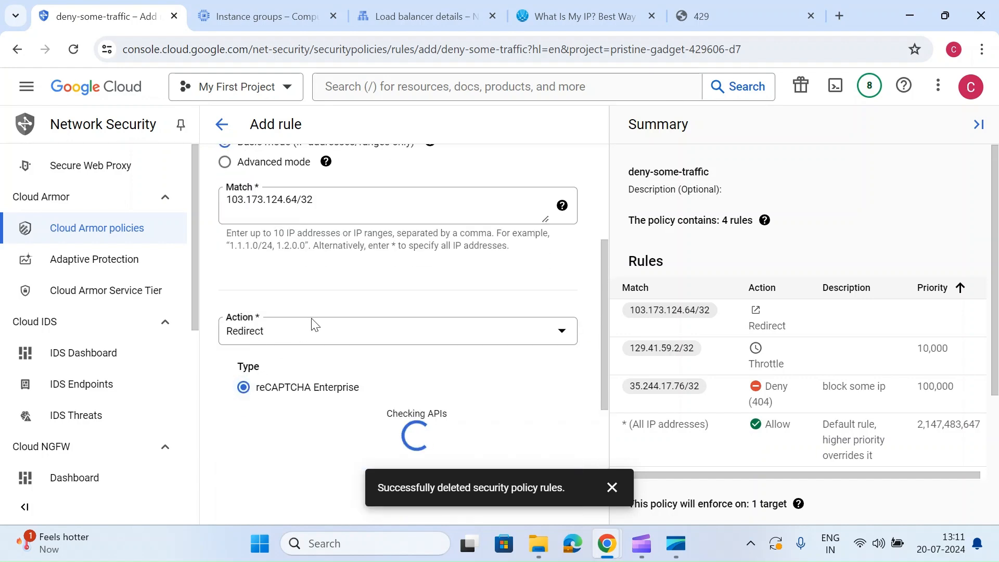
- Give the reCAPTCHA Enterprise redirect rule a priority of 999 and add it to the policy
{"action": "scroll", "coordinate": [313, 324], "scroll_direction": "down", "scroll_amount": 2}
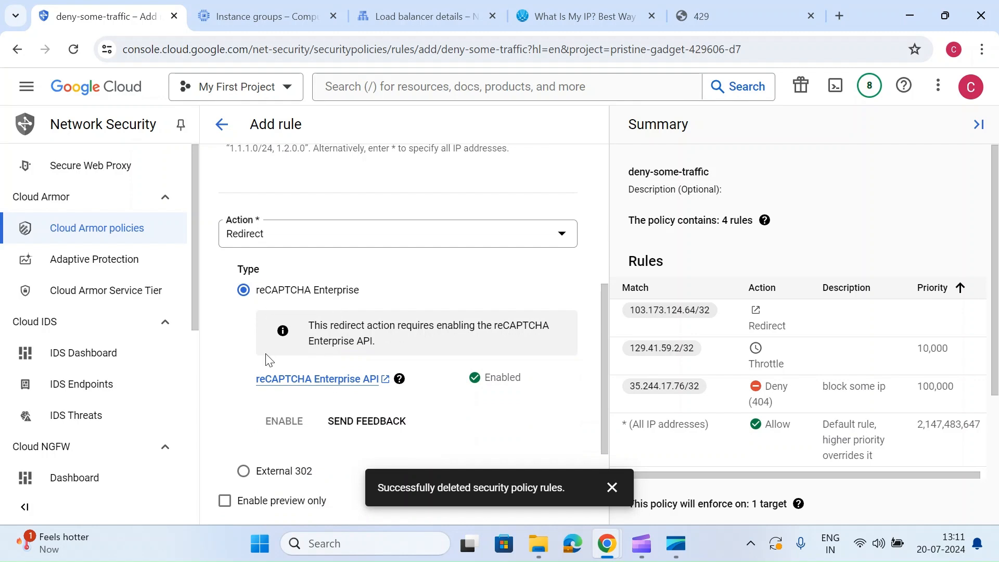
{"action": "scroll", "coordinate": [292, 357], "scroll_direction": "down", "scroll_amount": 3}
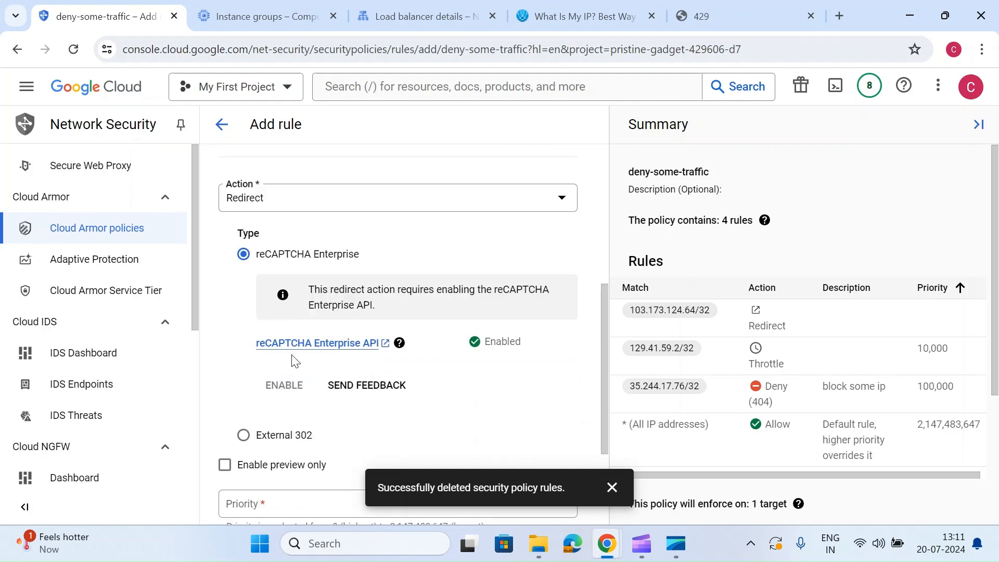
{"action": "left_click", "coordinate": [612, 487]}
{"action": "left_click", "coordinate": [294, 402]}
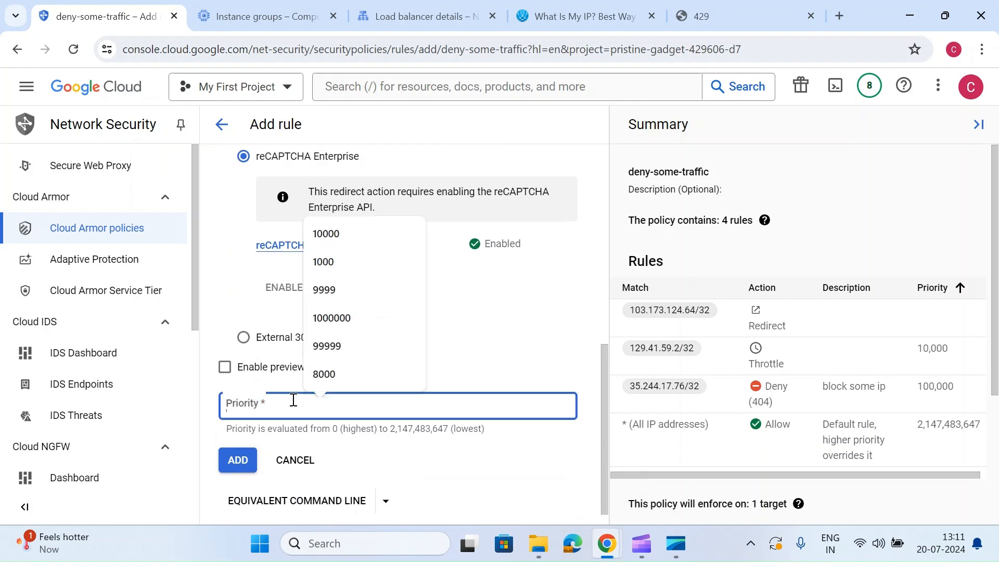
{"action": "type", "text": "999"}
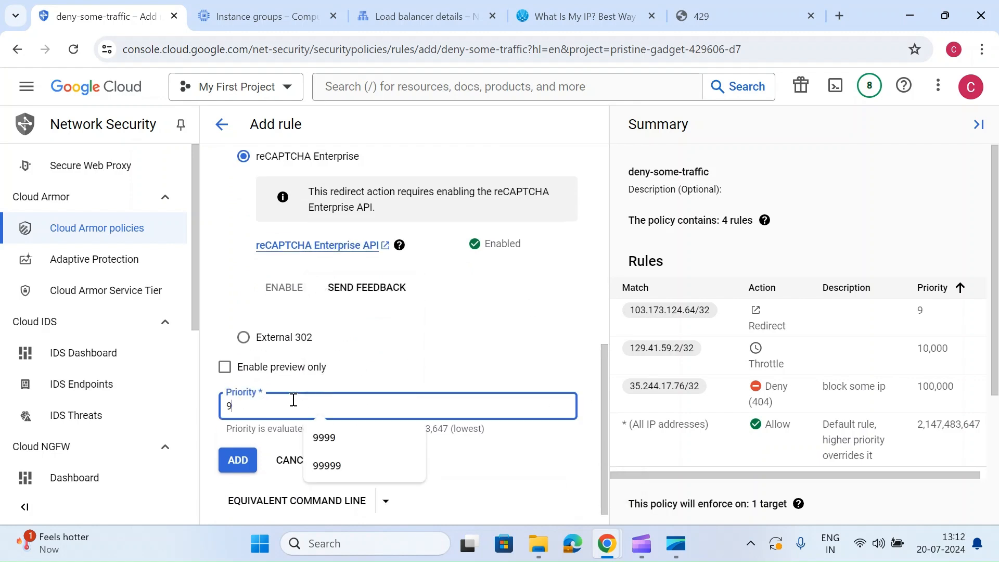
{"action": "left_click", "coordinate": [237, 468]}
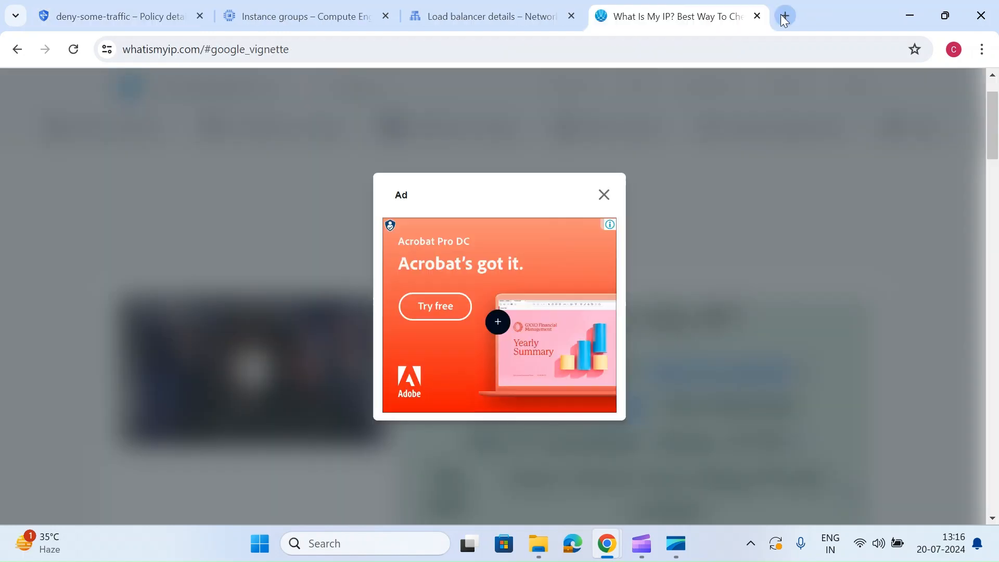
{"action": "left_click", "coordinate": [790, 14]}
{"action": "type", "text": "http://34.54.5.122/"}
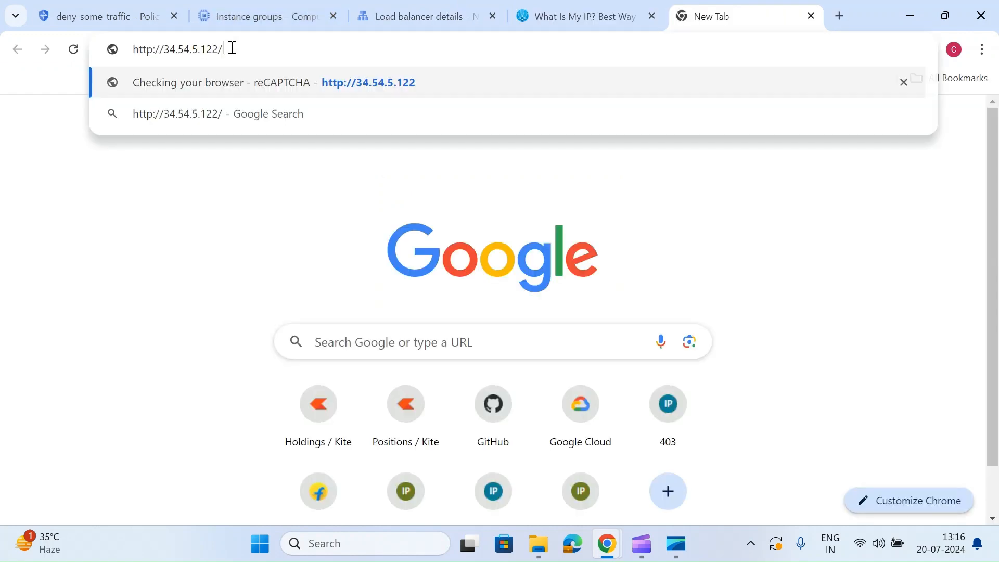
{"action": "key", "text": "Return"}
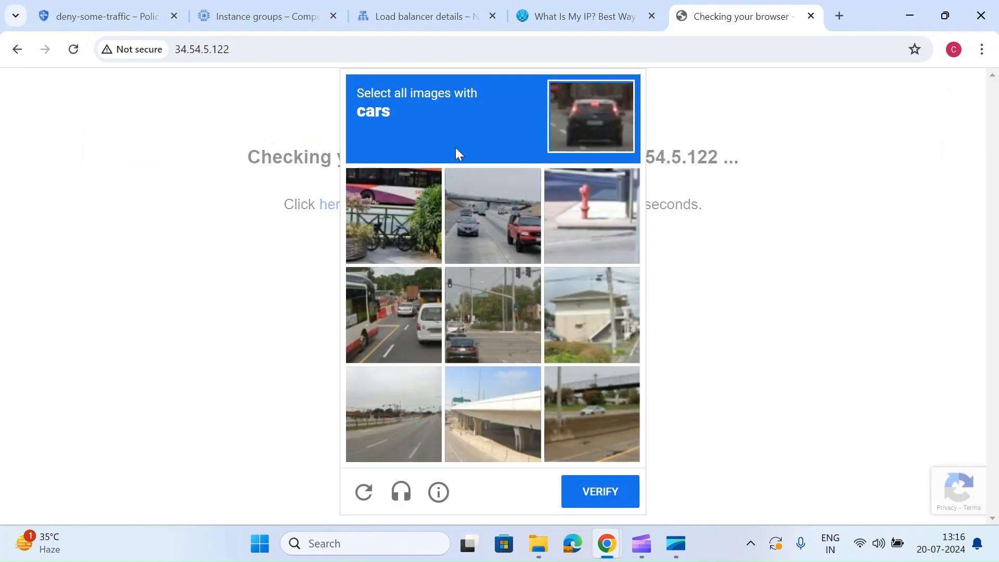
- Solve the reCAPTCHA challenge by selecting all four images with cars and verifying the selection
{"action": "left_click", "coordinate": [533, 212]}
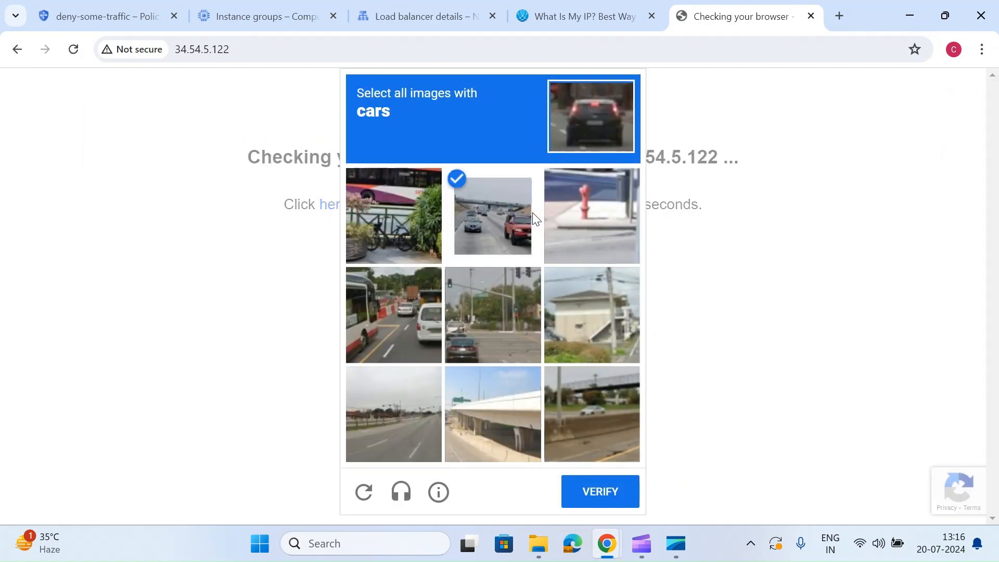
{"action": "left_click", "coordinate": [399, 318]}
{"action": "left_click", "coordinate": [486, 333]}
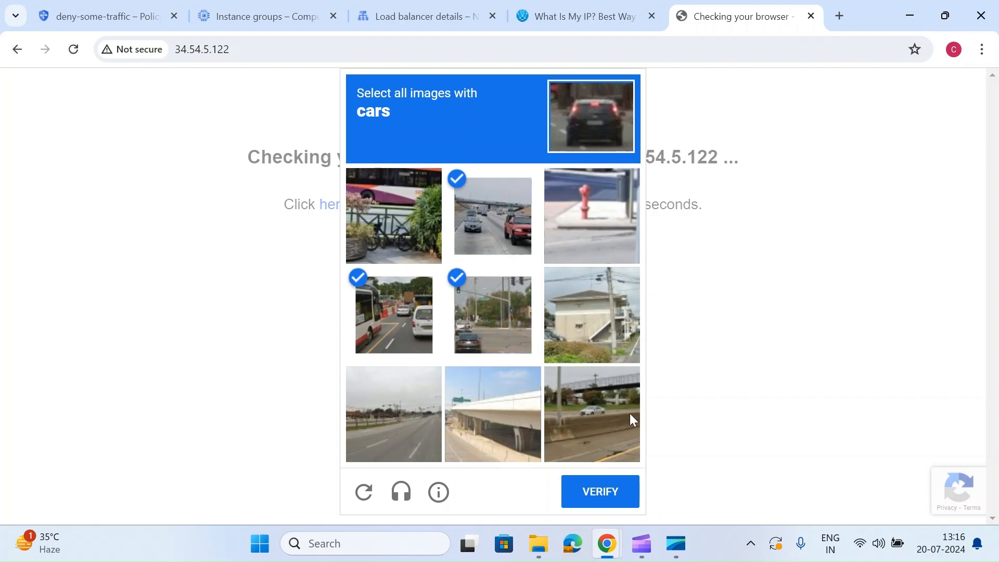
{"action": "left_click", "coordinate": [630, 416]}
{"action": "left_click", "coordinate": [600, 491]}
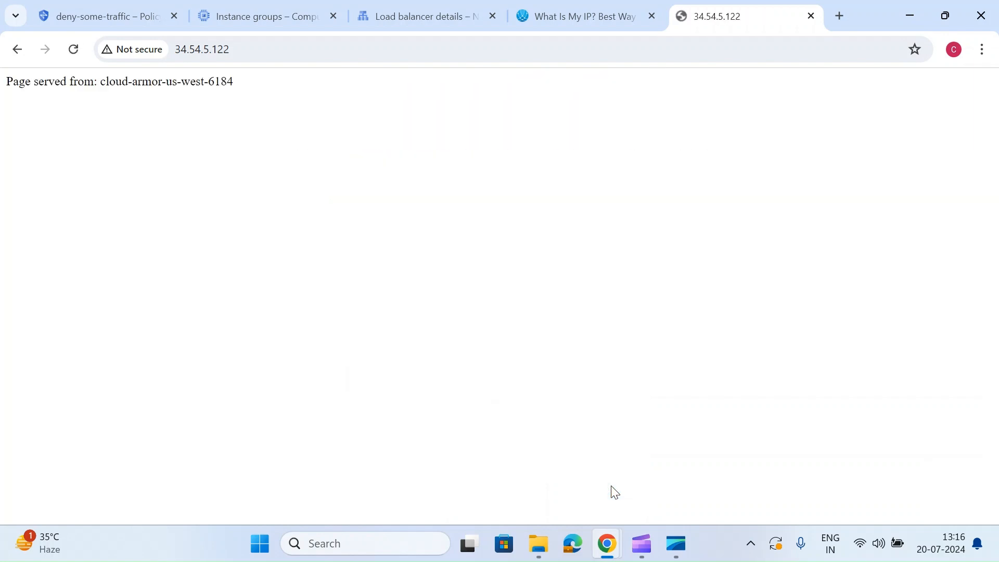
- Reload the load balancer page several times after the reCAPTCHA check, and return to the deny-some-traffic policy's rules
{"action": "left_click", "coordinate": [78, 60]}
{"action": "left_click", "coordinate": [79, 59]}
{"action": "left_click", "coordinate": [79, 60]}
{"action": "left_click", "coordinate": [80, 61]}
{"action": "left_click", "coordinate": [116, 13]}
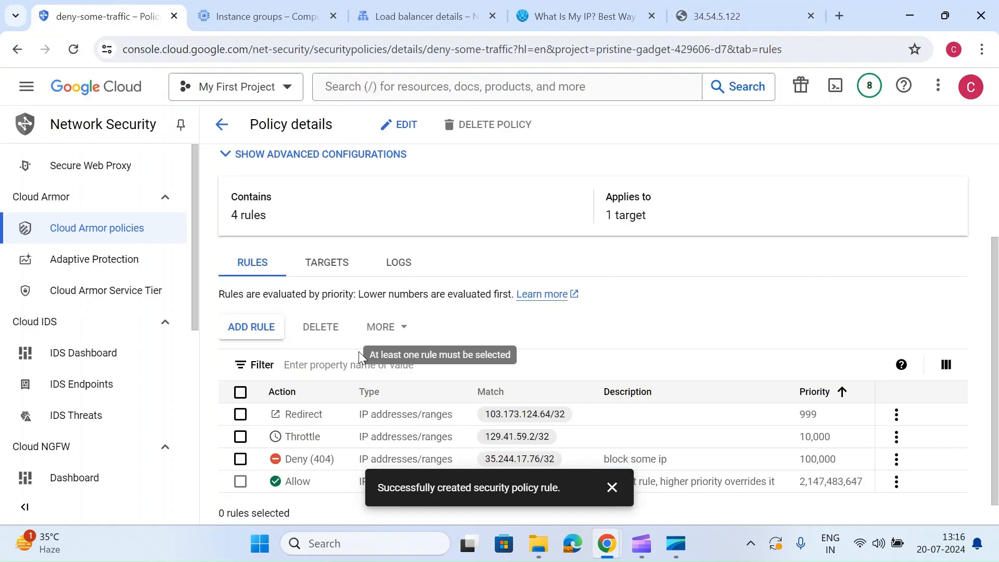
{"action": "left_click", "coordinate": [896, 416]}
{"action": "left_click", "coordinate": [926, 440]}
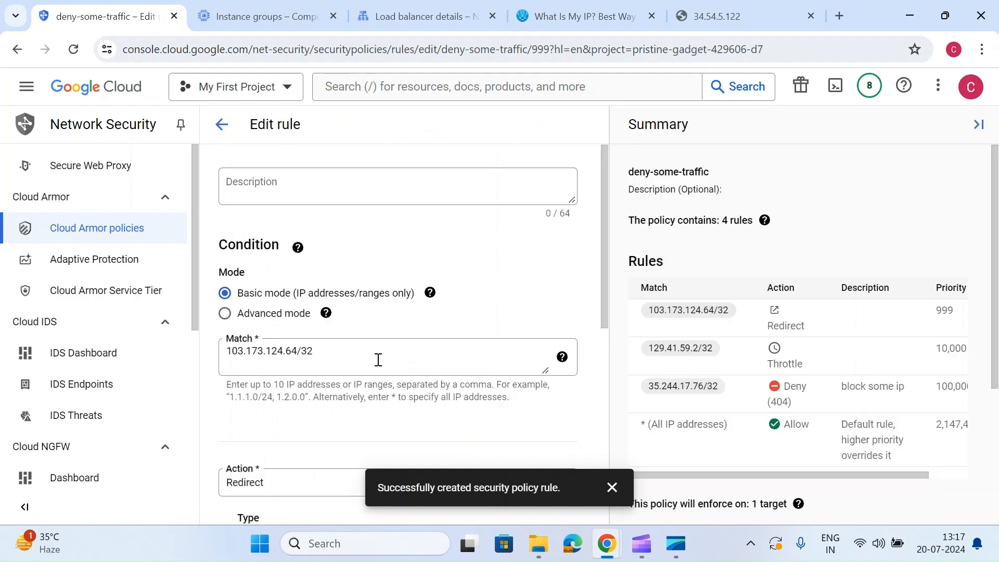
{"action": "scroll", "coordinate": [379, 361], "scroll_direction": "down", "scroll_amount": 6}
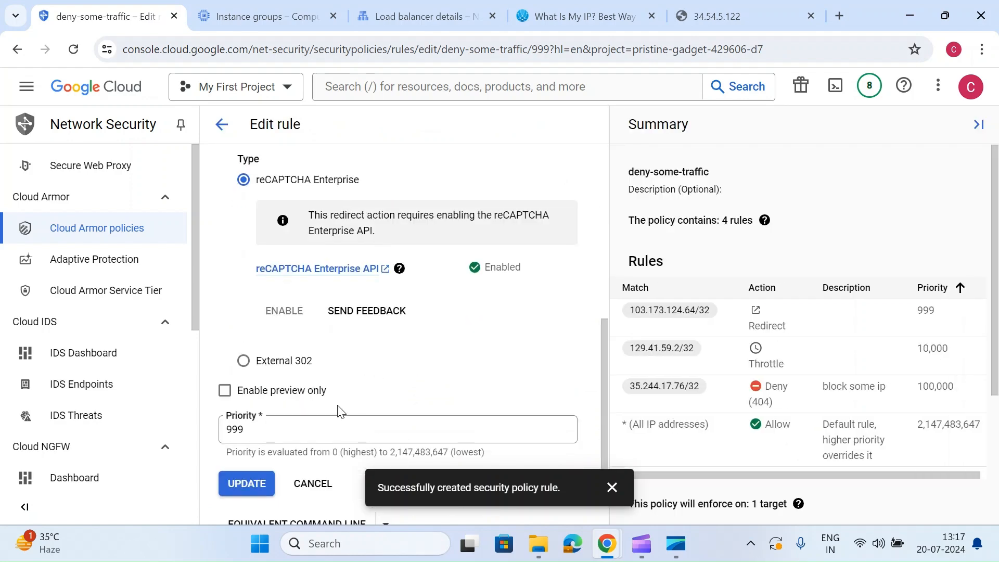
{"action": "left_click", "coordinate": [244, 361]}
{"action": "left_click", "coordinate": [336, 312]}
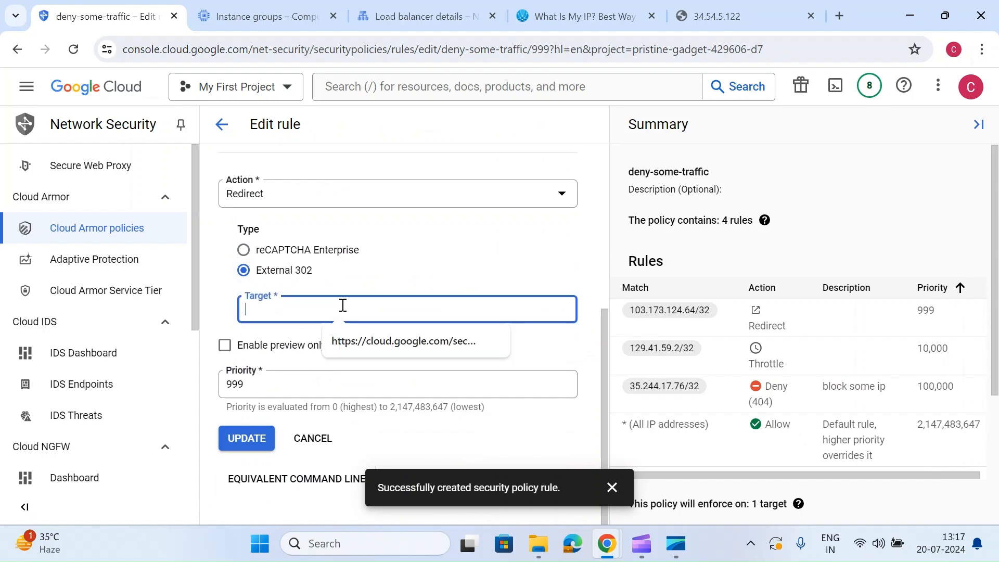
{"action": "left_click", "coordinate": [394, 335]}
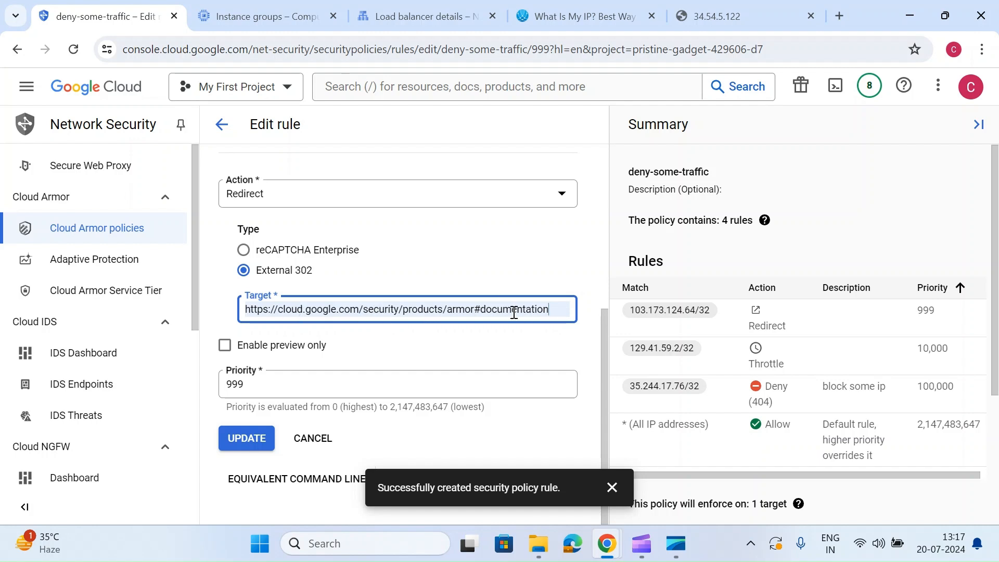
{"action": "left_click", "coordinate": [612, 496]}
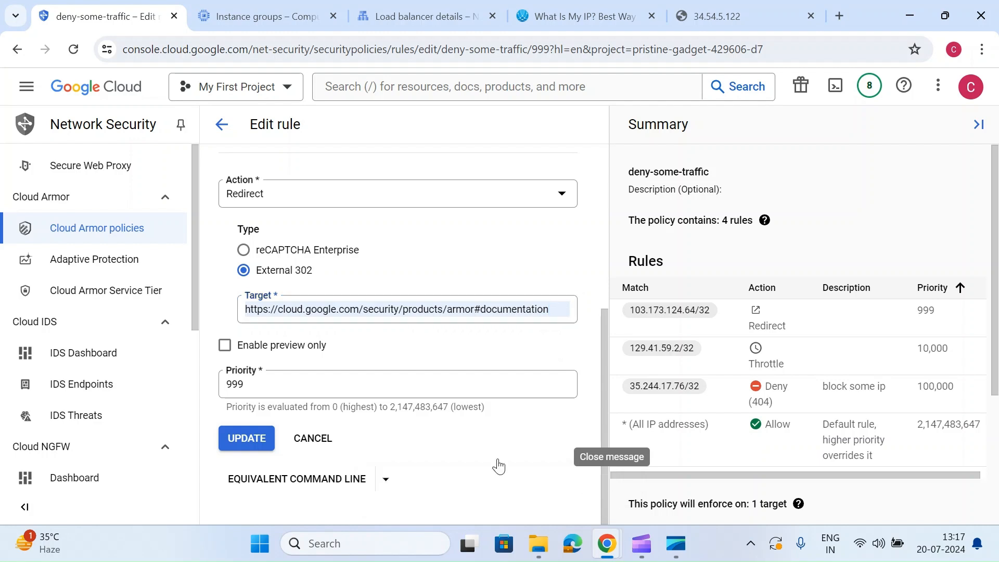
{"action": "left_click", "coordinate": [312, 439]}
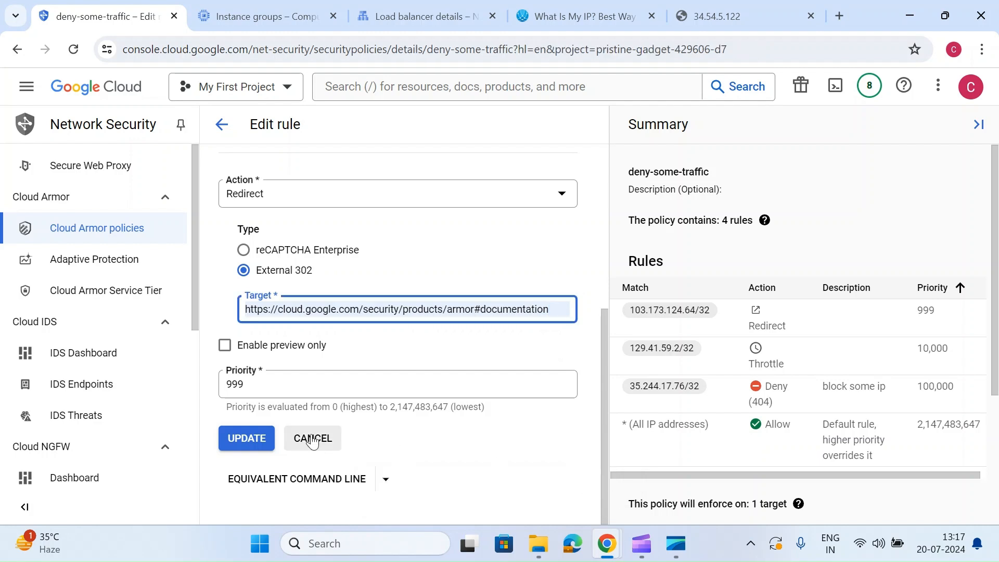